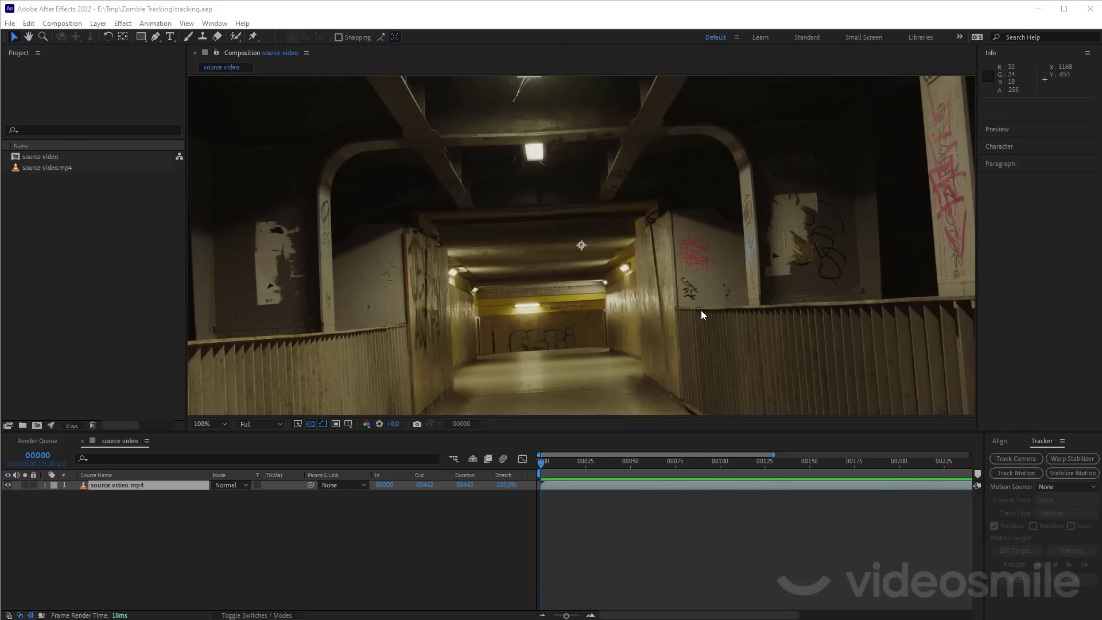
Step: Preview the tunnel footage at full length and park the playhead near frame 00250
{"action": "mouse_move", "coordinate": [548, 468]}
{"action": "left_mouse_down"}
{"action": "mouse_move", "coordinate": [640, 486]}
{"action": "mouse_move", "coordinate": [951, 481]}
{"action": "left_mouse_up"}
{"action": "left_click_drag", "start_coordinate": [566, 616], "coordinate": [555, 615]}
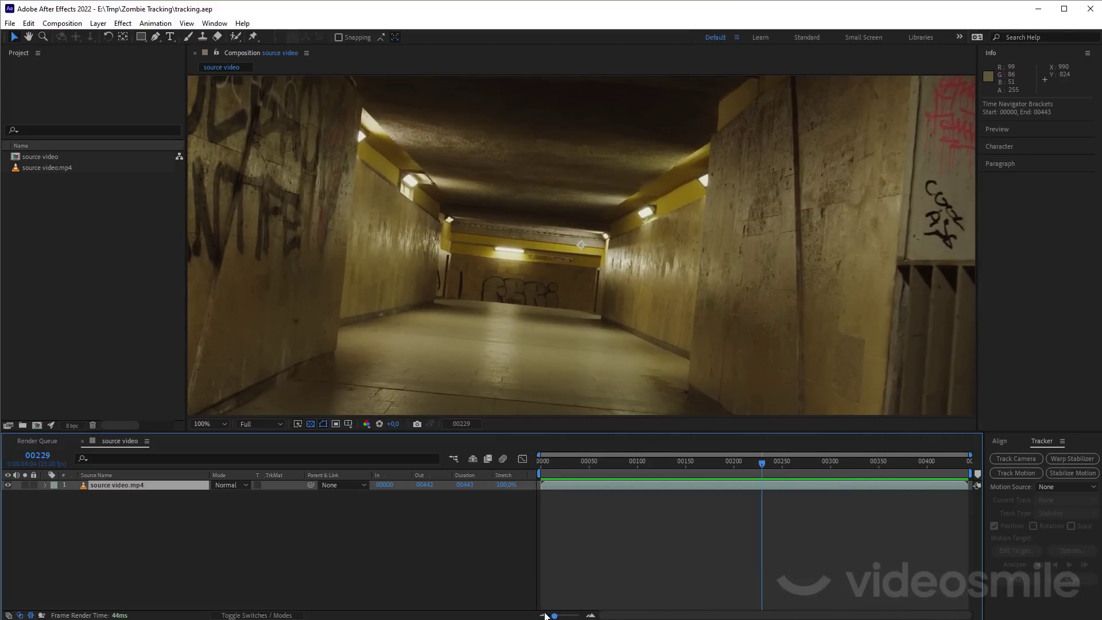
{"action": "left_click_drag", "start_coordinate": [755, 467], "coordinate": [784, 470]}
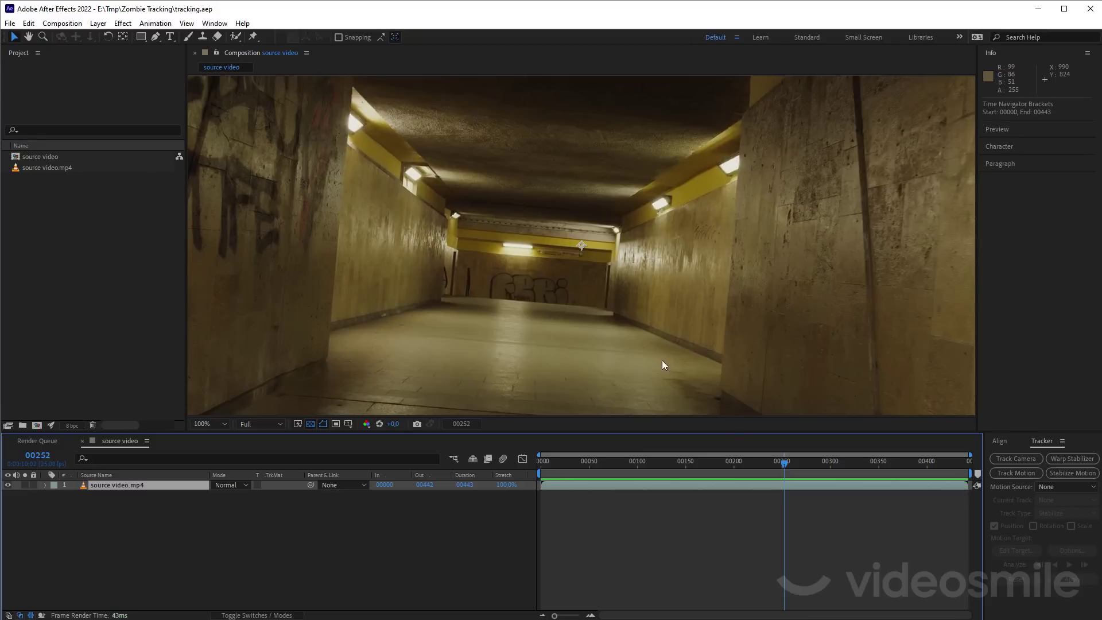
{"action": "scroll", "coordinate": [573, 271], "scroll_direction": "down", "scroll_amount": 2}
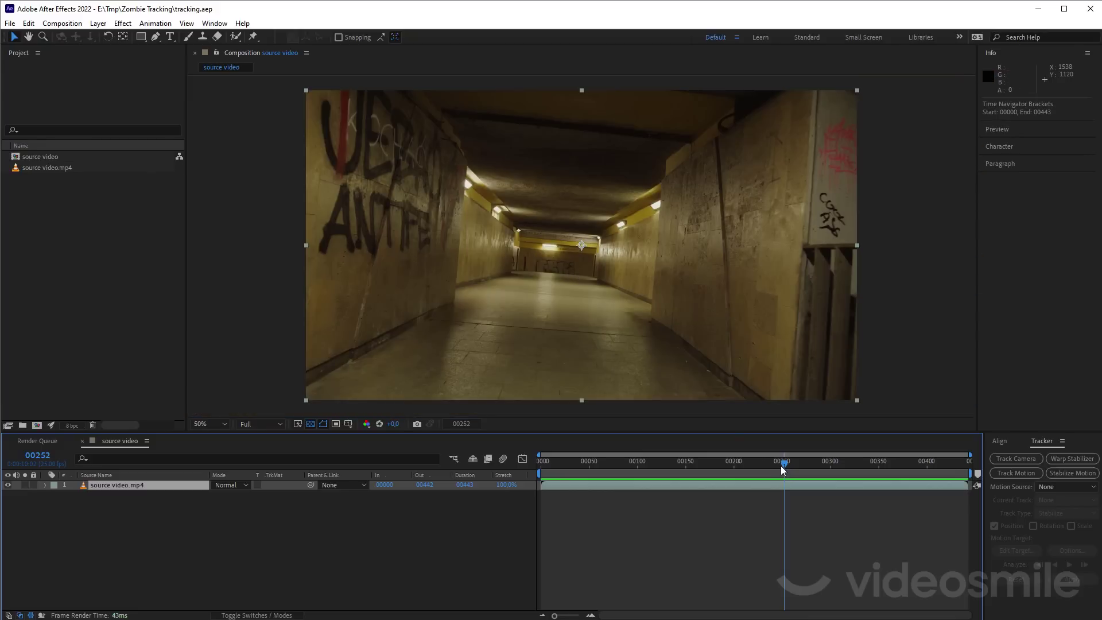
{"action": "left_click_drag", "start_coordinate": [782, 467], "coordinate": [781, 481]}
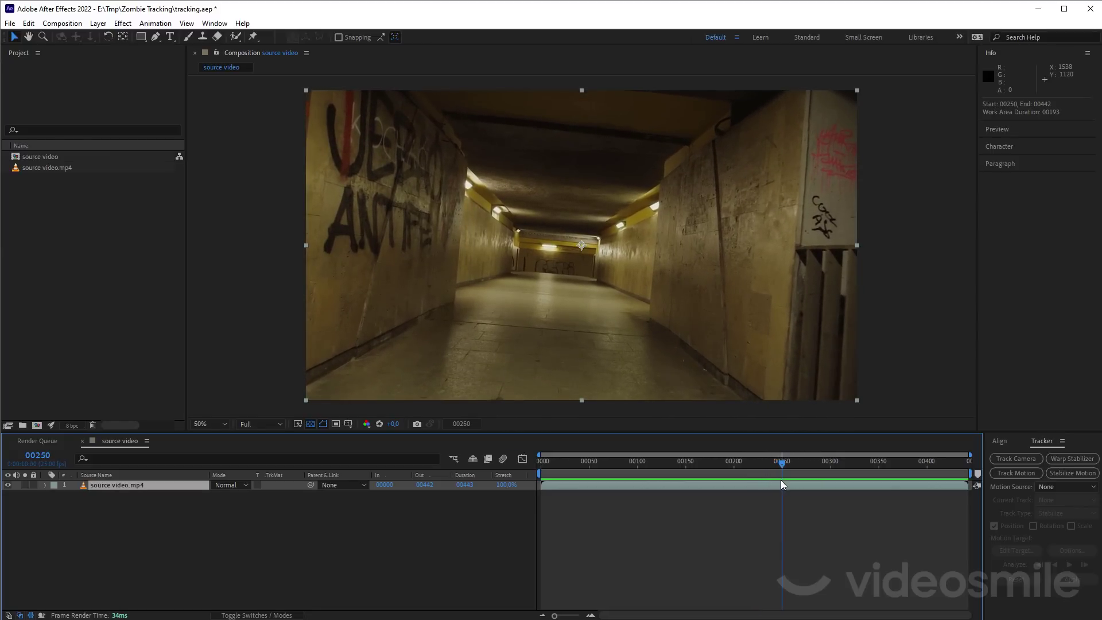
Step: Start the work area at frame 00250 and trim the composition to the work area
{"action": "key", "text": "b"}
{"action": "left_click_drag", "start_coordinate": [782, 481], "coordinate": [970, 483]}
{"action": "right_click", "coordinate": [965, 474]}
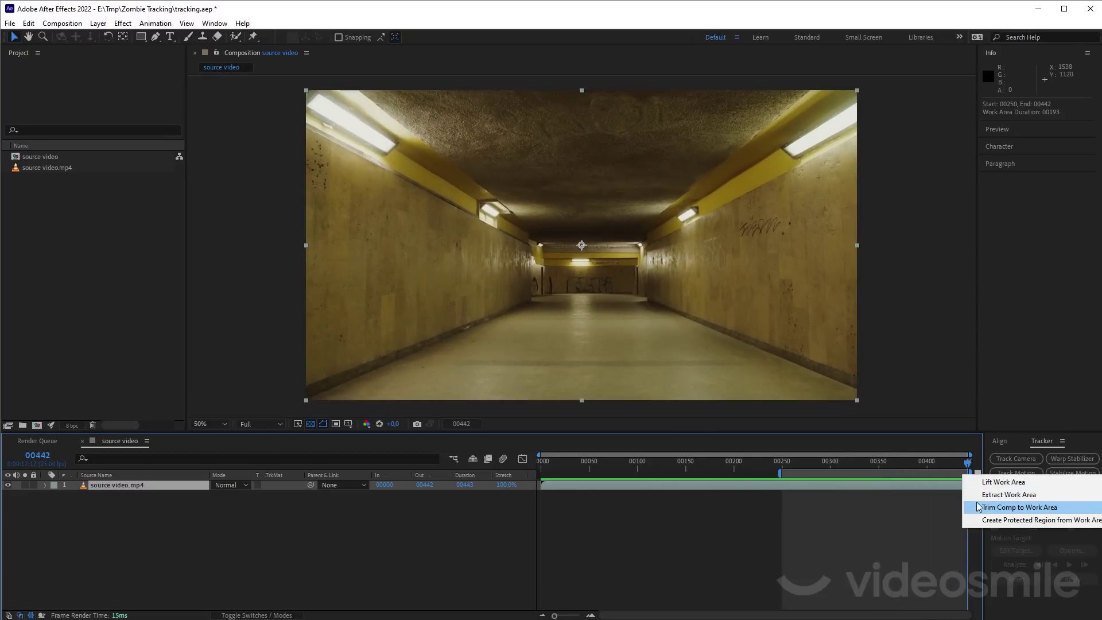
{"action": "left_click", "coordinate": [980, 508]}
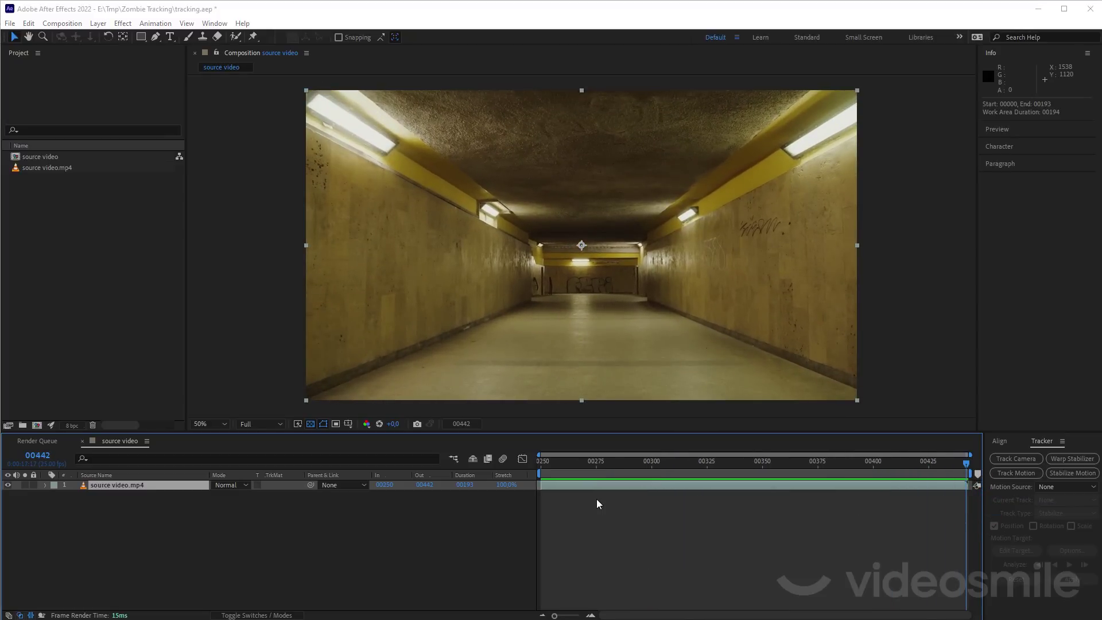
Step: Set the composition's start frame to 00000 in Composition Settings
{"action": "key", "text": "ctrl+k"}
{"action": "double_click", "coordinate": [486, 329]}
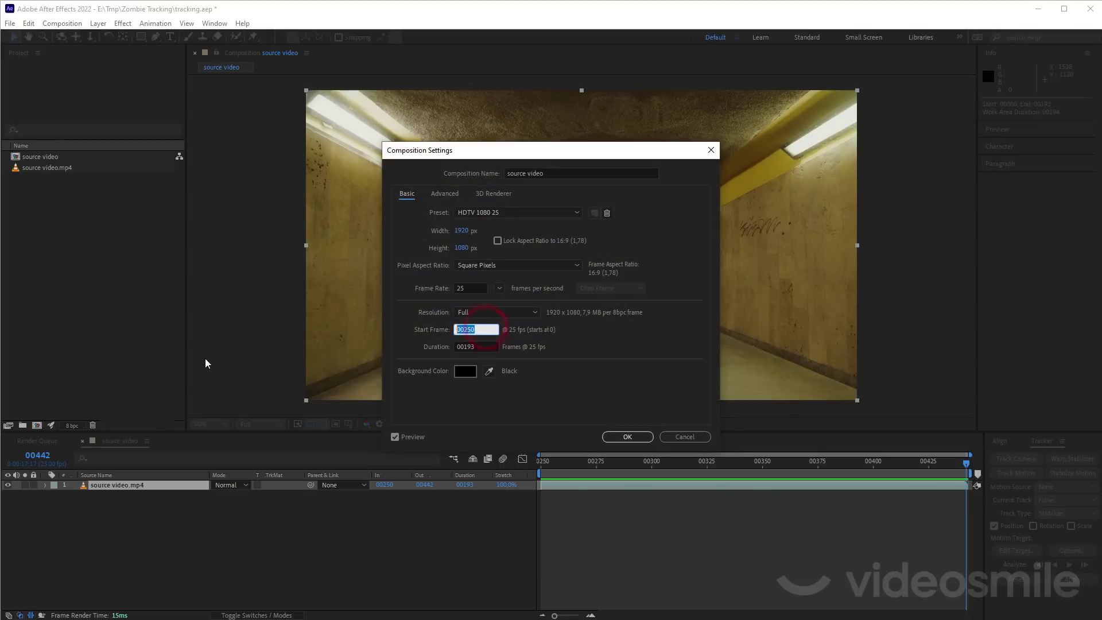
{"action": "type", "text": "0"}
{"action": "key", "text": "Tab"}
{"action": "type", "text": "0"}
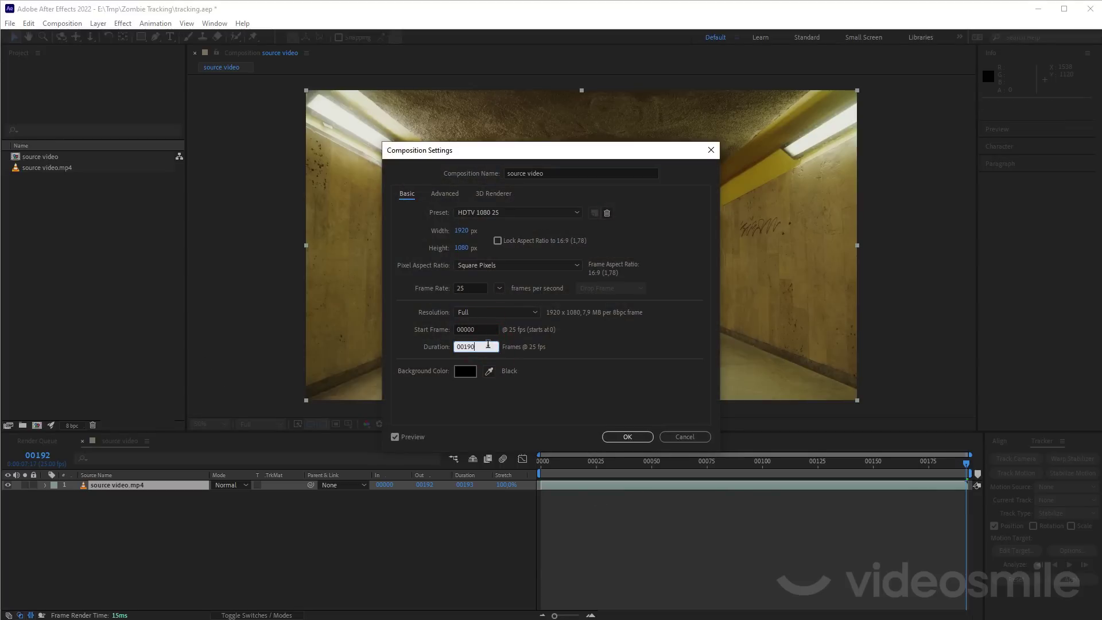
{"action": "key", "text": "Return"}
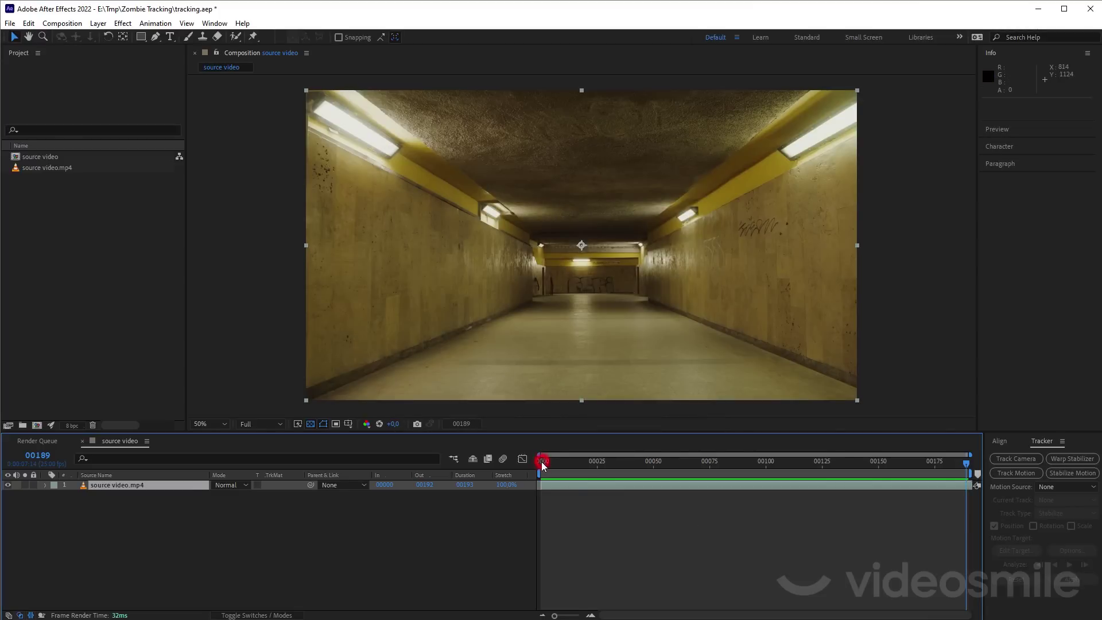
Step: Apply 3D Camera Tracker to the trimmed tunnel footage and let the camera solve run
{"action": "left_click_drag", "start_coordinate": [542, 462], "coordinate": [966, 487]}
{"action": "key", "text": "ctrl+space"}
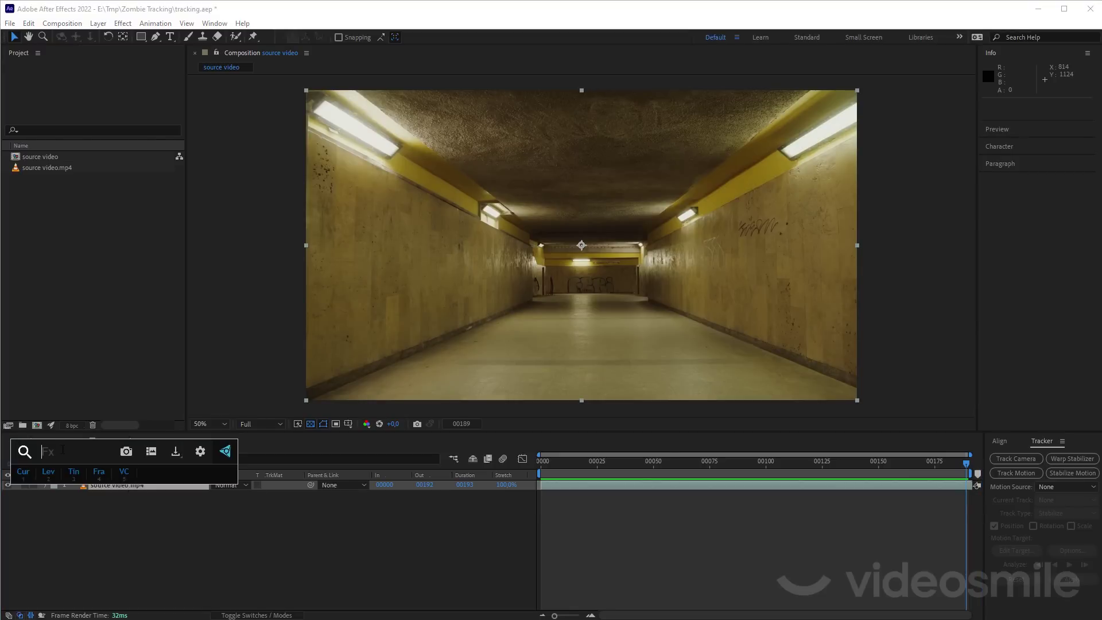
{"action": "type", "text": "tr"}
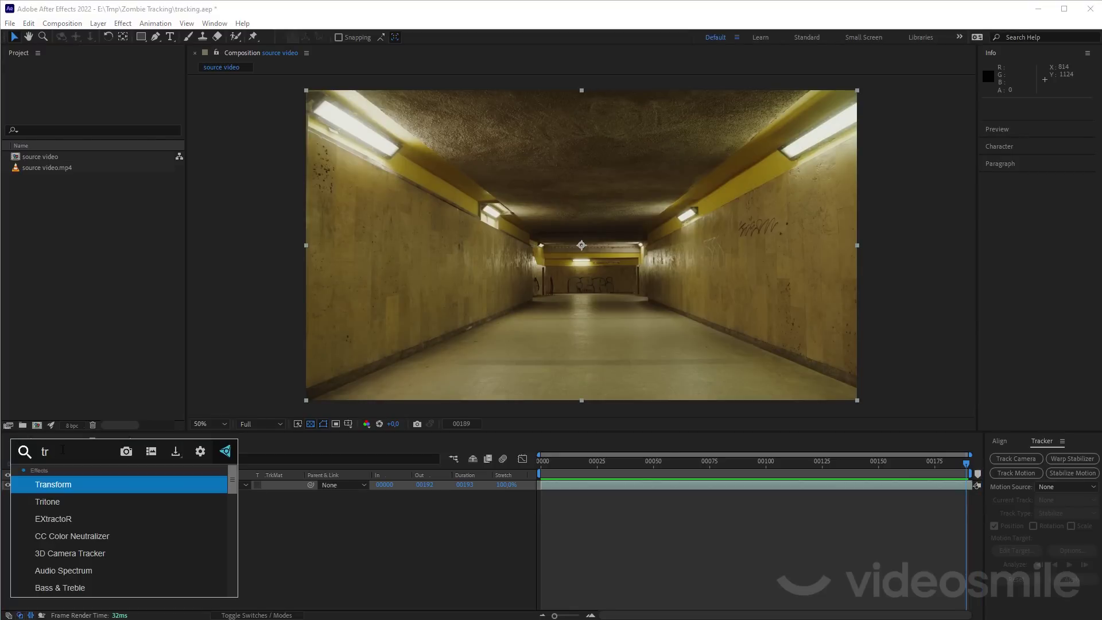
{"action": "left_click", "coordinate": [70, 553]}
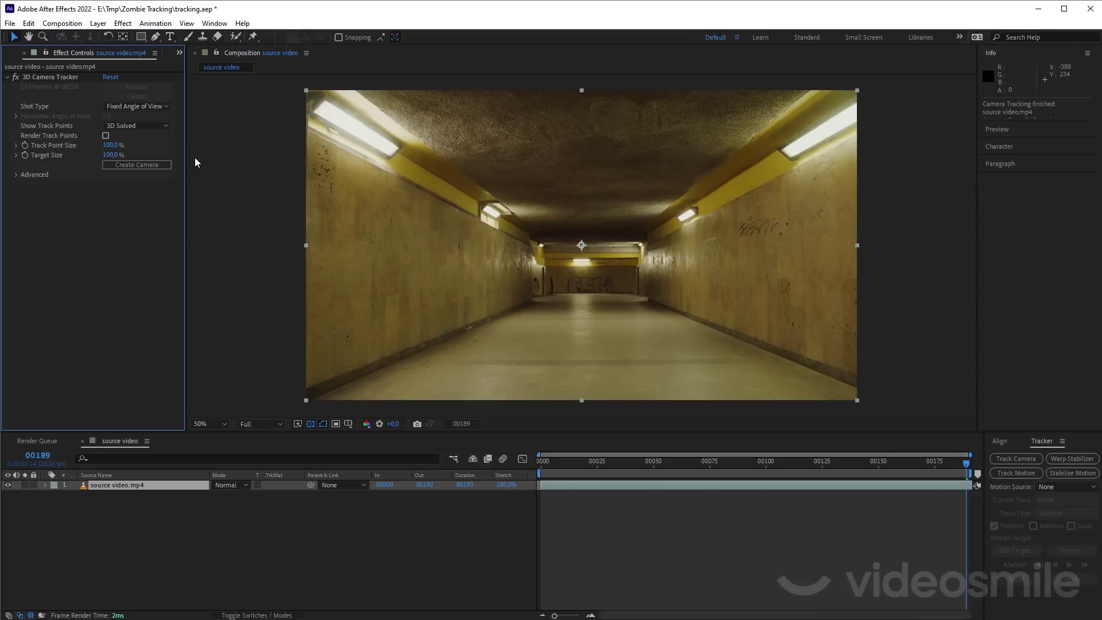
Step: Inspect track points across the shot, pick floor points at frame 00074, and expand Advanced settings
{"action": "left_click", "coordinate": [58, 78]}
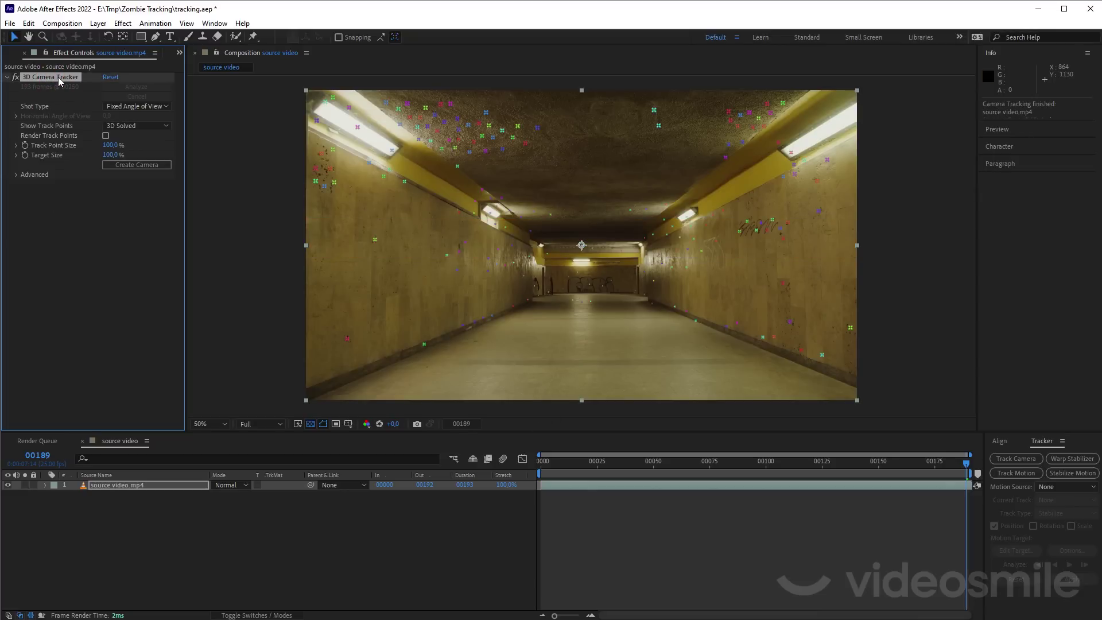
{"action": "left_click_drag", "start_coordinate": [560, 470], "coordinate": [963, 481]}
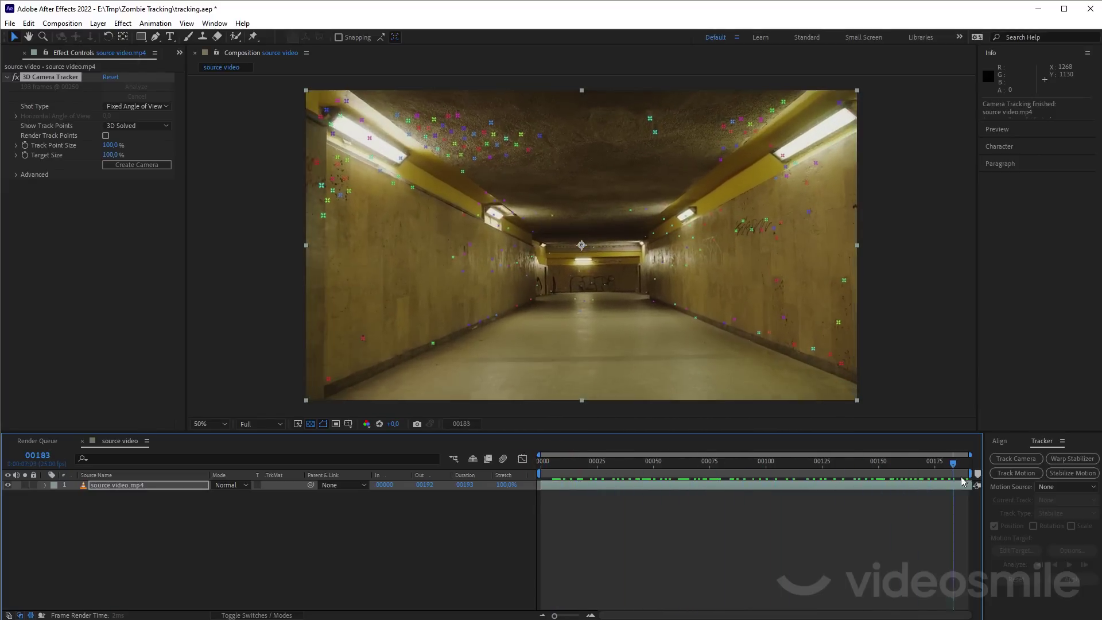
{"action": "left_click_drag", "start_coordinate": [963, 482], "coordinate": [708, 495]}
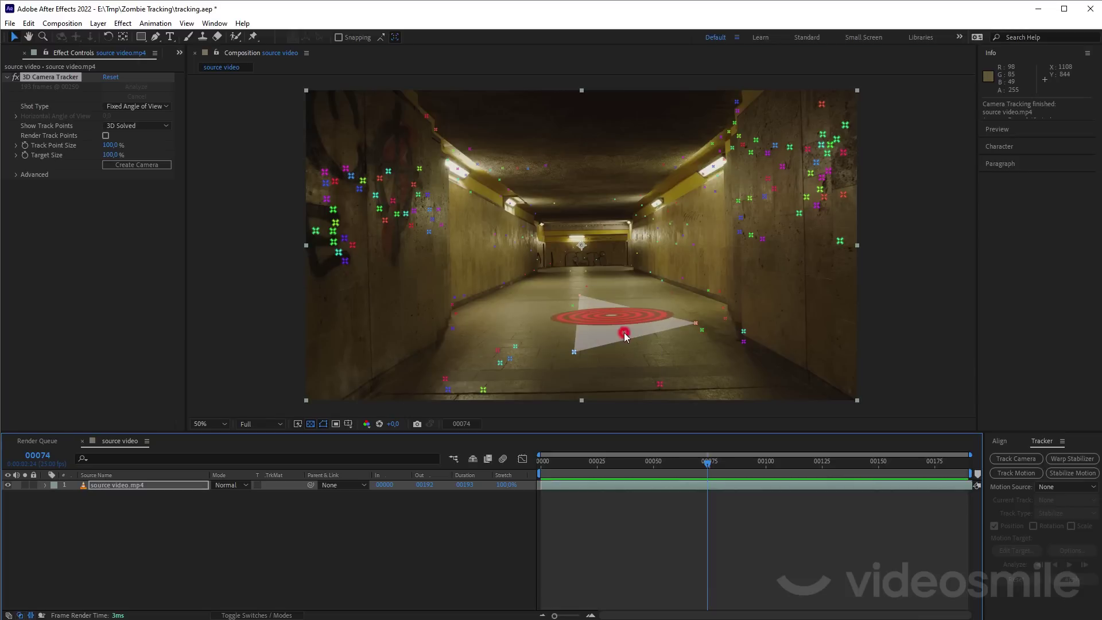
{"action": "left_click", "coordinate": [623, 333]}
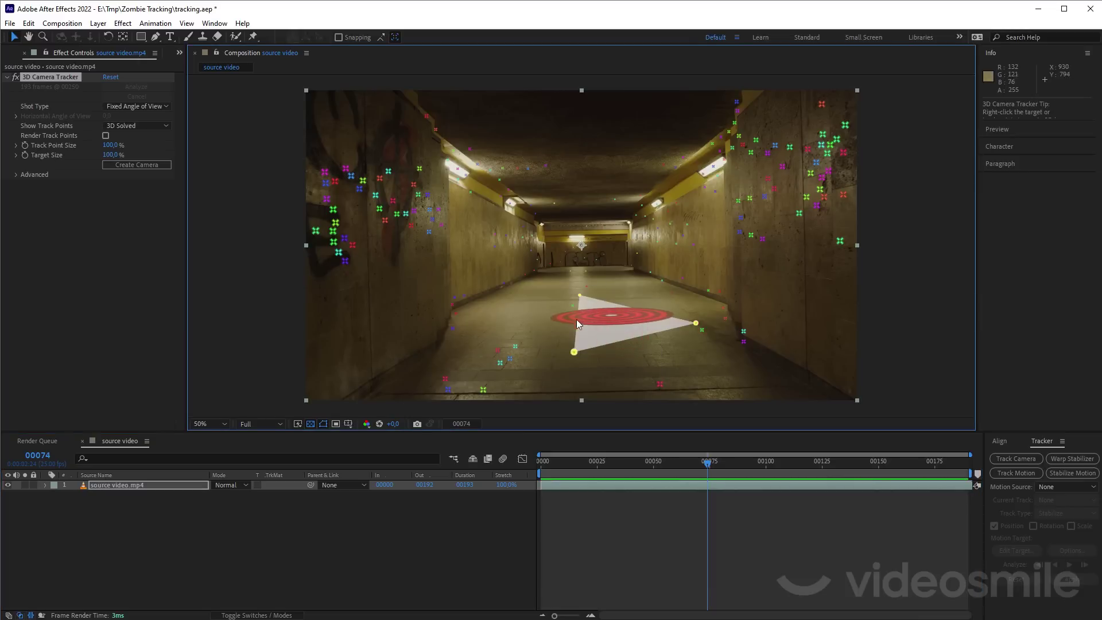
{"action": "left_click", "coordinate": [15, 175]}
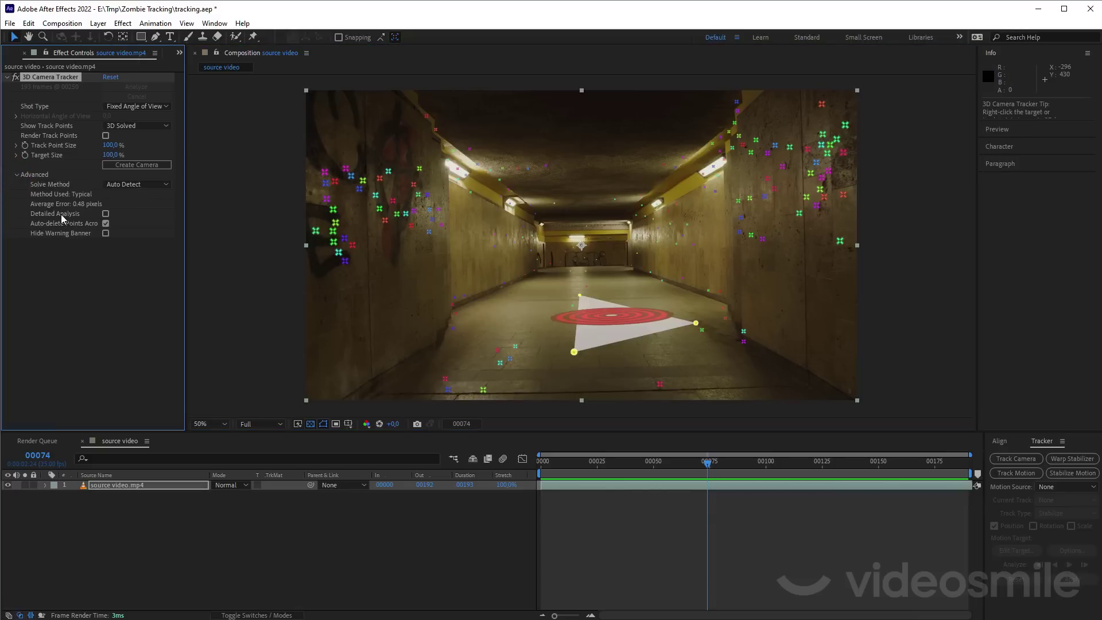
Step: Enable Detailed Analysis to re-solve the track, then review the 0.51-pixel result
{"action": "left_click", "coordinate": [106, 214]}
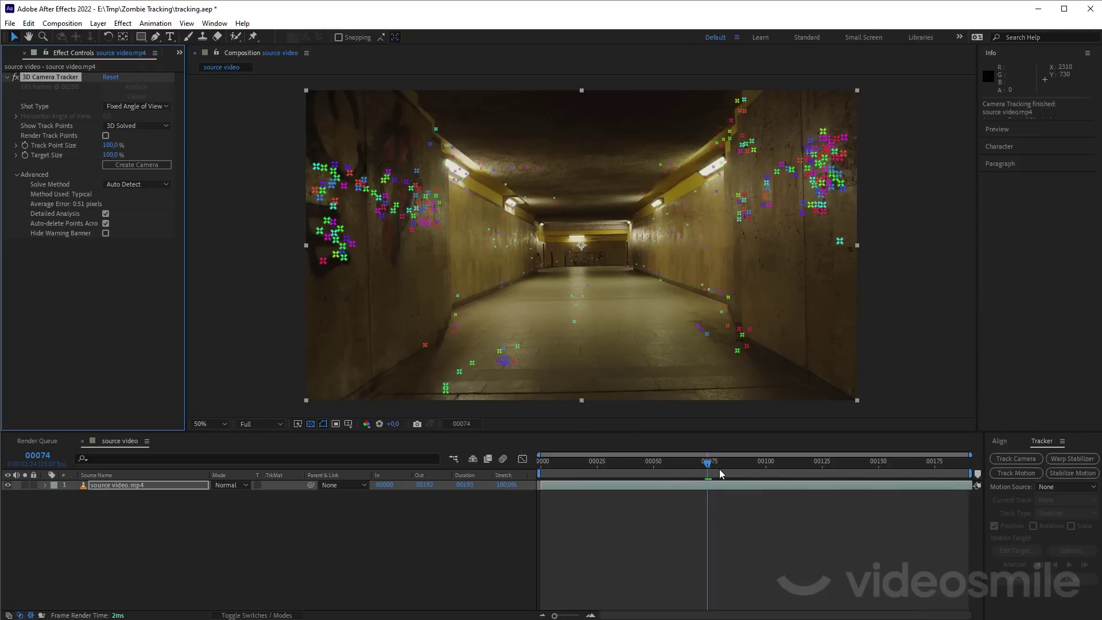
{"action": "mouse_move", "coordinate": [711, 468]}
{"action": "left_mouse_down"}
{"action": "mouse_move", "coordinate": [931, 475]}
{"action": "mouse_move", "coordinate": [618, 498]}
{"action": "mouse_move", "coordinate": [912, 491]}
{"action": "left_mouse_up"}
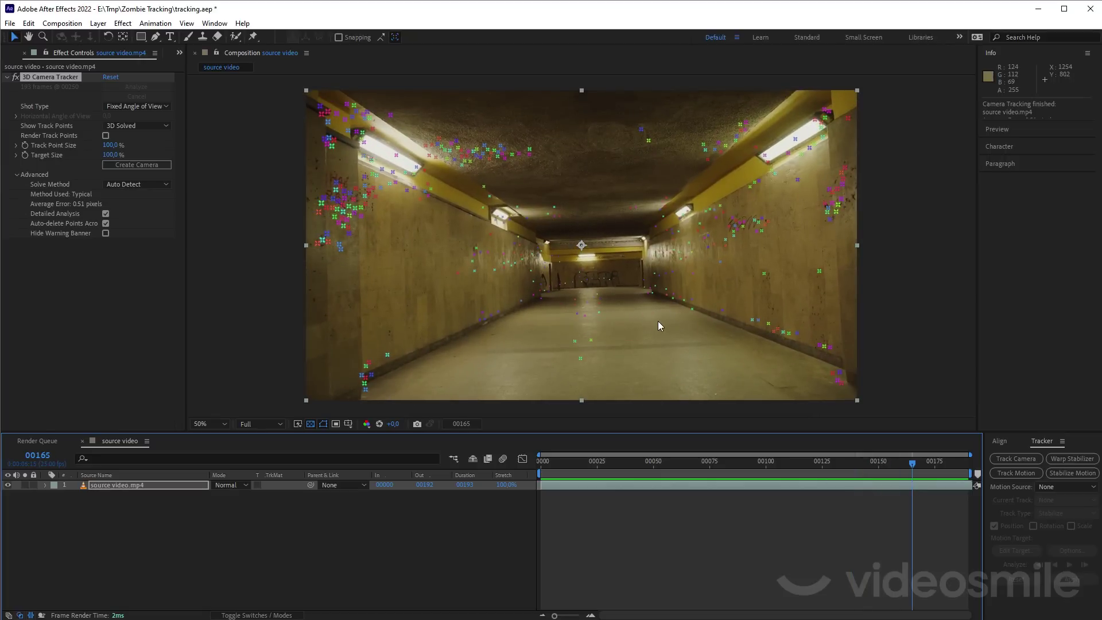
Step: Select seven floor track points and create a solid and 3D tracker camera from them
{"action": "left_click", "coordinate": [692, 310]}
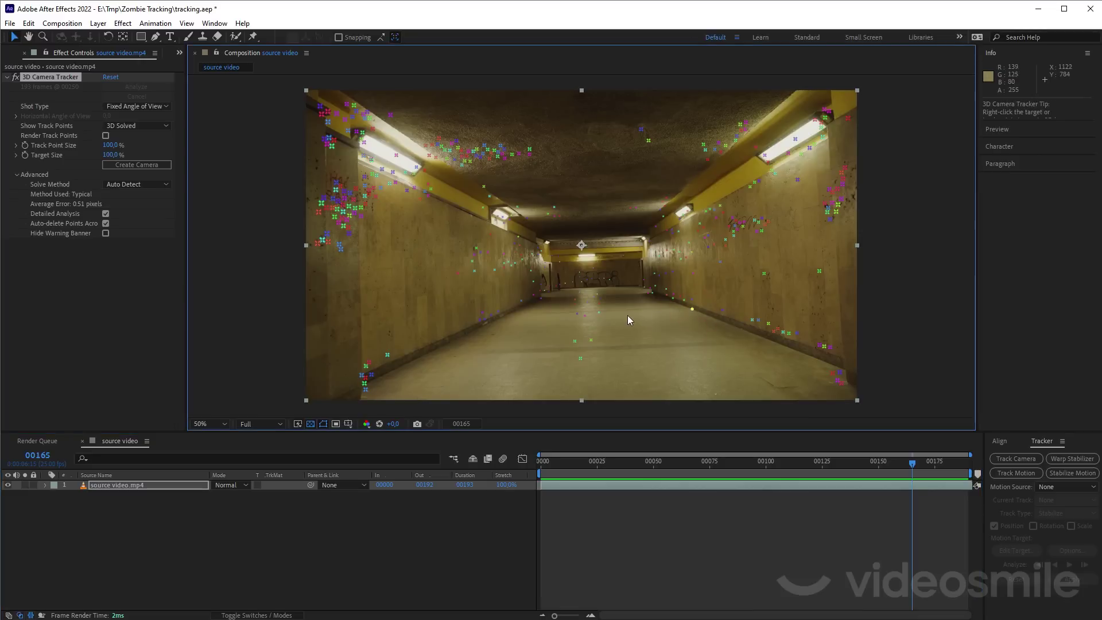
{"action": "left_click", "coordinate": [597, 312], "text": "shift"}
{"action": "left_click", "coordinate": [592, 339], "text": "shift"}
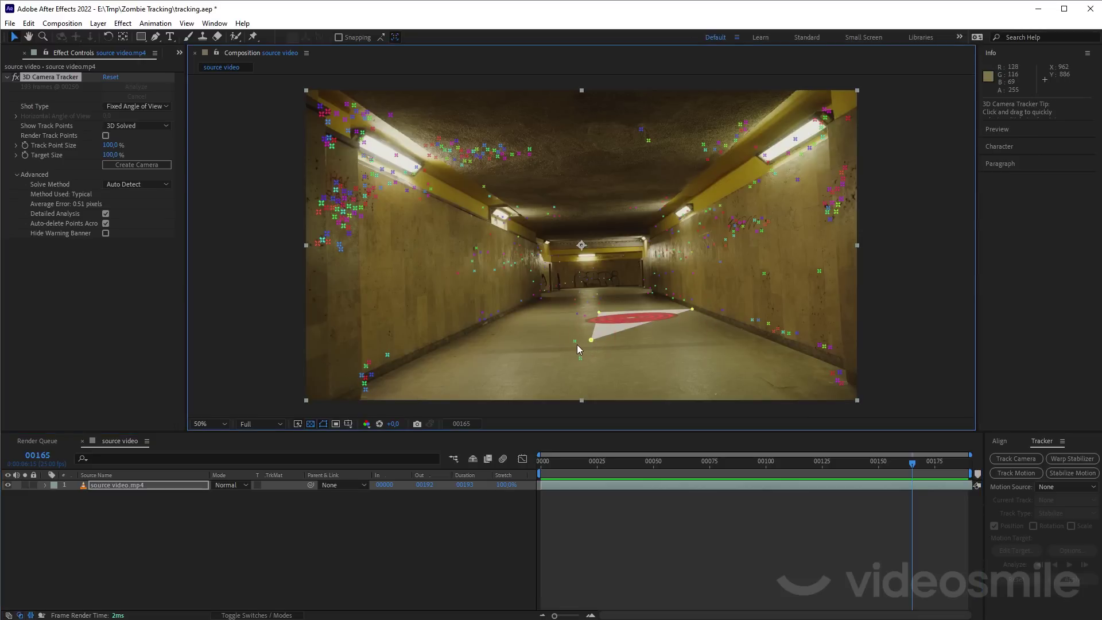
{"action": "left_click", "coordinate": [575, 342], "text": "shift"}
{"action": "left_click", "coordinate": [581, 360], "text": "shift"}
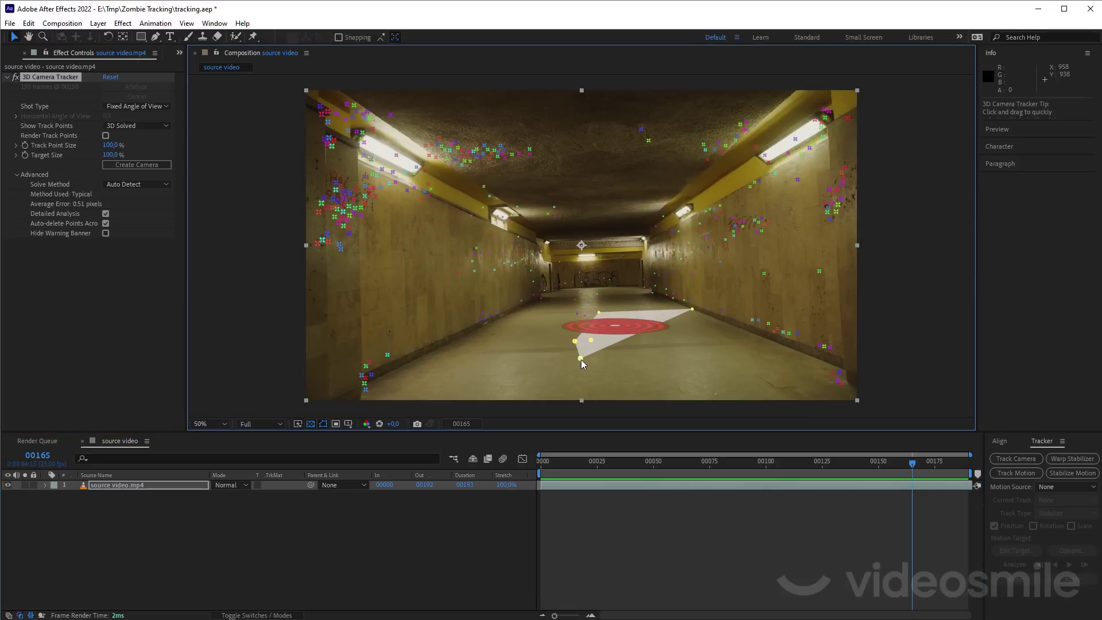
{"action": "left_click", "coordinate": [577, 314], "text": "shift"}
{"action": "left_click", "coordinate": [833, 374], "text": "shift"}
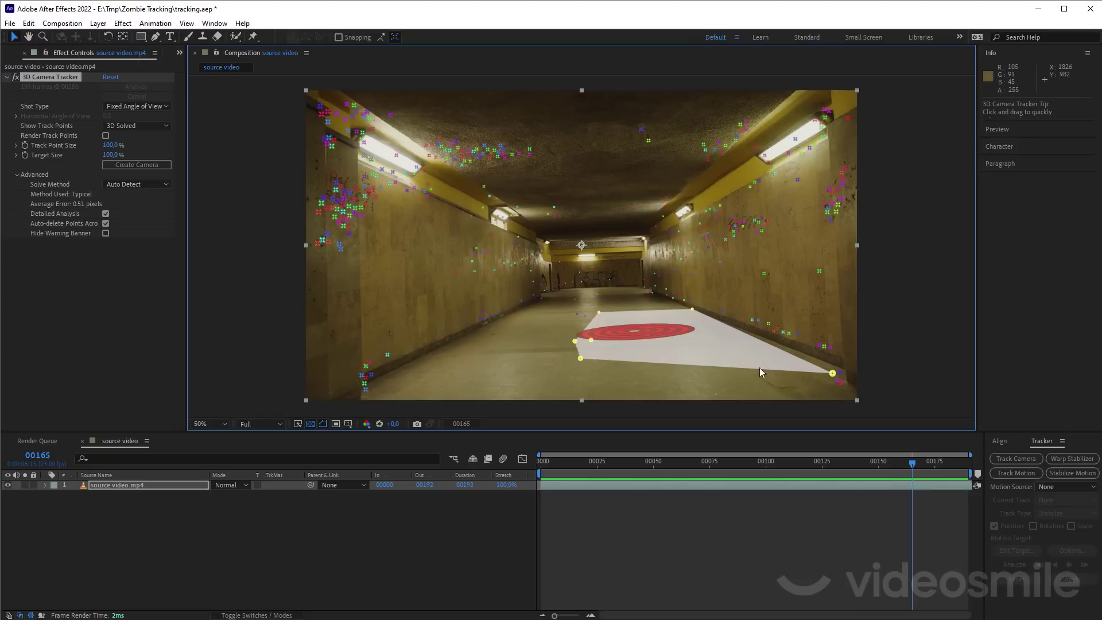
{"action": "right_click", "coordinate": [666, 323]}
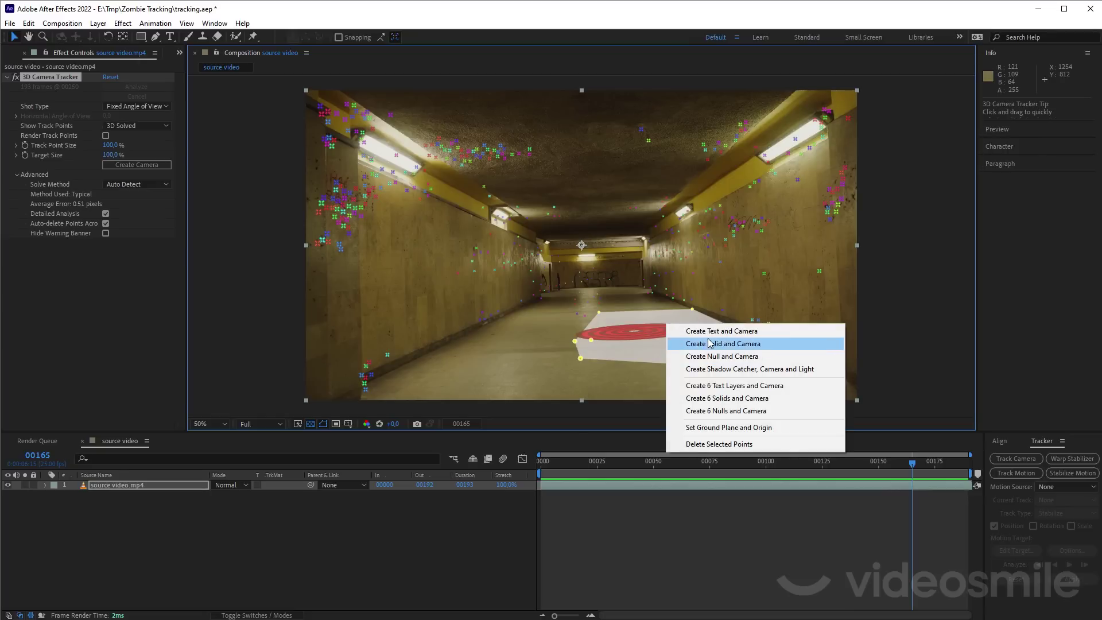
{"action": "left_click", "coordinate": [706, 343]}
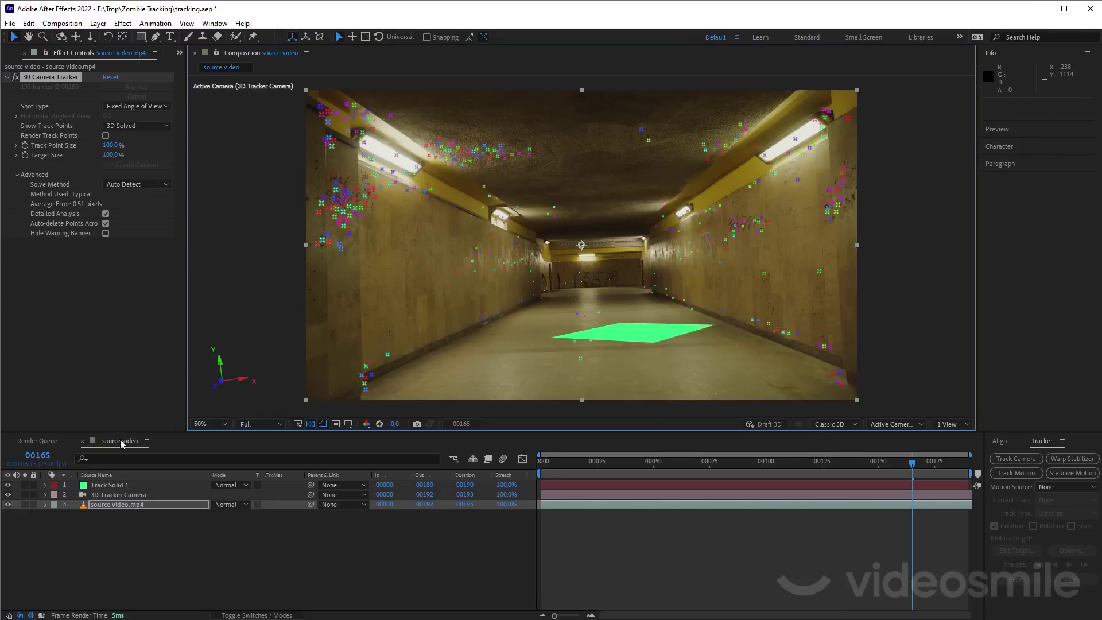
Step: Scale, slide and rotate Track Solid 1 to align with the tunnel floor
{"action": "left_click", "coordinate": [126, 486]}
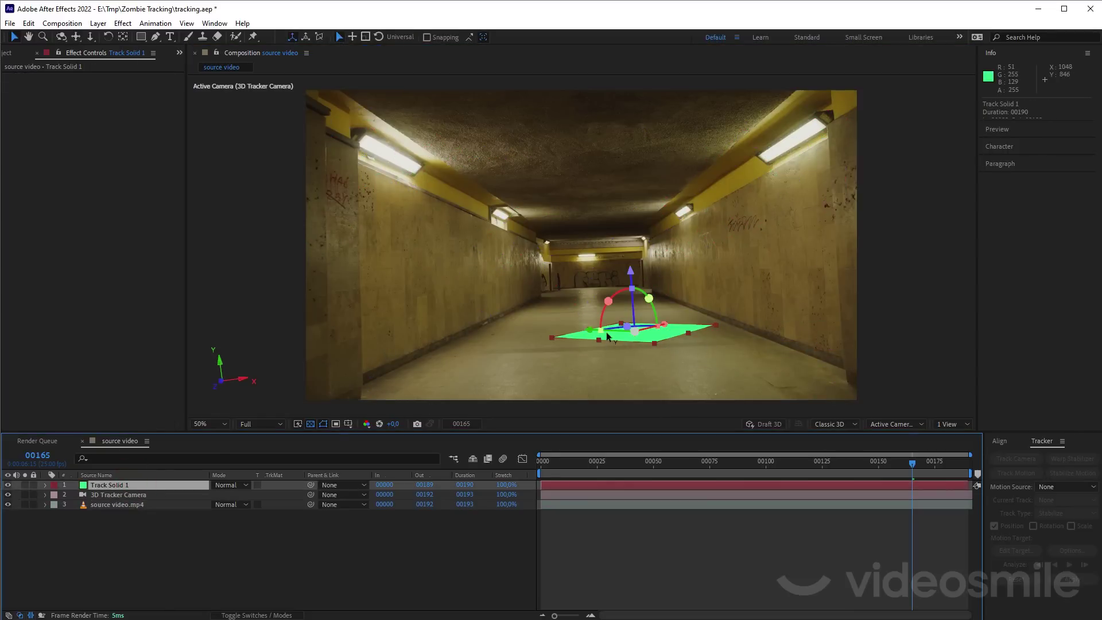
{"action": "mouse_move", "coordinate": [655, 343]}
{"action": "left_mouse_down"}
{"action": "mouse_move", "coordinate": [655, 366]}
{"action": "mouse_move", "coordinate": [706, 402]}
{"action": "left_mouse_up"}
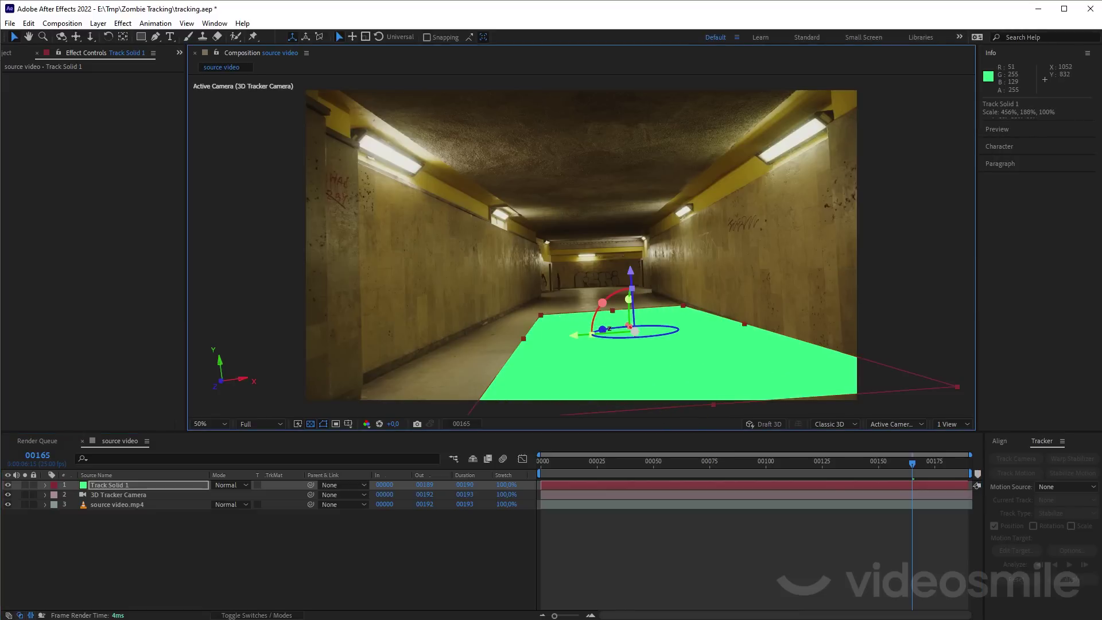
{"action": "left_click_drag", "start_coordinate": [579, 337], "coordinate": [465, 347]}
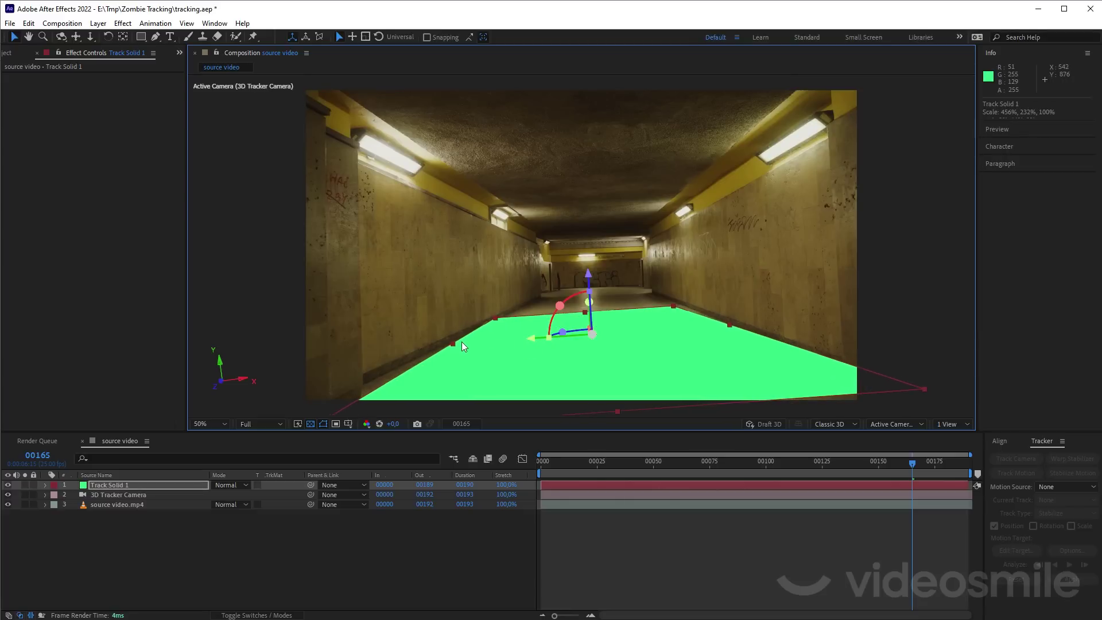
{"action": "mouse_move", "coordinate": [563, 332]}
{"action": "left_mouse_down"}
{"action": "mouse_move", "coordinate": [592, 334]}
{"action": "mouse_move", "coordinate": [634, 378]}
{"action": "left_mouse_up"}
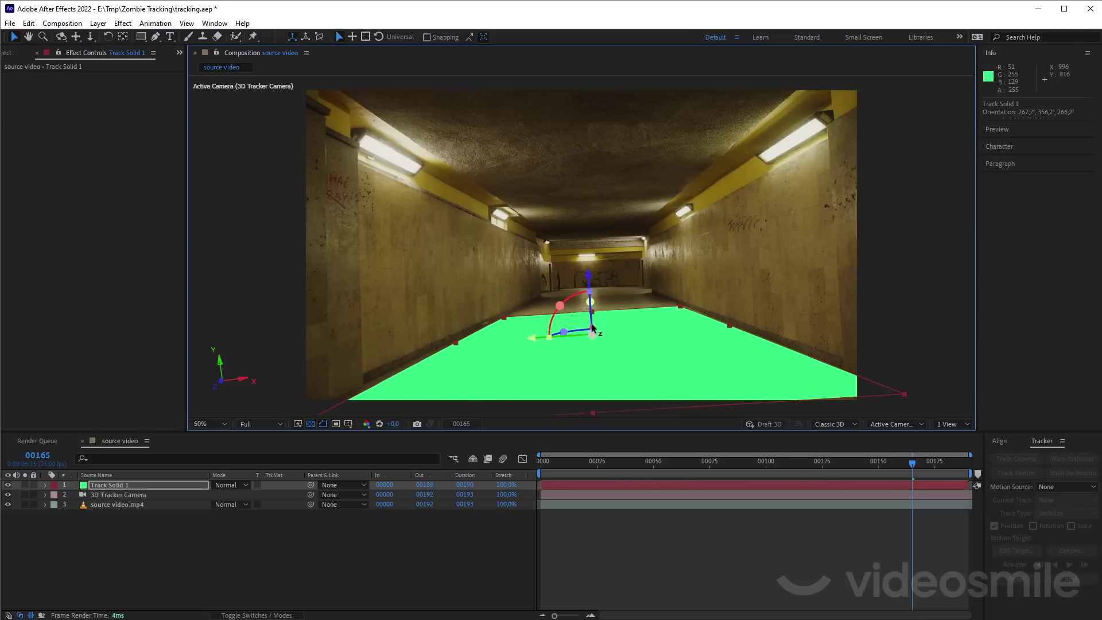
Step: Push the green solid deeper into the tunnel, re-rotate it, and stretch it toward the camera
{"action": "left_click", "coordinate": [189, 486]}
{"action": "key", "text": "p"}
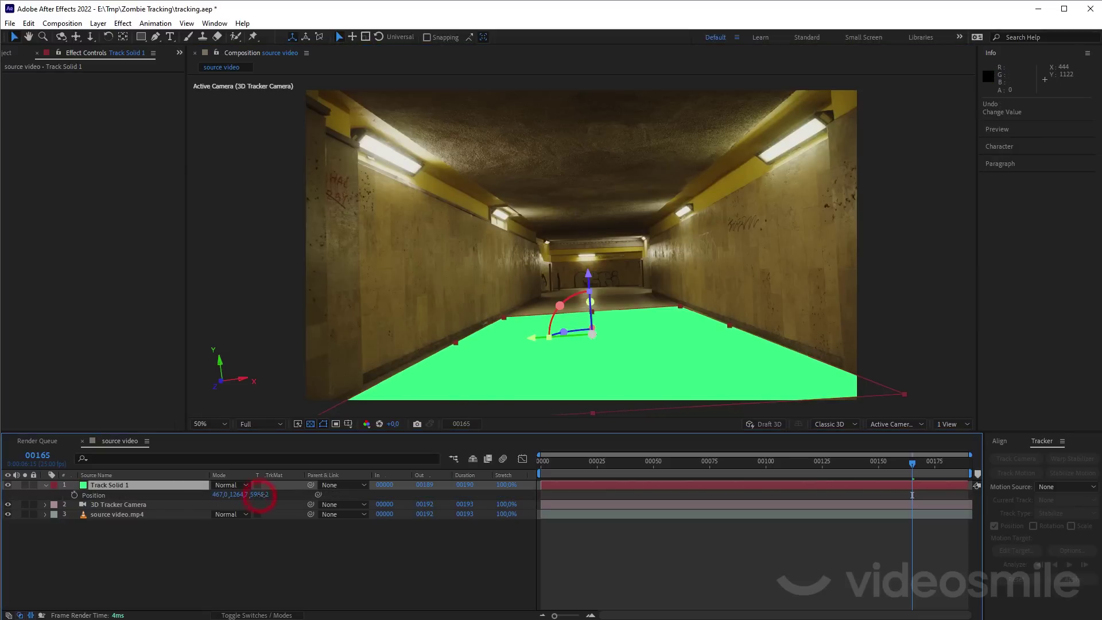
{"action": "left_click_drag", "start_coordinate": [260, 495], "coordinate": [752, 362]}
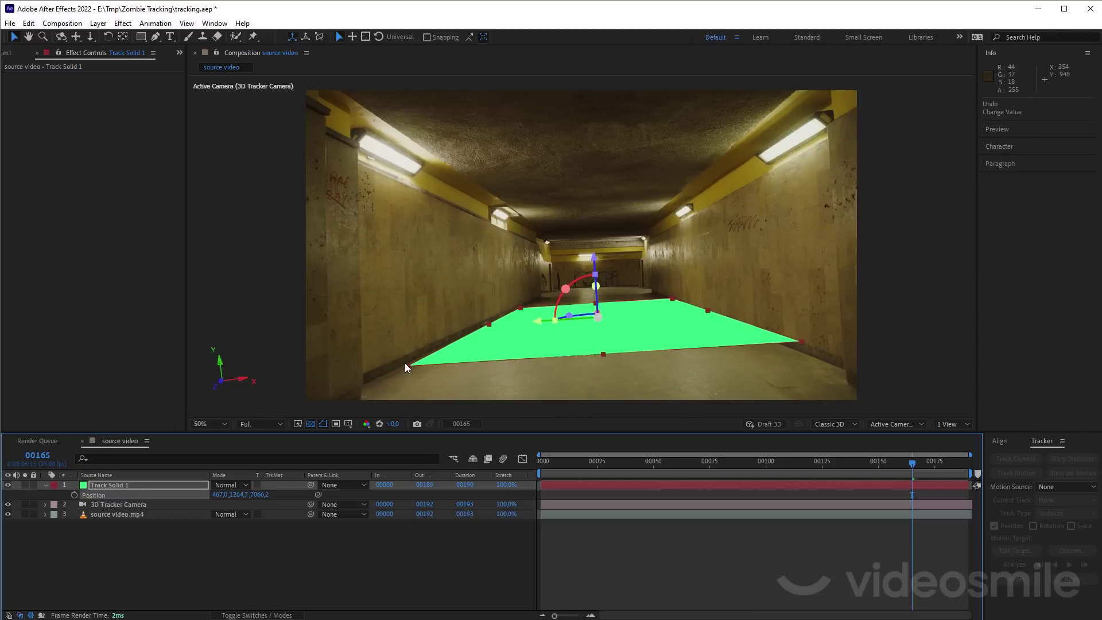
{"action": "left_click_drag", "start_coordinate": [561, 283], "coordinate": [575, 280]}
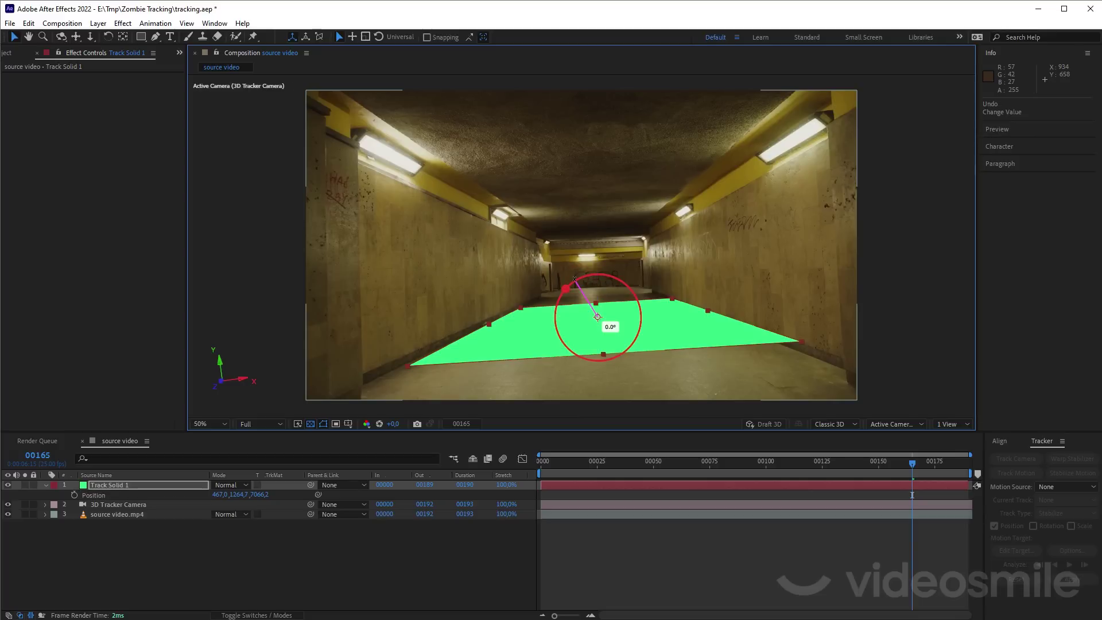
{"action": "left_click_drag", "start_coordinate": [574, 280], "coordinate": [413, 368]}
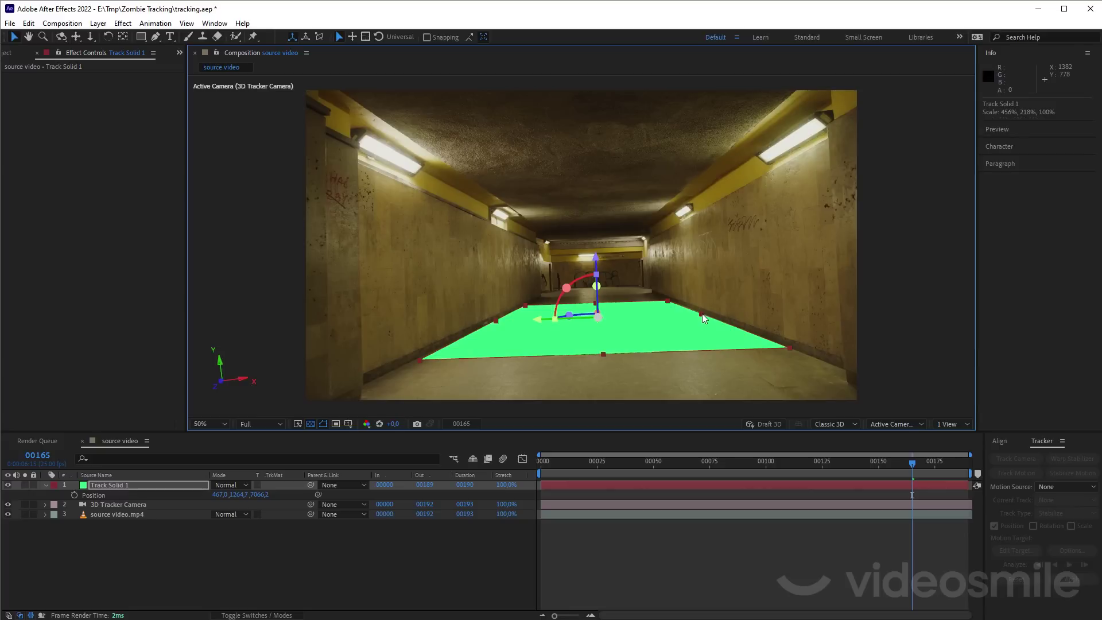
{"action": "left_click_drag", "start_coordinate": [603, 355], "coordinate": [593, 410]}
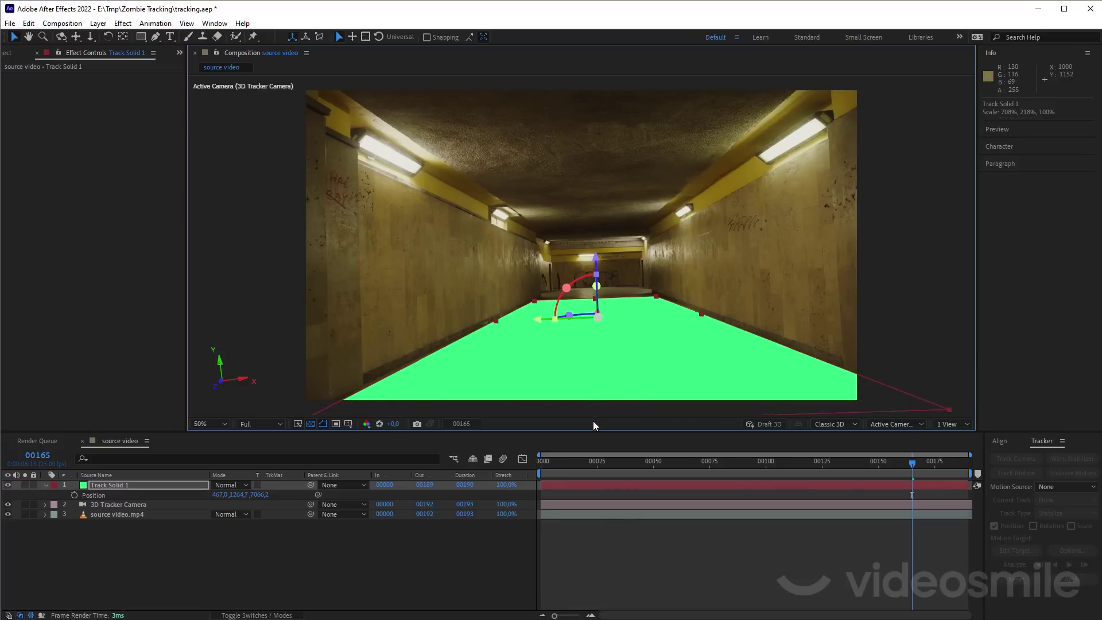
Step: Rename the tracked solid layer to 'ground'
{"action": "left_click", "coordinate": [122, 488]}
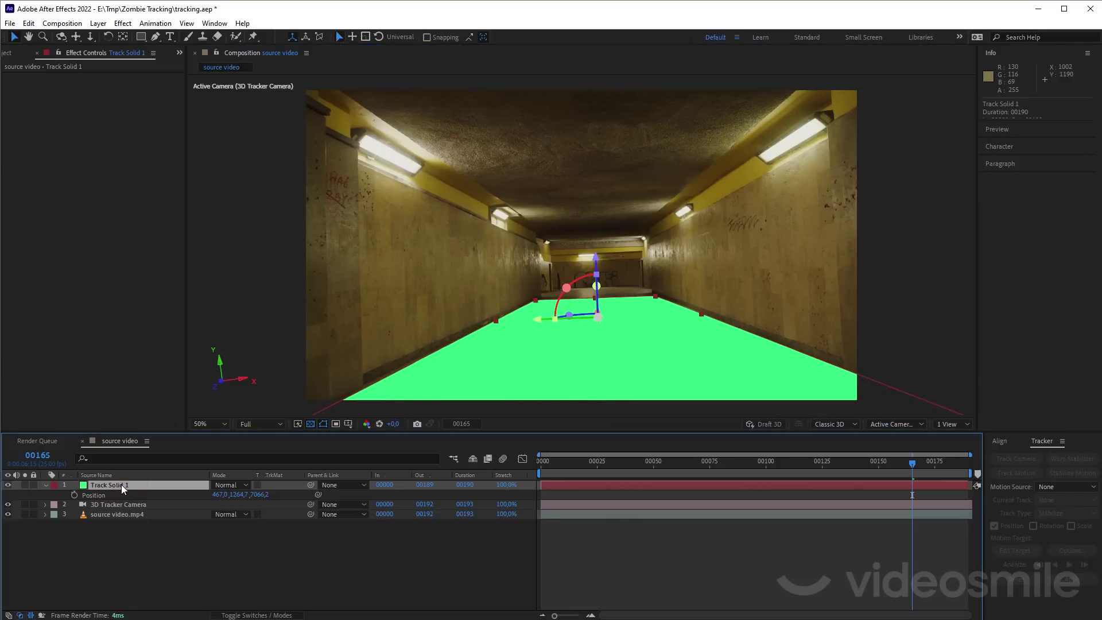
{"action": "key", "text": "Return"}
{"action": "type", "text": "und"}
{"action": "left_click", "coordinate": [136, 513]}
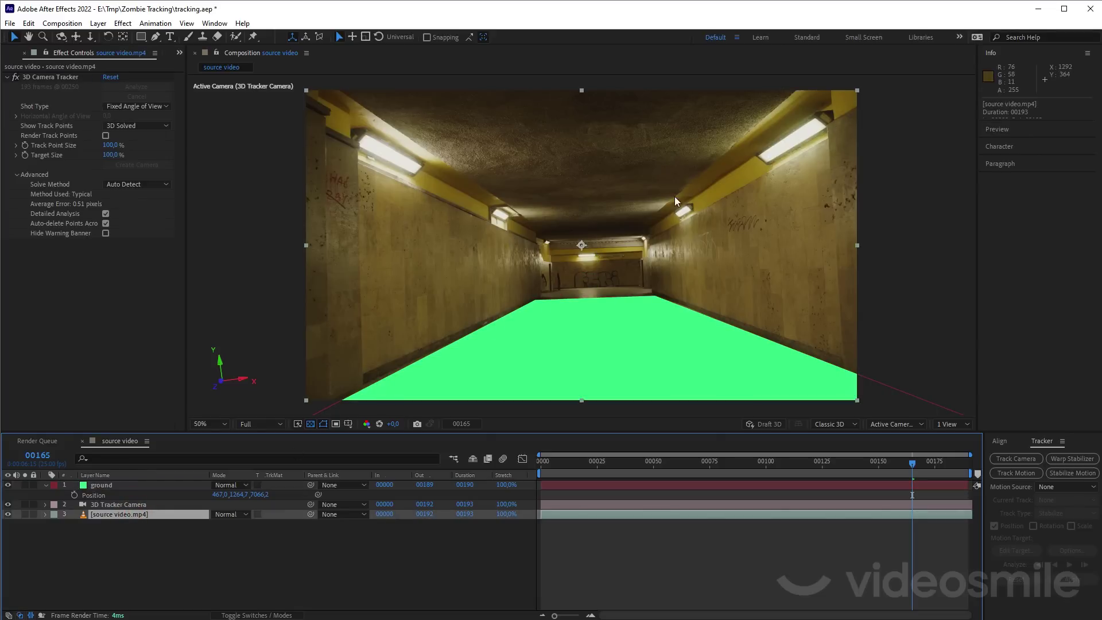
Step: Create a solid on the right ceiling light, name it 'lamp 1', and resize it to fit
{"action": "left_click", "coordinate": [60, 77]}
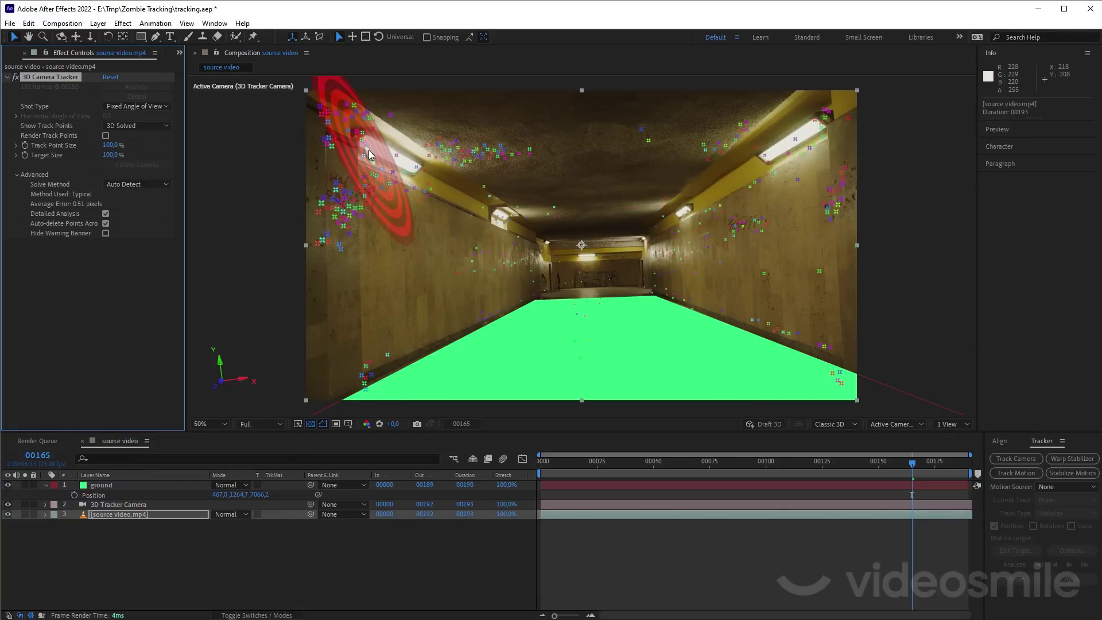
{"action": "left_click", "coordinate": [788, 145]}
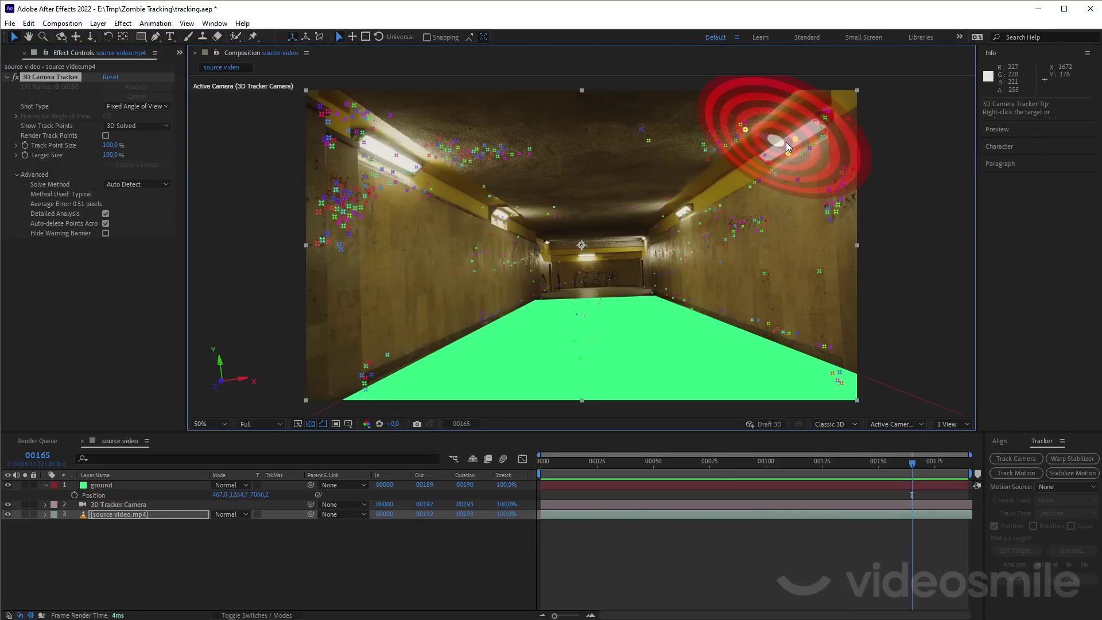
{"action": "right_click", "coordinate": [775, 141]}
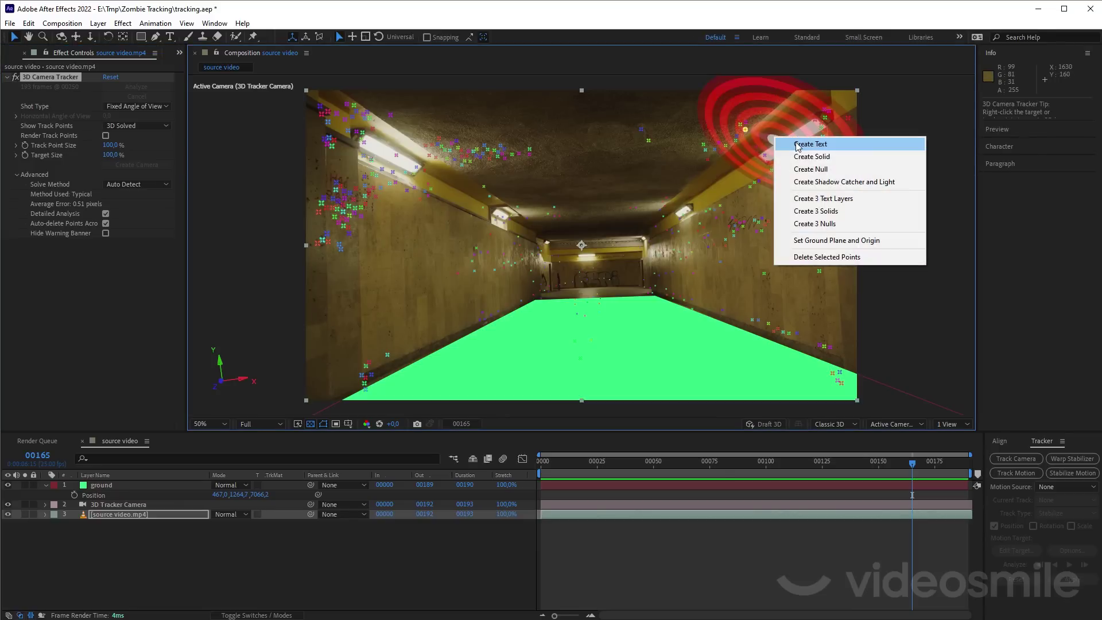
{"action": "left_click", "coordinate": [828, 159]}
{"action": "left_click", "coordinate": [137, 485]}
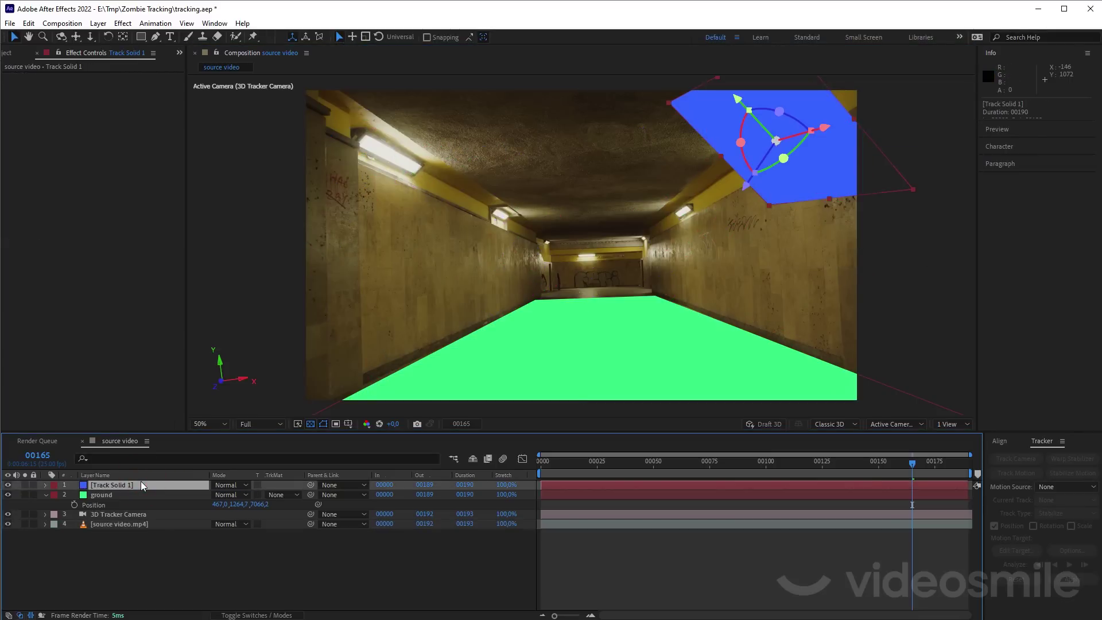
{"action": "type", "text": "lamp 1"}
{"action": "key", "text": "Return"}
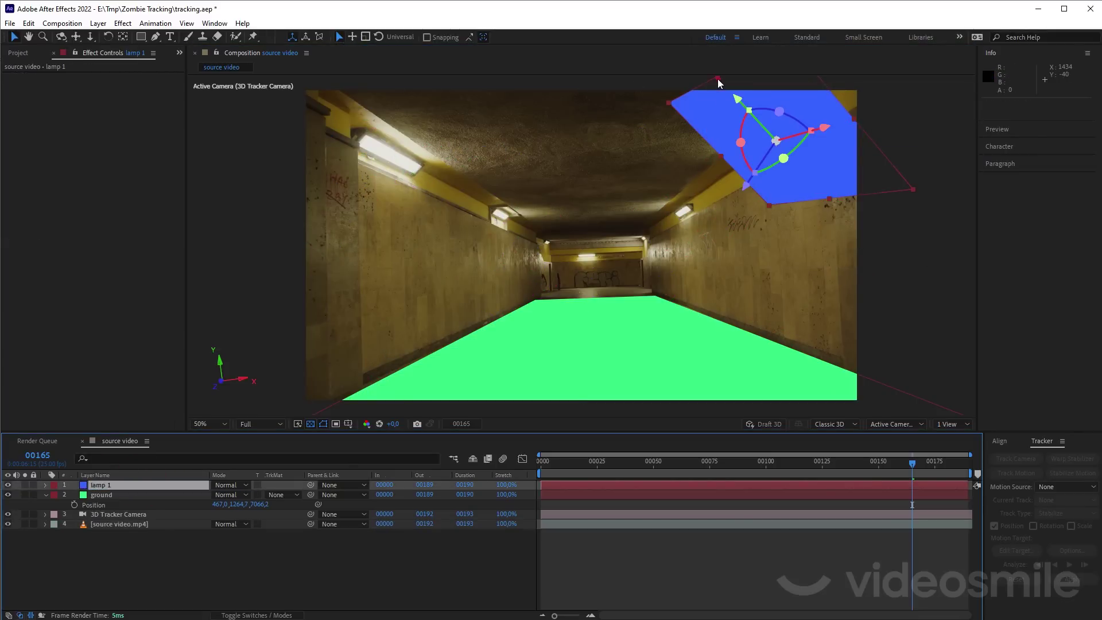
{"action": "left_click_drag", "start_coordinate": [718, 79], "coordinate": [776, 140]}
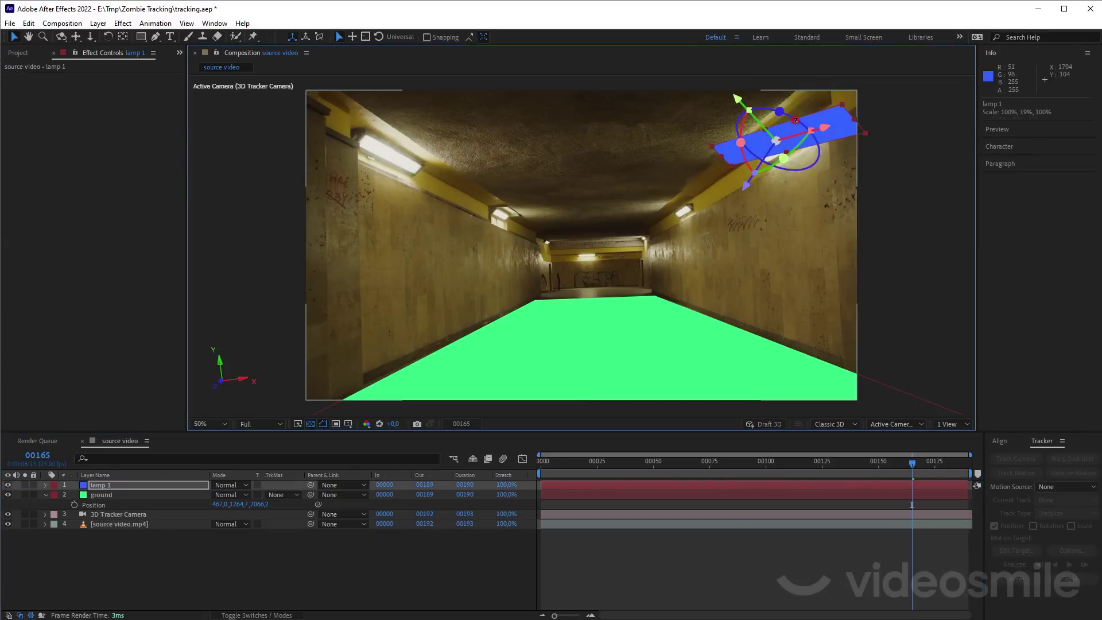
{"action": "left_click_drag", "start_coordinate": [849, 112], "coordinate": [829, 126]}
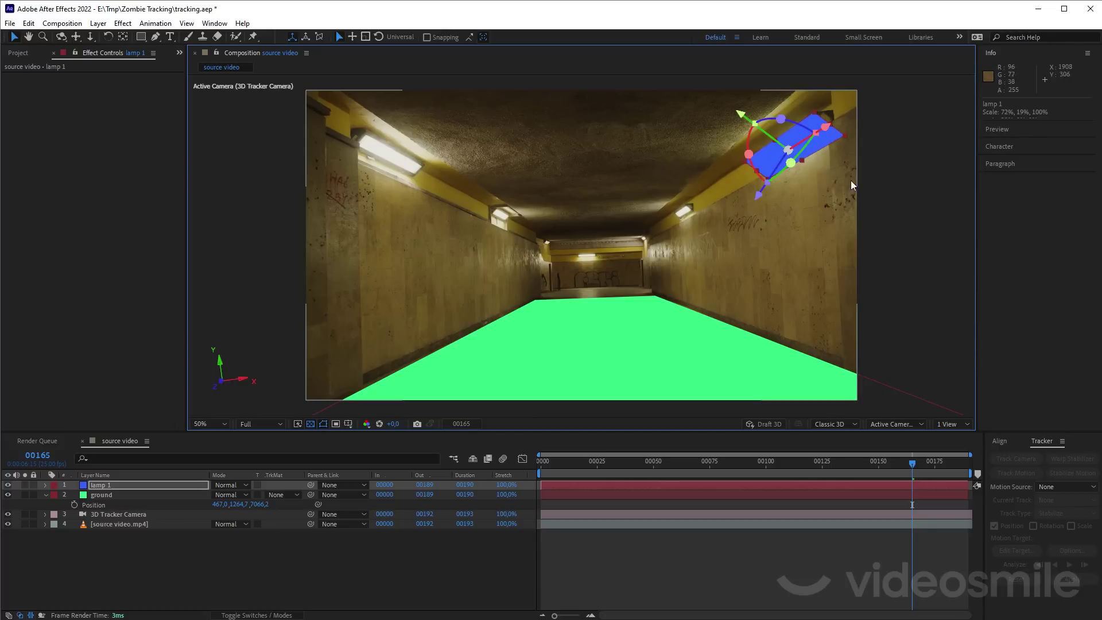
Step: Duplicate lamp 1 as 'lamp 2' and move it farther down the corridor
{"action": "left_click", "coordinate": [160, 486]}
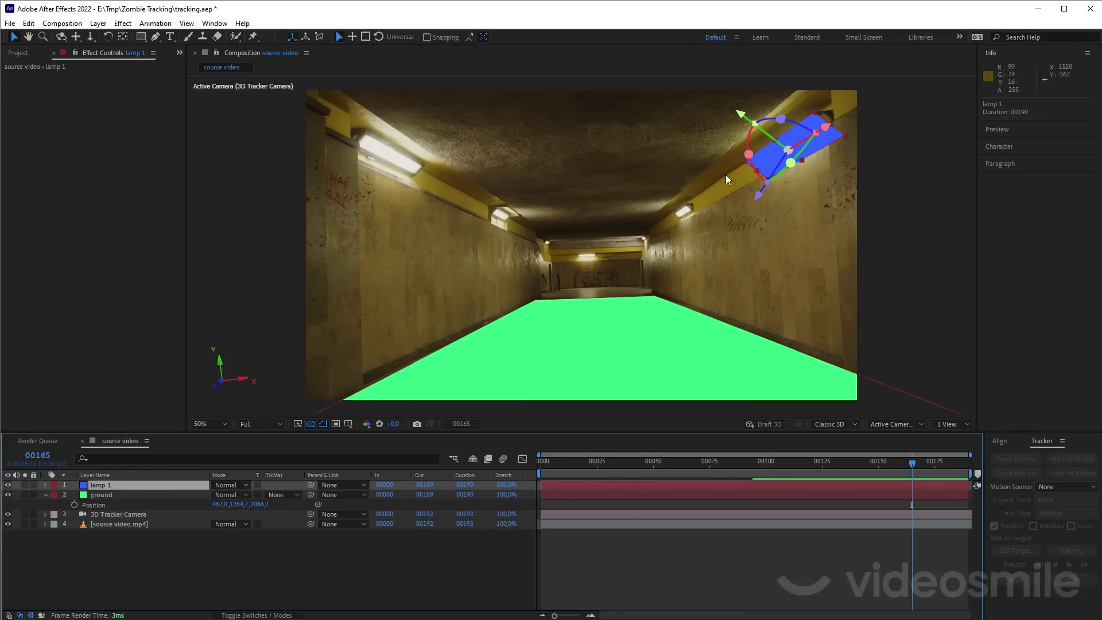
{"action": "key", "text": "ctrl+d"}
{"action": "left_click_drag", "start_coordinate": [811, 138], "coordinate": [681, 213]}
{"action": "left_click_drag", "start_coordinate": [912, 463], "coordinate": [837, 489]}
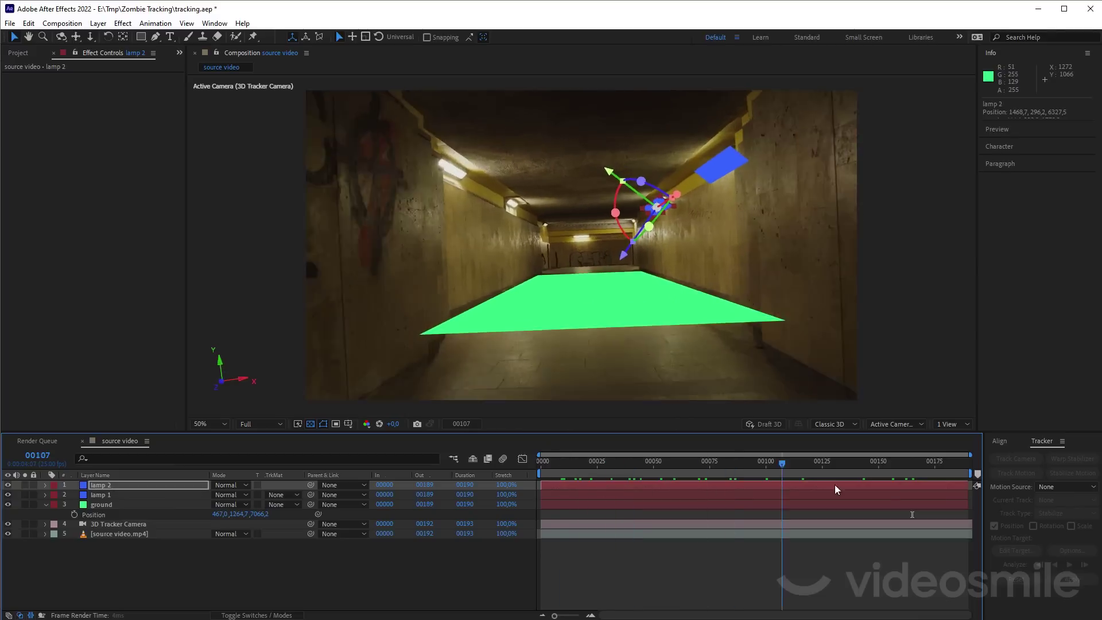
Step: Create a solid on the left ceiling light, name it 'lamp 3', and rotate it to match
{"action": "key", "text": "o"}
{"action": "left_click", "coordinate": [119, 535]}
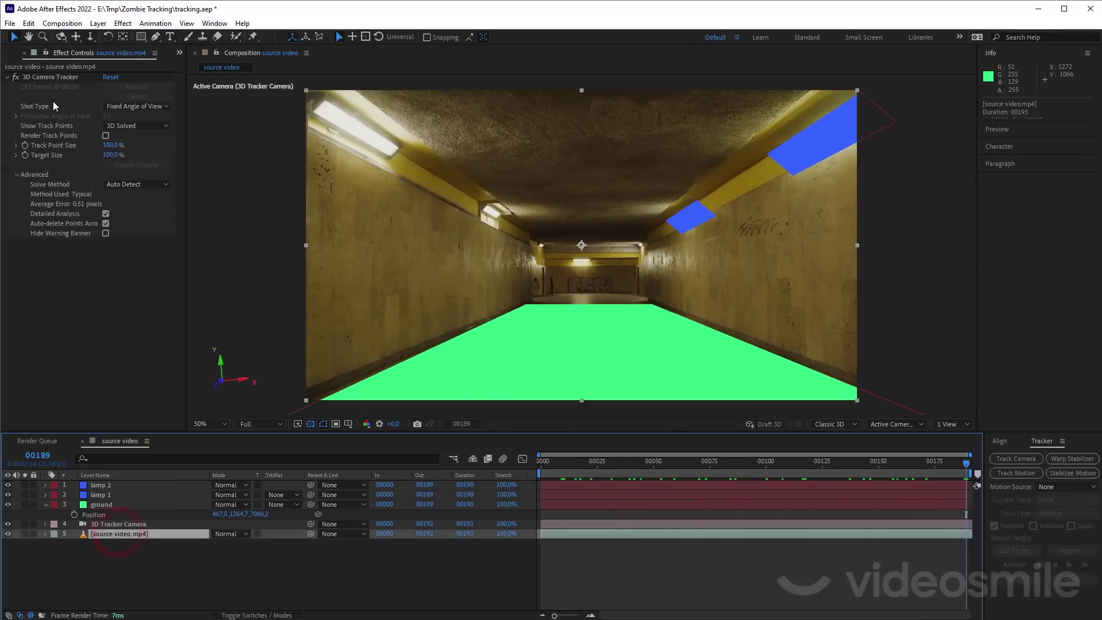
{"action": "left_click", "coordinate": [52, 77]}
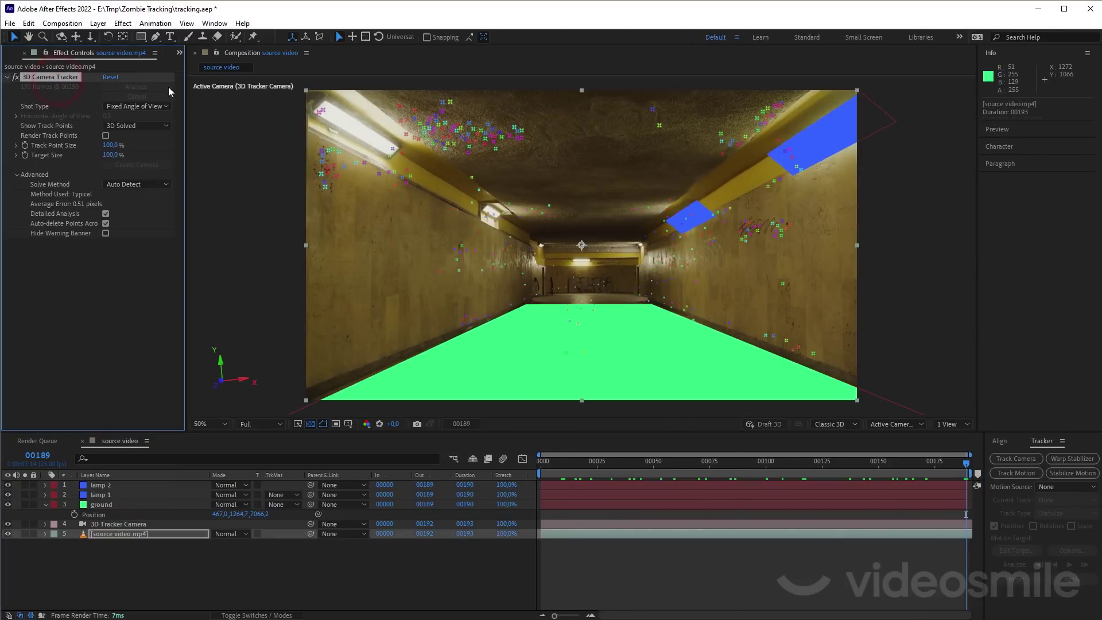
{"action": "left_click", "coordinate": [362, 136]}
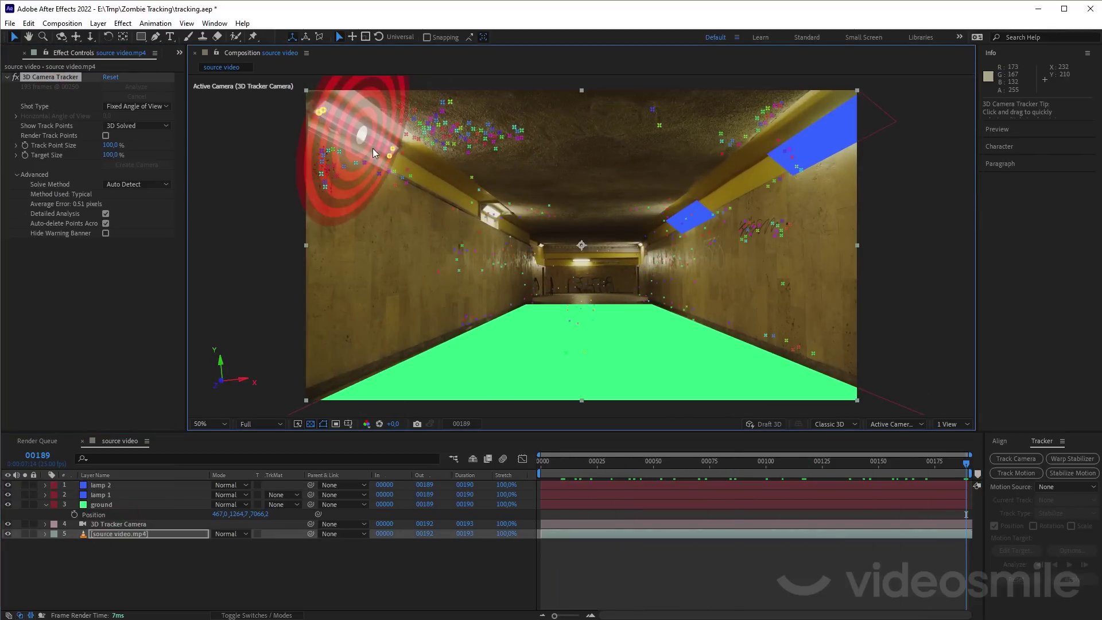
{"action": "right_click", "coordinate": [375, 138]}
{"action": "left_click", "coordinate": [406, 152]}
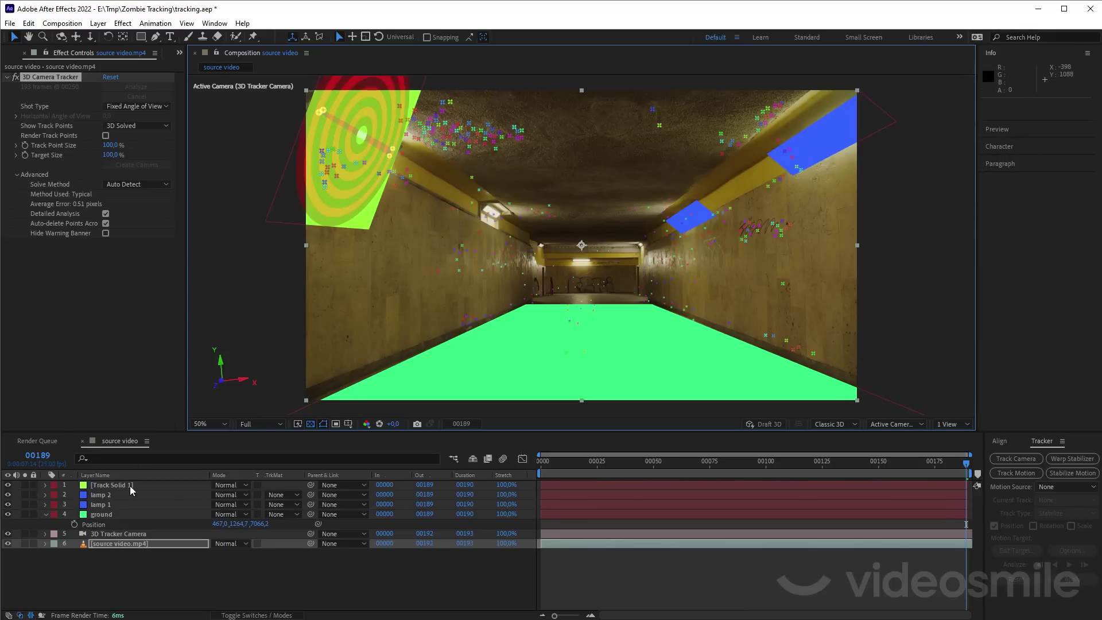
{"action": "left_click", "coordinate": [133, 486]}
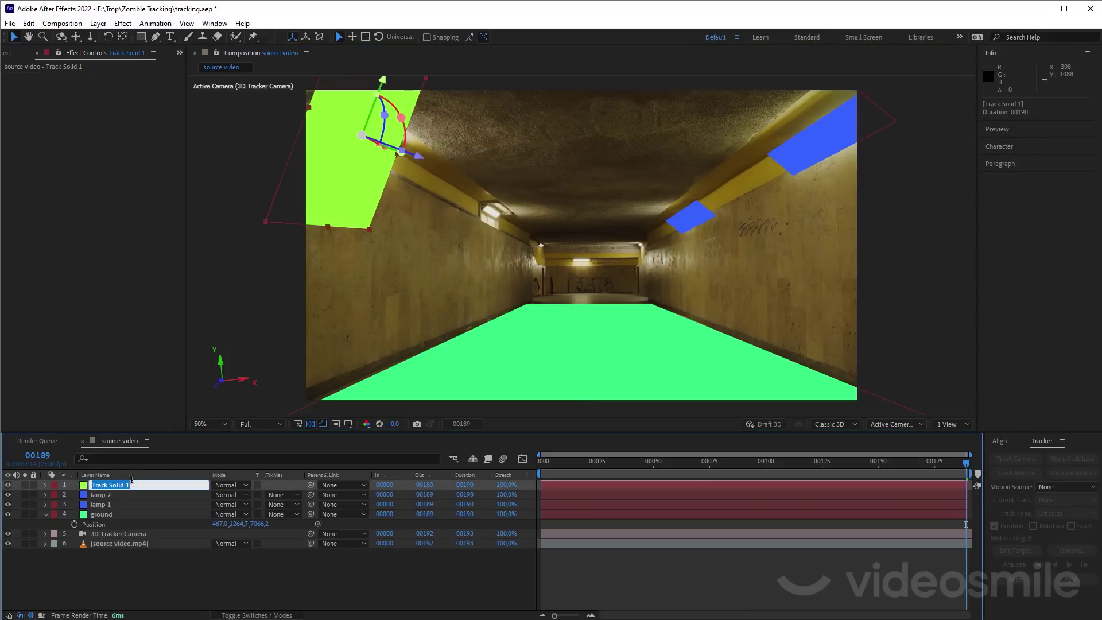
{"action": "type", "text": "lamp 3"}
{"action": "key", "text": "Return"}
{"action": "left_click", "coordinate": [332, 228]}
{"action": "left_click_drag", "start_coordinate": [402, 118], "coordinate": [405, 132]}
Step: Duplicate lamp 3 as 'lamp 4' and place it on the next left ceiling light
{"action": "left_click", "coordinate": [115, 486]}
{"action": "key", "text": "ctrl+d"}
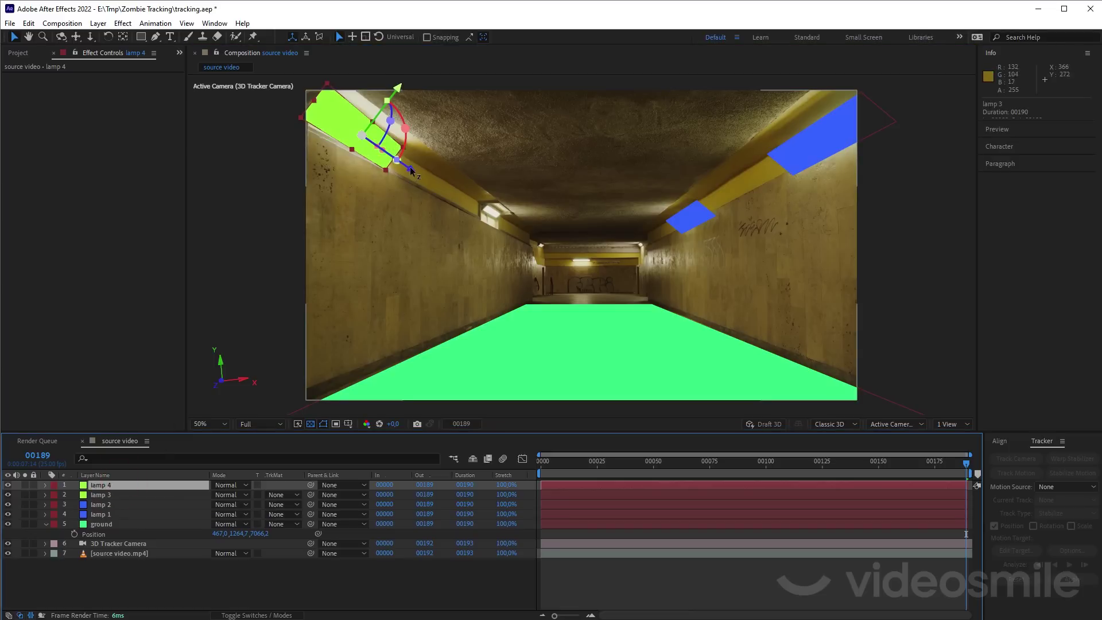
{"action": "left_click_drag", "start_coordinate": [412, 172], "coordinate": [551, 234]}
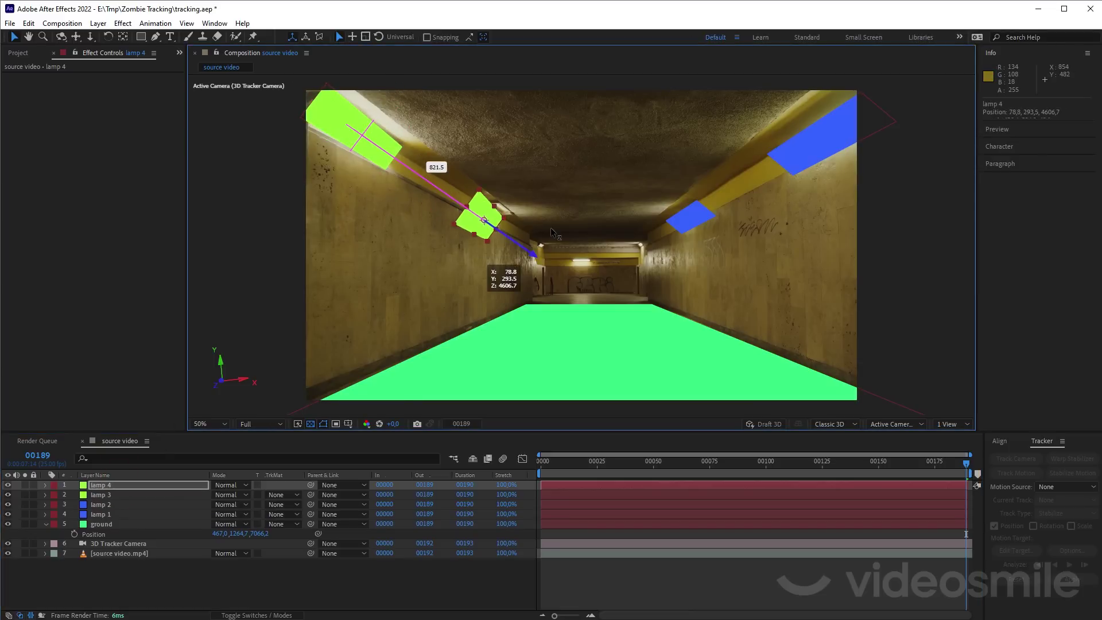
{"action": "key", "text": "ctrl+z"}
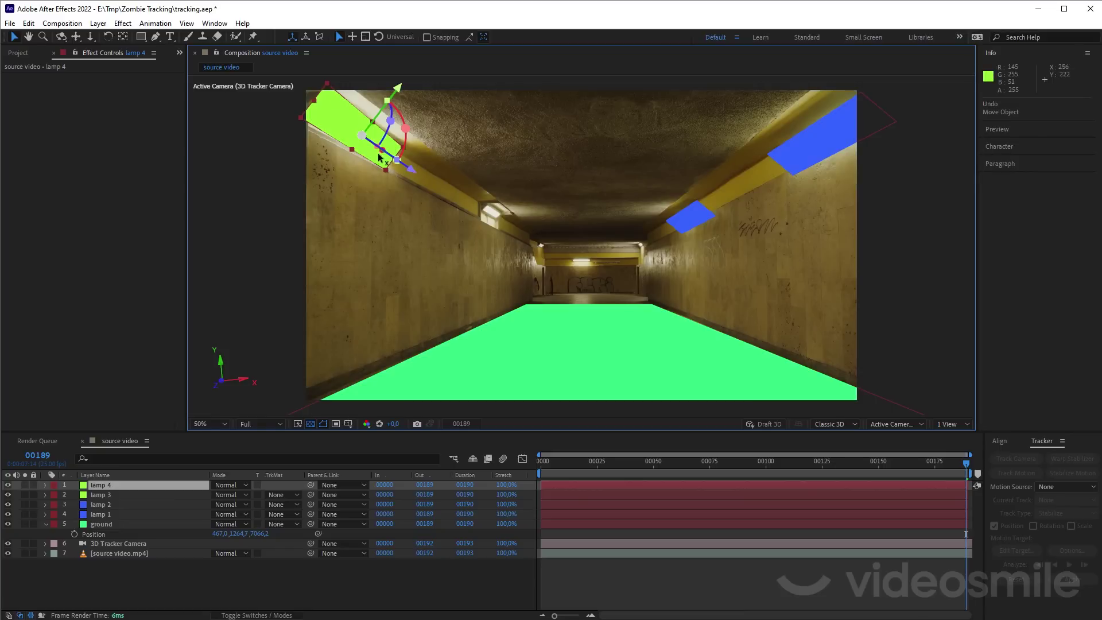
{"action": "key", "text": "ctrl+shift+z"}
{"action": "key", "text": "p"}
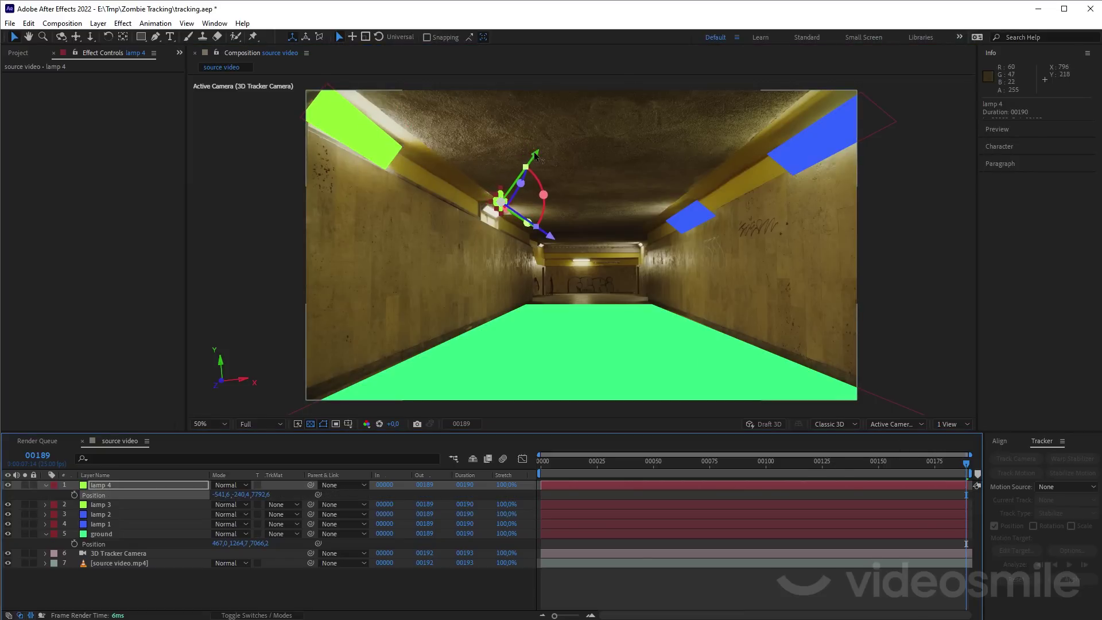
{"action": "left_click_drag", "start_coordinate": [535, 155], "coordinate": [524, 169]}
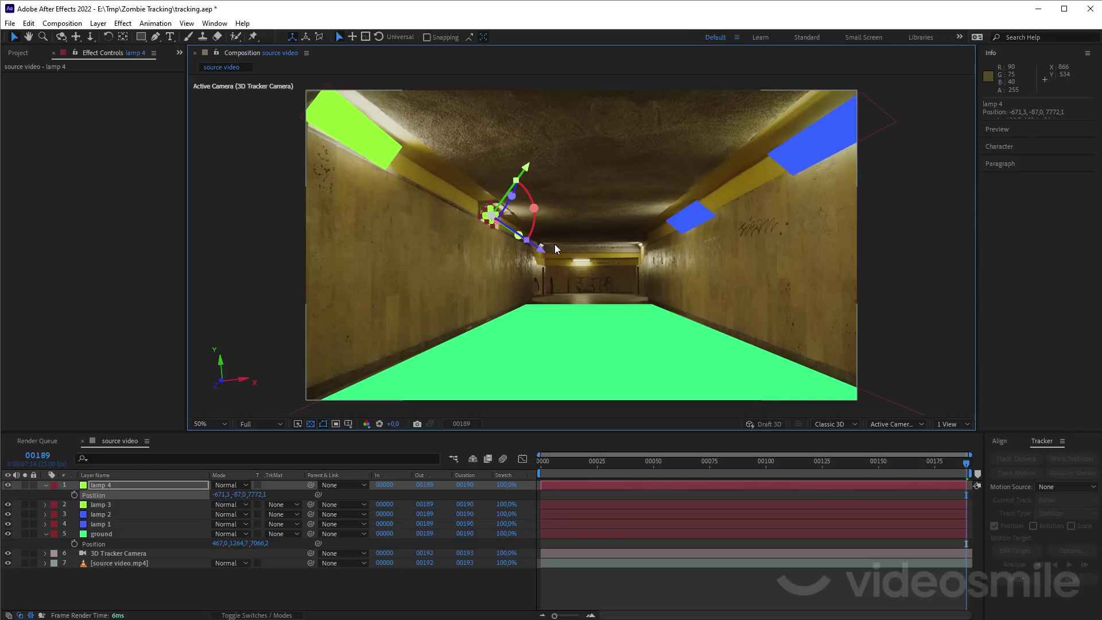
{"action": "left_click_drag", "start_coordinate": [901, 468], "coordinate": [373, 467]}
{"action": "left_click_drag", "start_coordinate": [546, 467], "coordinate": [1014, 486]}
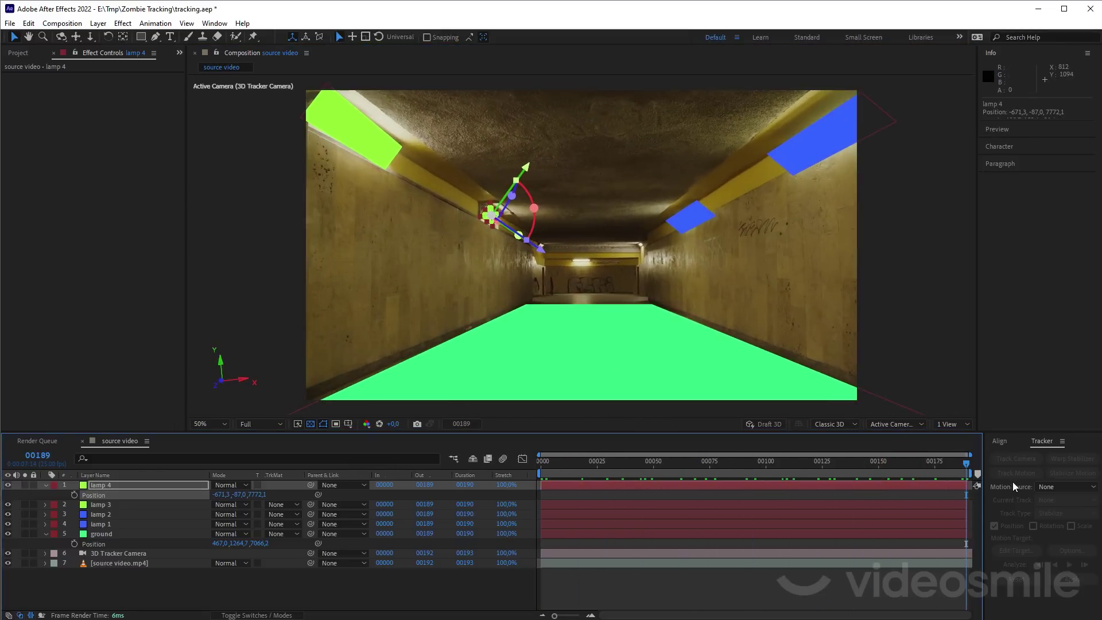
Step: Save the After Effects project
{"action": "left_click", "coordinate": [17, 53]}
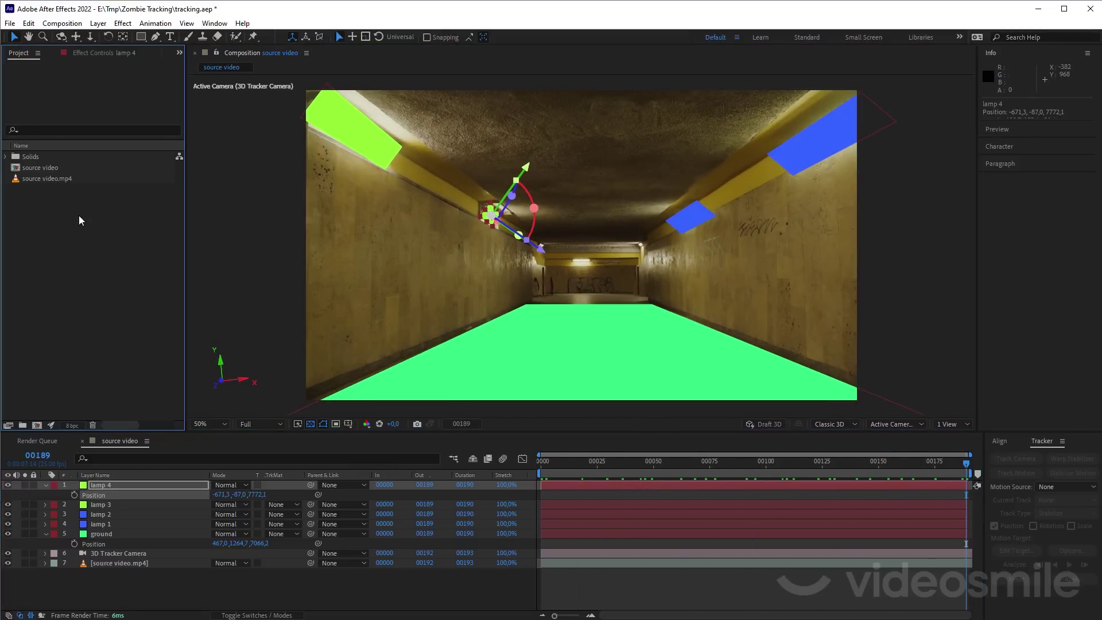
{"action": "key", "text": "ctrl+s"}
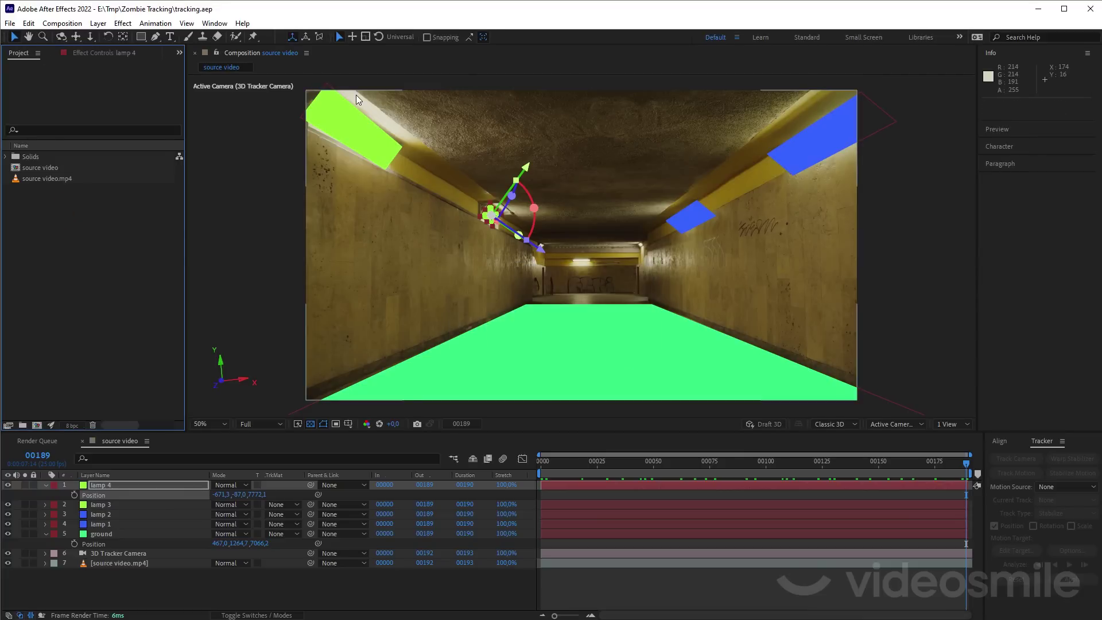
{"action": "left_click", "coordinate": [46, 486]}
Step: Export the tracked scene with the Maxon Cinema 4D Exporter
{"action": "left_click", "coordinate": [10, 23]}
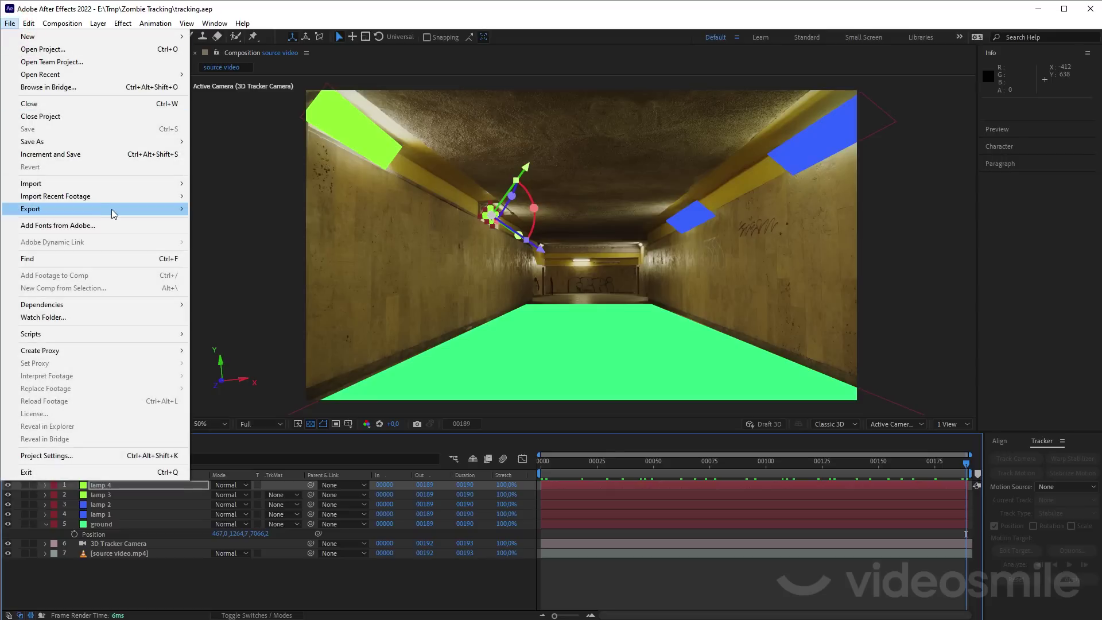
{"action": "mouse_move", "coordinate": [112, 209]}
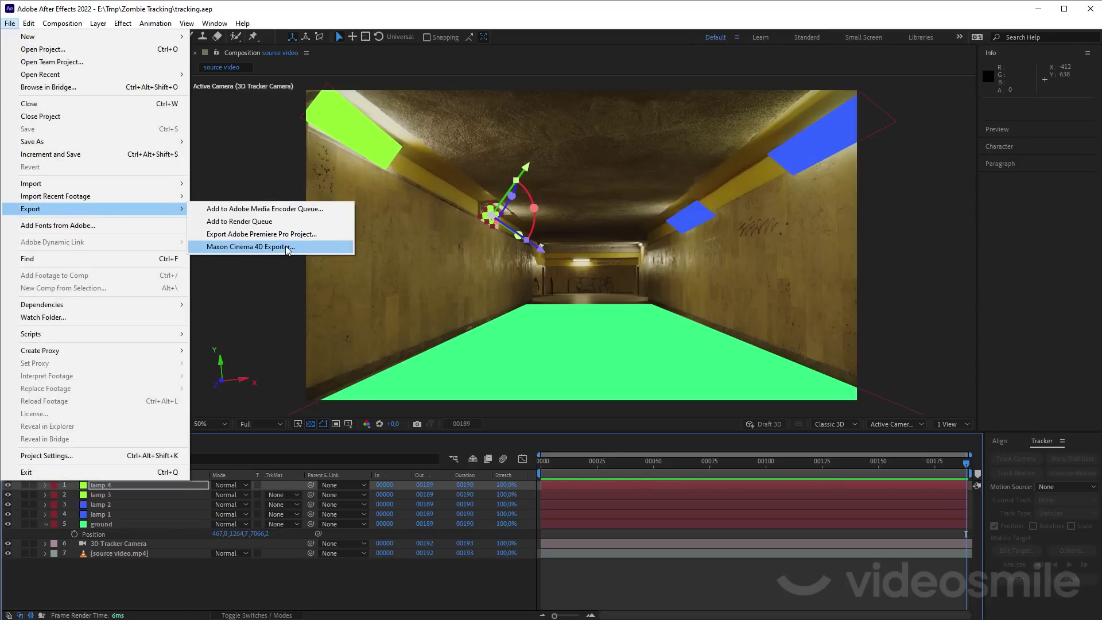
{"action": "left_click", "coordinate": [287, 248]}
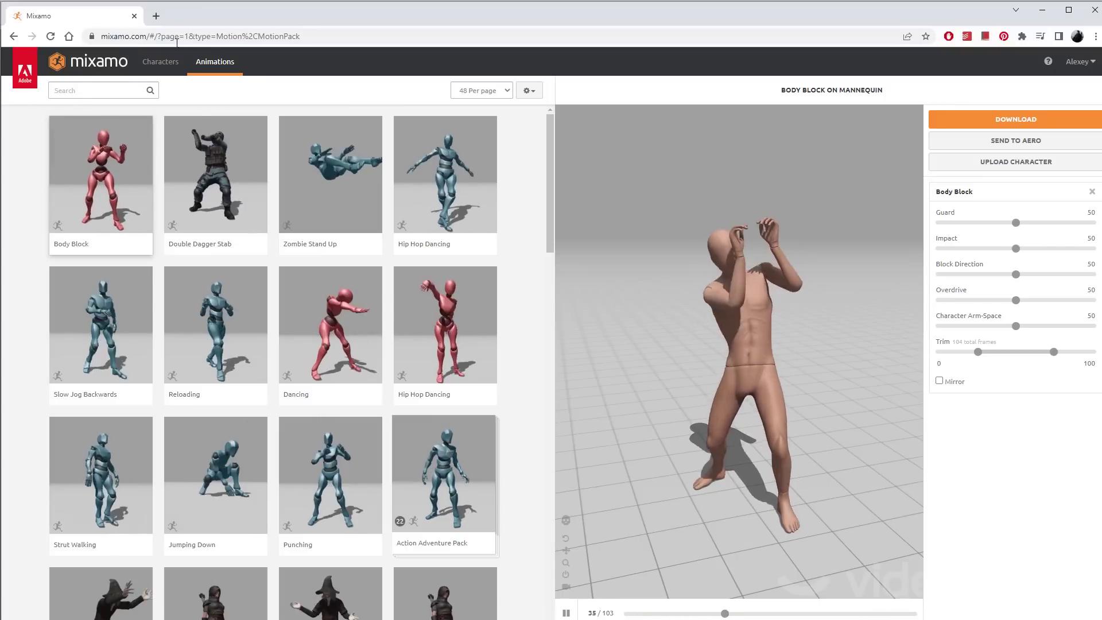
Step: Search Mixamo for 'zombie', preview the Scary Zombie Pack, and list the zombie characters
{"action": "left_click", "coordinate": [77, 89]}
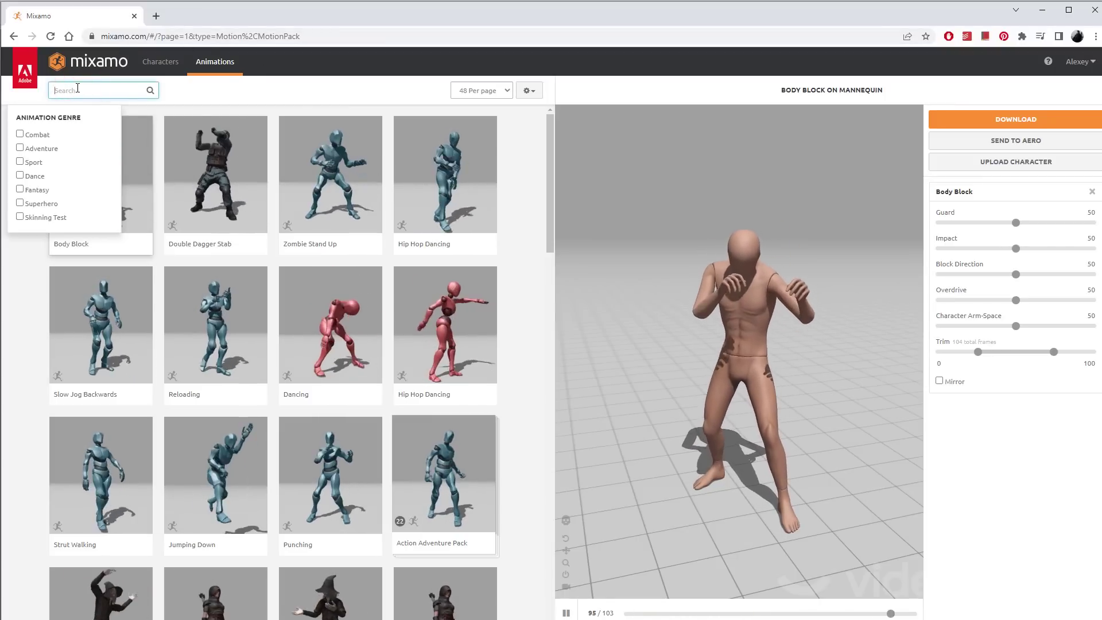
{"action": "type", "text": "zombie"}
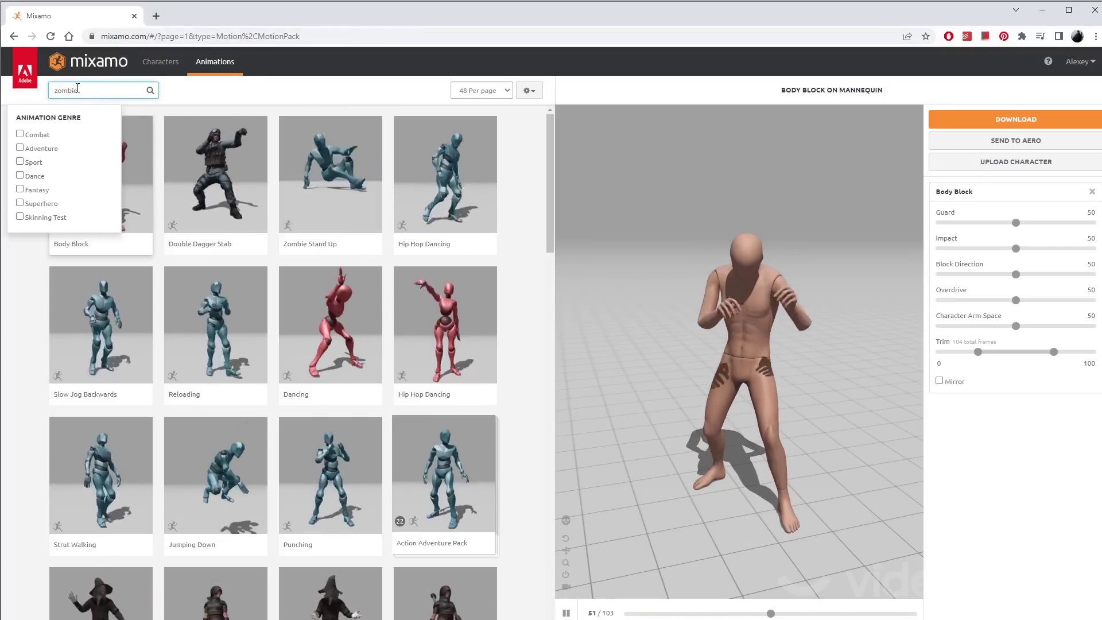
{"action": "key", "text": "Return"}
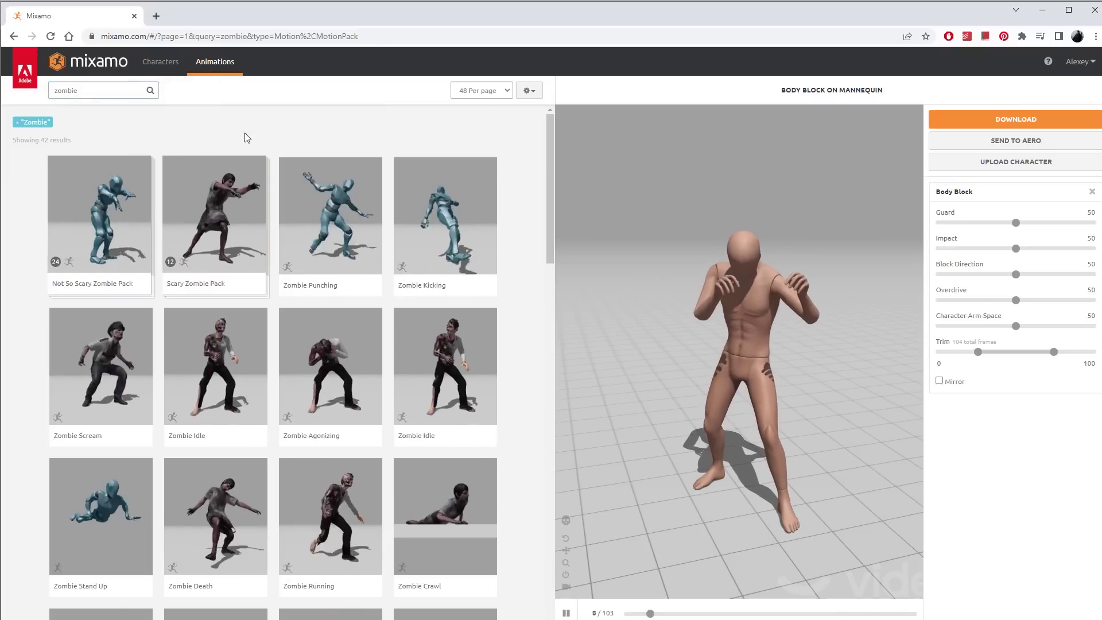
{"action": "left_click", "coordinate": [225, 208]}
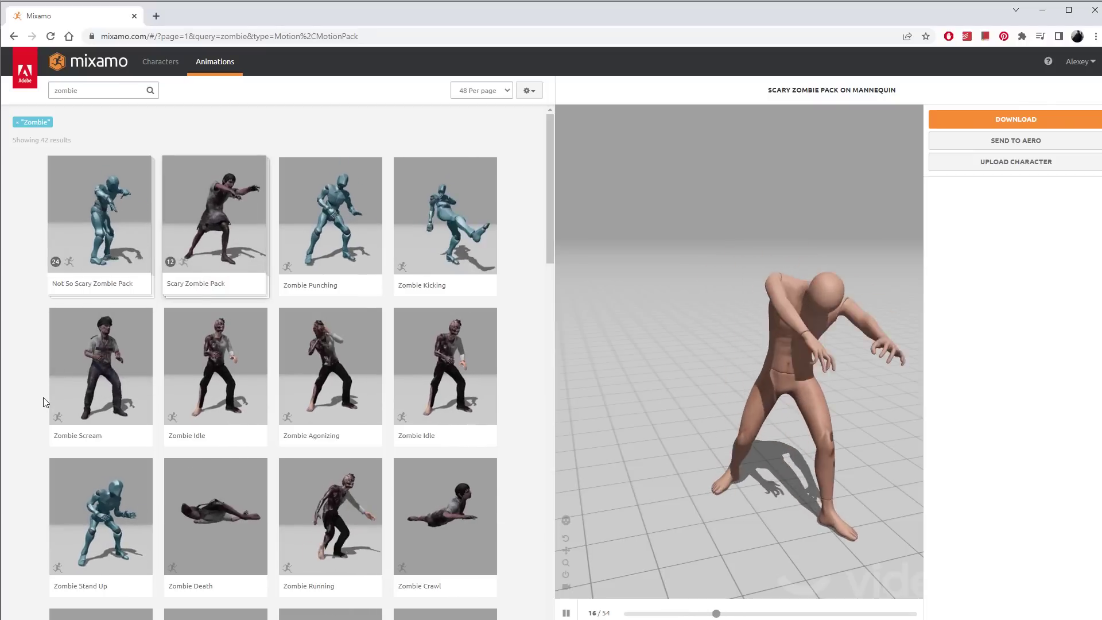
{"action": "left_click", "coordinate": [816, 380]}
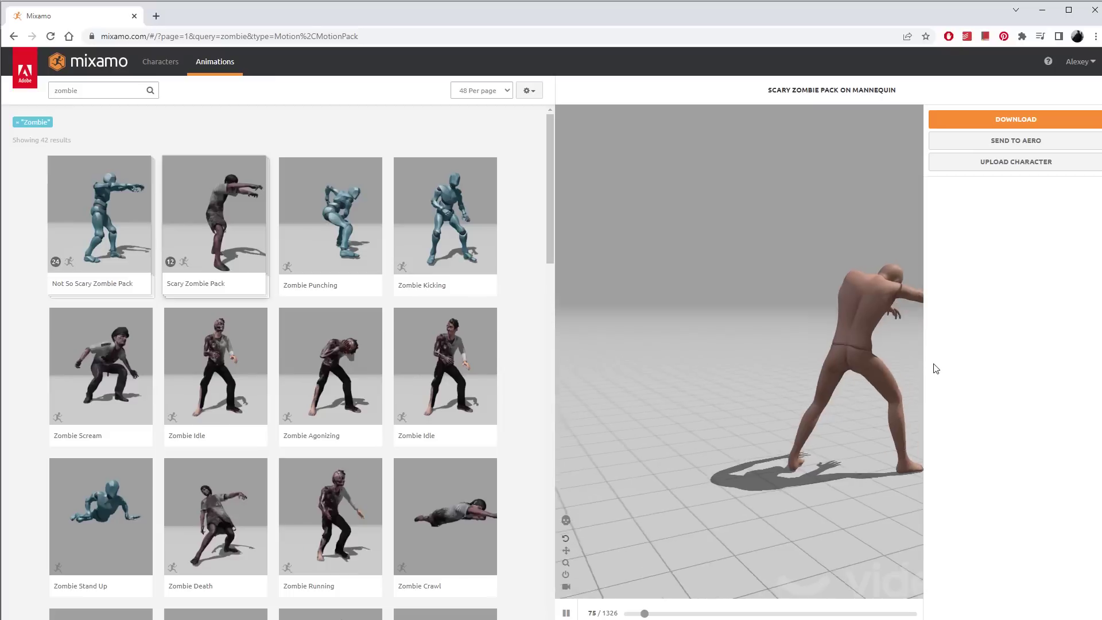
{"action": "left_click", "coordinate": [163, 63]}
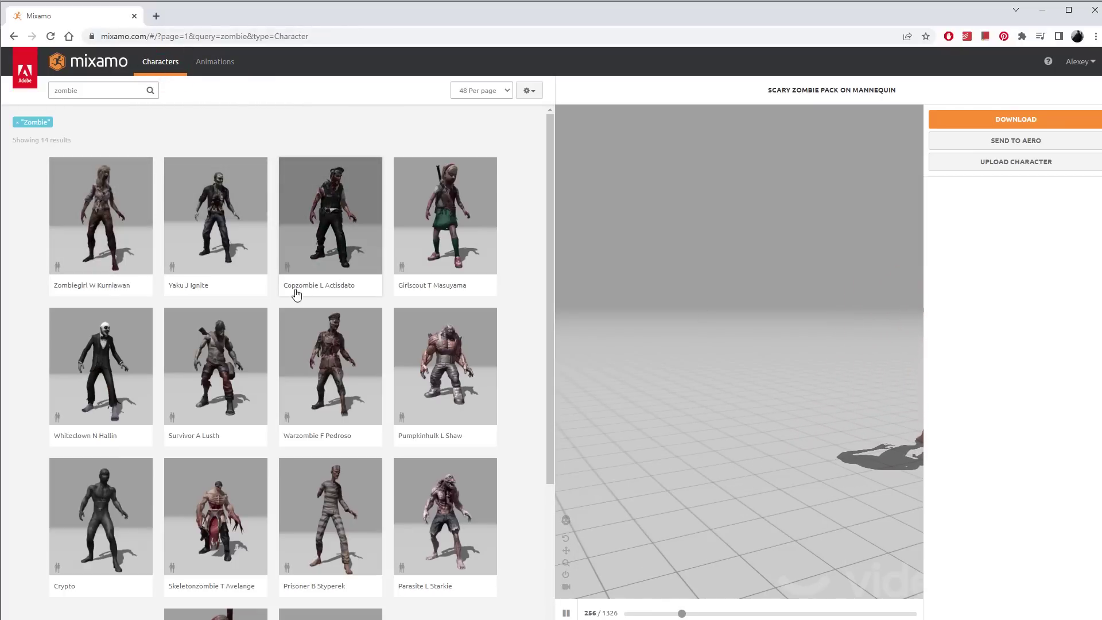
Step: Switch the Mixamo character to the police Copzombie
{"action": "left_click", "coordinate": [335, 212]}
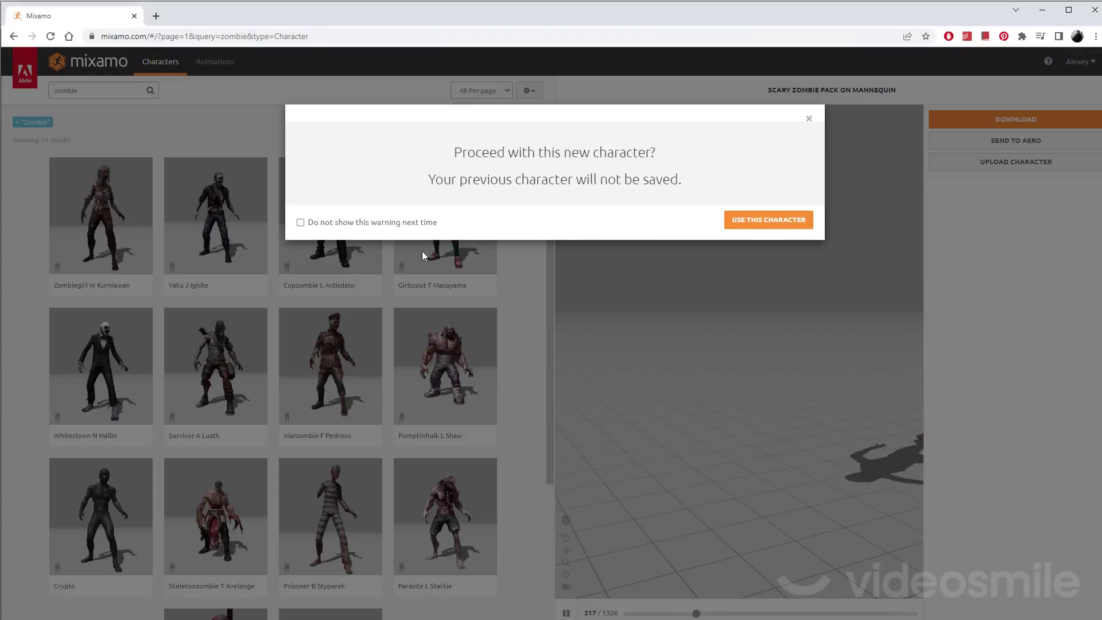
{"action": "left_click", "coordinate": [737, 222]}
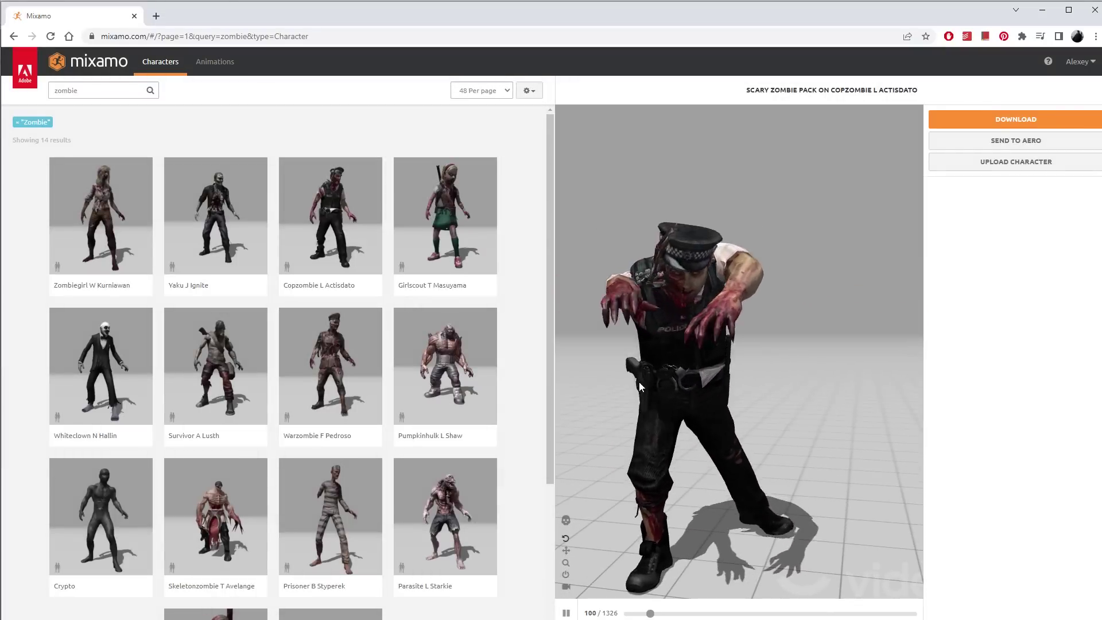
{"action": "left_click", "coordinate": [214, 63]}
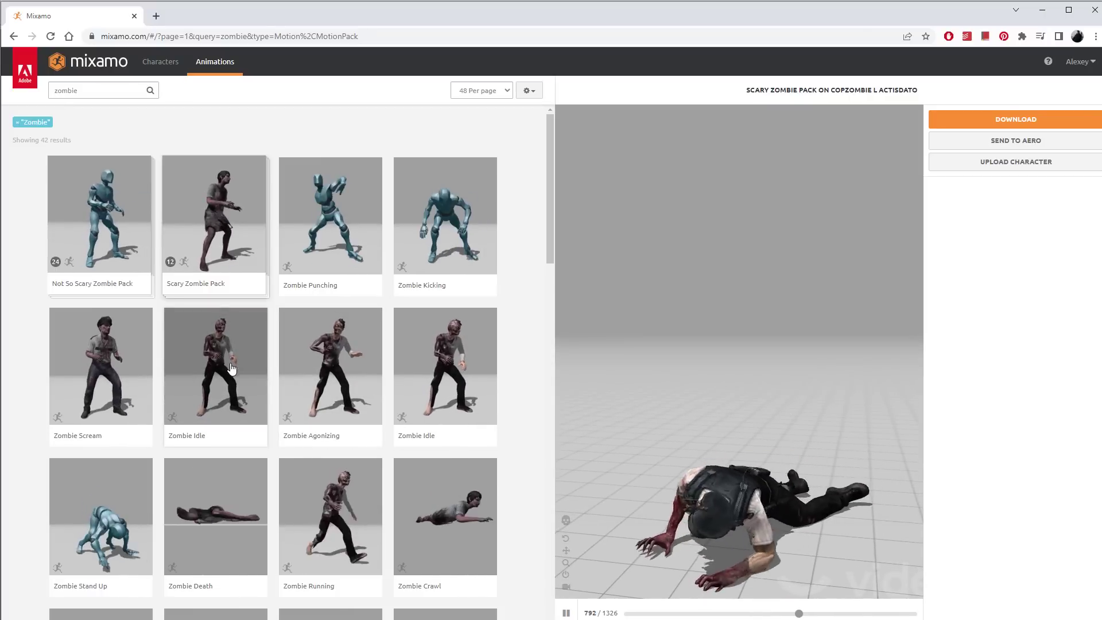
Step: Apply the Zombie Walk animation to Copzombie and bring up its download settings
{"action": "scroll", "coordinate": [232, 368], "scroll_direction": "down", "scroll_amount": 3}
{"action": "scroll", "coordinate": [232, 368], "scroll_direction": "down", "scroll_amount": 2}
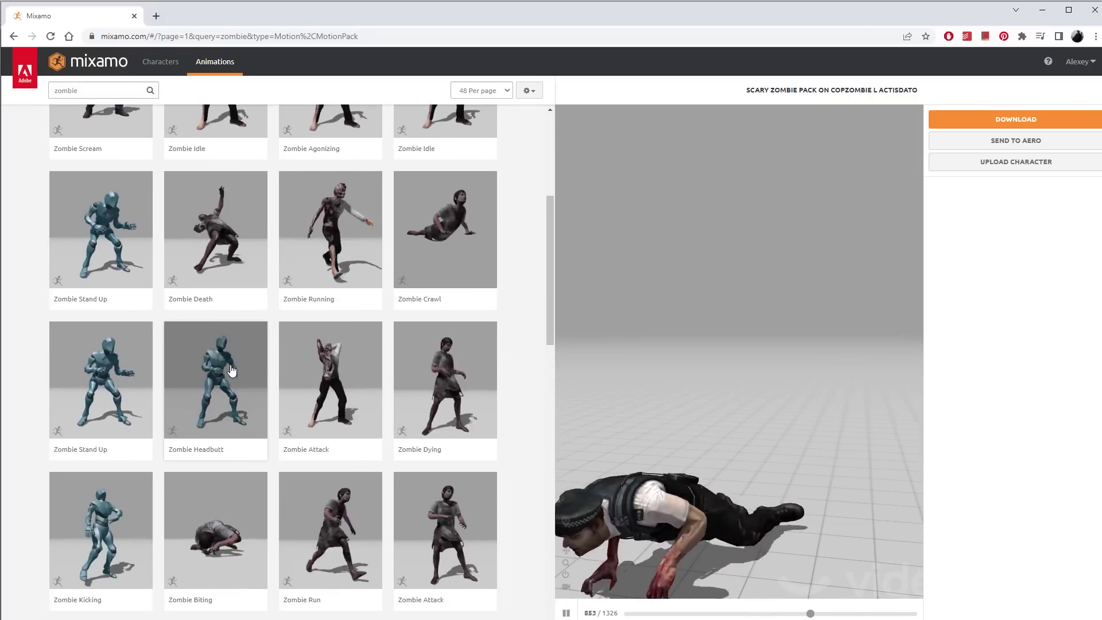
{"action": "scroll", "coordinate": [232, 372], "scroll_direction": "down", "scroll_amount": 2}
{"action": "scroll", "coordinate": [100, 508], "scroll_direction": "down", "scroll_amount": 2}
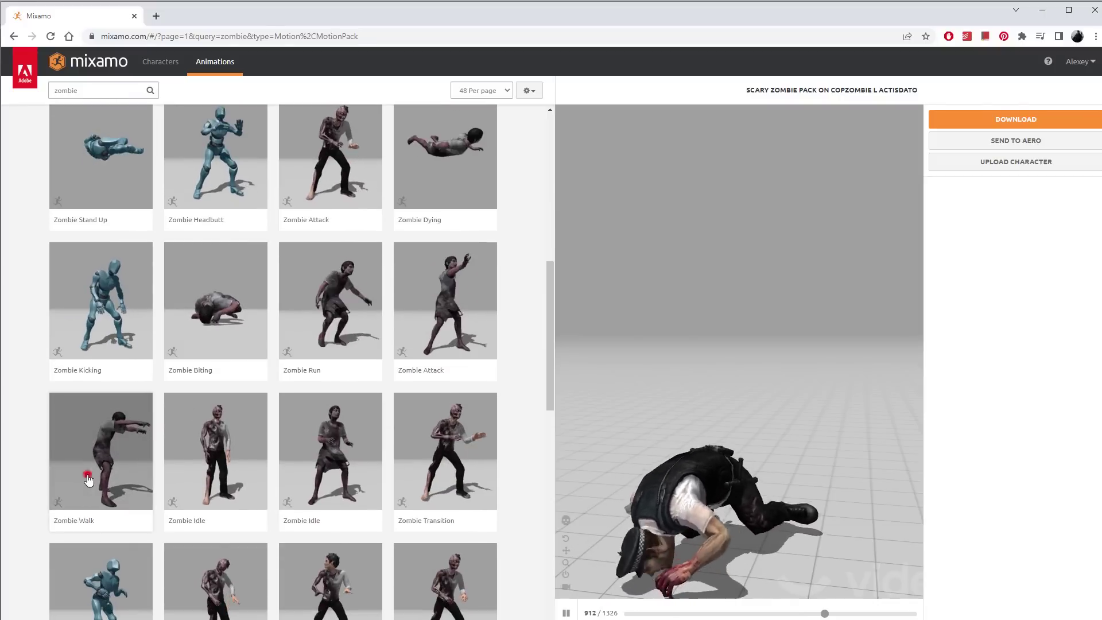
{"action": "left_click", "coordinate": [101, 508]}
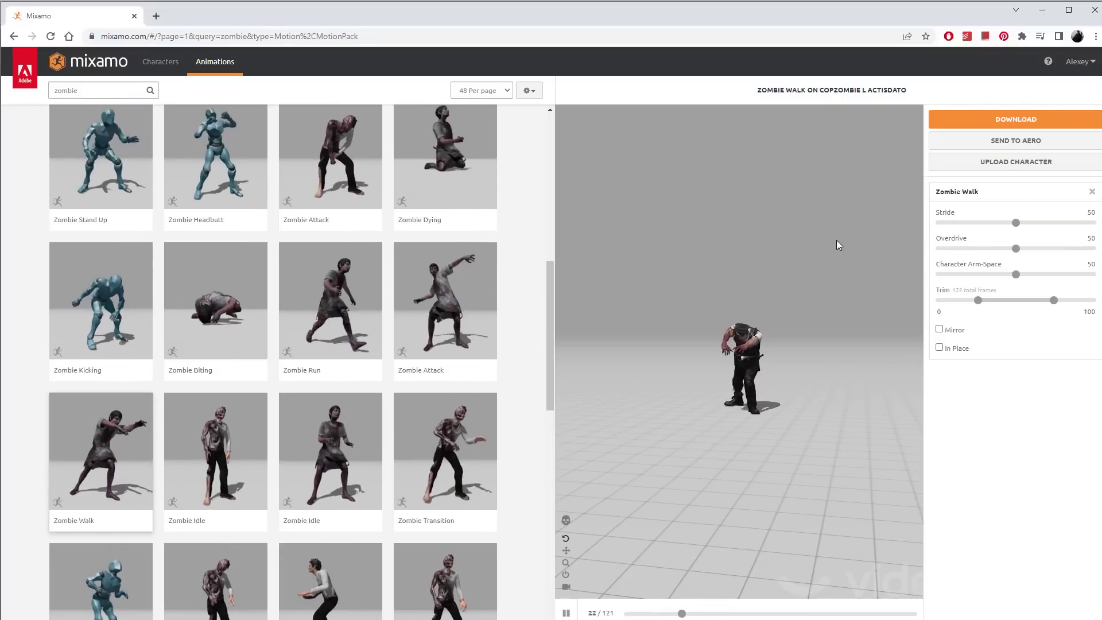
{"action": "left_click", "coordinate": [982, 120]}
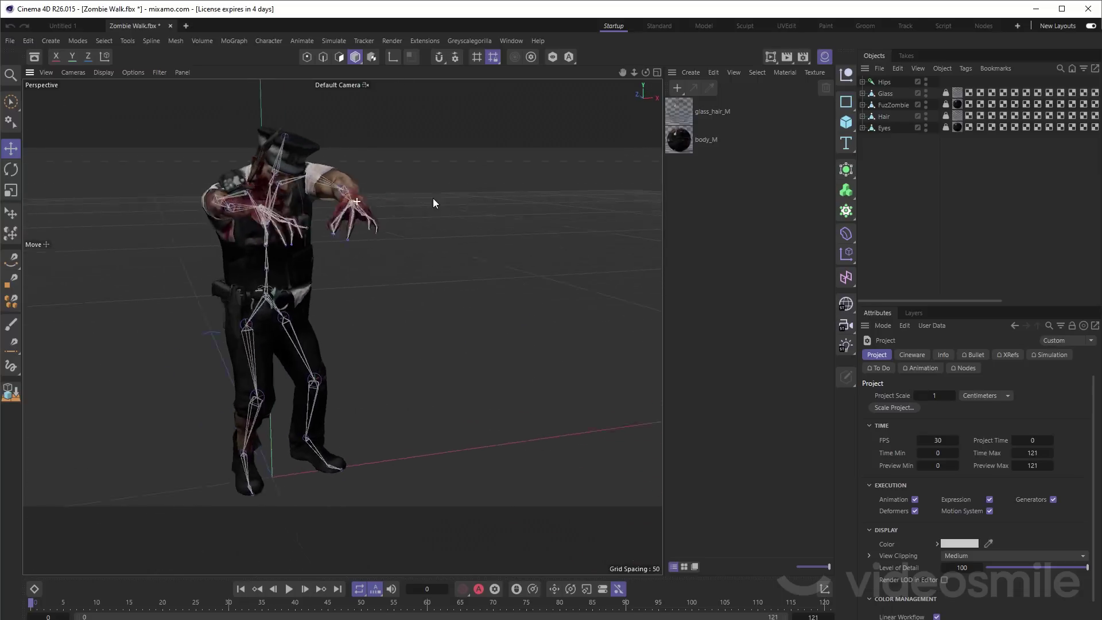
Step: Pause playback and make mixamo.com the active take
{"action": "left_click", "coordinate": [290, 590]}
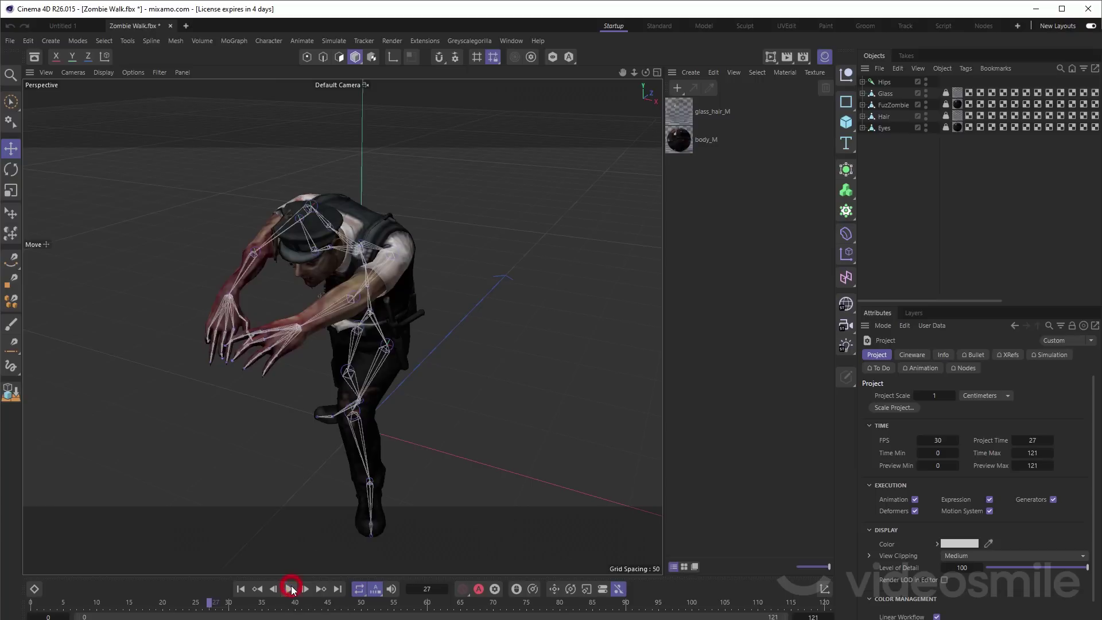
{"action": "left_click", "coordinate": [906, 56]}
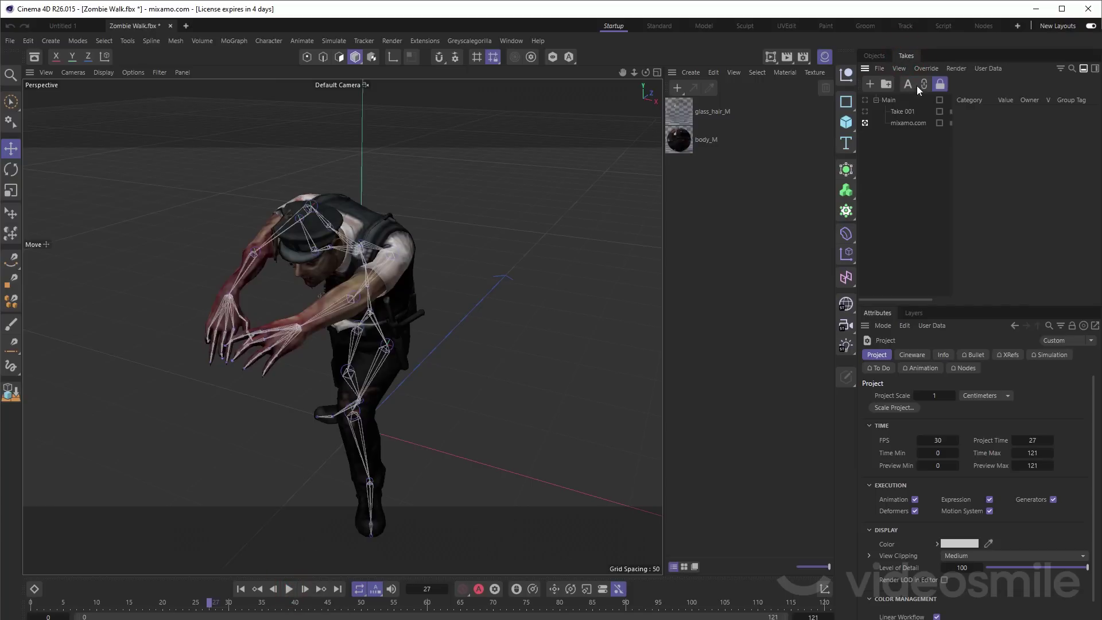
{"action": "left_click", "coordinate": [913, 123]}
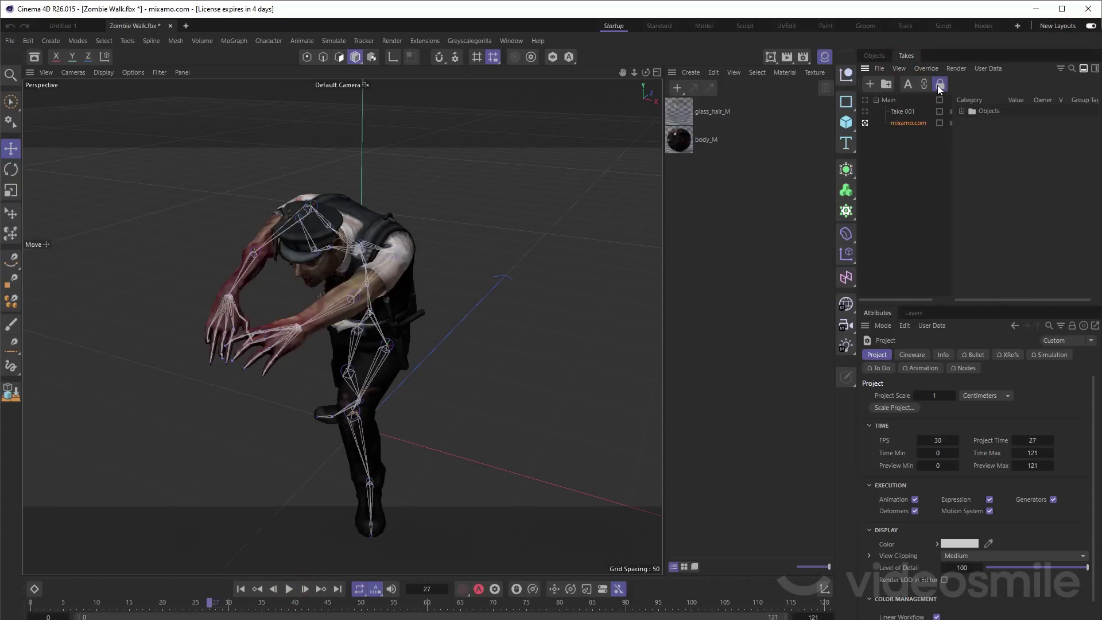
{"action": "left_click", "coordinate": [940, 87]}
Step: Select the FuzZombie mesh and Hips joint, then scrub to preview the walk
{"action": "left_click", "coordinate": [875, 56]}
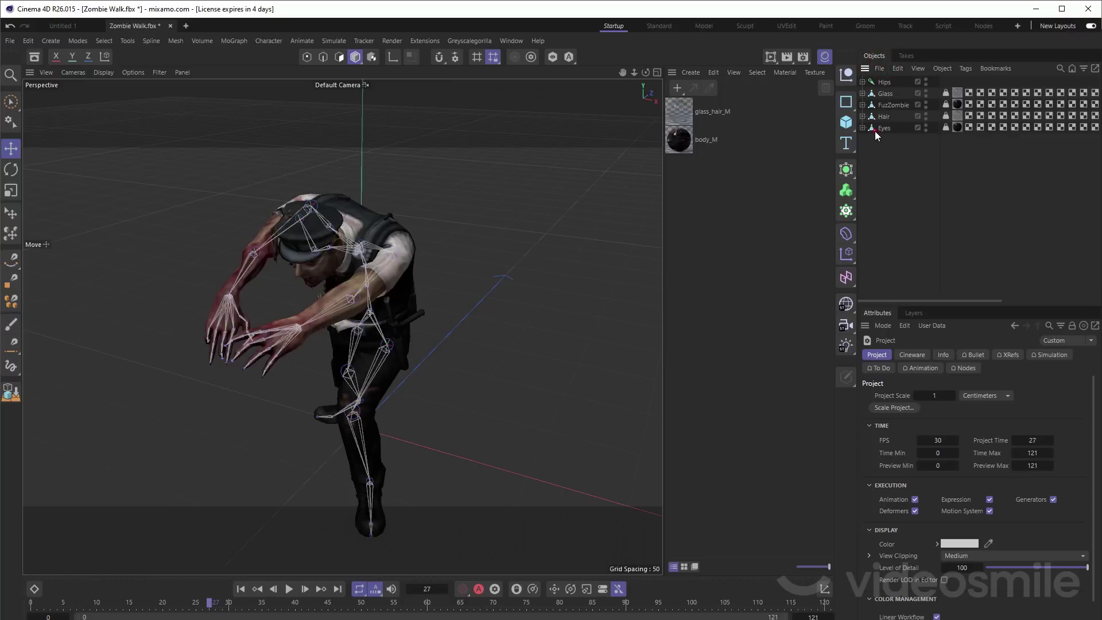
{"action": "left_click", "coordinate": [883, 103]}
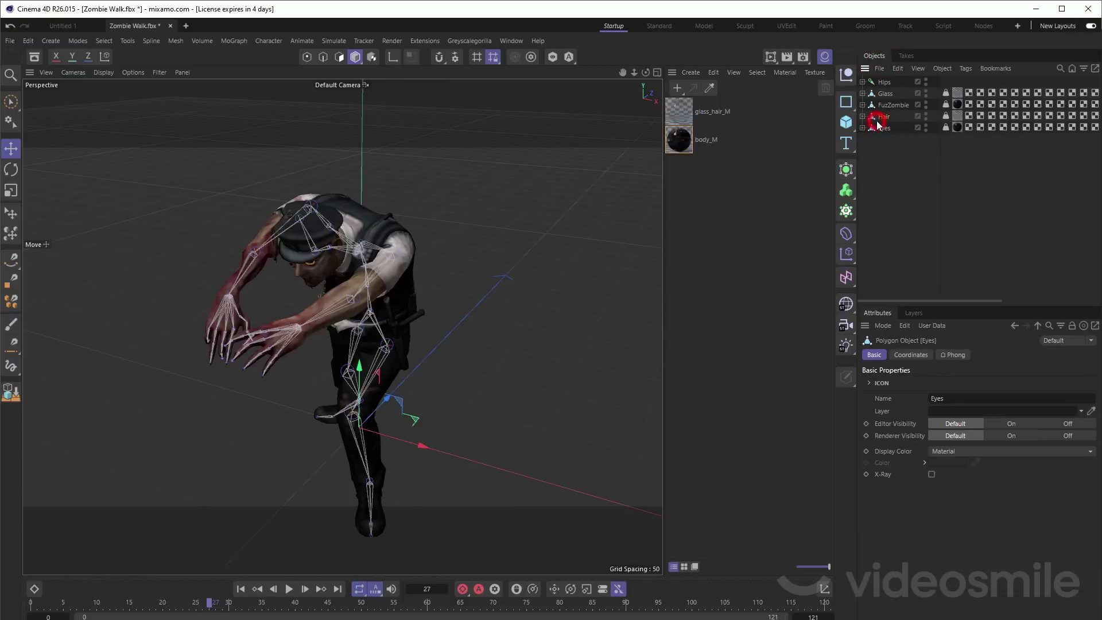
{"action": "middle_click", "coordinate": [882, 84]}
{"action": "left_click", "coordinate": [883, 84]}
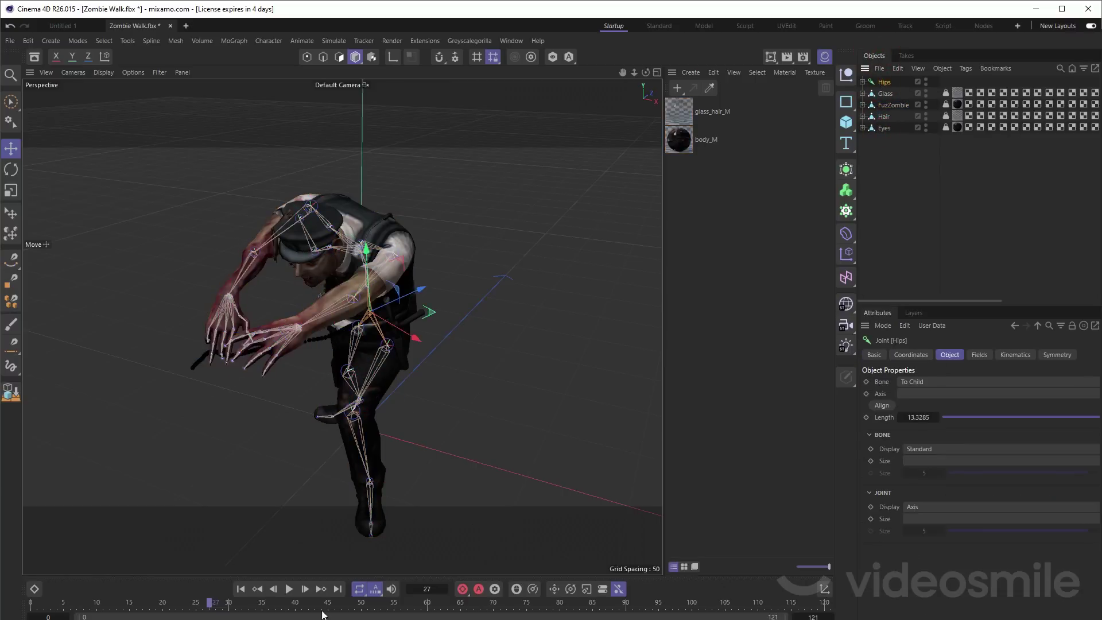
{"action": "left_click_drag", "start_coordinate": [44, 604], "coordinate": [619, 602]}
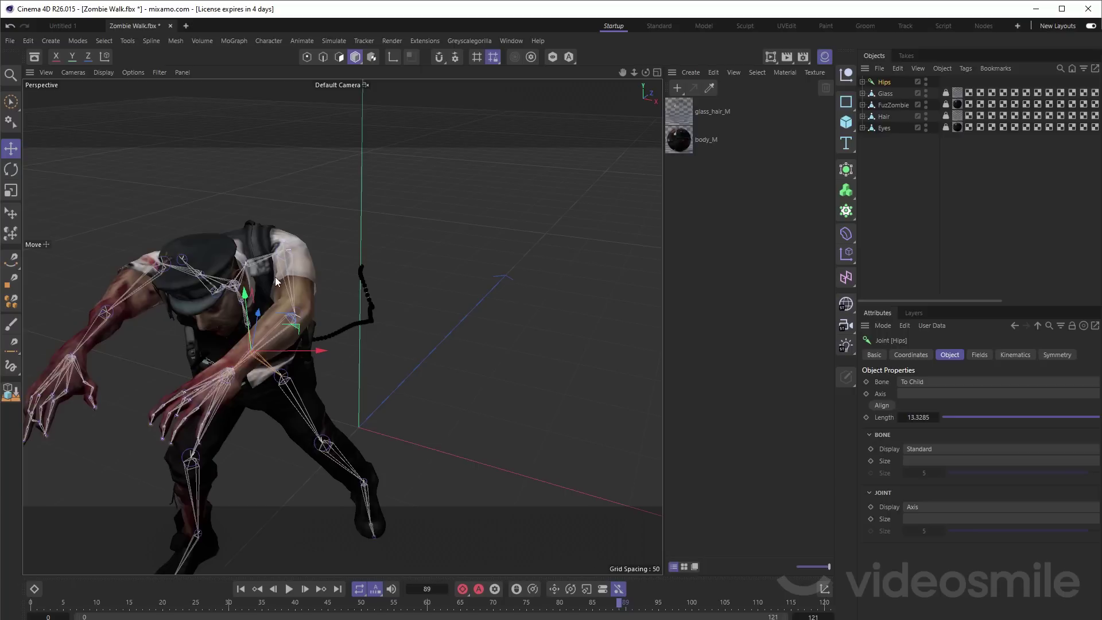
{"action": "left_click", "coordinate": [907, 158]}
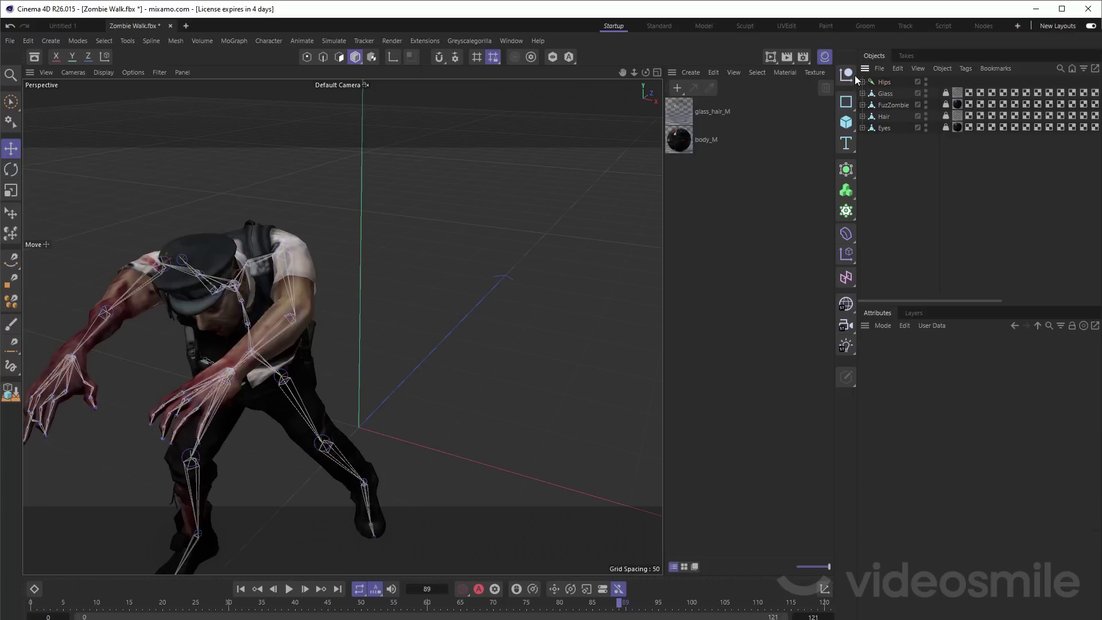
Step: Add a new null object named 'zombie'
{"action": "left_click", "coordinate": [850, 73]}
{"action": "double_click", "coordinate": [883, 82]}
{"action": "type", "text": "zombi"}
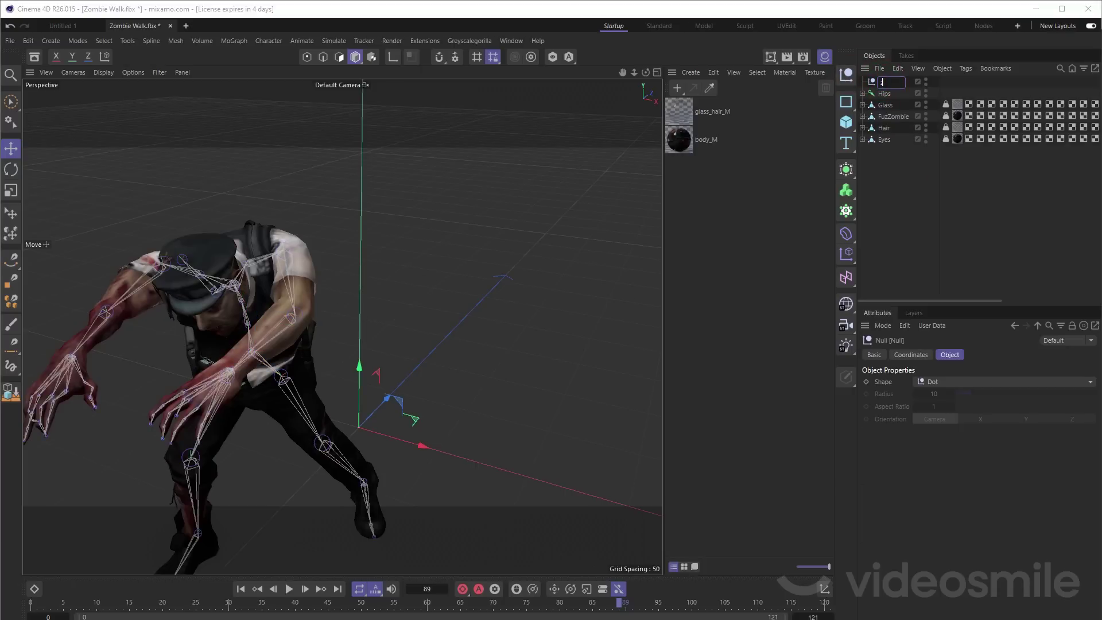
{"action": "type", "text": "e"}
{"action": "key", "text": "Return"}
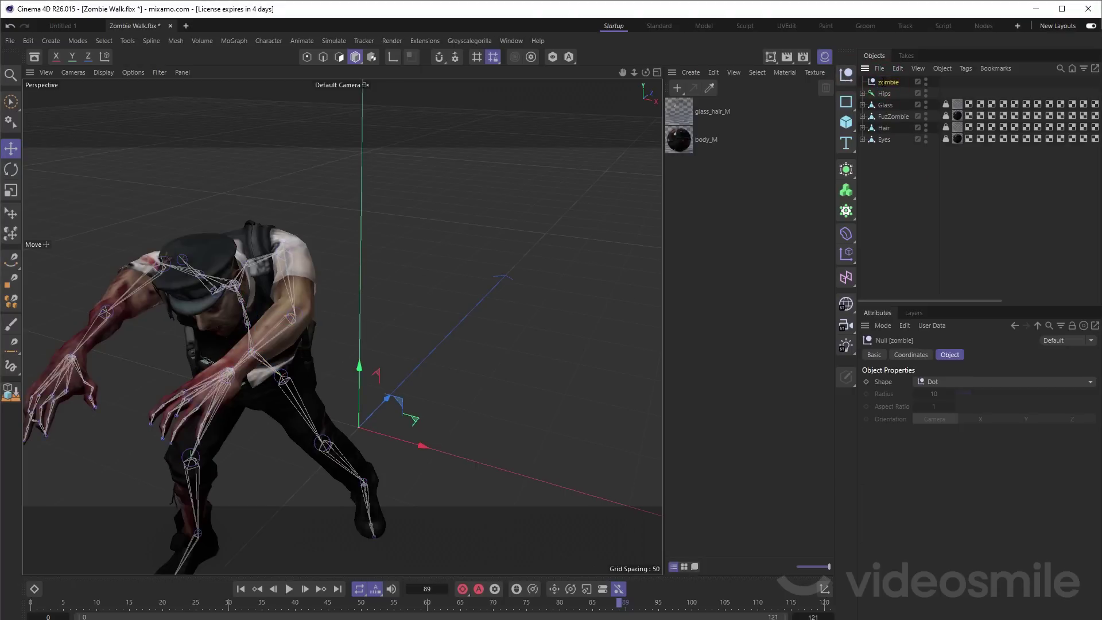
Step: Parent Hips and the zombie meshes under the null and return to frame 0
{"action": "mouse_move", "coordinate": [899, 164]}
{"action": "left_mouse_down"}
{"action": "mouse_move", "coordinate": [881, 99]}
{"action": "mouse_move", "coordinate": [889, 85]}
{"action": "left_mouse_up"}
{"action": "left_click", "coordinate": [889, 82]}
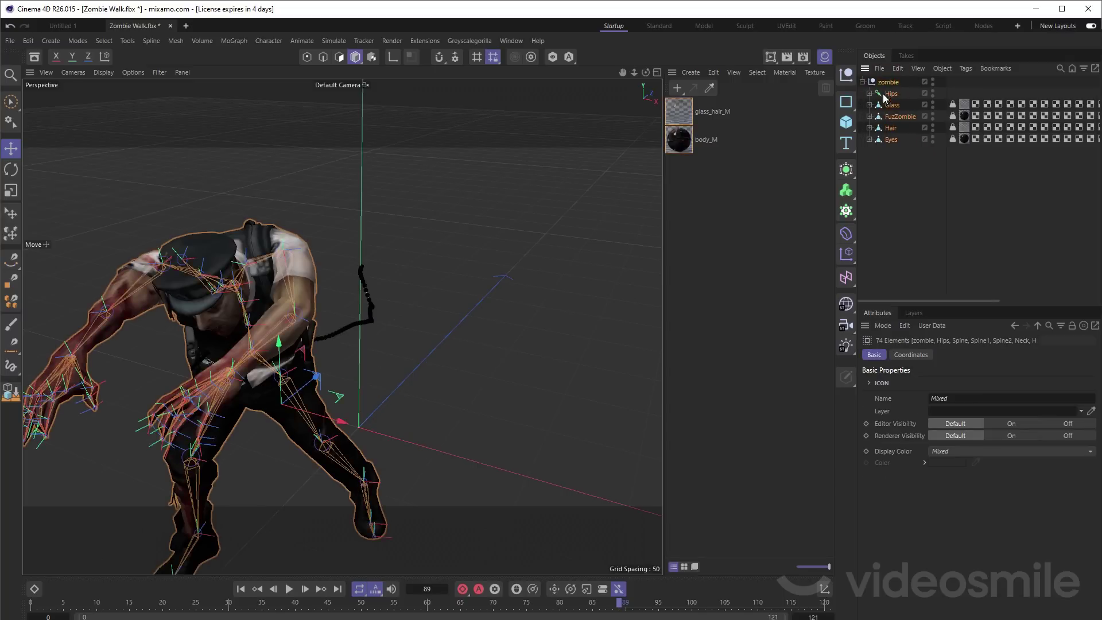
{"action": "middle_click", "coordinate": [888, 82]}
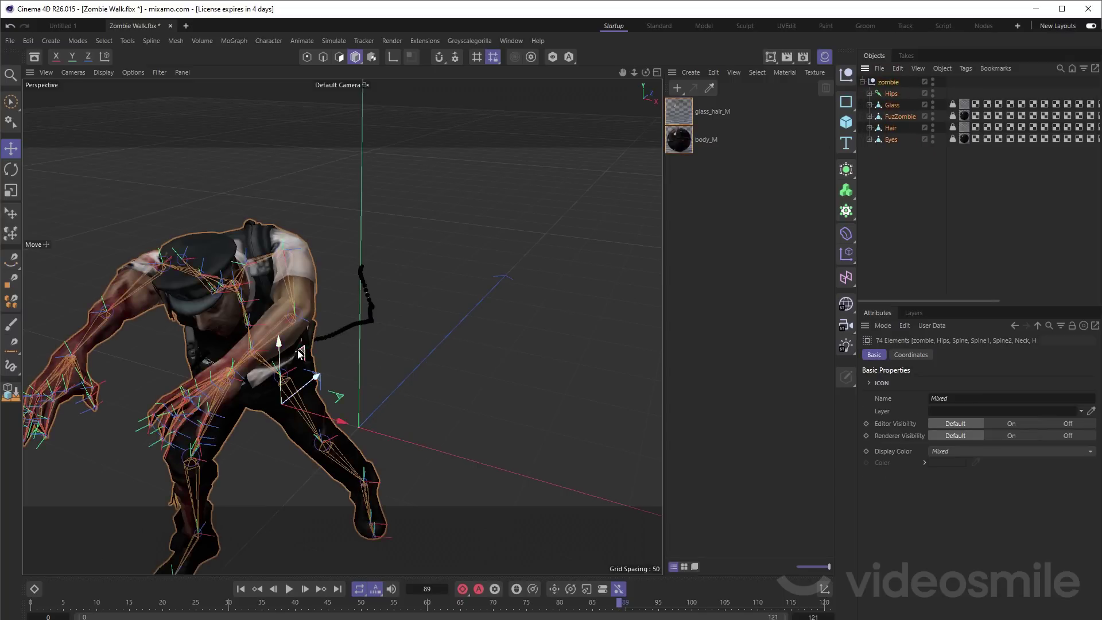
{"action": "left_click", "coordinate": [32, 605]}
{"action": "left_click", "coordinate": [907, 56]}
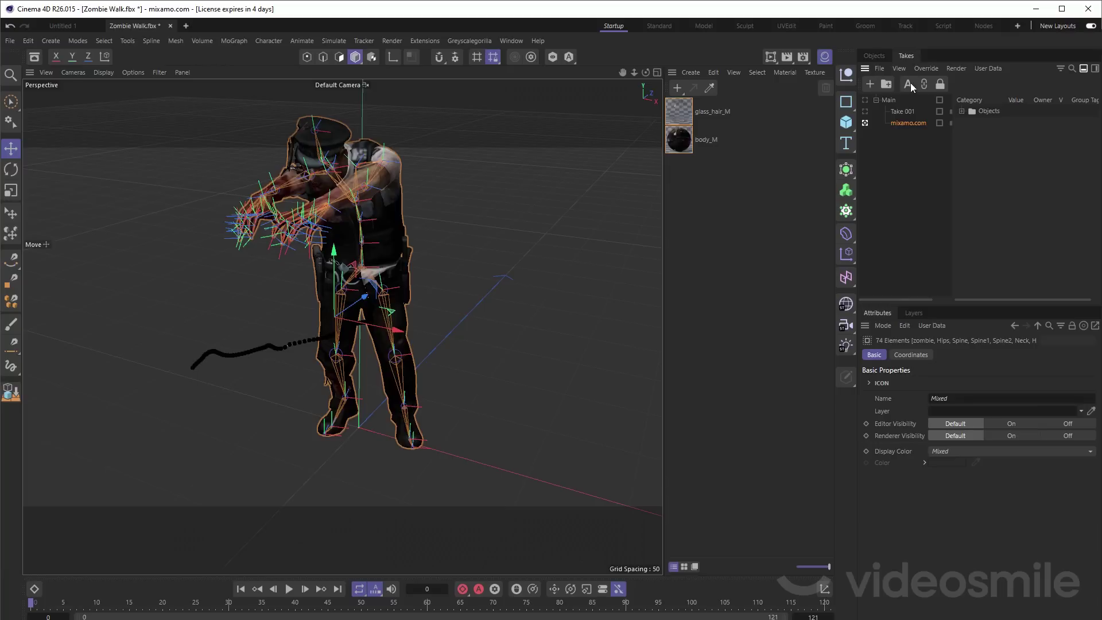
Step: Keep mixamo.com as the active take and select its Objects override
{"action": "left_click", "coordinate": [903, 112]}
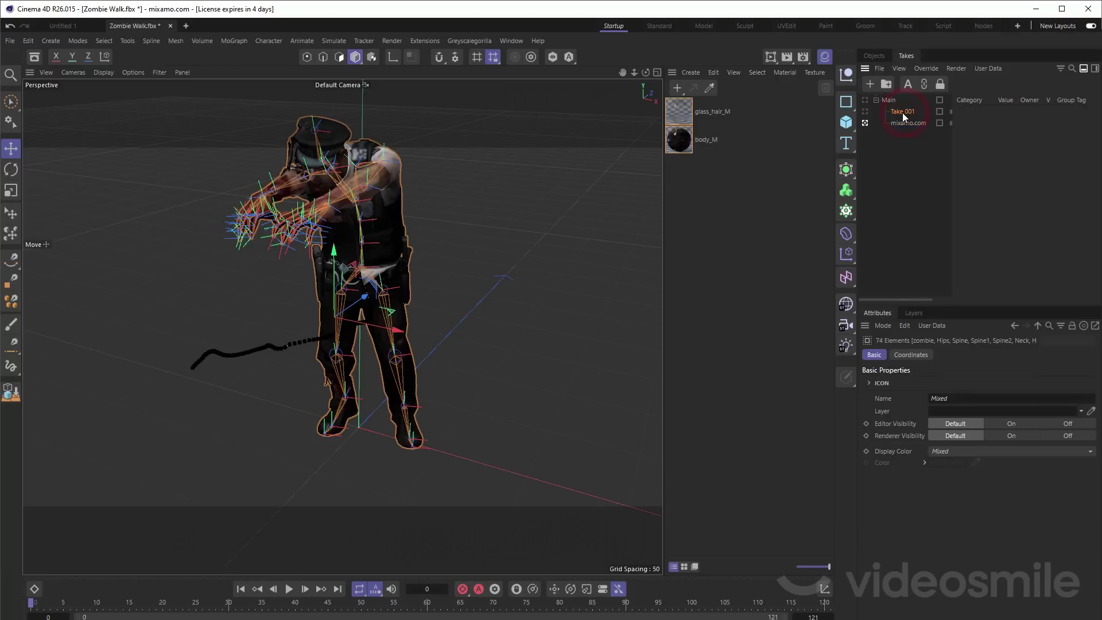
{"action": "left_click", "coordinate": [866, 123]}
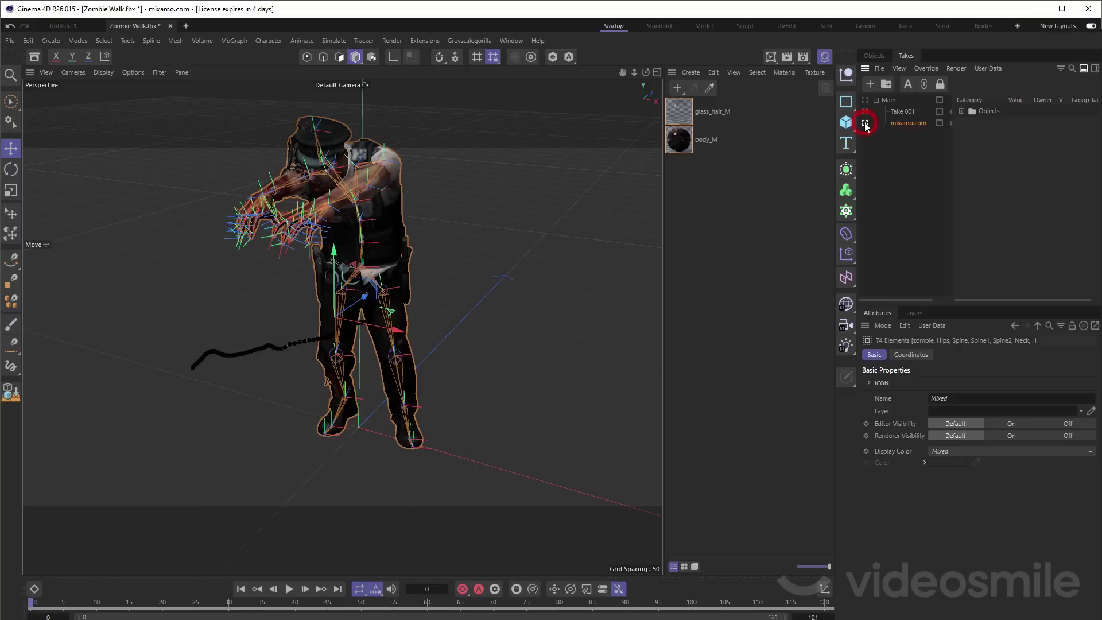
{"action": "left_click", "coordinate": [986, 111]}
Step: Set the scene end frame to 300 and scrub the extended timeline
{"action": "double_click", "coordinate": [813, 617]}
{"action": "type", "text": "300"}
{"action": "key", "text": "Return"}
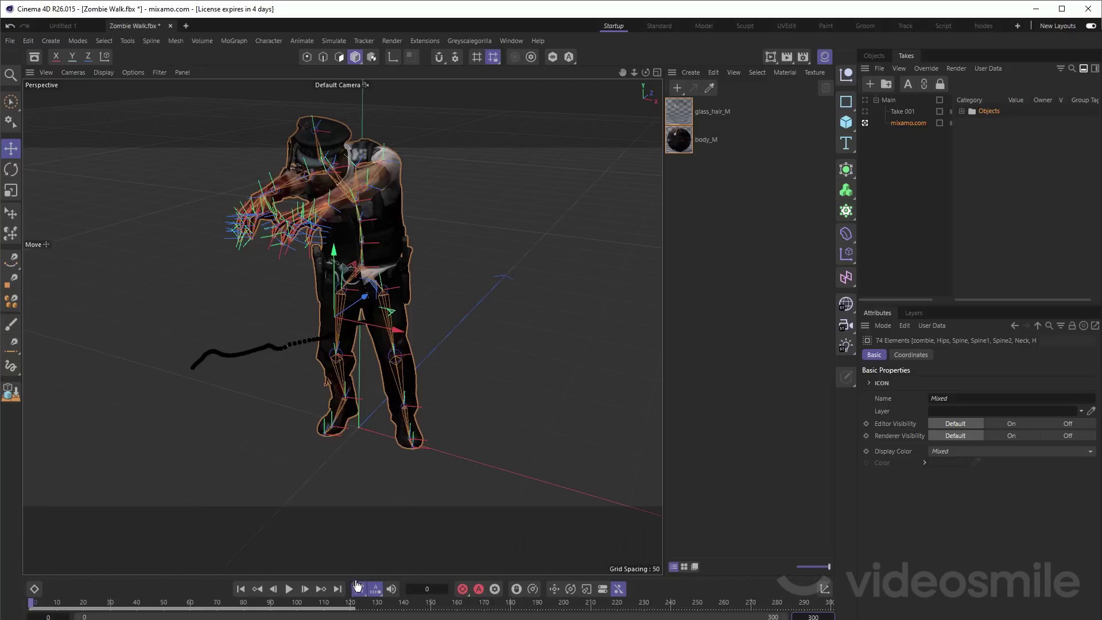
{"action": "mouse_move", "coordinate": [304, 605]}
{"action": "left_mouse_down"}
{"action": "mouse_move", "coordinate": [397, 605]}
{"action": "mouse_move", "coordinate": [267, 613]}
{"action": "left_mouse_up"}
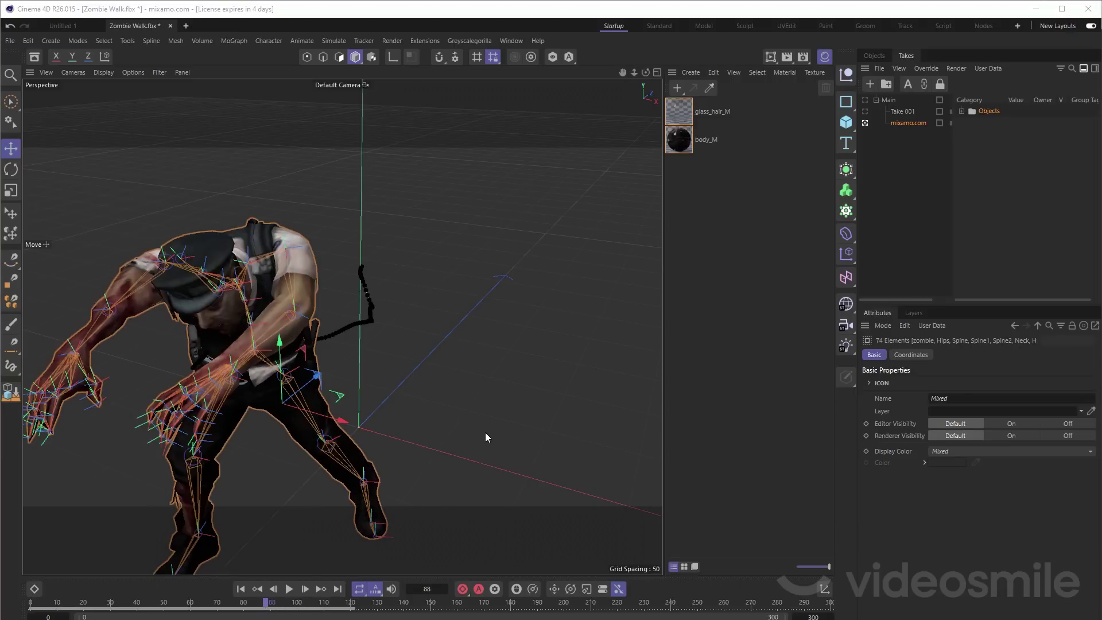
{"action": "left_click", "coordinate": [35, 589]}
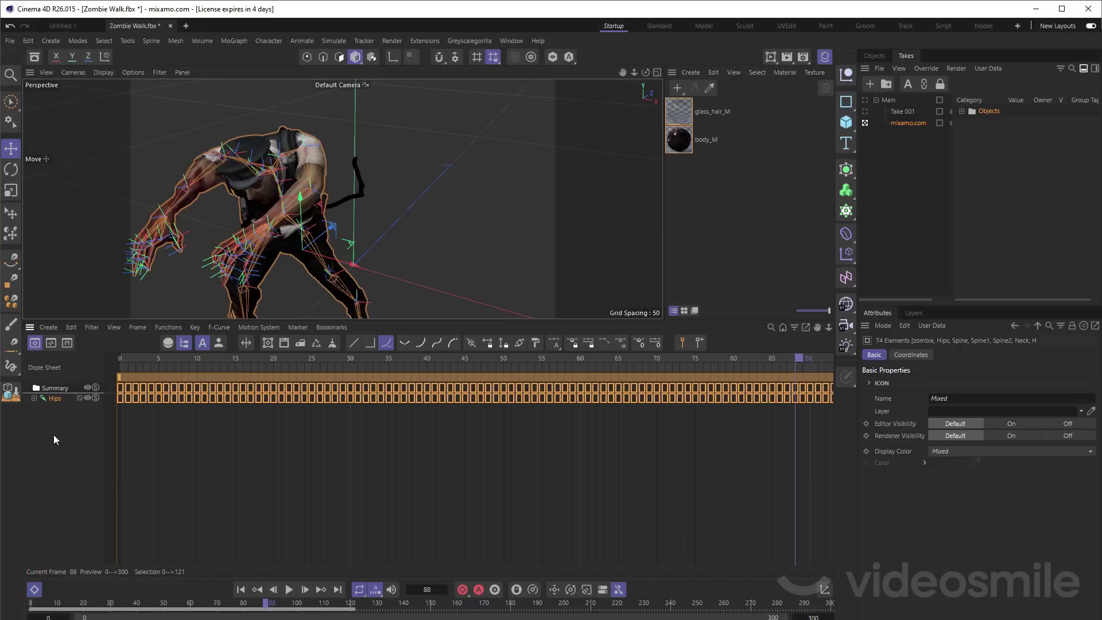
Step: Set the Hips track's After mode to Offset Repeat with 2 repetitions
{"action": "left_click", "coordinate": [53, 399]}
{"action": "left_click", "coordinate": [33, 399]}
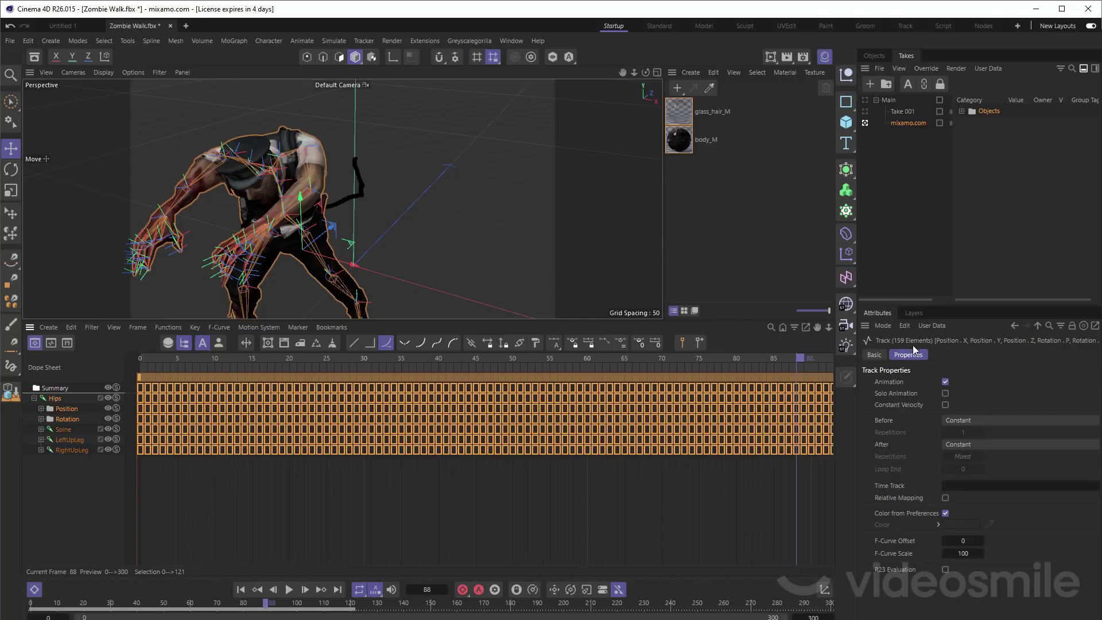
{"action": "left_click", "coordinate": [956, 445]}
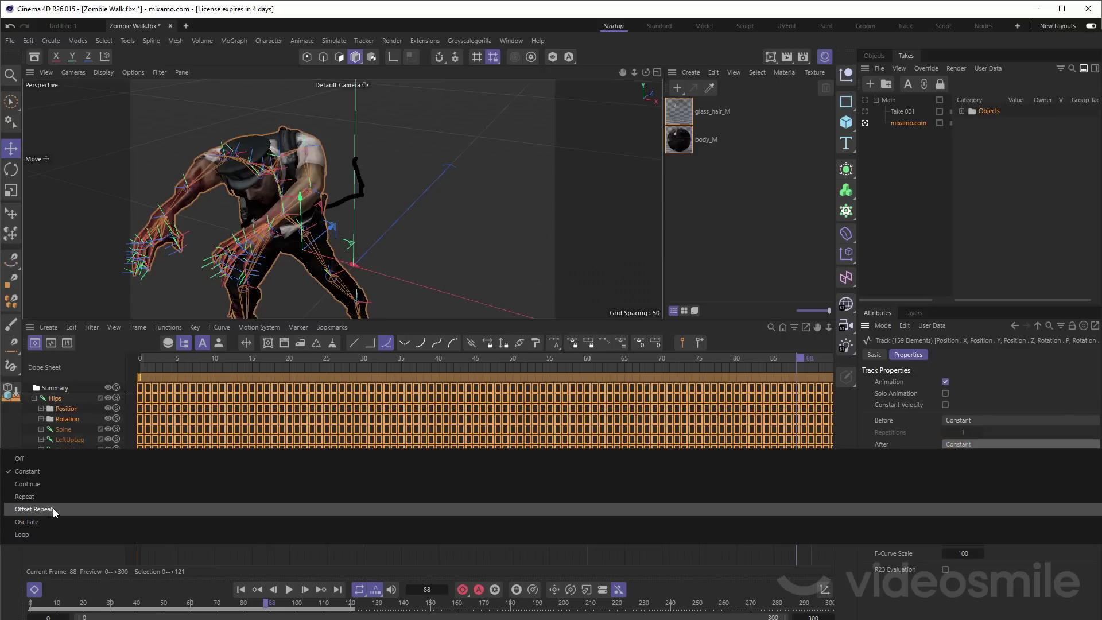
{"action": "left_click", "coordinate": [53, 508]}
{"action": "left_click", "coordinate": [981, 457]}
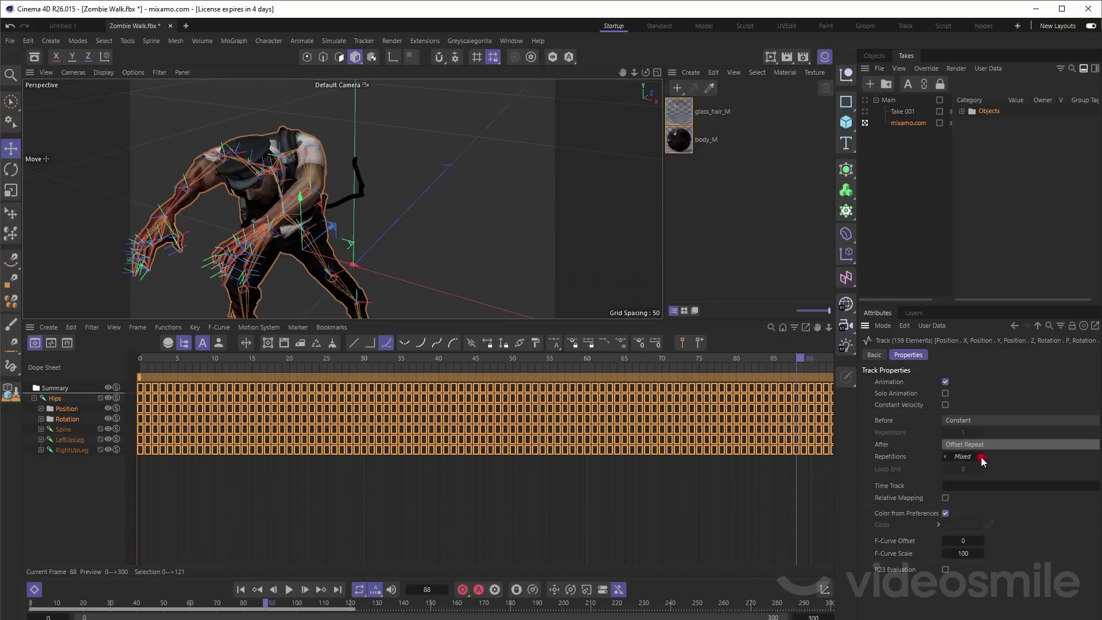
Step: Scrub the extended walk across the timeline to preview it
{"action": "left_click", "coordinate": [34, 589]}
{"action": "left_click_drag", "start_coordinate": [266, 602], "coordinate": [775, 604]}
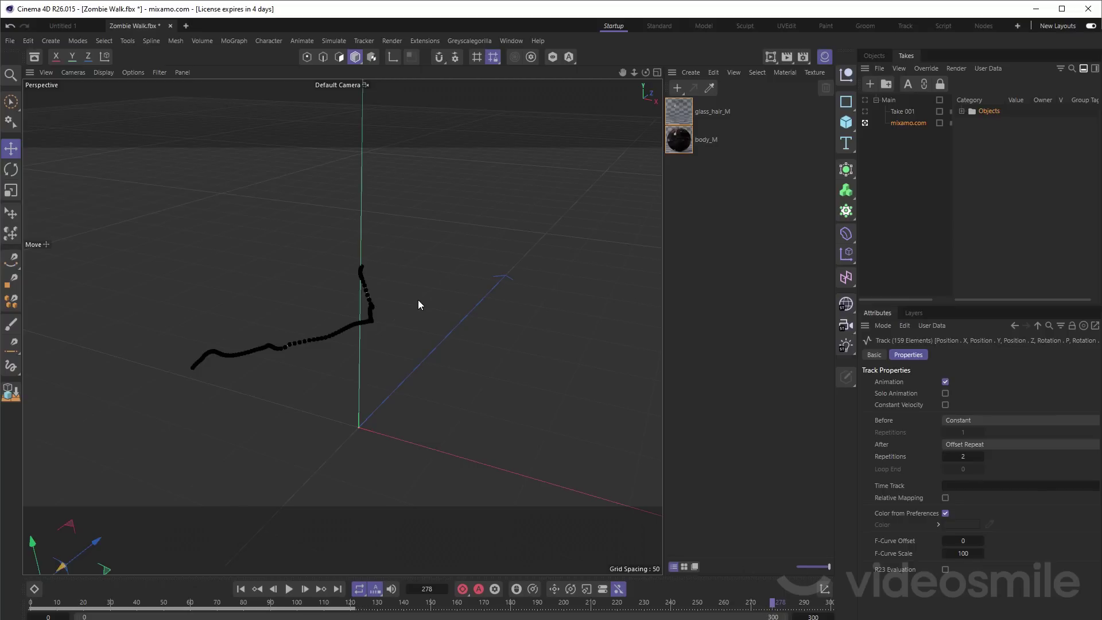
{"action": "scroll", "coordinate": [418, 300], "scroll_direction": "down", "scroll_amount": 2}
{"action": "scroll", "coordinate": [417, 305], "scroll_direction": "down", "scroll_amount": 3}
{"action": "scroll", "coordinate": [417, 305], "scroll_direction": "down", "scroll_amount": 2}
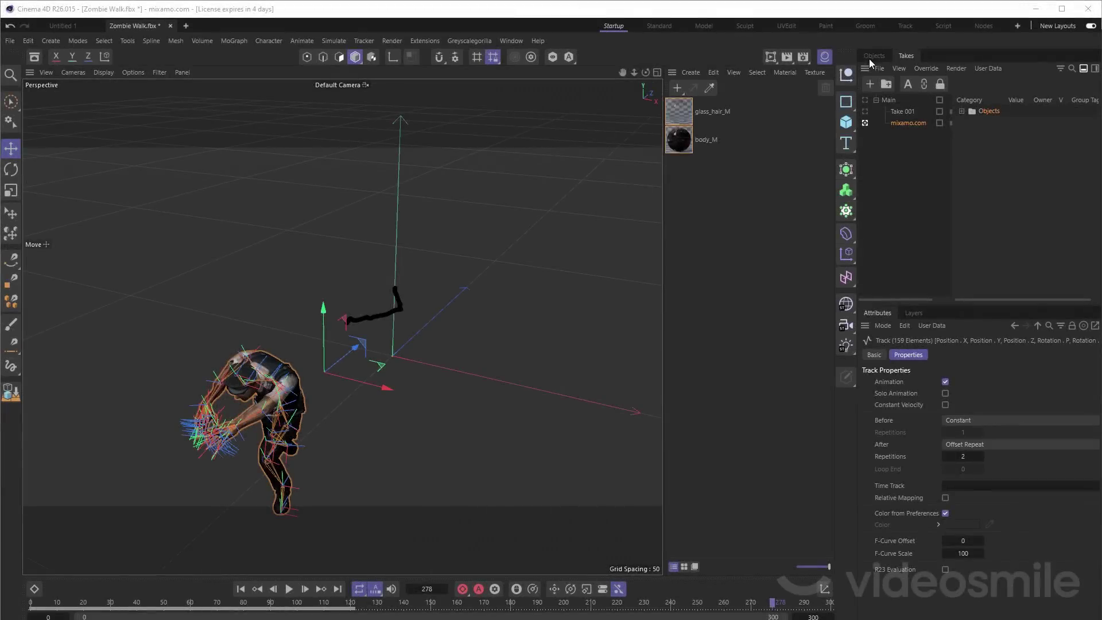
Step: Select the glass_hair_M material and toggle its Alpha in the Basic tab to compare
{"action": "left_click", "coordinate": [755, 182]}
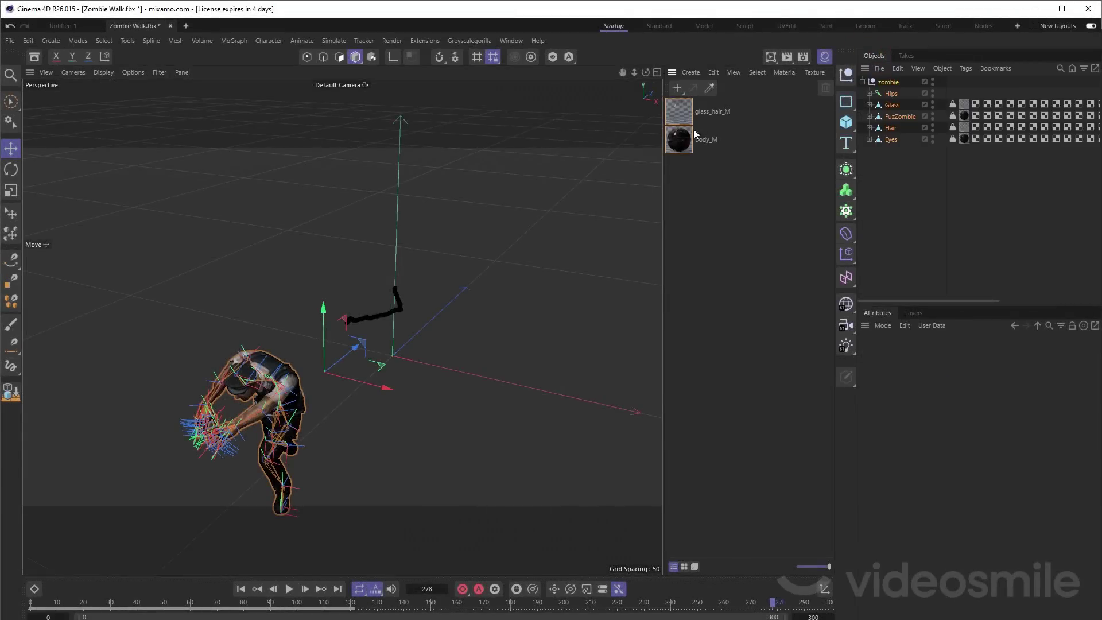
{"action": "left_click", "coordinate": [863, 82]}
{"action": "left_click", "coordinate": [876, 82]}
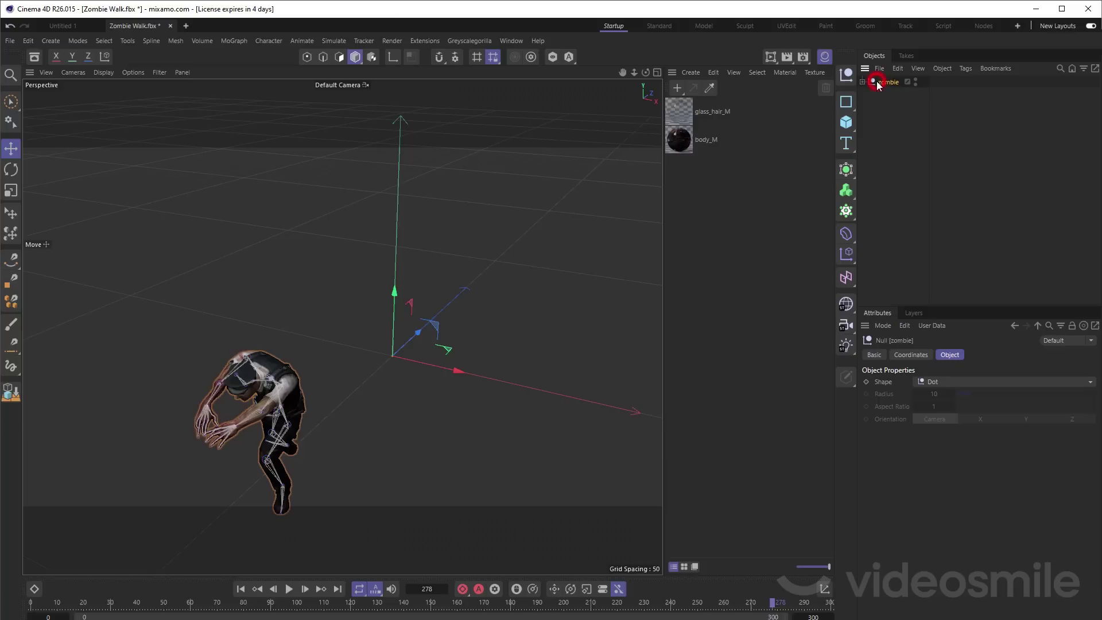
{"action": "left_click", "coordinate": [669, 113]}
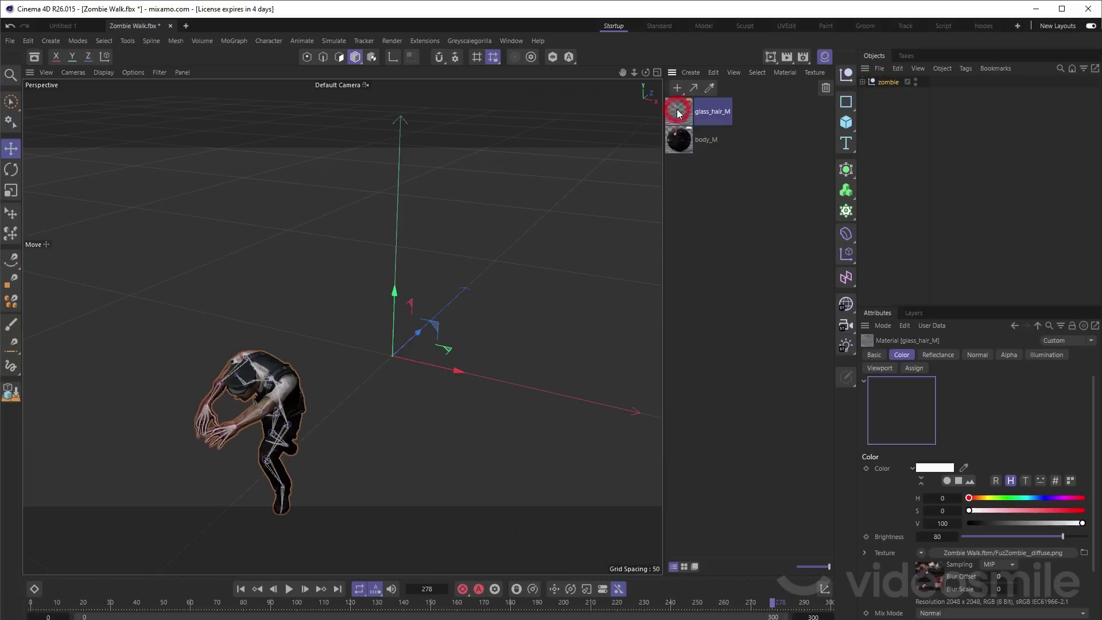
{"action": "left_click", "coordinate": [878, 356]}
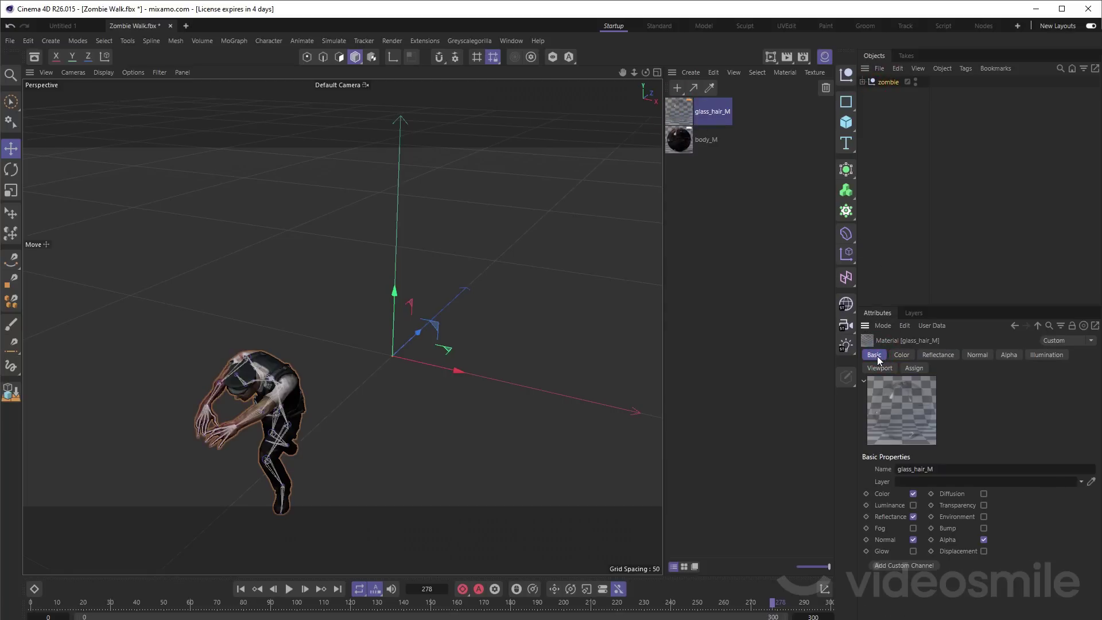
{"action": "left_click", "coordinate": [985, 540]}
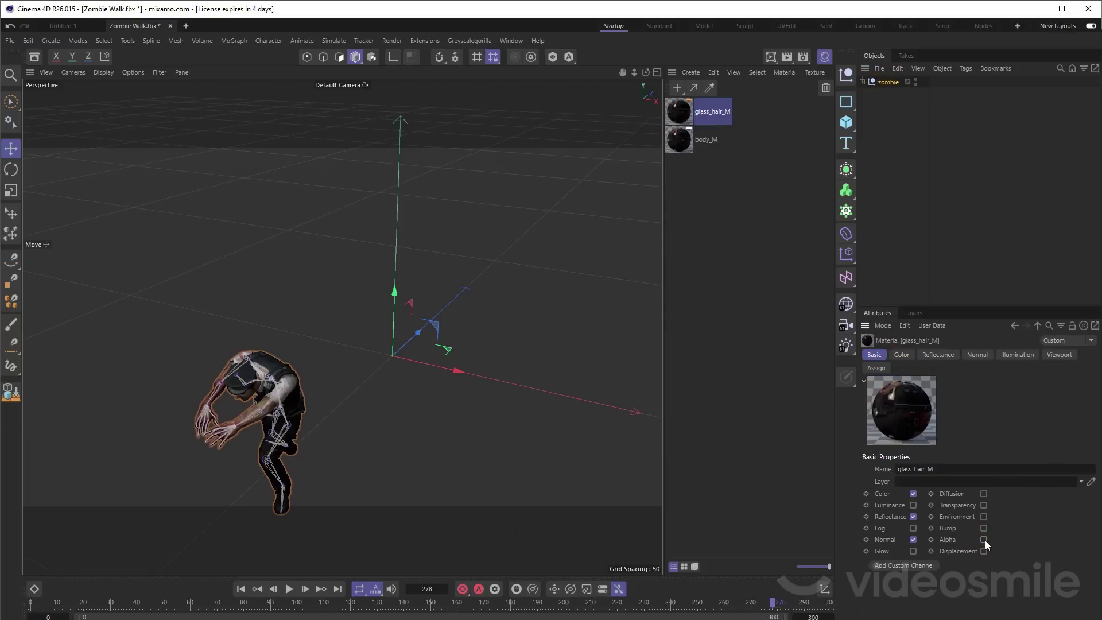
{"action": "left_click", "coordinate": [986, 540]}
{"action": "left_click", "coordinate": [986, 540]}
{"action": "left_click", "coordinate": [986, 540]}
Step: Compare the hair with and without Alpha, then disable glass_hair_M's Alpha for good
{"action": "scroll", "coordinate": [229, 384], "scroll_direction": "up", "scroll_amount": 3}
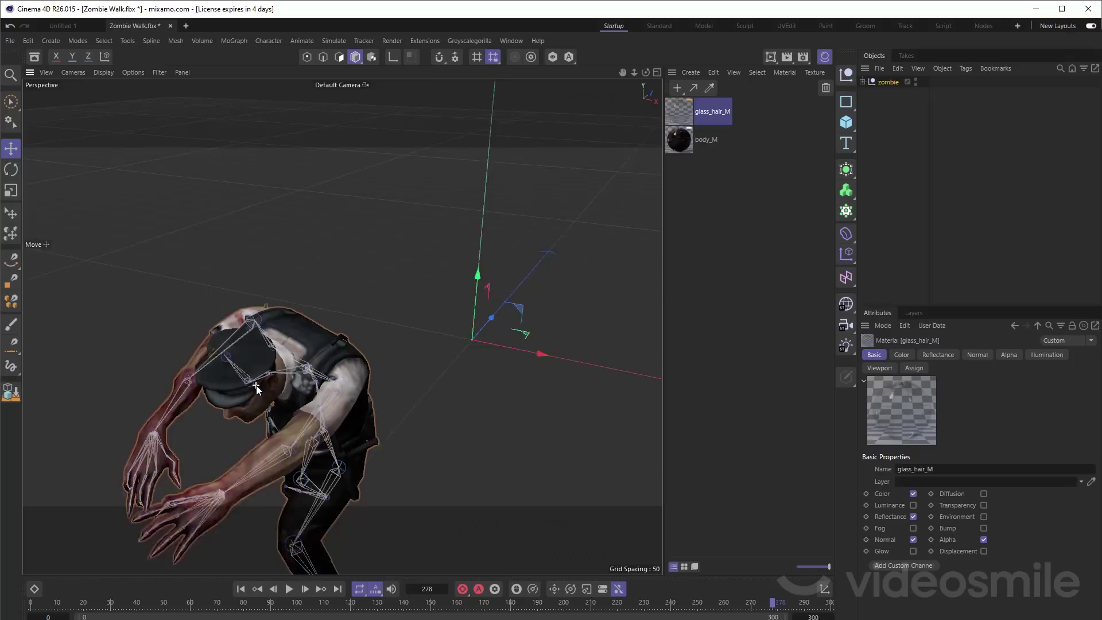
{"action": "scroll", "coordinate": [241, 379], "scroll_direction": "up", "scroll_amount": 3}
{"action": "scroll", "coordinate": [270, 379], "scroll_direction": "up", "scroll_amount": 3}
{"action": "scroll", "coordinate": [281, 377], "scroll_direction": "up", "scroll_amount": 3}
{"action": "scroll", "coordinate": [247, 332], "scroll_direction": "up", "scroll_amount": 1}
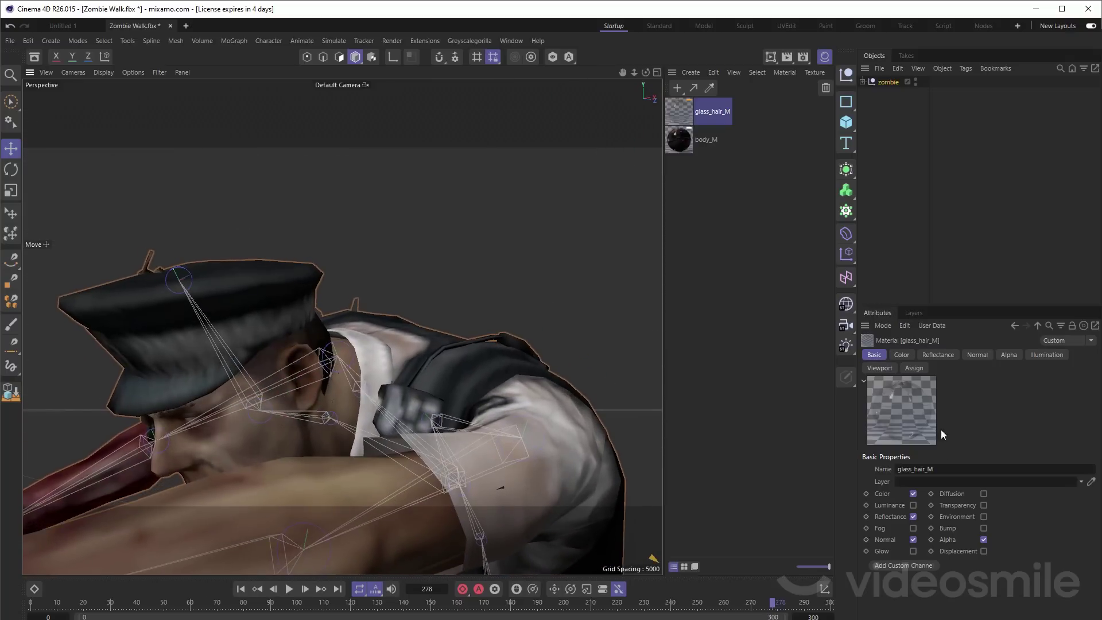
{"action": "left_click", "coordinate": [985, 539]}
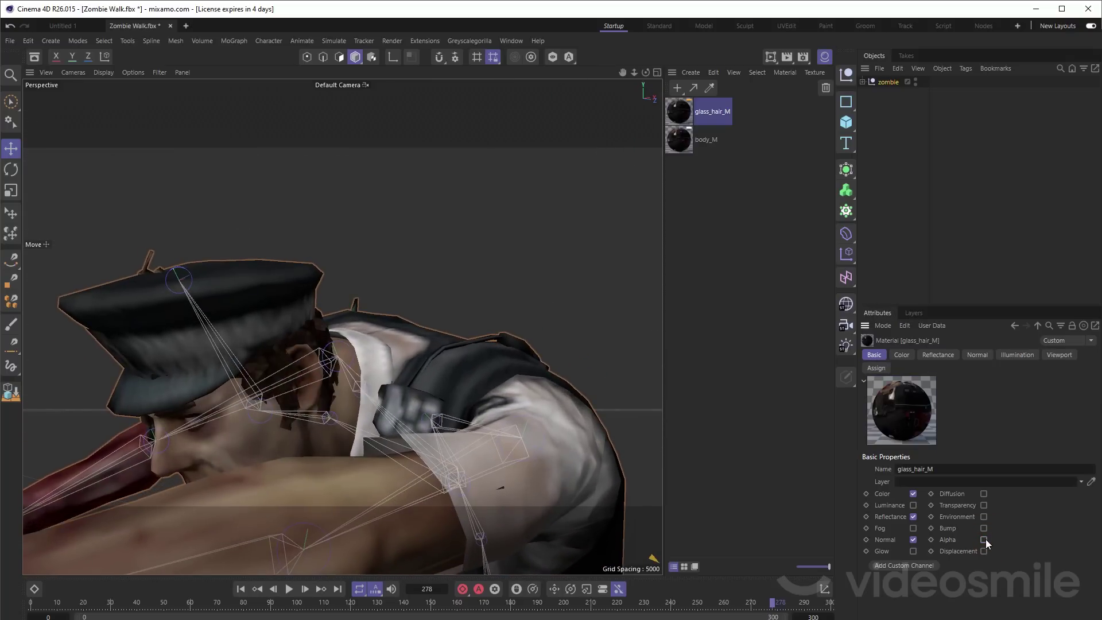
{"action": "left_click", "coordinate": [985, 540]}
{"action": "left_click", "coordinate": [986, 539]}
{"action": "left_click", "coordinate": [985, 540]}
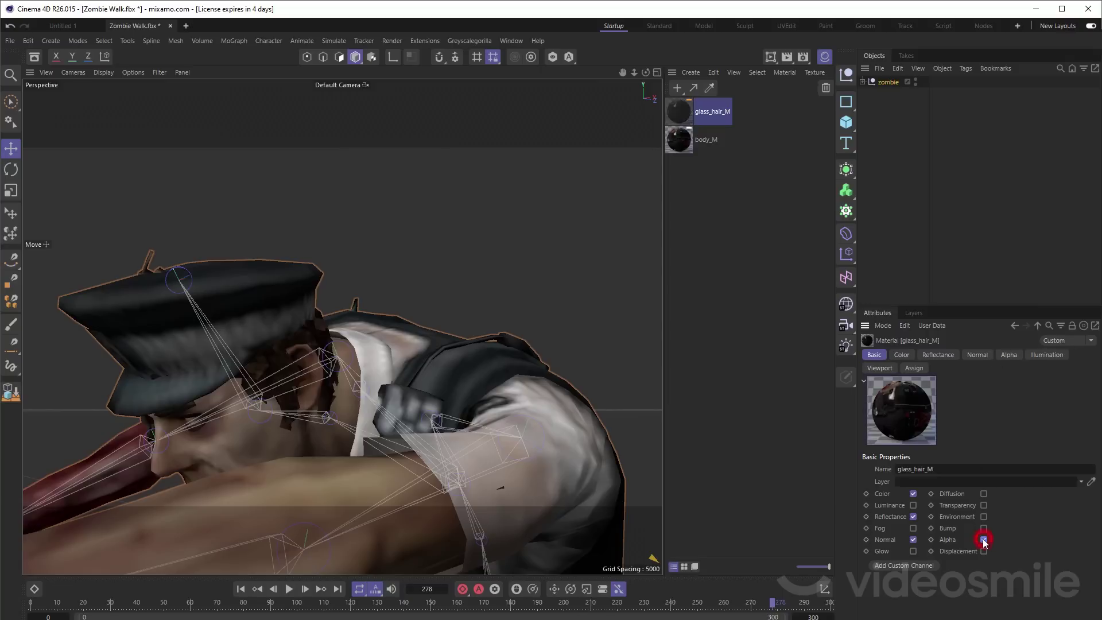
{"action": "left_click", "coordinate": [1002, 357]}
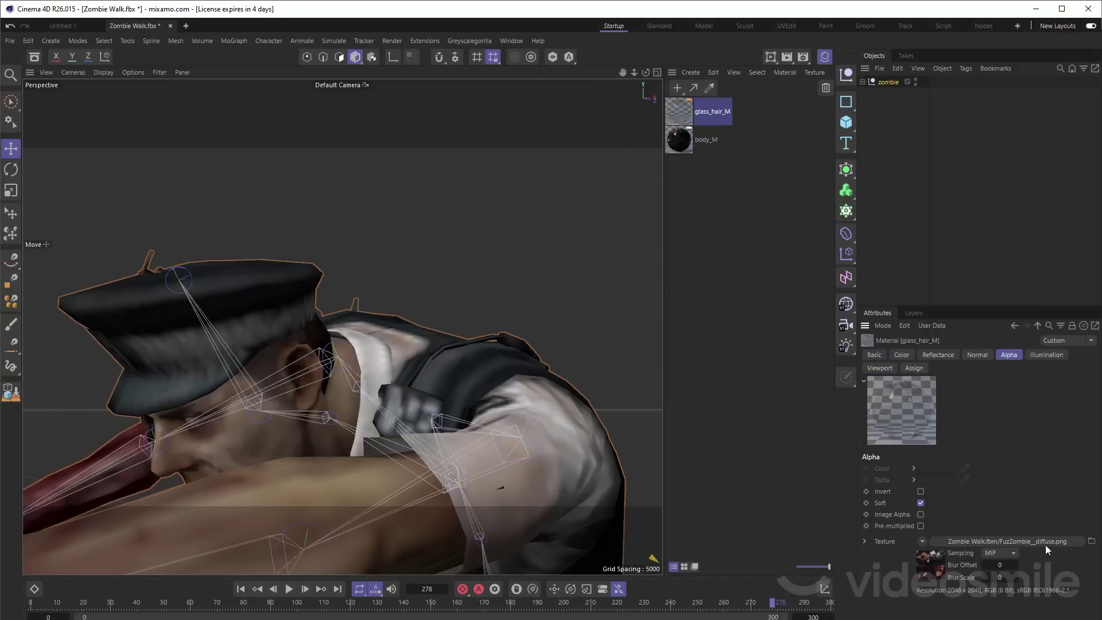
{"action": "left_click", "coordinate": [874, 355]}
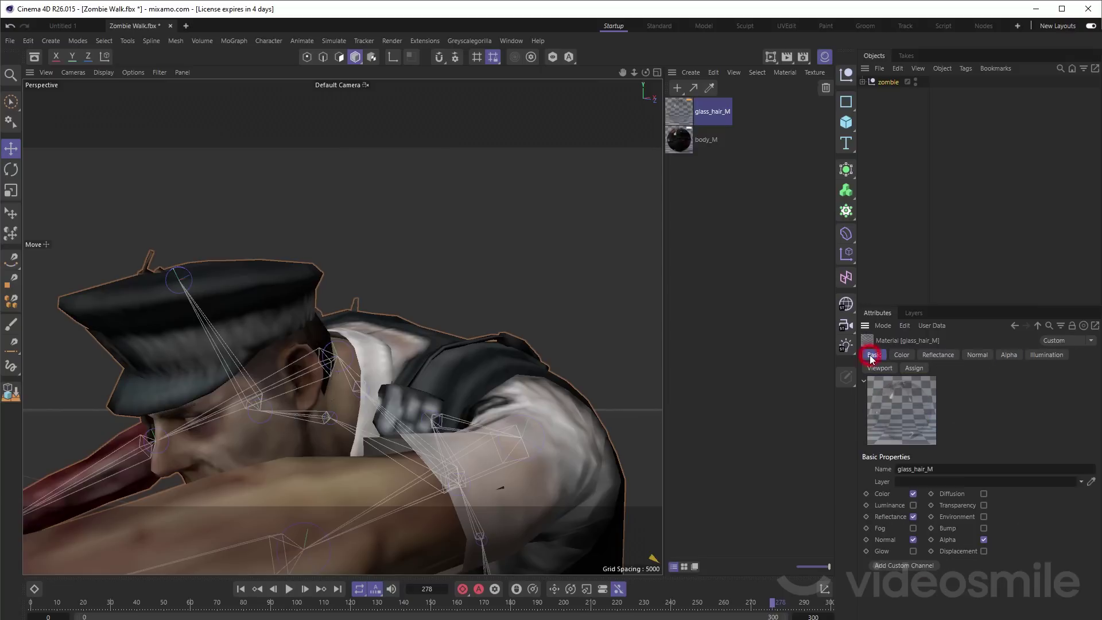
{"action": "left_click", "coordinate": [984, 540]}
Step: Select body_M, orbit to the zombie's face, and reselect the zombie null
{"action": "left_click", "coordinate": [694, 138]}
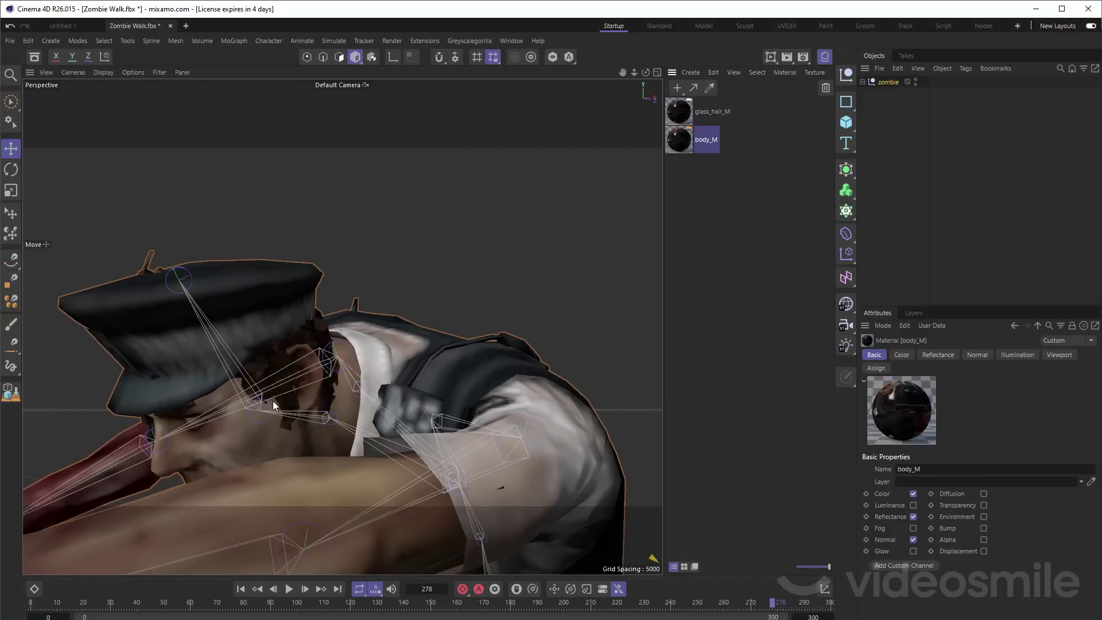
{"action": "mouse_move", "coordinate": [273, 401]}
{"action": "left_mouse_down", "text": "alt"}
{"action": "mouse_move", "coordinate": [427, 377]}
{"action": "mouse_move", "coordinate": [366, 396]}
{"action": "left_mouse_up", "text": "alt"}
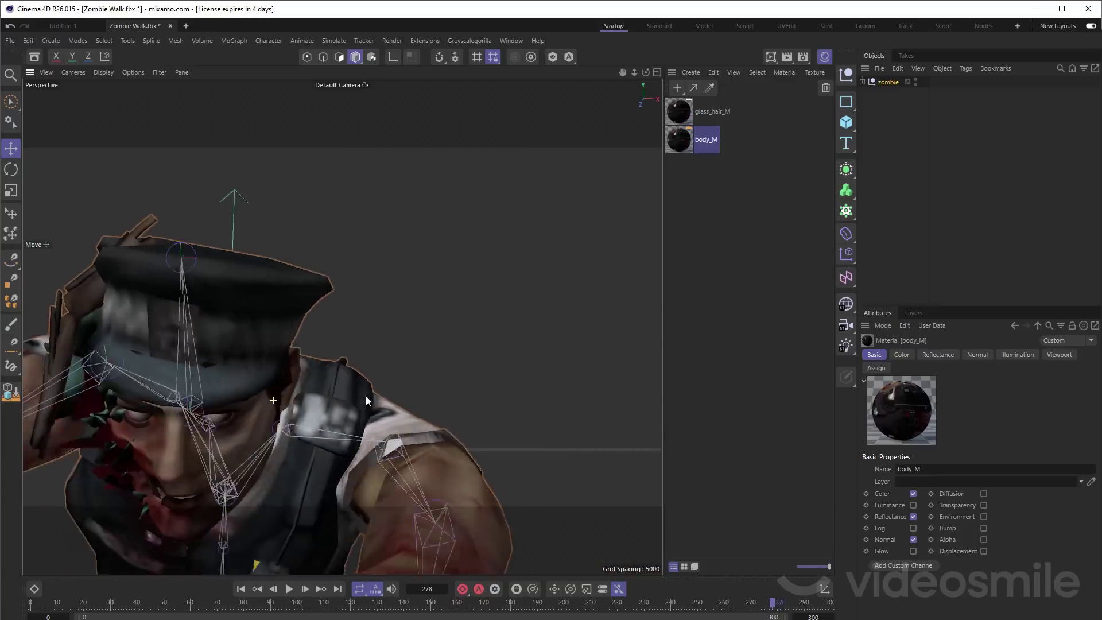
{"action": "left_click", "coordinate": [878, 82]}
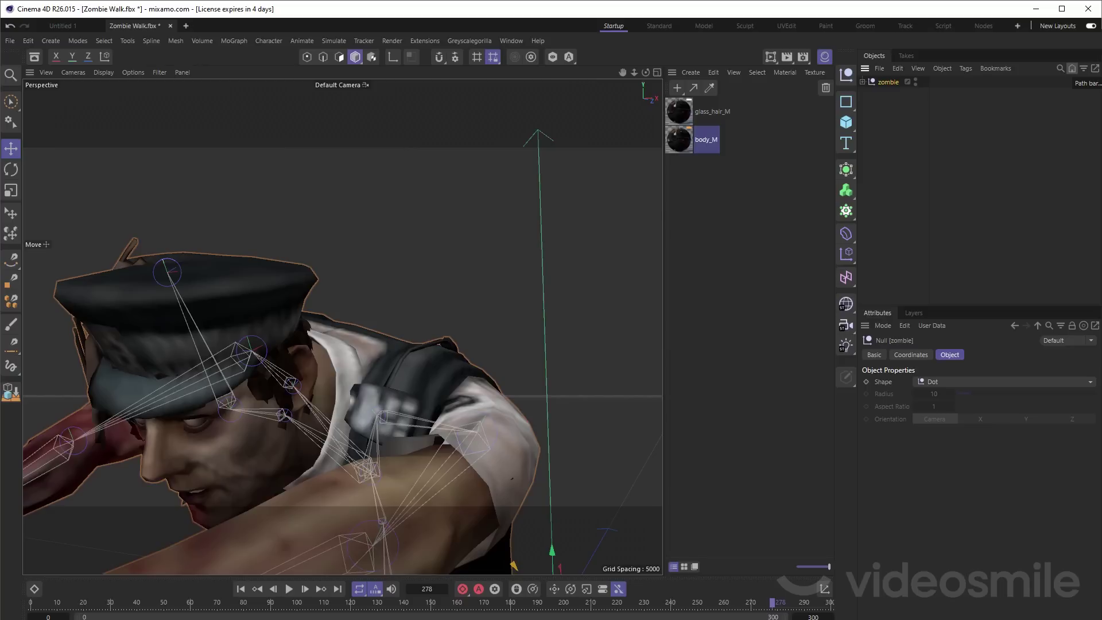
{"action": "left_click", "coordinate": [890, 123]}
{"action": "left_click", "coordinate": [890, 84]}
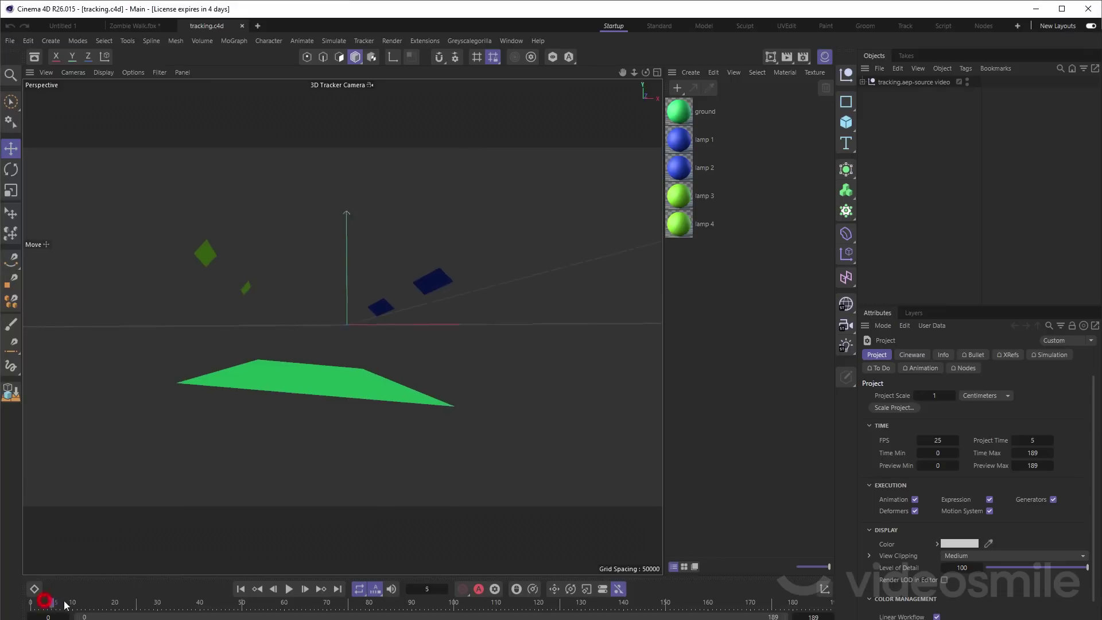
Step: Paste the zombie into the tracking scene at frame 143, keeping it top-level
{"action": "left_click_drag", "start_coordinate": [49, 603], "coordinate": [644, 599]}
{"action": "left_click", "coordinate": [710, 370]}
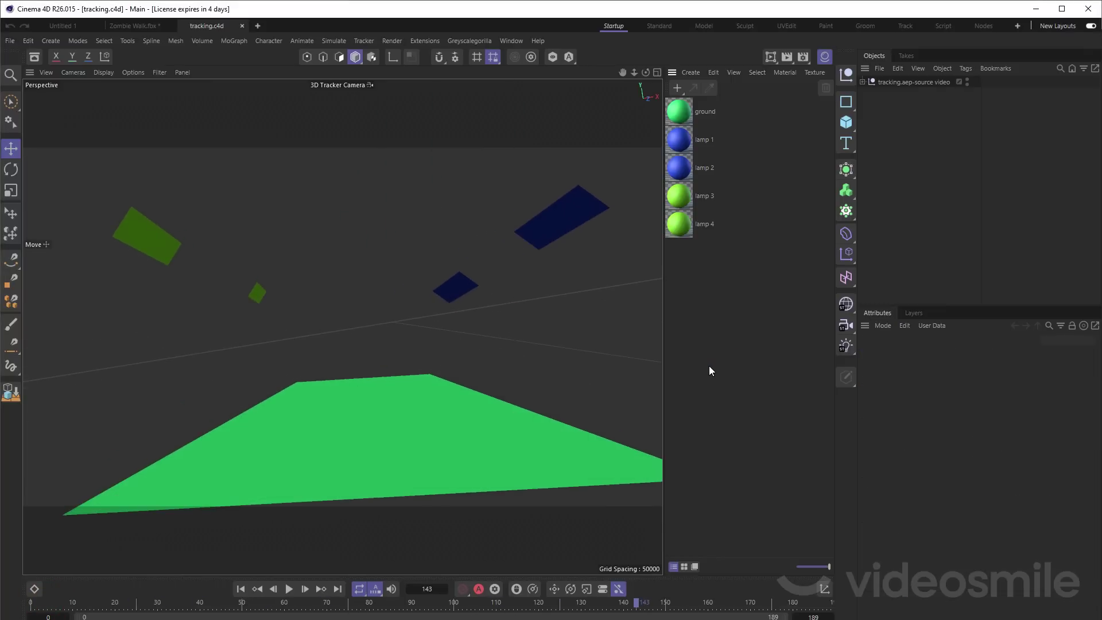
{"action": "key", "text": "ctrl+v"}
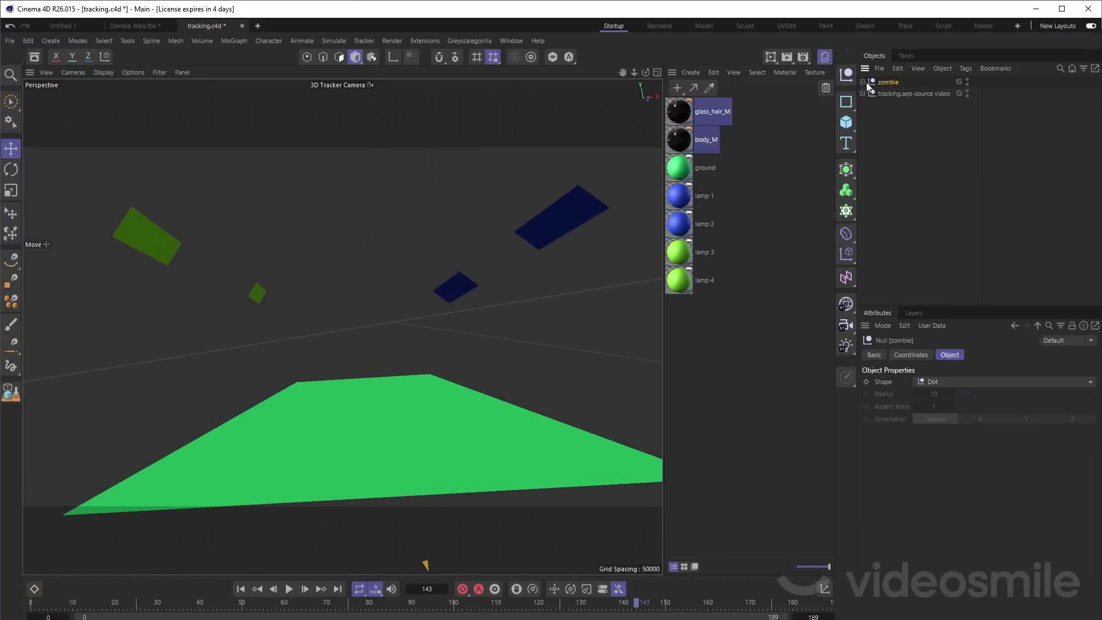
{"action": "left_click", "coordinate": [862, 82]}
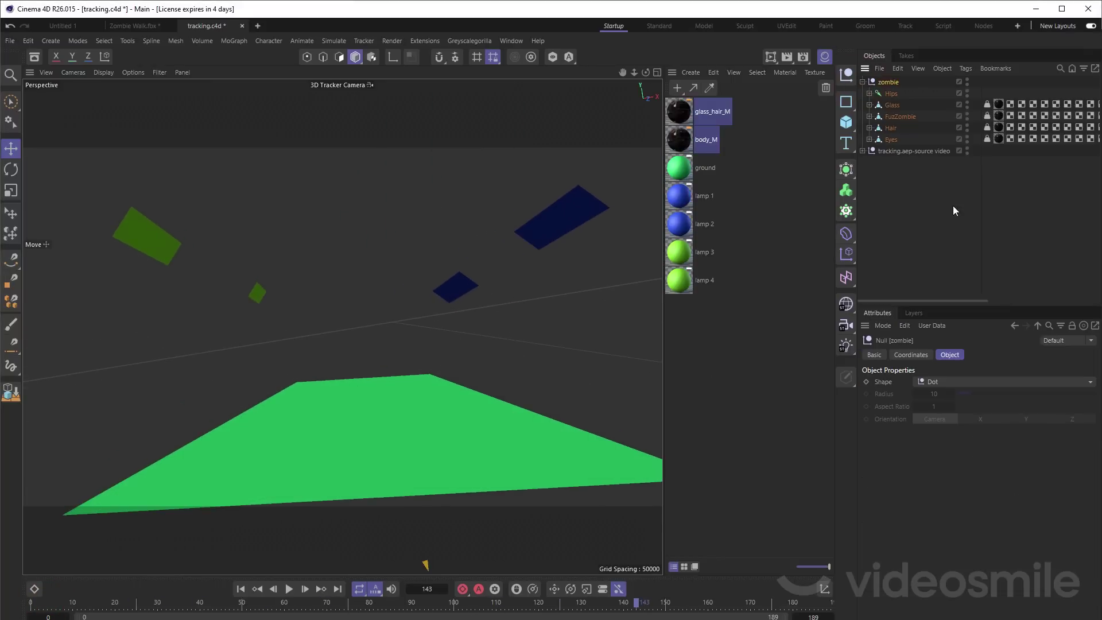
{"action": "left_click", "coordinate": [864, 150]}
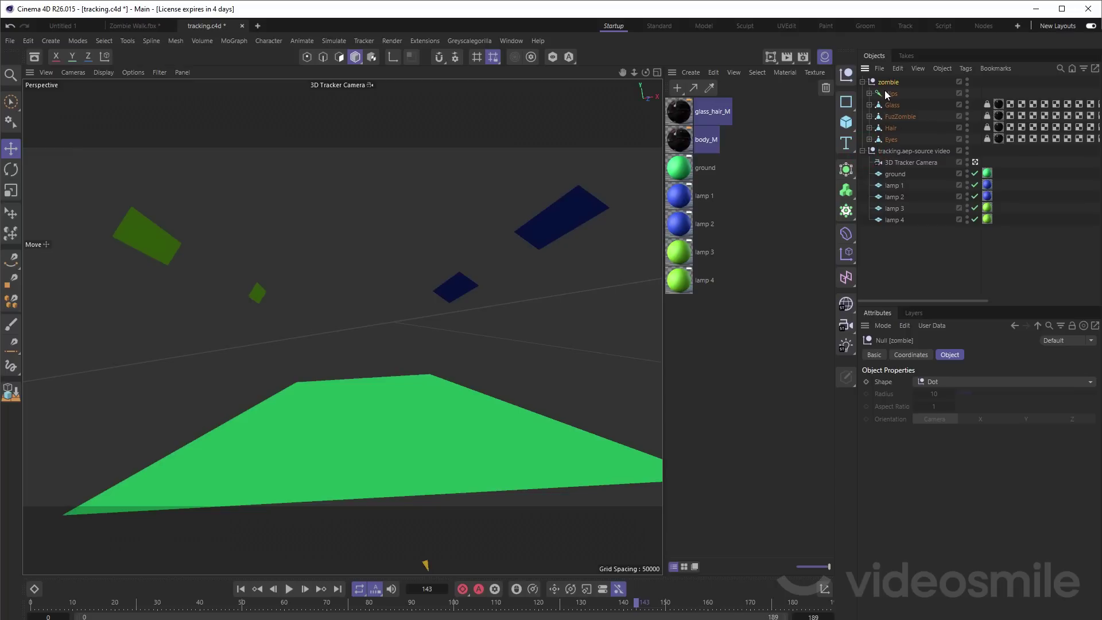
{"action": "left_click_drag", "start_coordinate": [888, 82], "coordinate": [897, 173]}
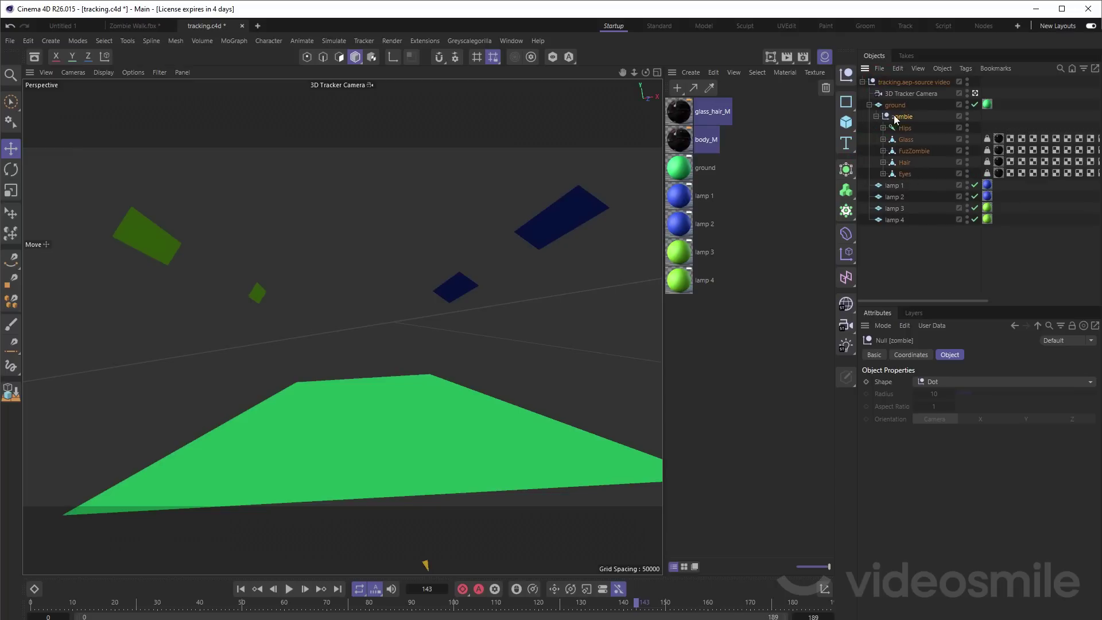
{"action": "left_click", "coordinate": [876, 116]}
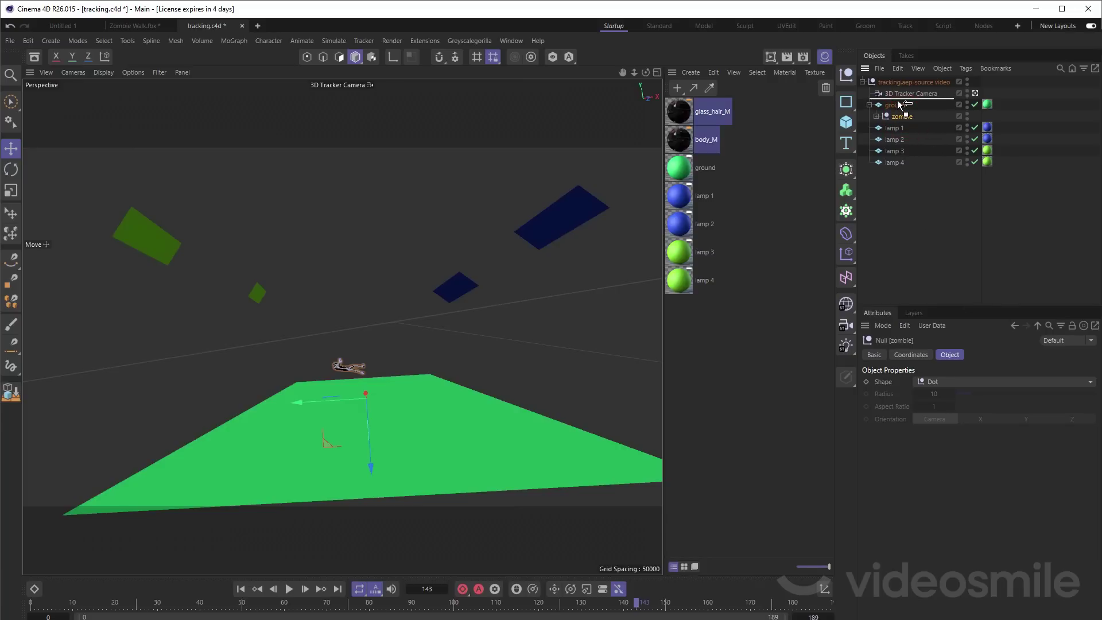
{"action": "left_click_drag", "start_coordinate": [905, 118], "coordinate": [898, 103]}
Step: Scale the zombie null uniformly to 4.5
{"action": "left_click", "coordinate": [910, 355]}
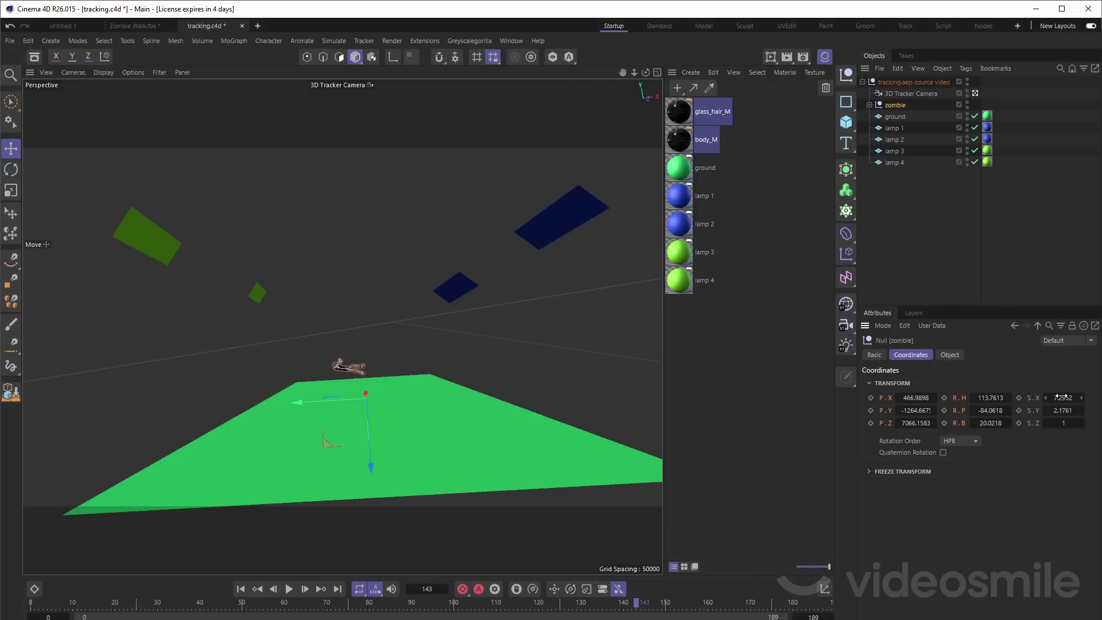
{"action": "left_click", "coordinate": [576, 453]}
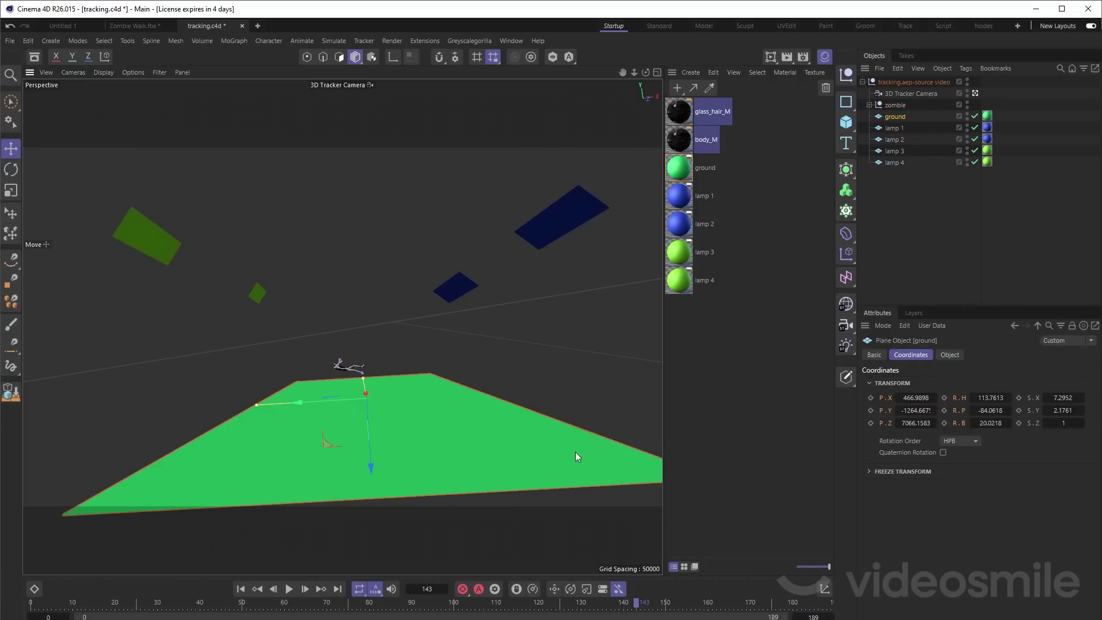
{"action": "left_click", "coordinate": [896, 106]}
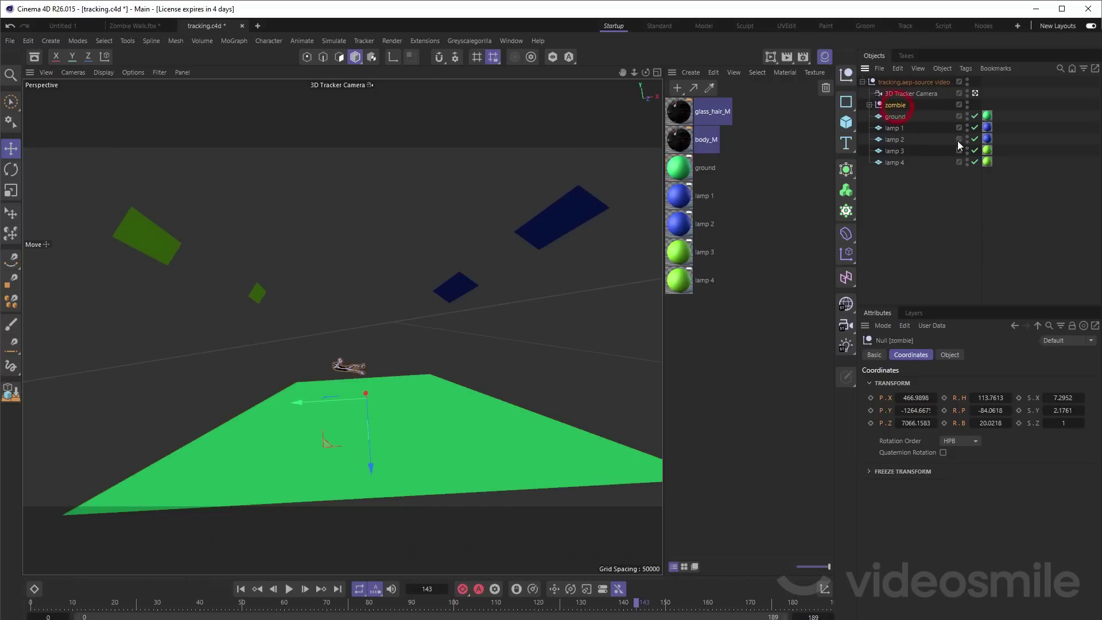
{"action": "double_click", "coordinate": [1057, 398]}
{"action": "type", "text": "1"}
{"action": "key", "text": "Tab"}
{"action": "type", "text": "1"}
{"action": "key", "text": "Return"}
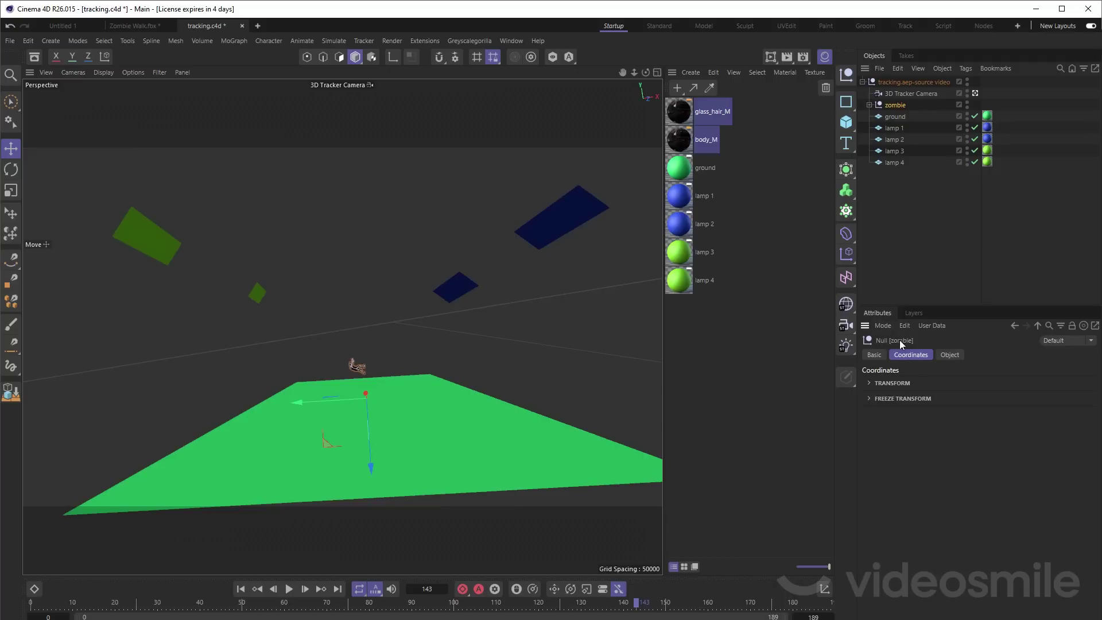
{"action": "left_click", "coordinate": [1029, 397]}
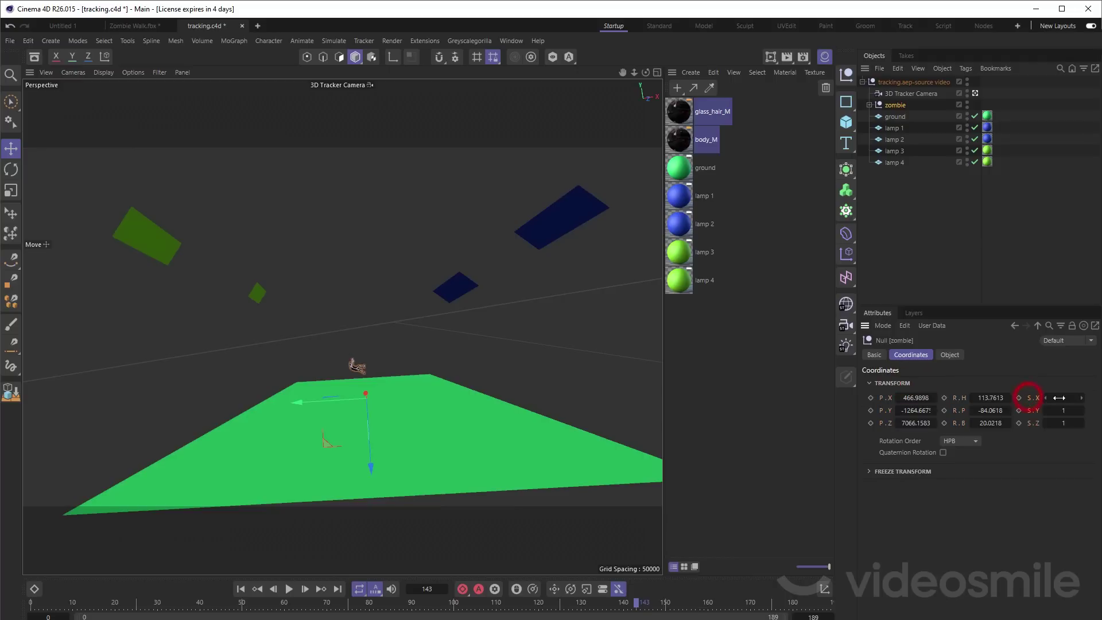
{"action": "double_click", "coordinate": [1063, 398]}
{"action": "type", "text": "4"}
{"action": "type", "text": ".5"}
{"action": "key", "text": "Return"}
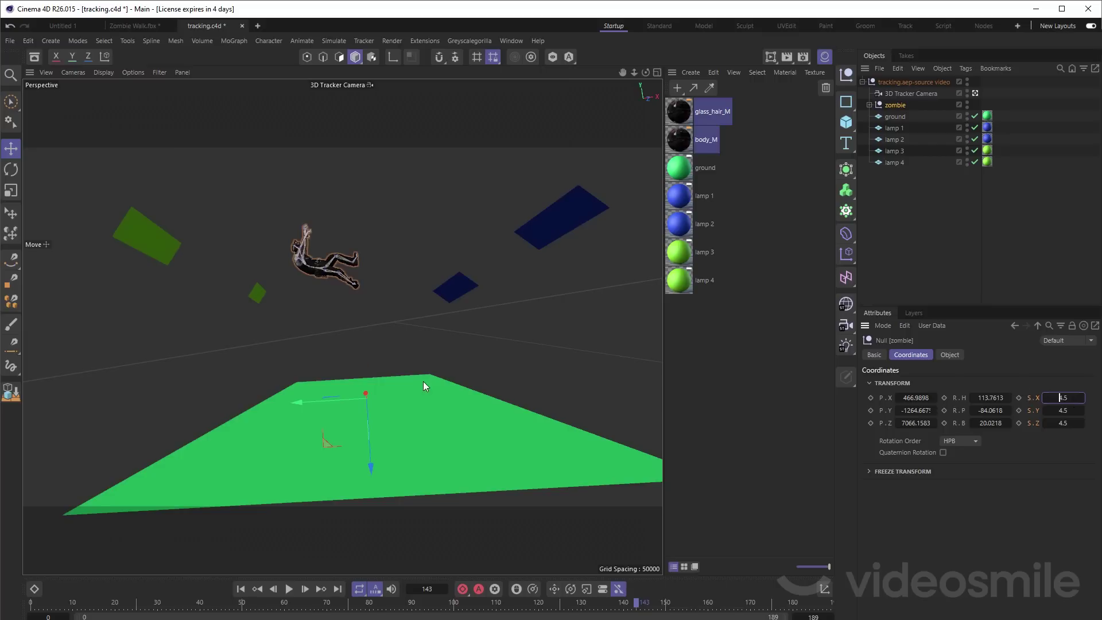
Step: Rotate the zombie upright onto the ground plane and check the pose at frame 184
{"action": "left_click_drag", "start_coordinate": [636, 605], "coordinate": [30, 604]}
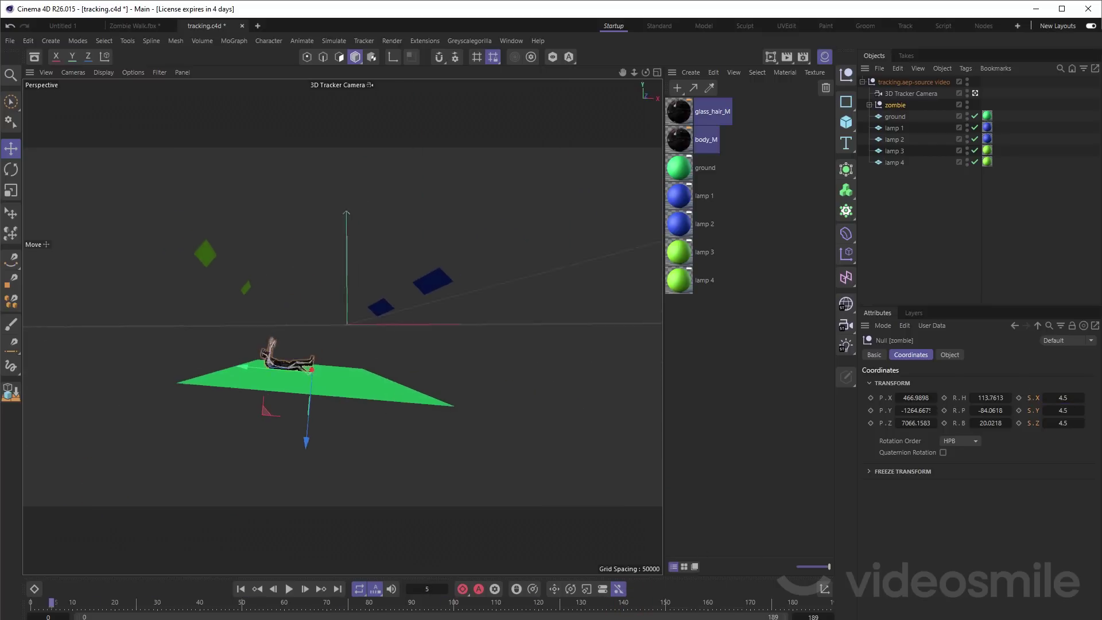
{"action": "key", "text": "r"}
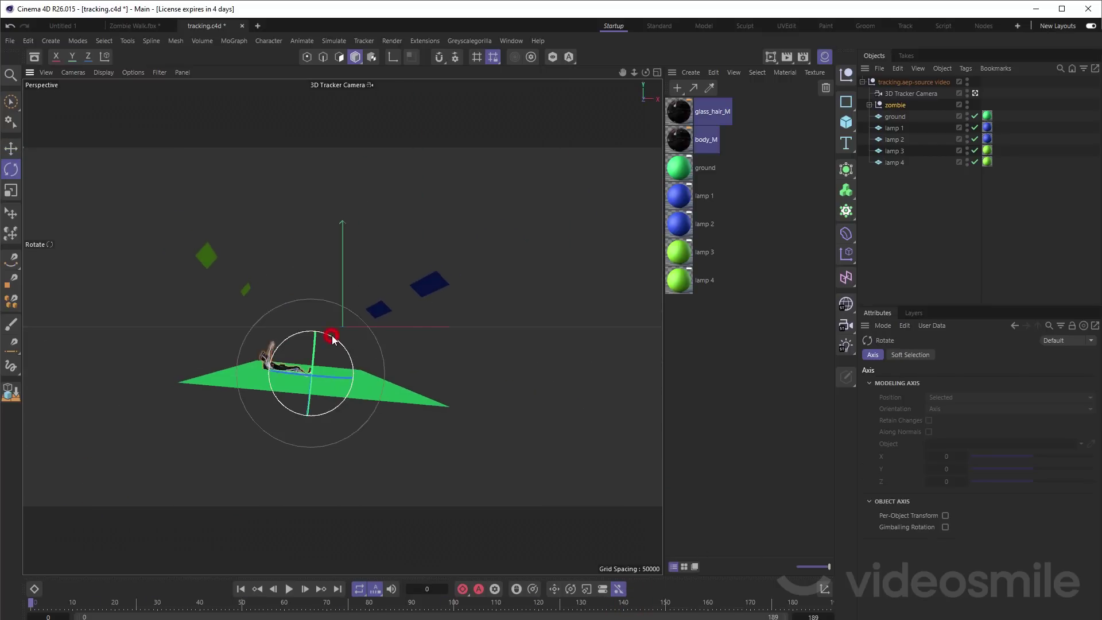
{"action": "mouse_move", "coordinate": [332, 335]}
{"action": "left_mouse_down"}
{"action": "mouse_move", "coordinate": [370, 401]}
{"action": "mouse_move", "coordinate": [206, 376]}
{"action": "left_mouse_up"}
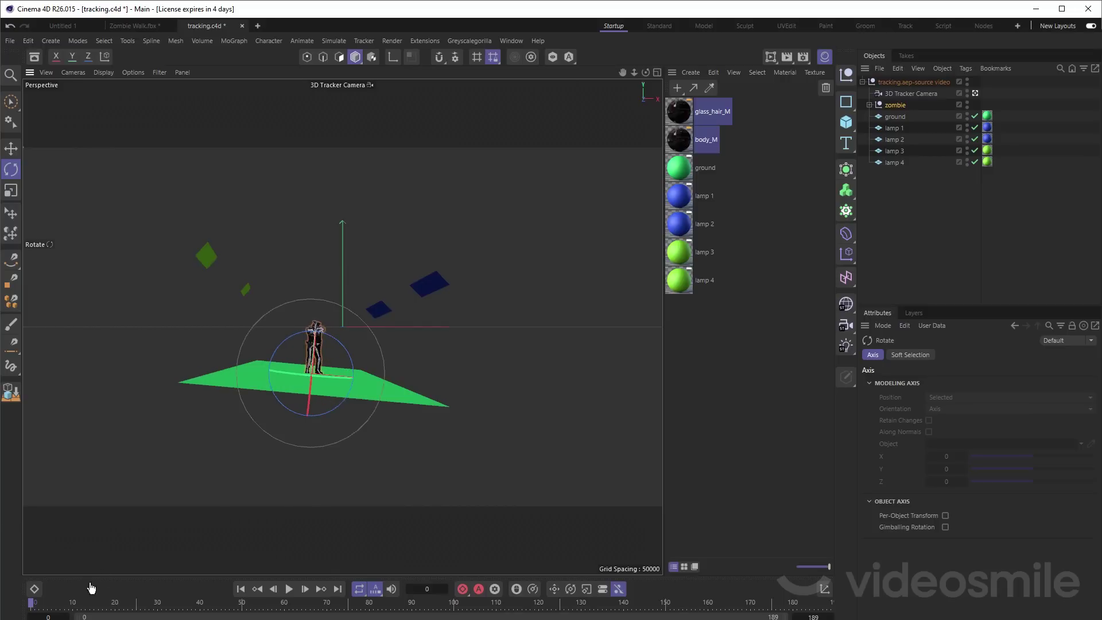
{"action": "left_click_drag", "start_coordinate": [60, 603], "coordinate": [826, 574]}
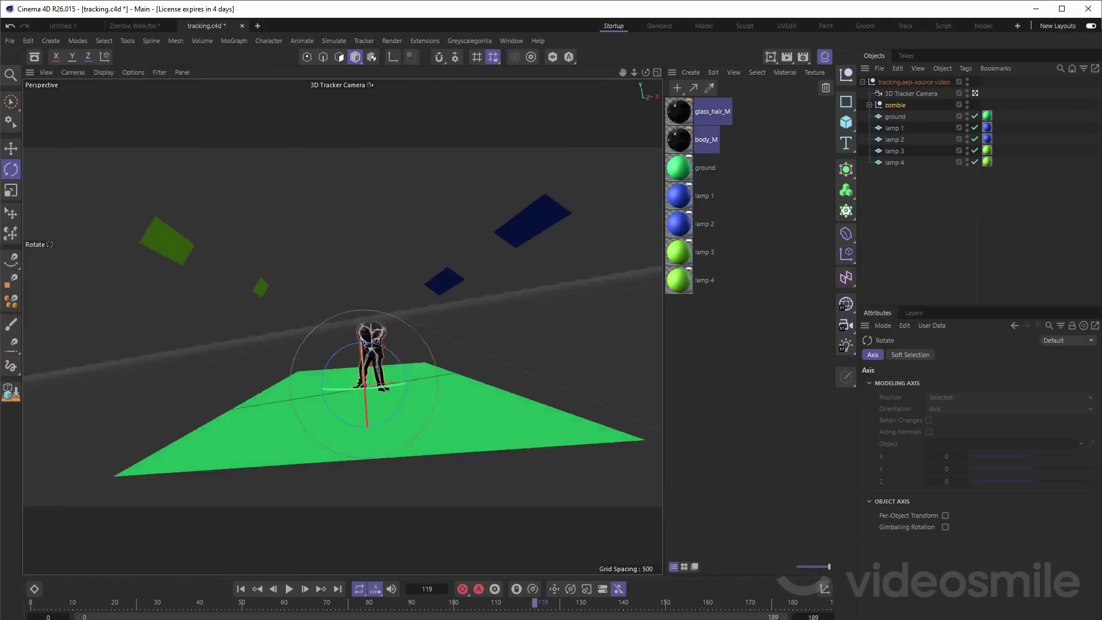
{"action": "left_click_drag", "start_coordinate": [828, 577], "coordinate": [810, 574]}
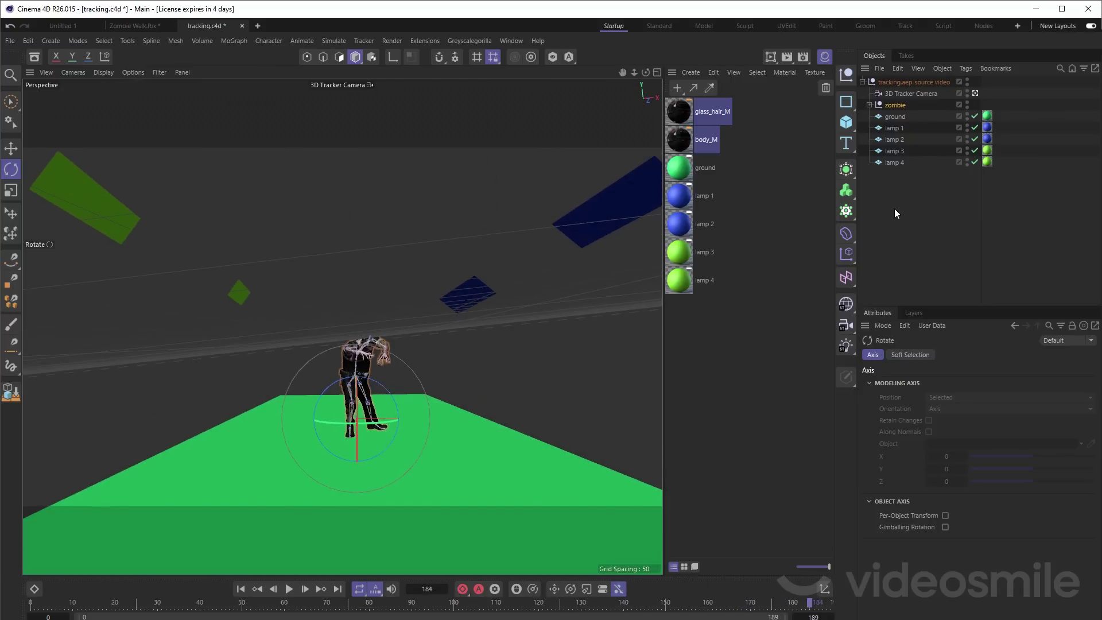
{"action": "left_click", "coordinate": [968, 120]}
Step: Hide lamps 1–4 from the render and save incrementally as tracking_0001.c4d
{"action": "left_click_drag", "start_coordinate": [967, 132], "coordinate": [966, 164]}
{"action": "left_click", "coordinate": [9, 41]}
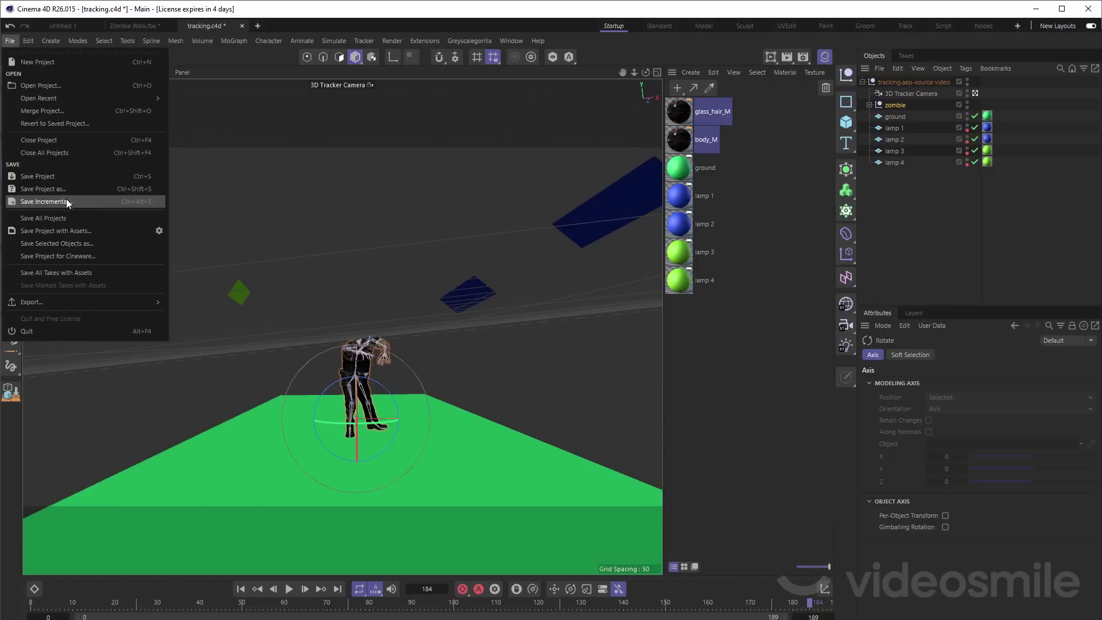
{"action": "left_click", "coordinate": [57, 203]}
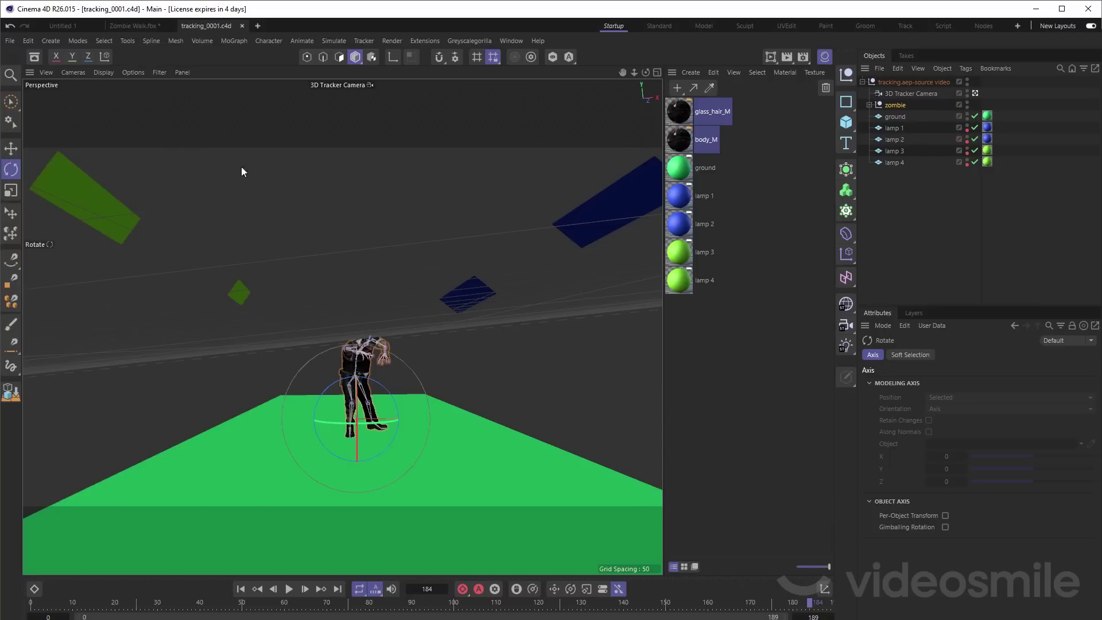
Step: Add a light with Area shadows and show shadows in the viewport
{"action": "left_click", "coordinate": [844, 349]}
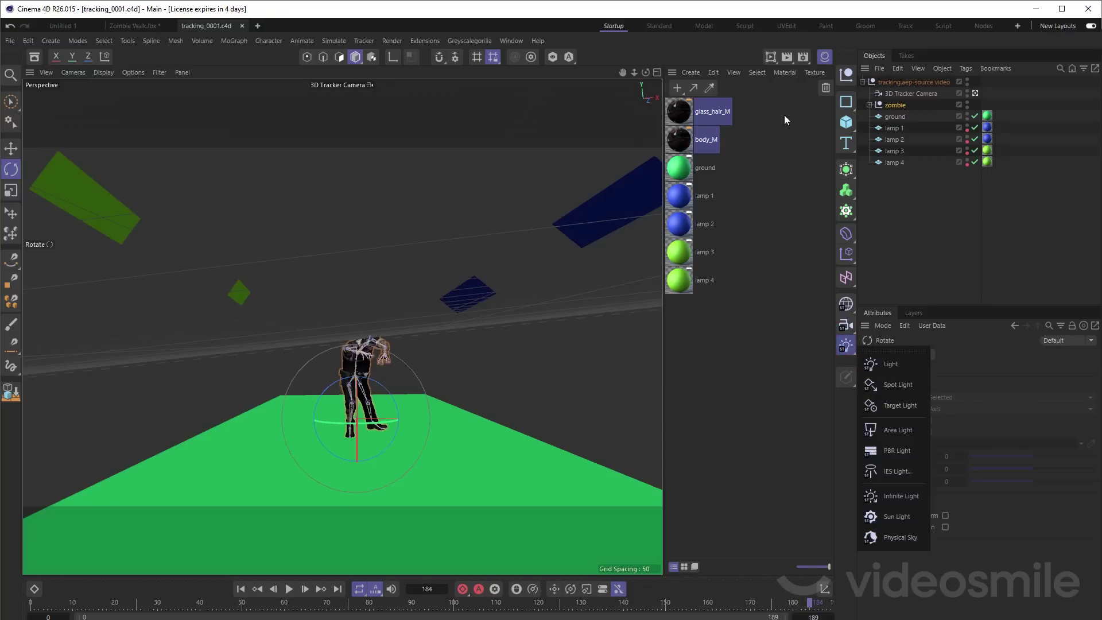
{"action": "left_click", "coordinate": [803, 57]}
{"action": "left_click_drag", "start_coordinate": [867, 57], "coordinate": [646, 122]}
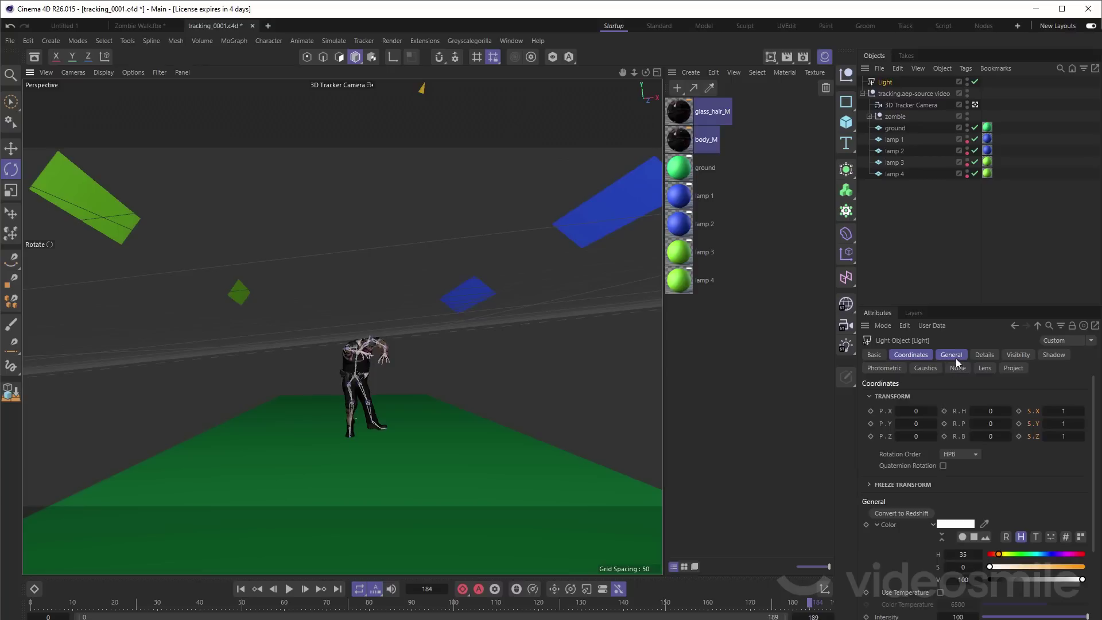
{"action": "left_click", "coordinate": [956, 359]}
{"action": "left_click", "coordinate": [955, 522]}
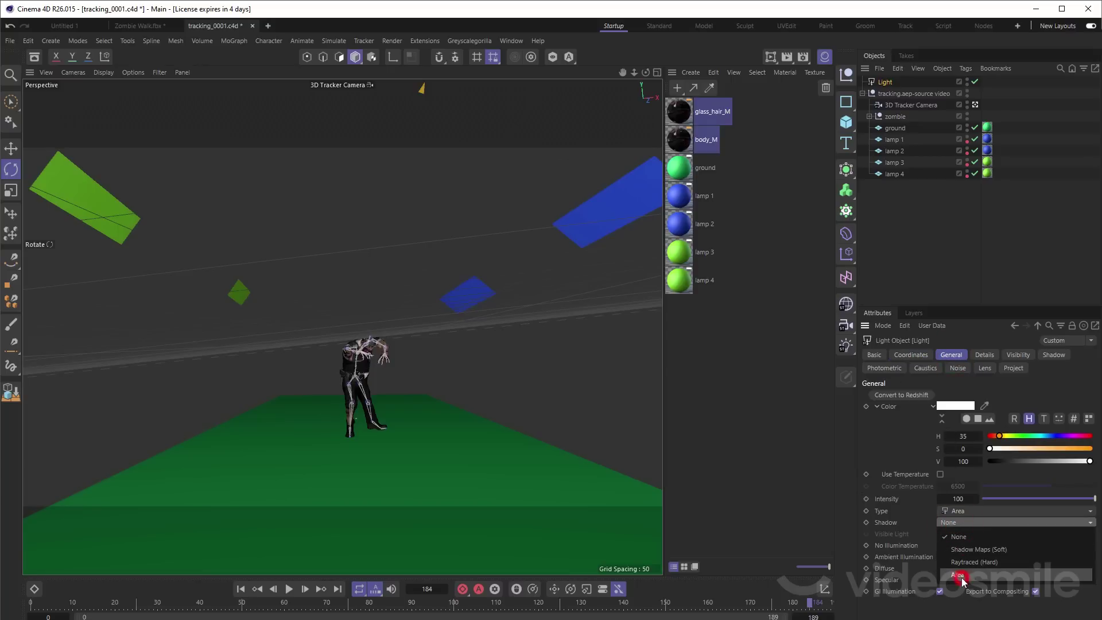
{"action": "left_click", "coordinate": [958, 575]}
{"action": "left_click", "coordinate": [135, 73]}
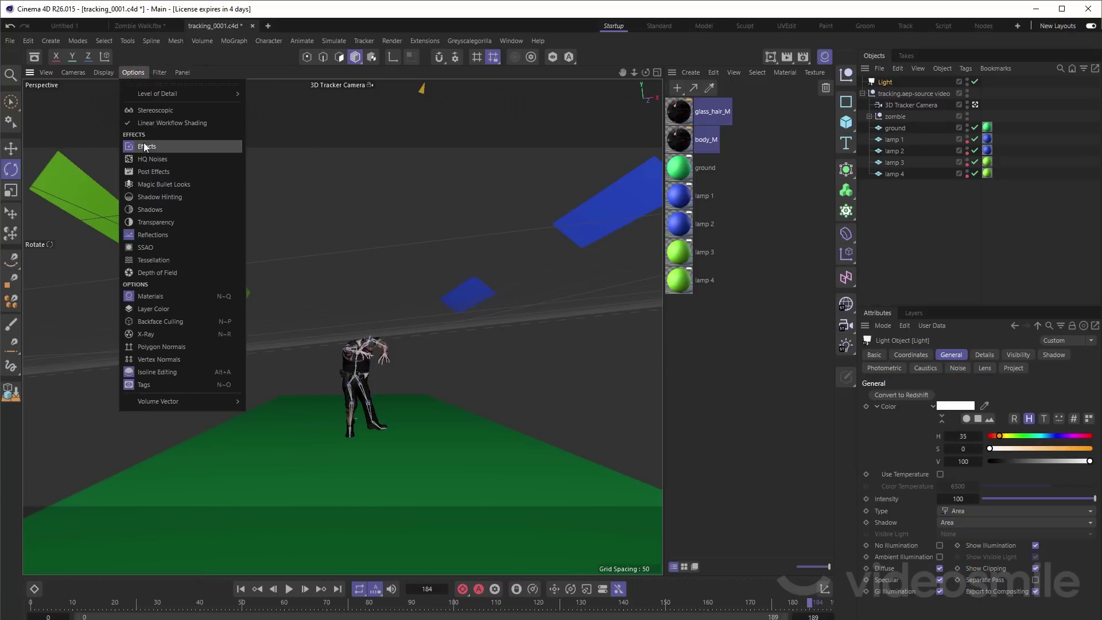
{"action": "left_click", "coordinate": [155, 208]}
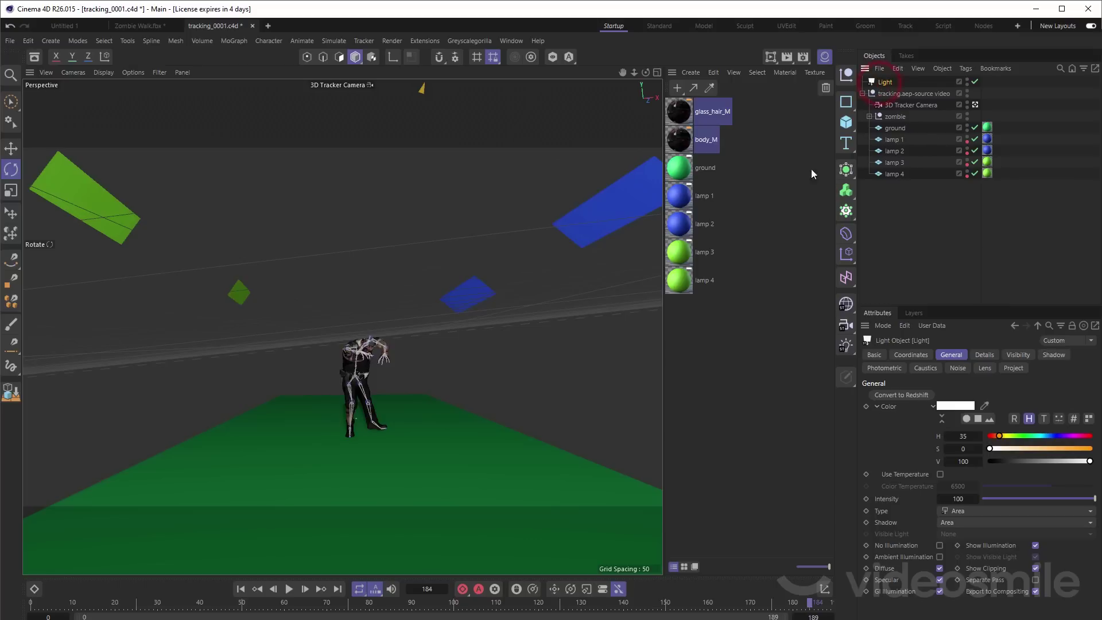
Step: Set the light's falloff to Inverse Square
{"action": "left_click", "coordinate": [985, 355]}
{"action": "scroll", "coordinate": [1037, 528], "scroll_direction": "down", "scroll_amount": 3}
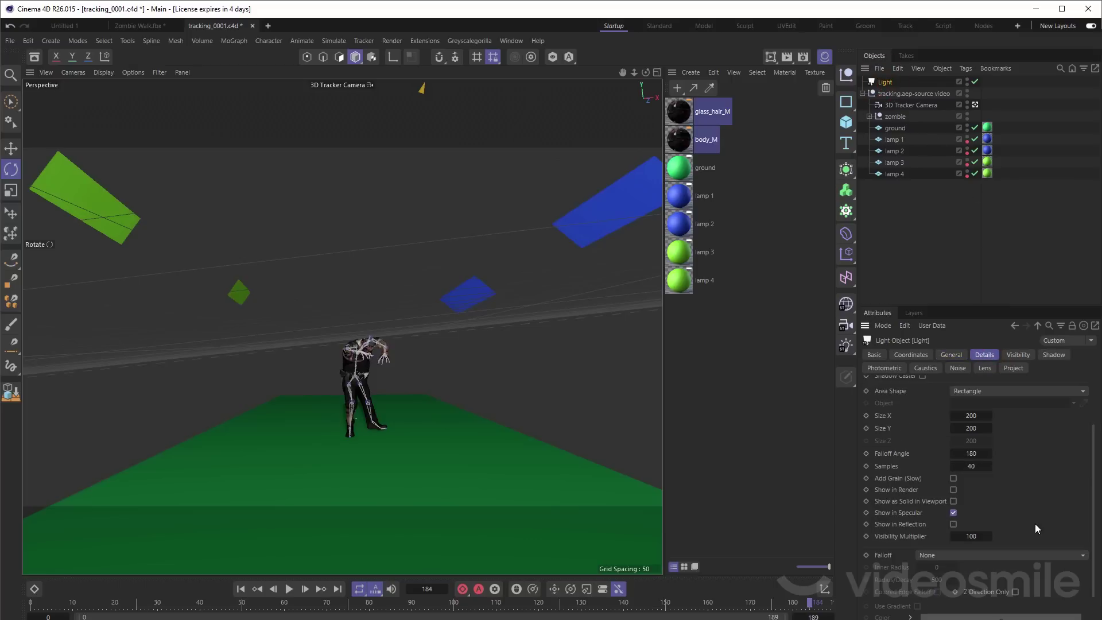
{"action": "left_click", "coordinate": [958, 553]}
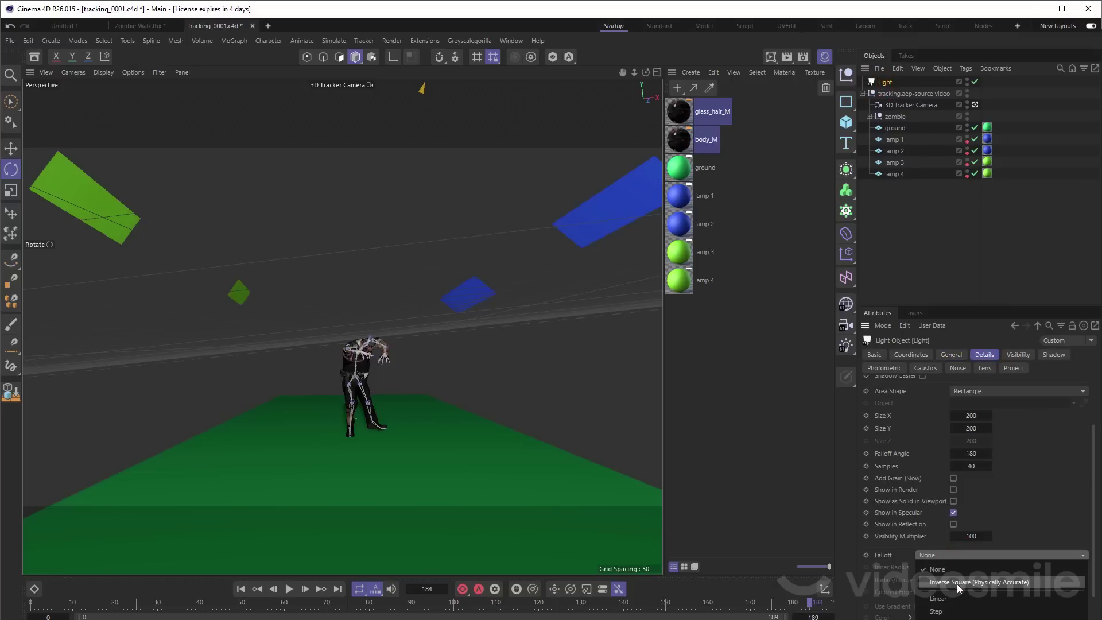
{"action": "left_click", "coordinate": [957, 584]}
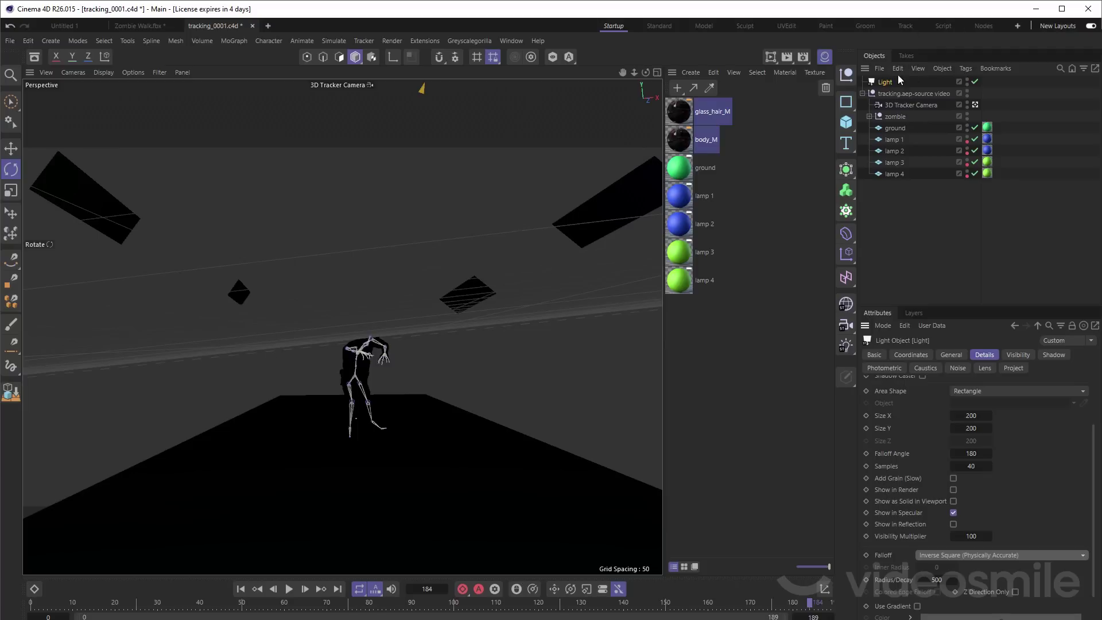
Step: Align the light with lamp 1, flatten its Y scale, and rotate it toward the zombie
{"action": "left_click_drag", "start_coordinate": [884, 84], "coordinate": [903, 139]}
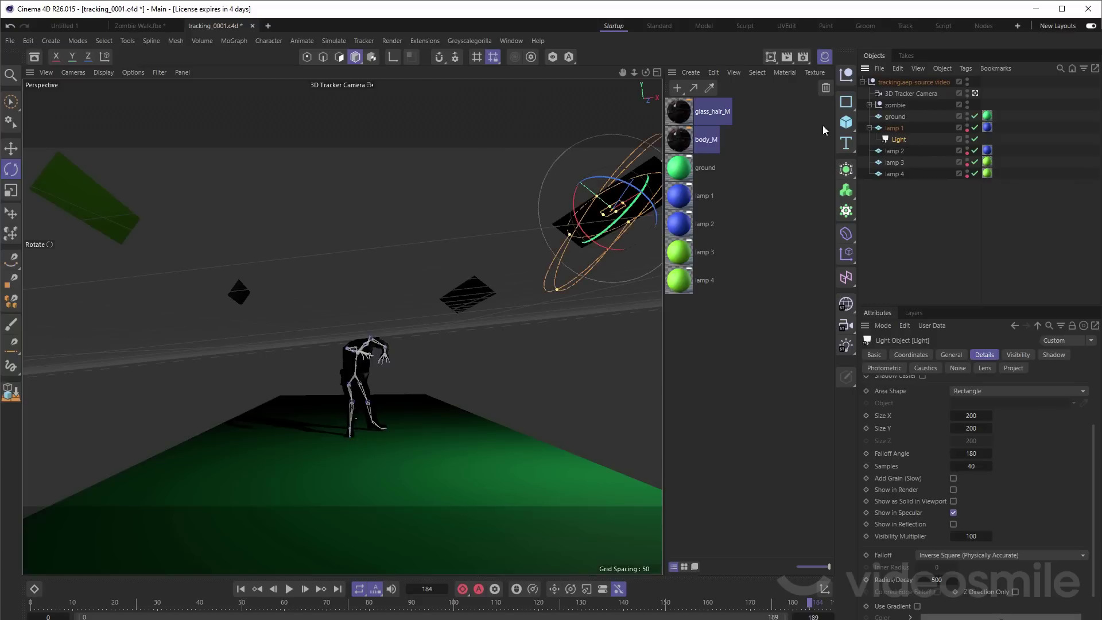
{"action": "left_click_drag", "start_coordinate": [902, 128], "coordinate": [903, 127]}
{"action": "left_click", "coordinate": [908, 356]}
{"action": "left_click", "coordinate": [1062, 424]}
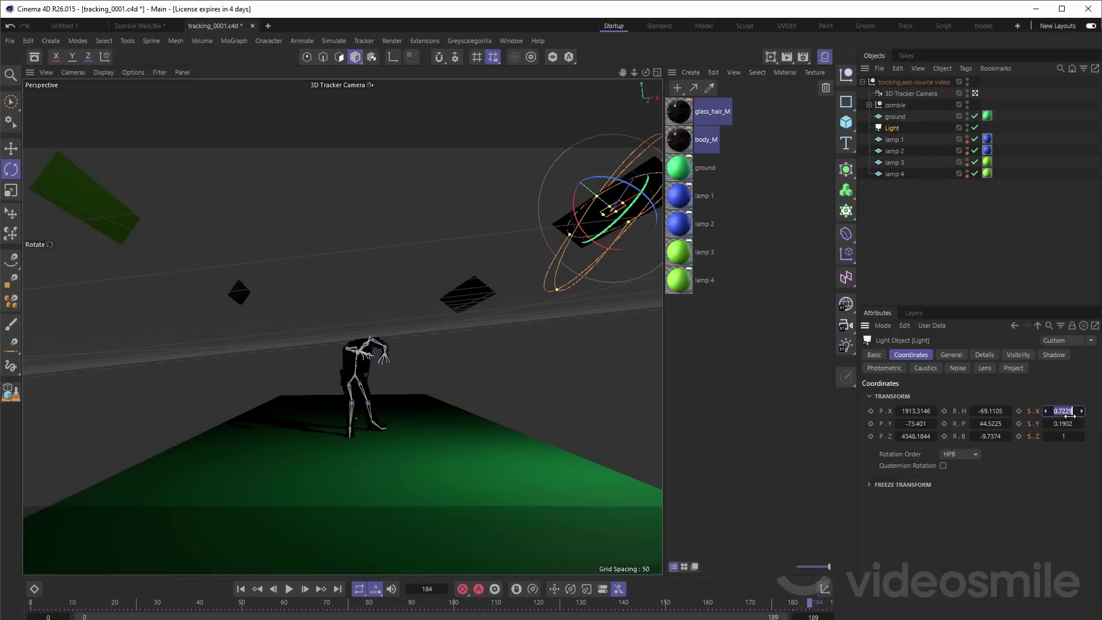
{"action": "type", "text": "1"}
{"action": "left_click", "coordinate": [1067, 397]}
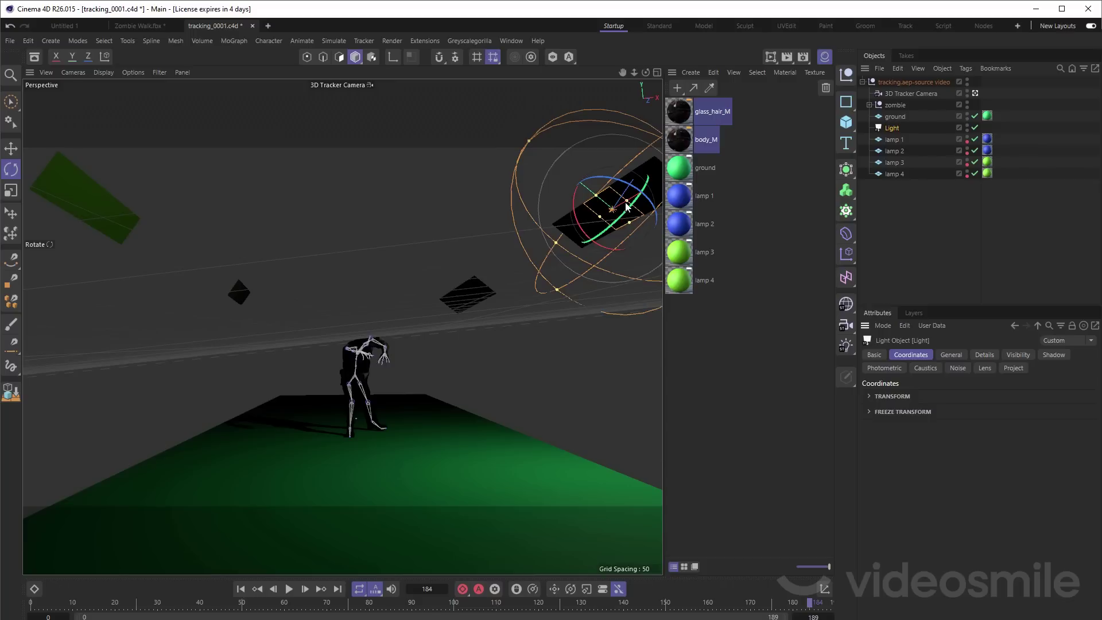
{"action": "left_click_drag", "start_coordinate": [626, 206], "coordinate": [615, 208]}
Step: Raise the light's Radius/Decay to 1427, preview the render, and parent it under lamp 2
{"action": "left_click", "coordinate": [950, 353]}
{"action": "left_click", "coordinate": [985, 354]}
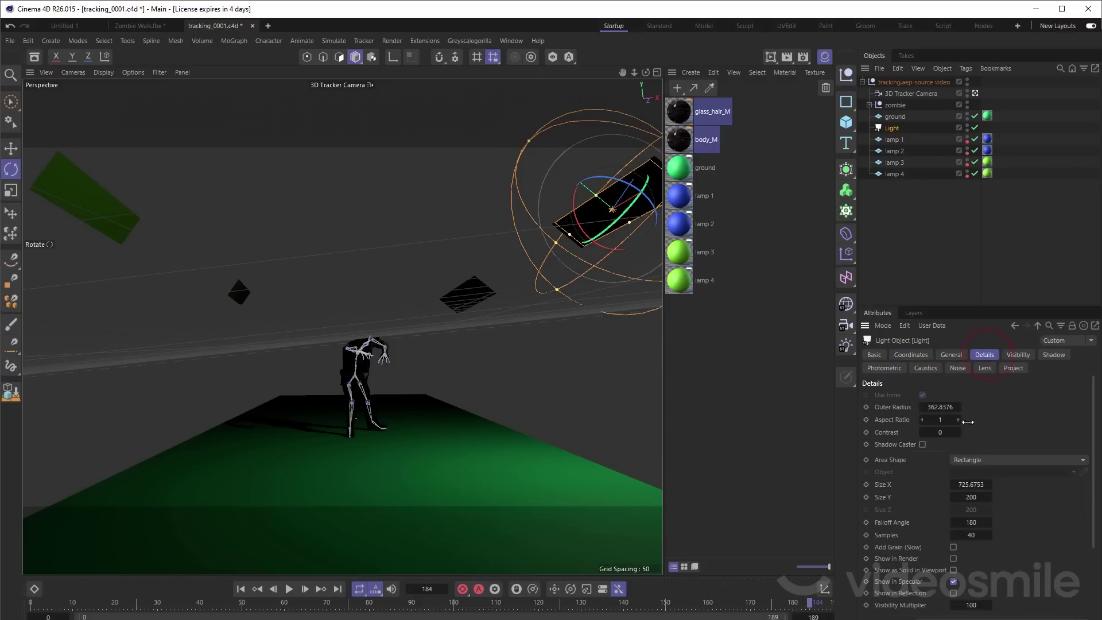
{"action": "scroll", "coordinate": [994, 562], "scroll_direction": "down", "scroll_amount": 4}
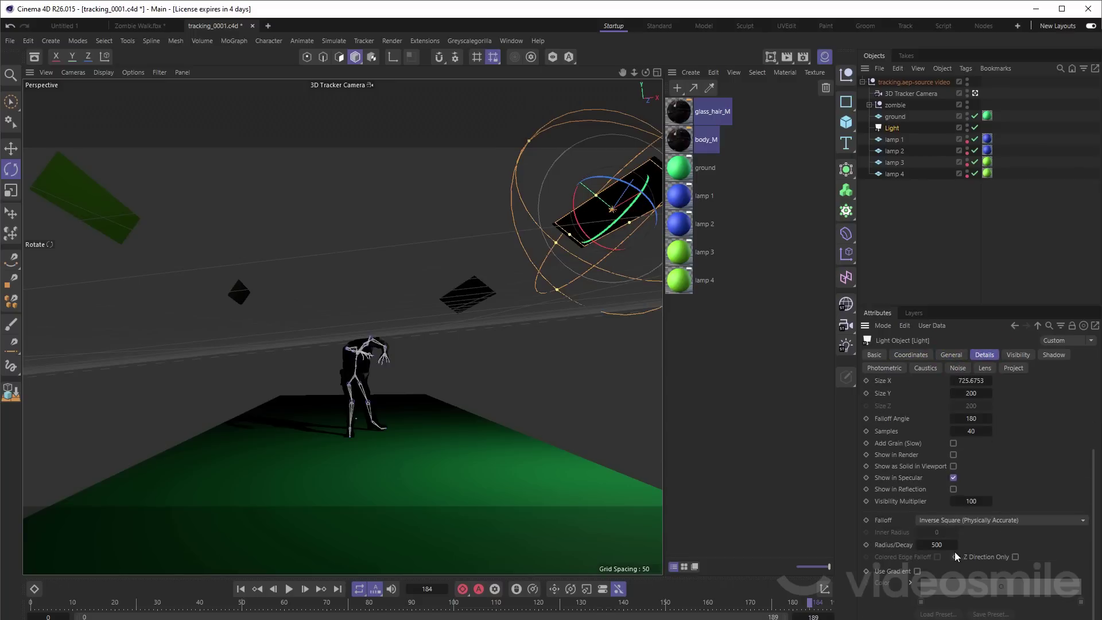
{"action": "left_click_drag", "start_coordinate": [955, 545], "coordinate": [1010, 545]}
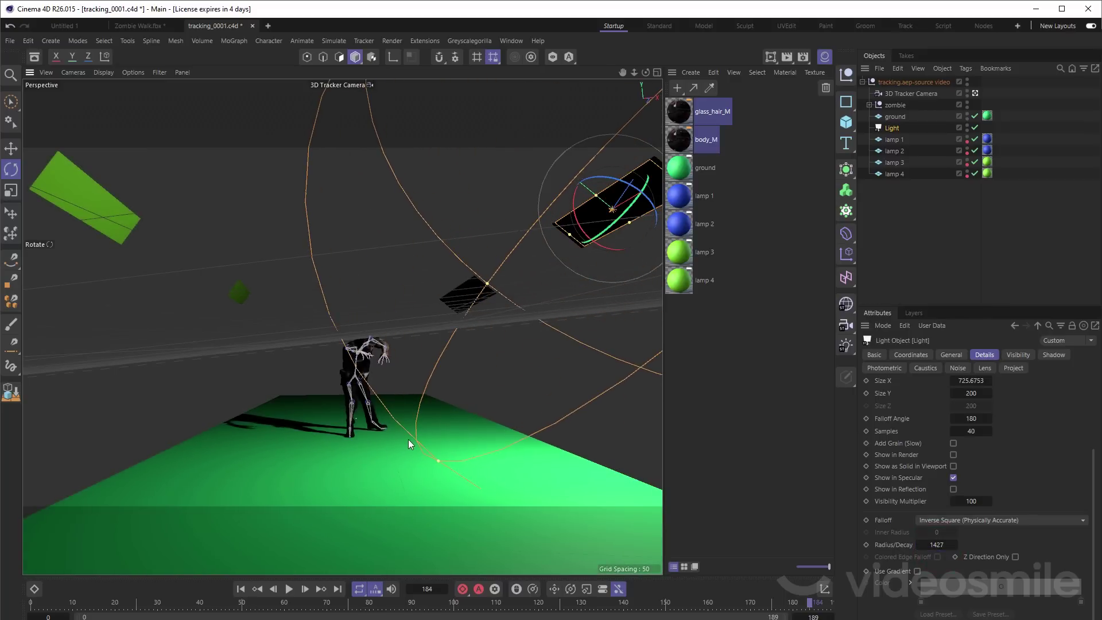
{"action": "key", "text": "ctrl+r"}
{"action": "left_click_drag", "start_coordinate": [895, 133], "coordinate": [894, 151]}
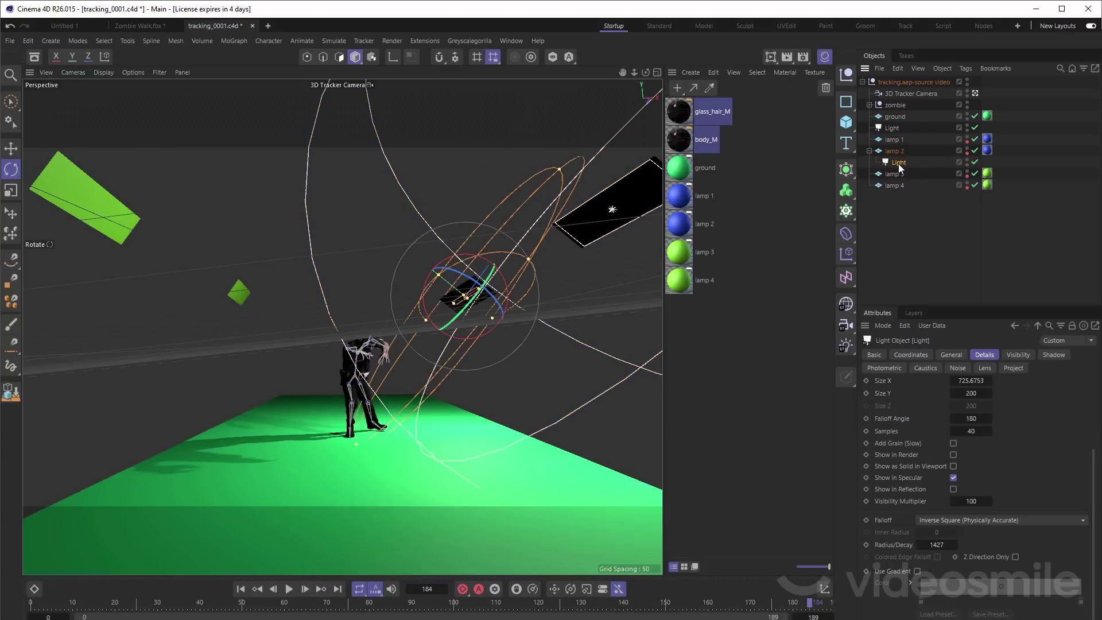
Step: Move the copied light out beside lamp 2 and adjust its X scale
{"action": "left_click_drag", "start_coordinate": [898, 164], "coordinate": [895, 145]}
{"action": "left_click", "coordinate": [915, 355]}
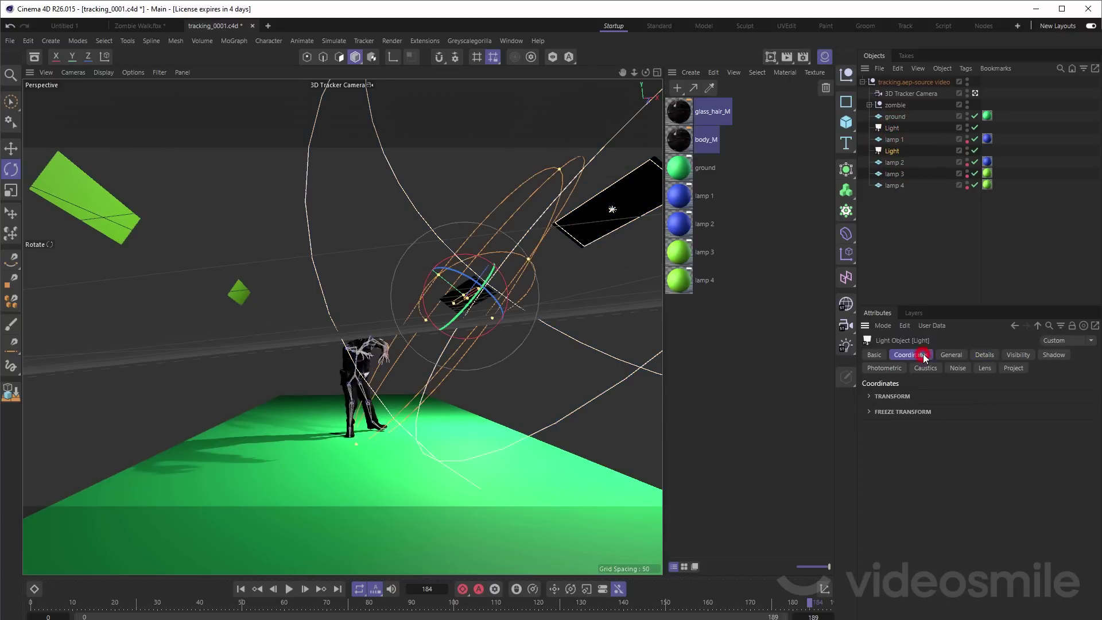
{"action": "left_click", "coordinate": [910, 394]}
{"action": "left_click_drag", "start_coordinate": [1058, 410], "coordinate": [1056, 402]}
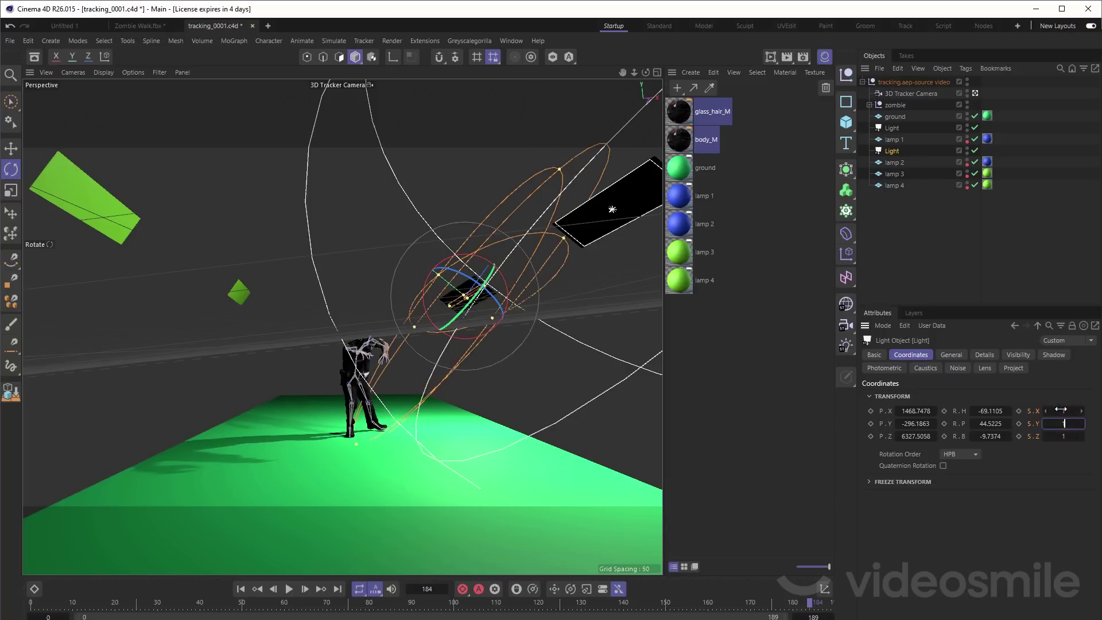
{"action": "left_click", "coordinate": [1055, 395]}
Step: Place a light copy under lamp 3, undoing an accidental move
{"action": "left_click_drag", "start_coordinate": [892, 151], "coordinate": [898, 173]}
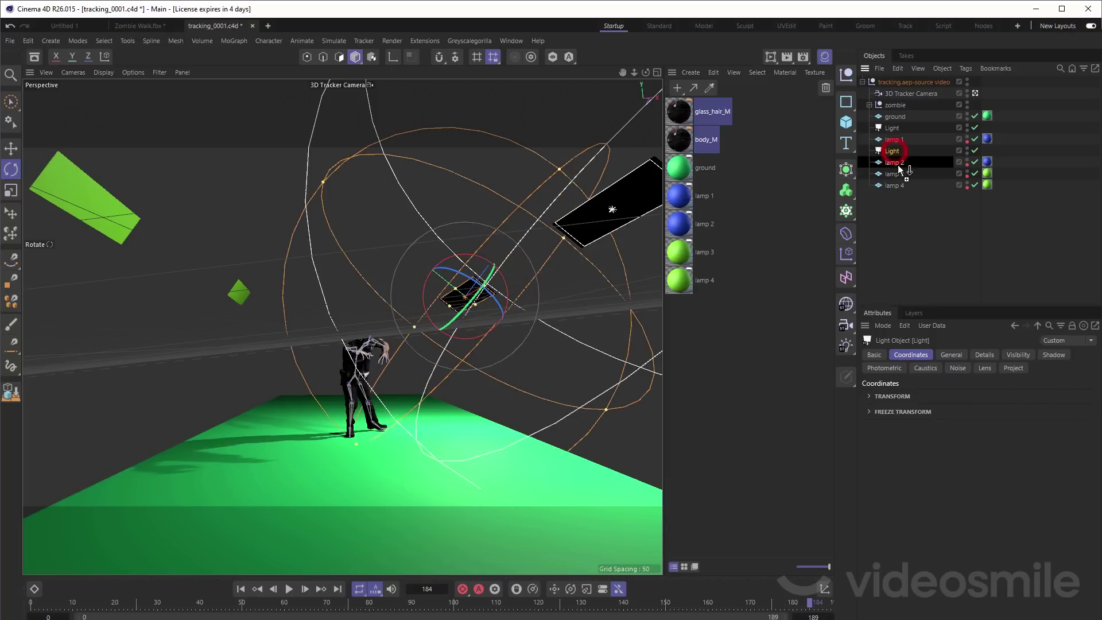
{"action": "left_click", "coordinate": [900, 185]}
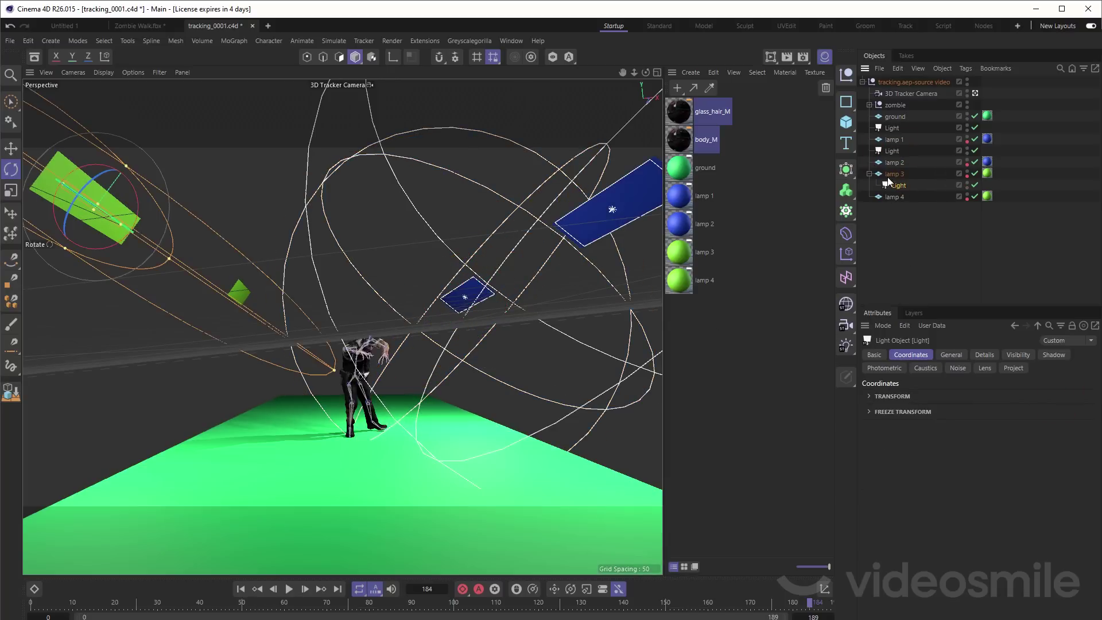
{"action": "left_click", "coordinate": [1056, 396]}
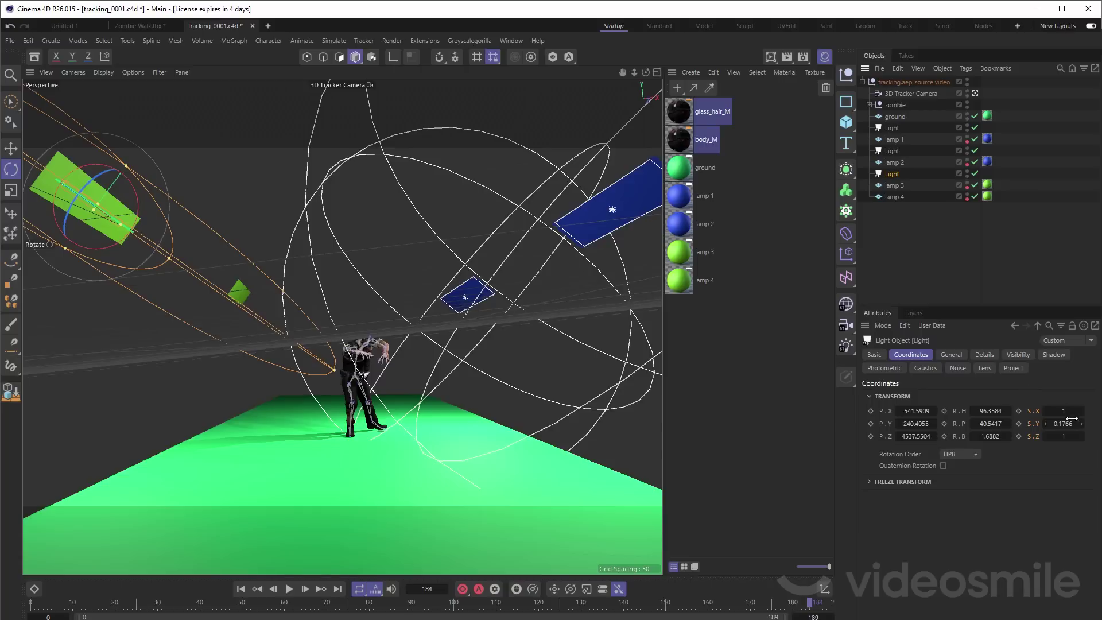
{"action": "left_click", "coordinate": [1056, 396]}
{"action": "key", "text": "ctrl+z"}
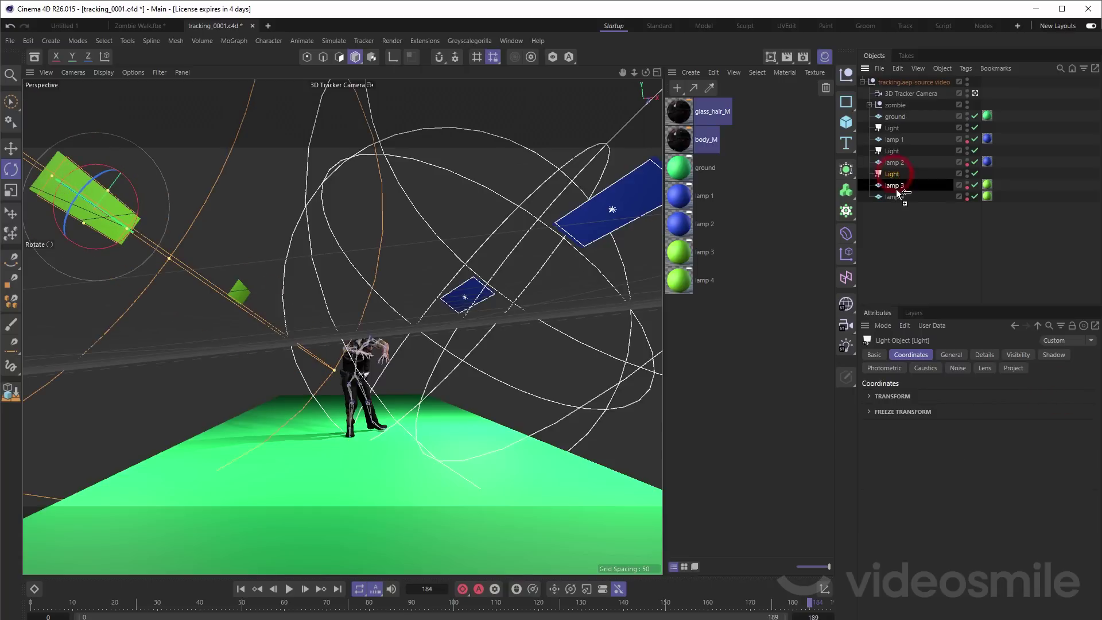
Step: Place a light copy under lamp 4, set its Y scale to 1, and save the project
{"action": "left_click_drag", "start_coordinate": [893, 175], "coordinate": [896, 193], "text": "ctrl"}
{"action": "left_click", "coordinate": [892, 396]}
{"action": "double_click", "coordinate": [1063, 424]}
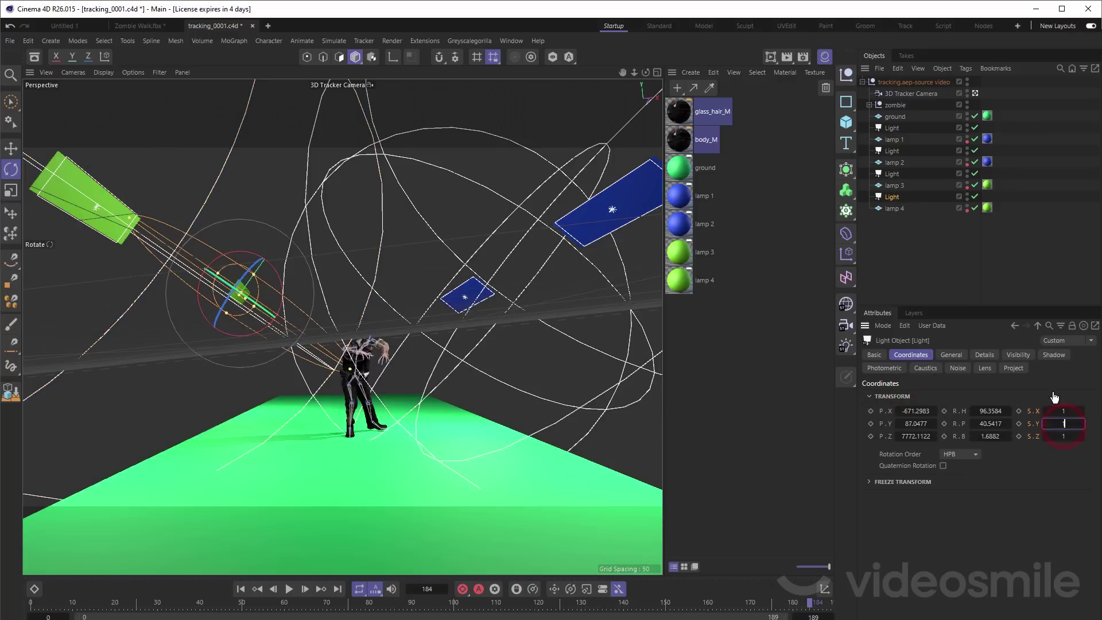
{"action": "type", "text": "1"}
{"action": "key", "text": "Return"}
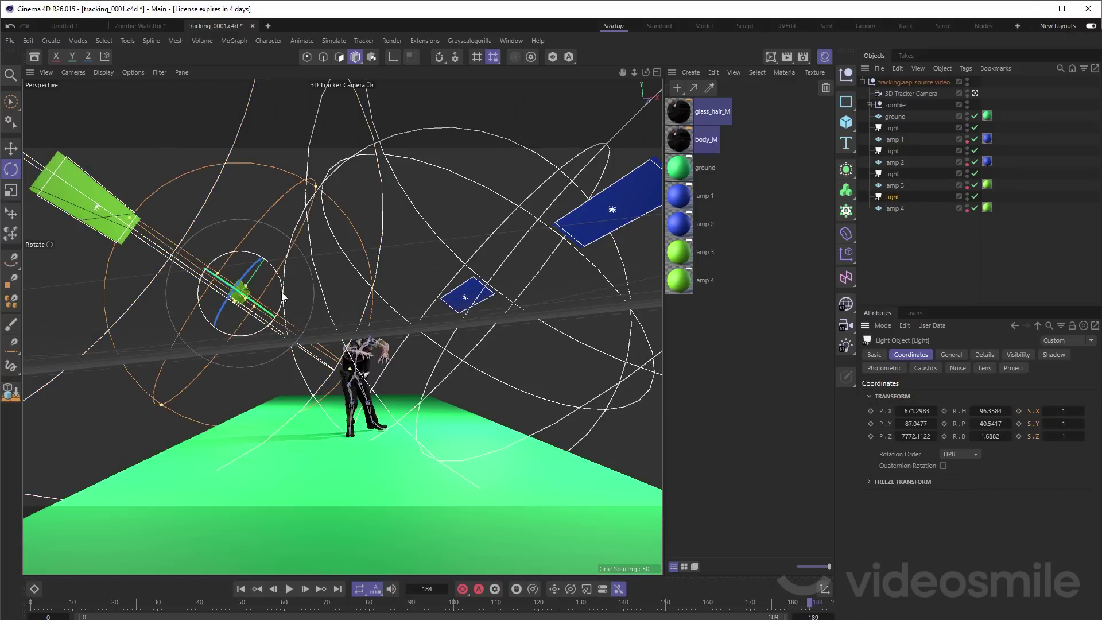
{"action": "key", "text": "ctrl+s"}
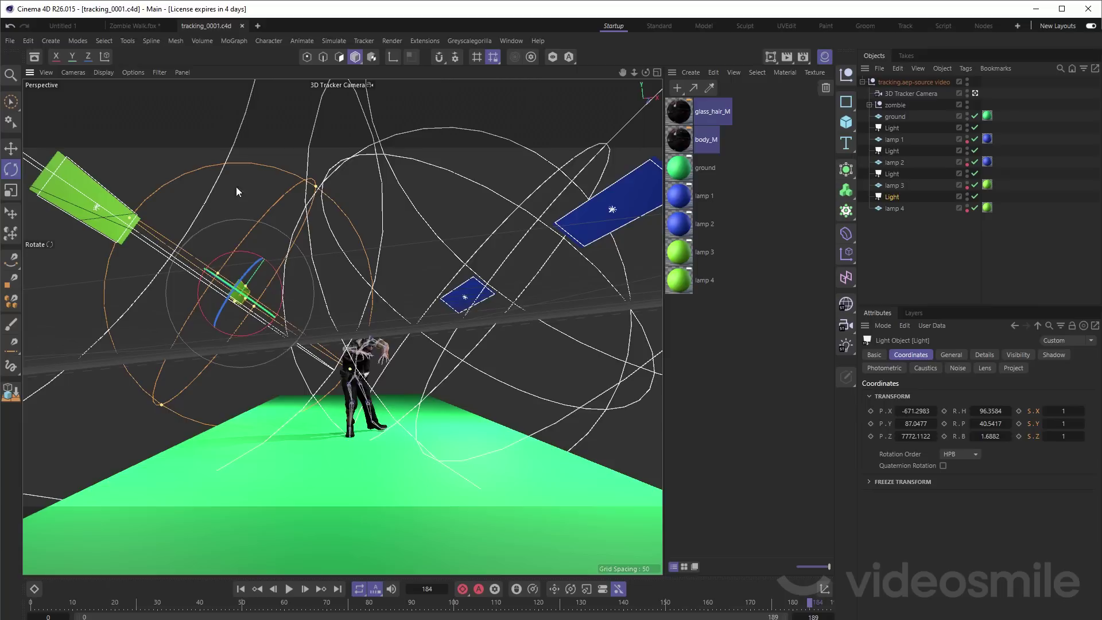
Step: Start the interactive render region and stretch its corners to cover nearly the entire viewport
{"action": "key", "text": "alt+r"}
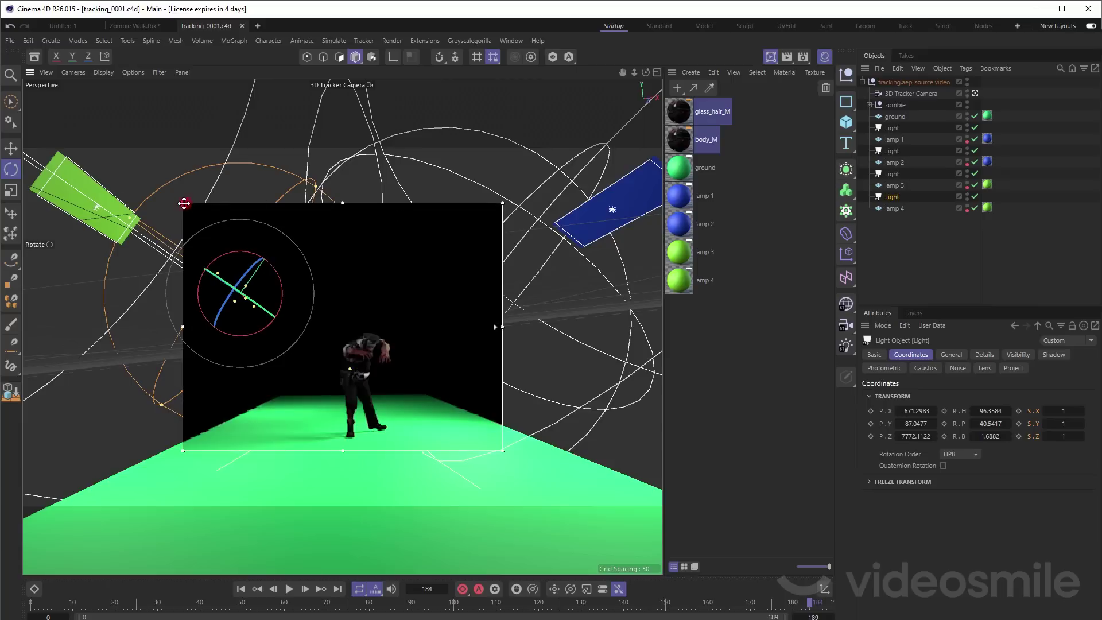
{"action": "left_click_drag", "start_coordinate": [184, 203], "coordinate": [23, 143]}
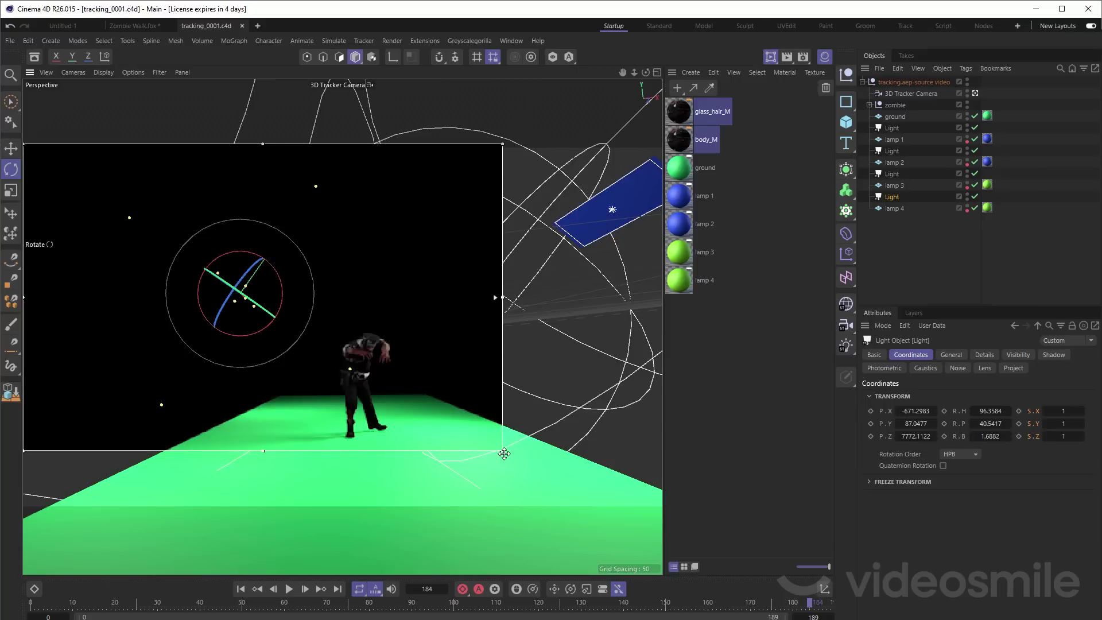
{"action": "left_click_drag", "start_coordinate": [503, 451], "coordinate": [683, 509]}
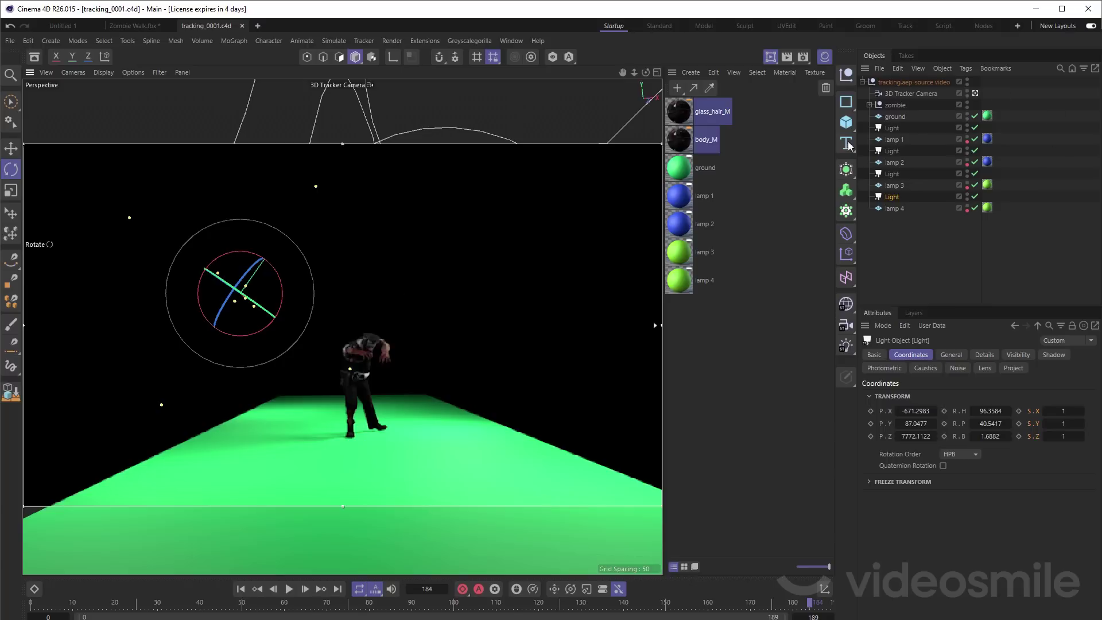
Step: Add an Area Light as a child of ground and name it 'Ground Light'
{"action": "left_click", "coordinate": [847, 344]}
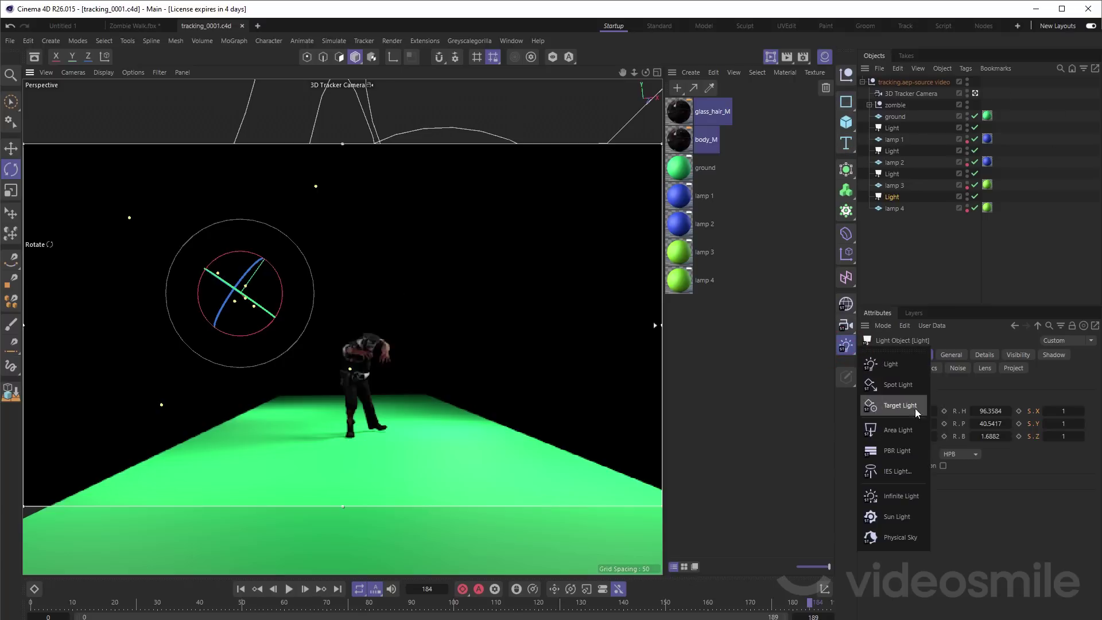
{"action": "left_click", "coordinate": [887, 439]}
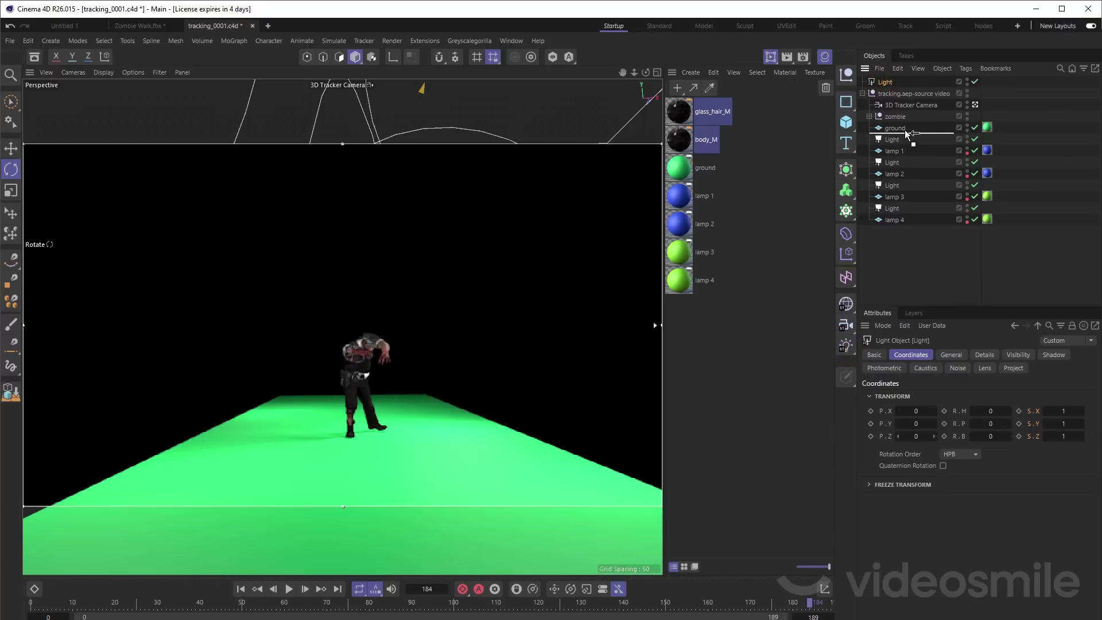
{"action": "mouse_move", "coordinate": [885, 83]}
{"action": "left_mouse_down"}
{"action": "mouse_move", "coordinate": [906, 130]}
{"action": "mouse_move", "coordinate": [899, 119]}
{"action": "left_mouse_up"}
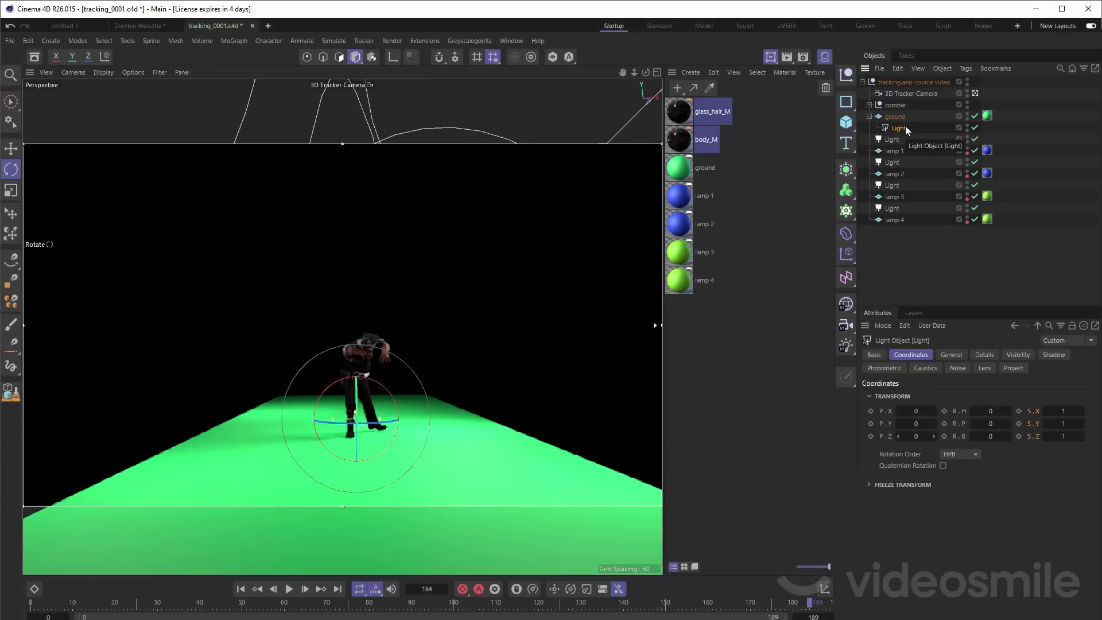
{"action": "double_click", "coordinate": [894, 116]}
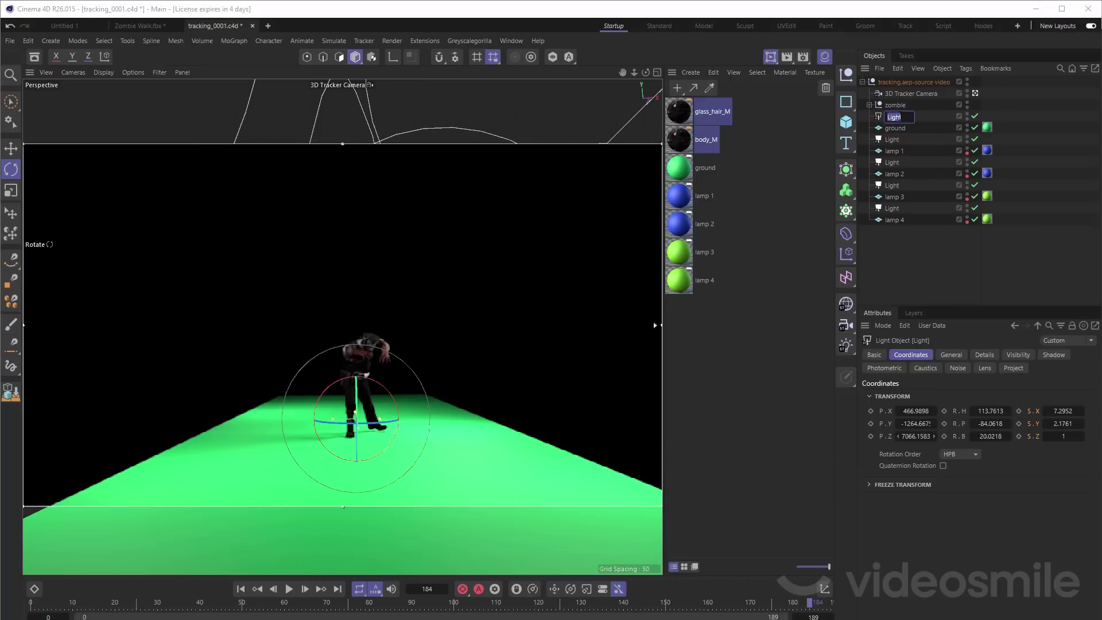
{"action": "type", "text": "Ground Light"}
{"action": "key", "text": "Return"}
Step: Set the Ground Light's scale to 1, give it Area shadows, and add ground to its Project list
{"action": "left_click", "coordinate": [1064, 411]}
{"action": "type", "text": "1"}
{"action": "key", "text": "Tab"}
{"action": "type", "text": "1"}
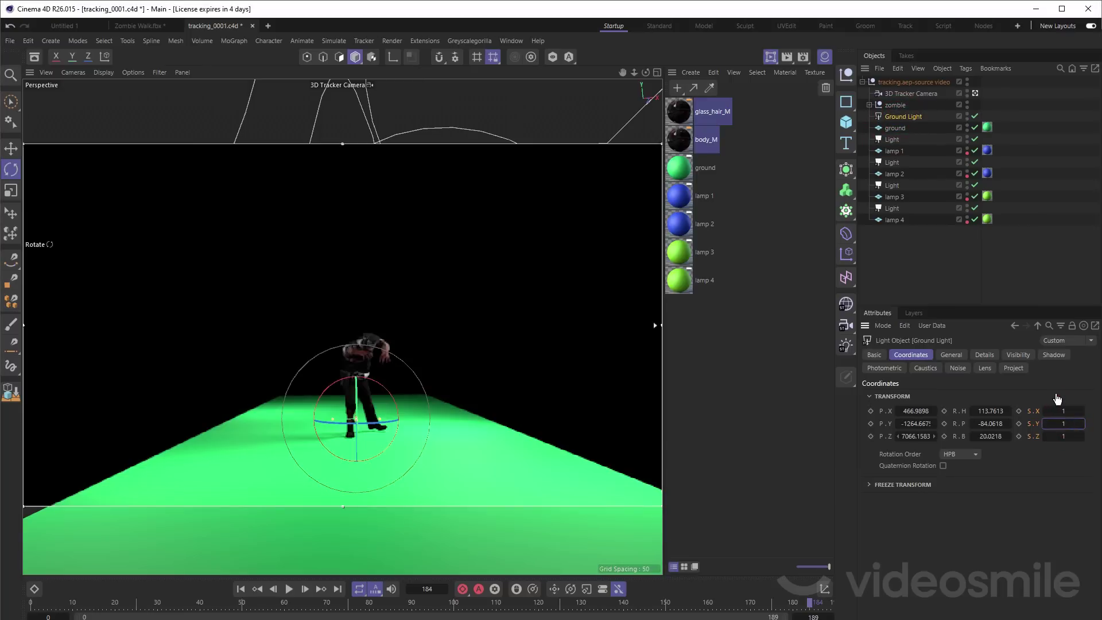
{"action": "left_click", "coordinate": [951, 355]}
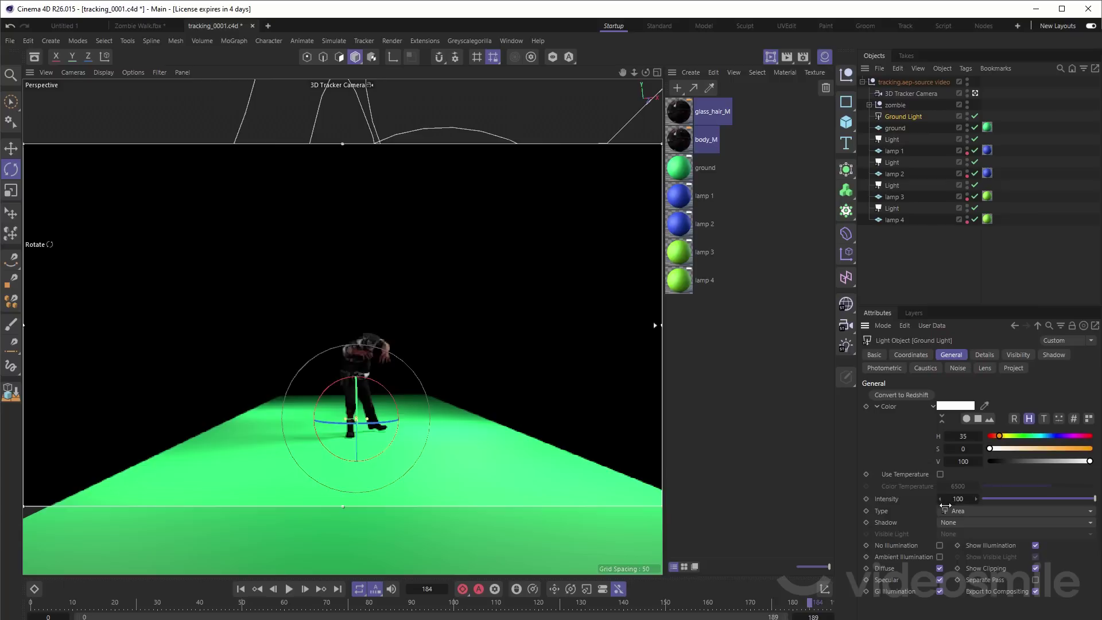
{"action": "left_click", "coordinate": [956, 523]}
{"action": "left_click", "coordinate": [970, 570]}
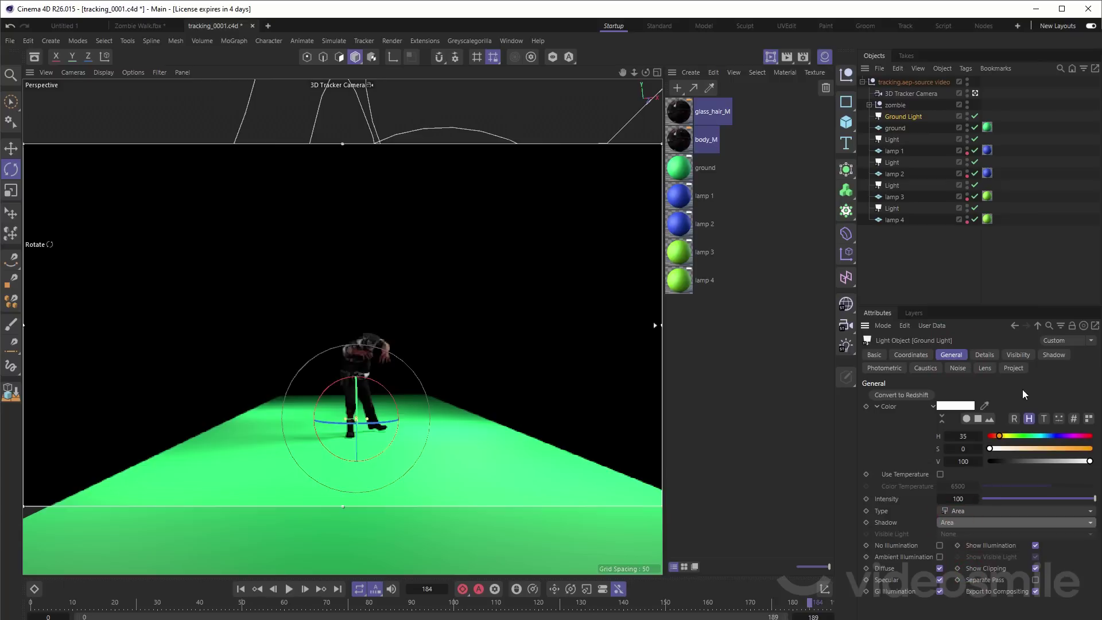
{"action": "left_click", "coordinate": [1013, 368]}
{"action": "left_click_drag", "start_coordinate": [895, 128], "coordinate": [954, 469]}
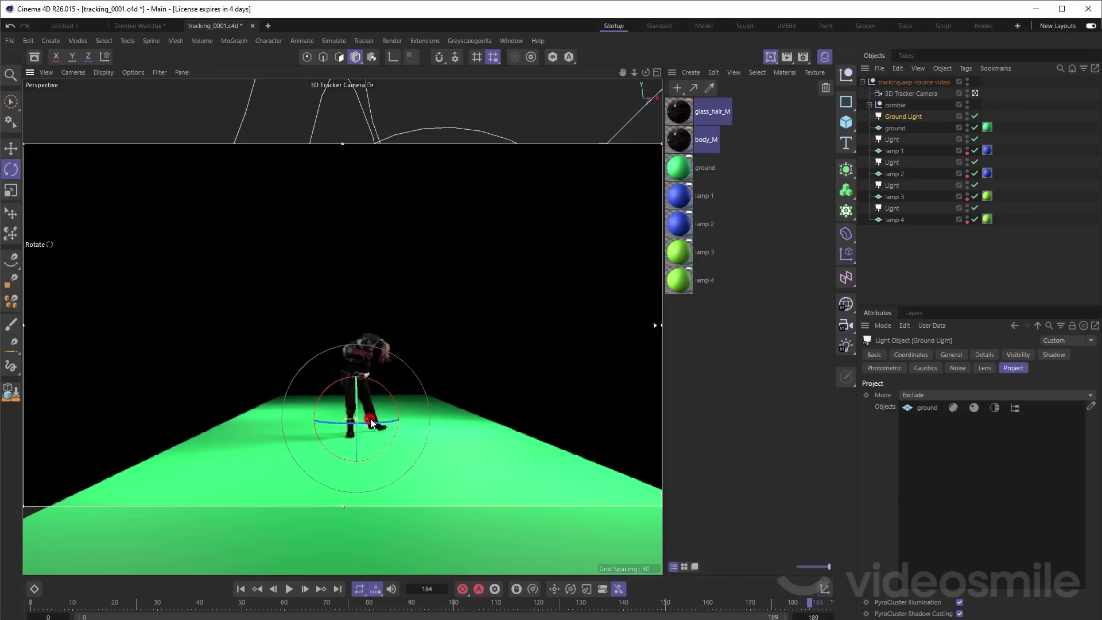
Step: Rotate the Ground Light, widen its Size X to 6670, and set intensity to 200
{"action": "left_click_drag", "start_coordinate": [370, 423], "coordinate": [514, 419]}
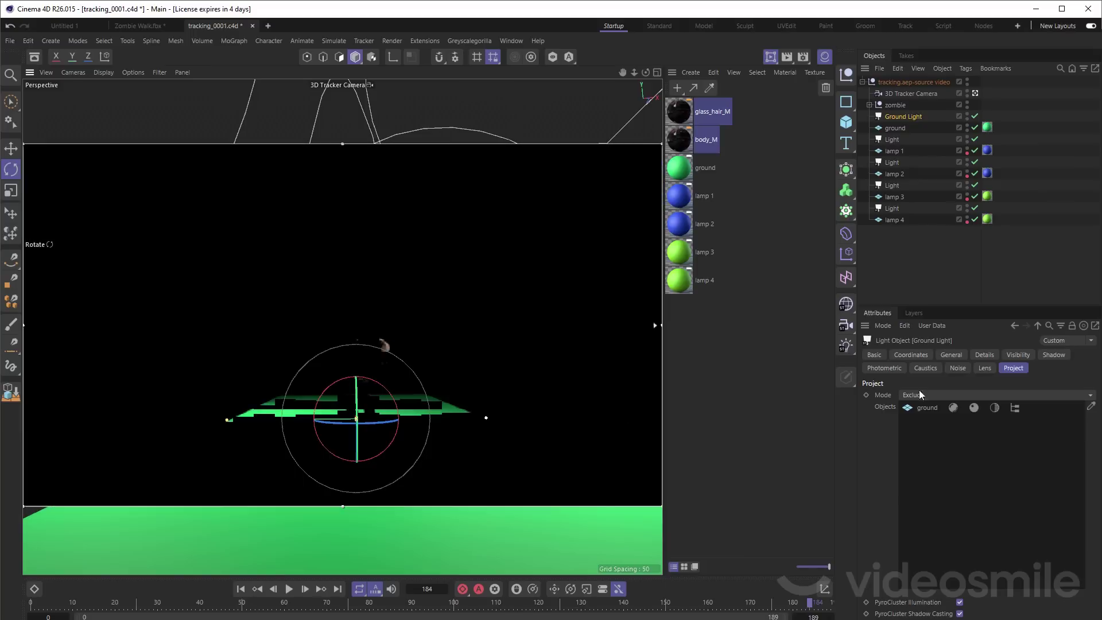
{"action": "left_click", "coordinate": [985, 355]}
{"action": "left_click_drag", "start_coordinate": [971, 485], "coordinate": [1062, 485]}
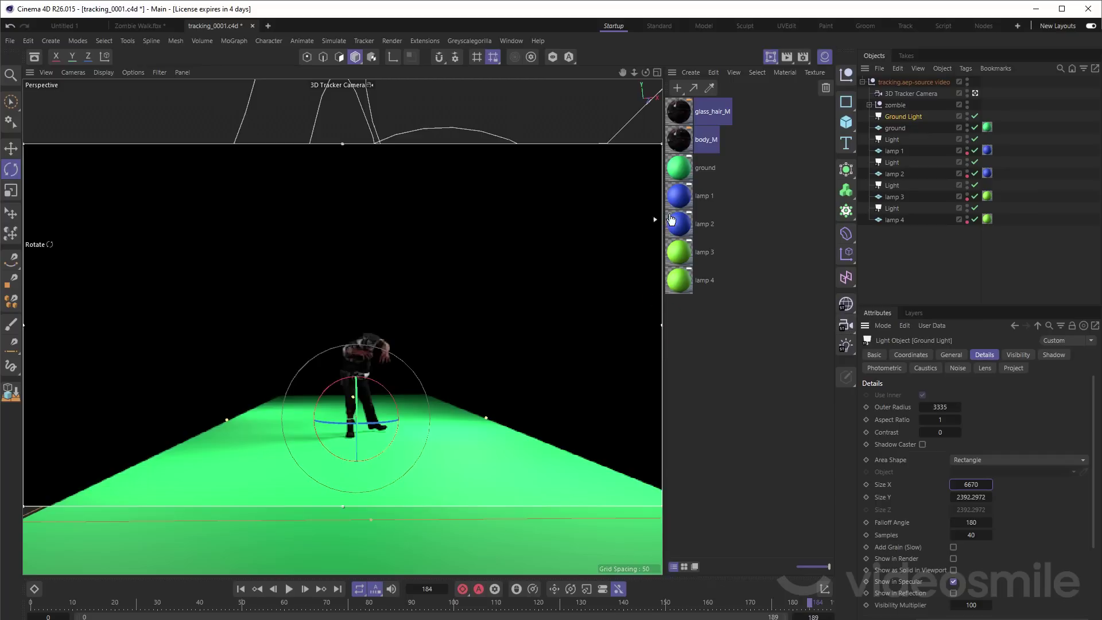
{"action": "left_click_drag", "start_coordinate": [656, 325], "coordinate": [671, 205]}
{"action": "left_click", "coordinate": [951, 355]}
{"action": "left_click", "coordinate": [957, 499]}
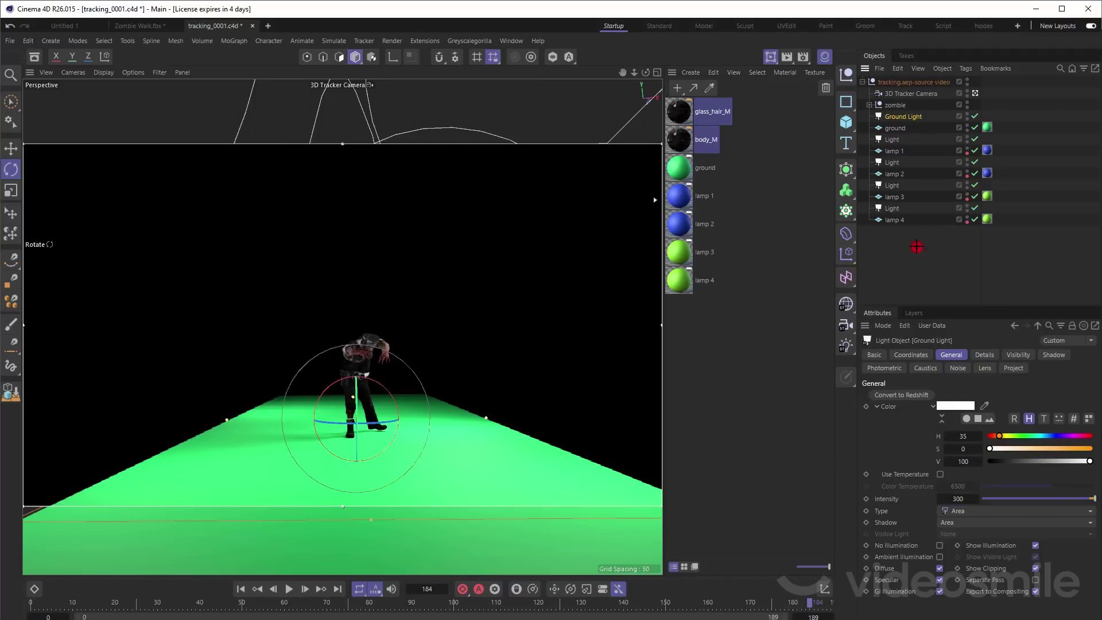
{"action": "left_click", "coordinate": [947, 500]}
Step: Lower the other light under ground to intensity 150
{"action": "left_click", "coordinate": [898, 140]}
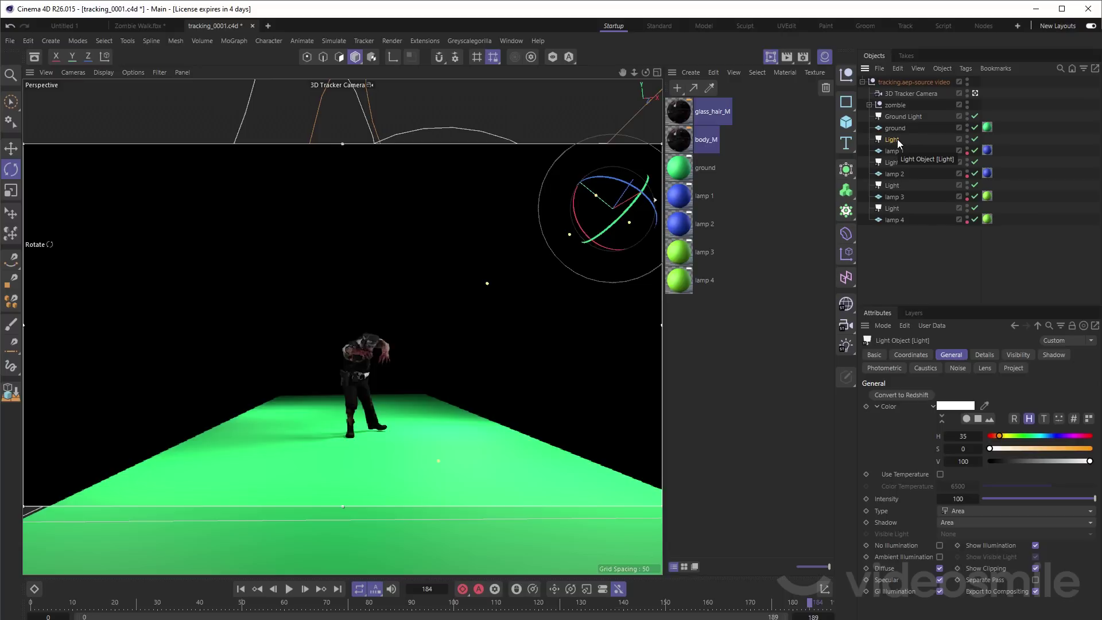
{"action": "left_click", "coordinate": [963, 499]}
{"action": "type", "text": "300"}
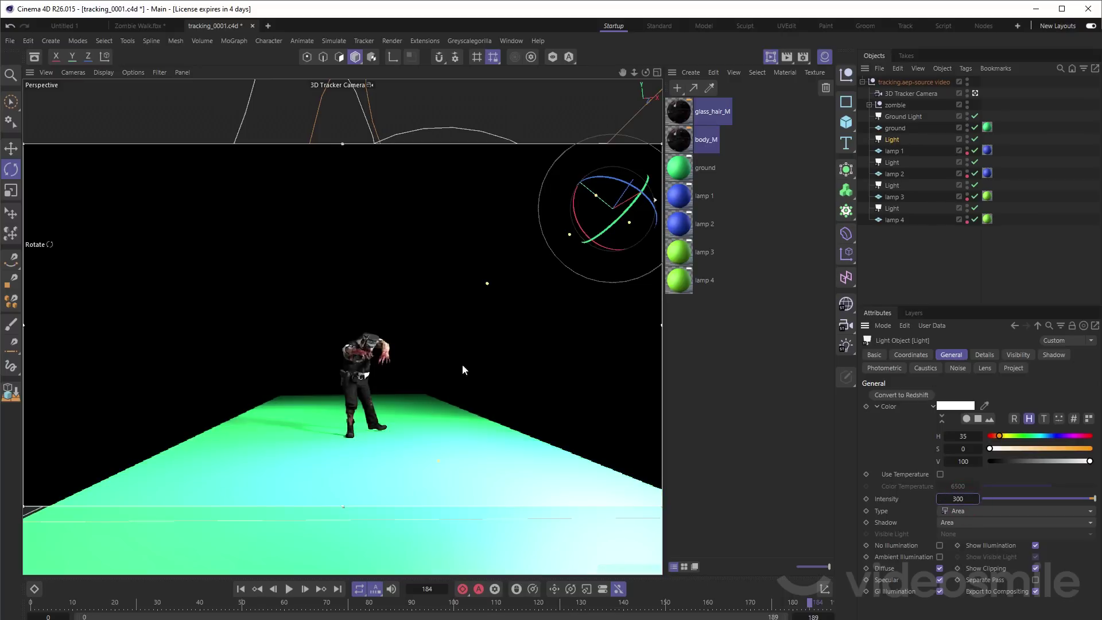
{"action": "left_click", "coordinate": [959, 499]}
{"action": "type", "text": "150"}
{"action": "key", "text": "Return"}
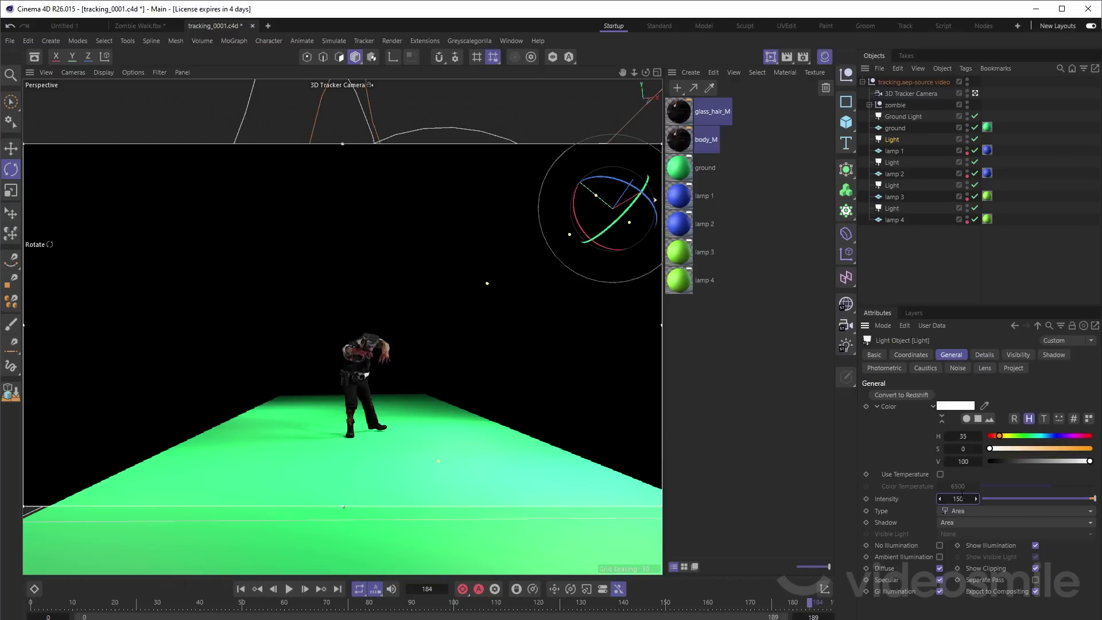
Step: Lower another light's intensity to 125 and move the timeline to frame 126
{"action": "left_click", "coordinate": [892, 209]}
{"action": "left_click", "coordinate": [962, 499]}
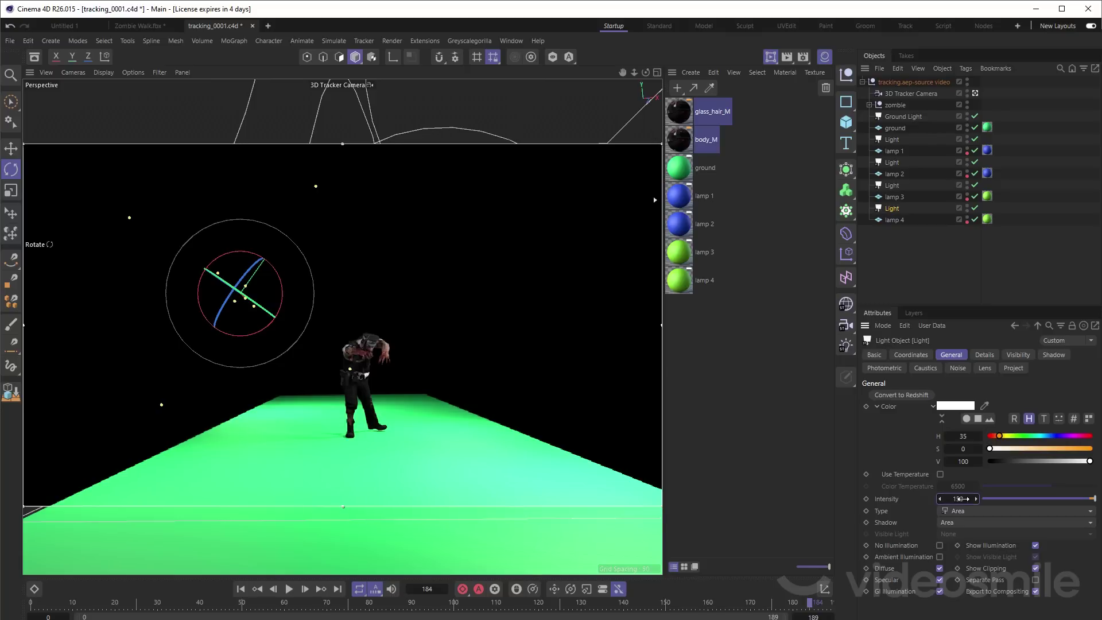
{"action": "type", "text": "1"}
{"action": "left_click", "coordinate": [567, 605]}
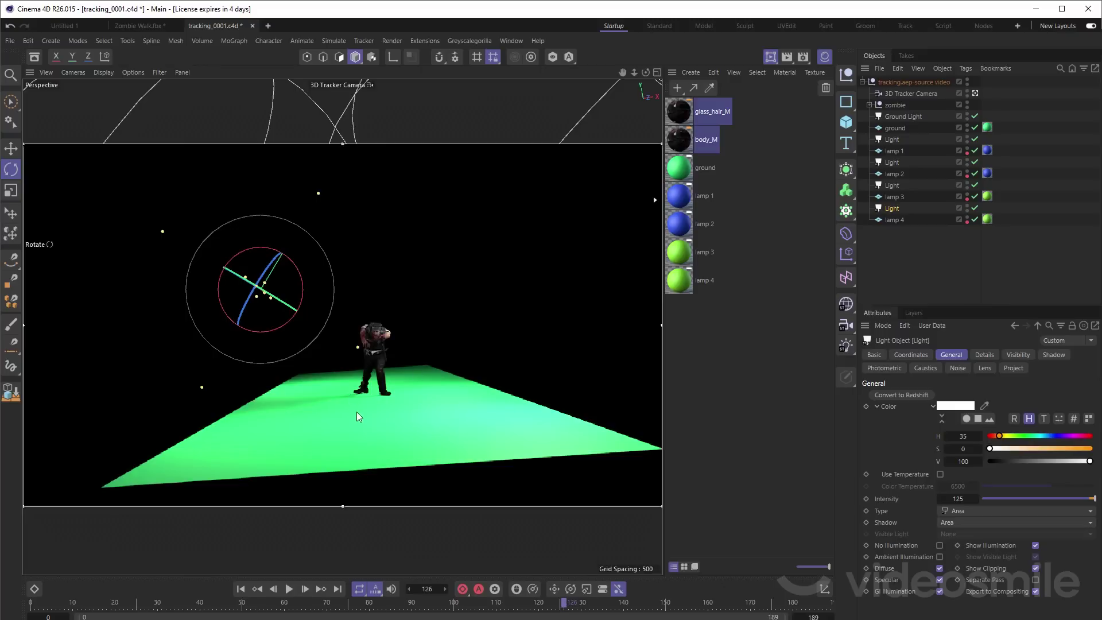
{"action": "left_click", "coordinate": [892, 162]}
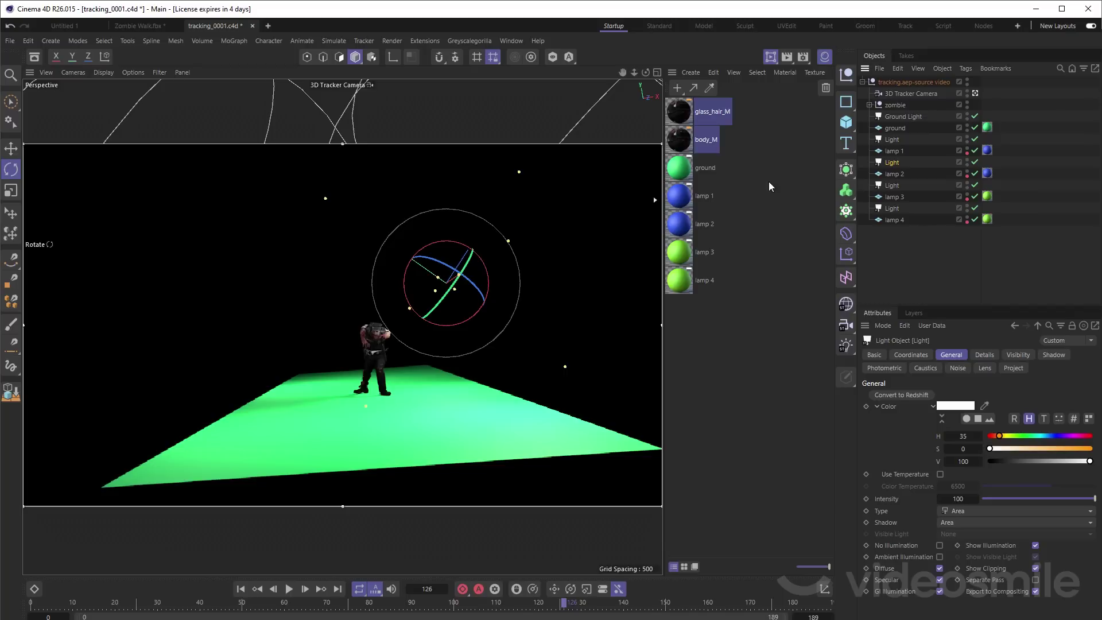
{"action": "left_click", "coordinate": [691, 72]}
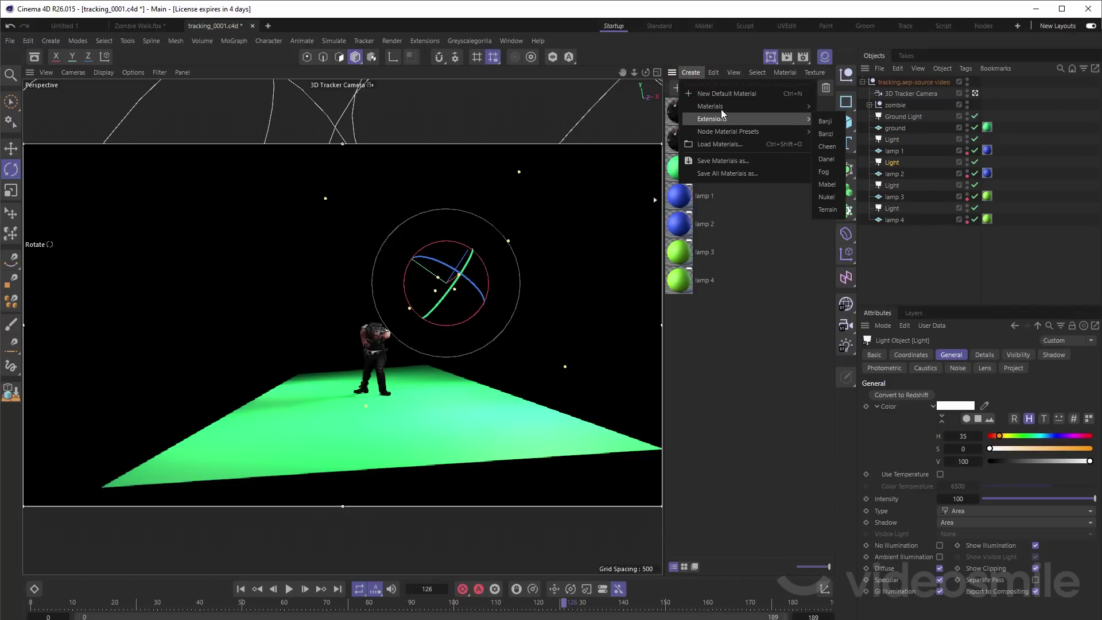
Step: Create a Shadow Catcher material and apply it to ground
{"action": "mouse_move", "coordinate": [721, 108]}
{"action": "left_click", "coordinate": [877, 221]}
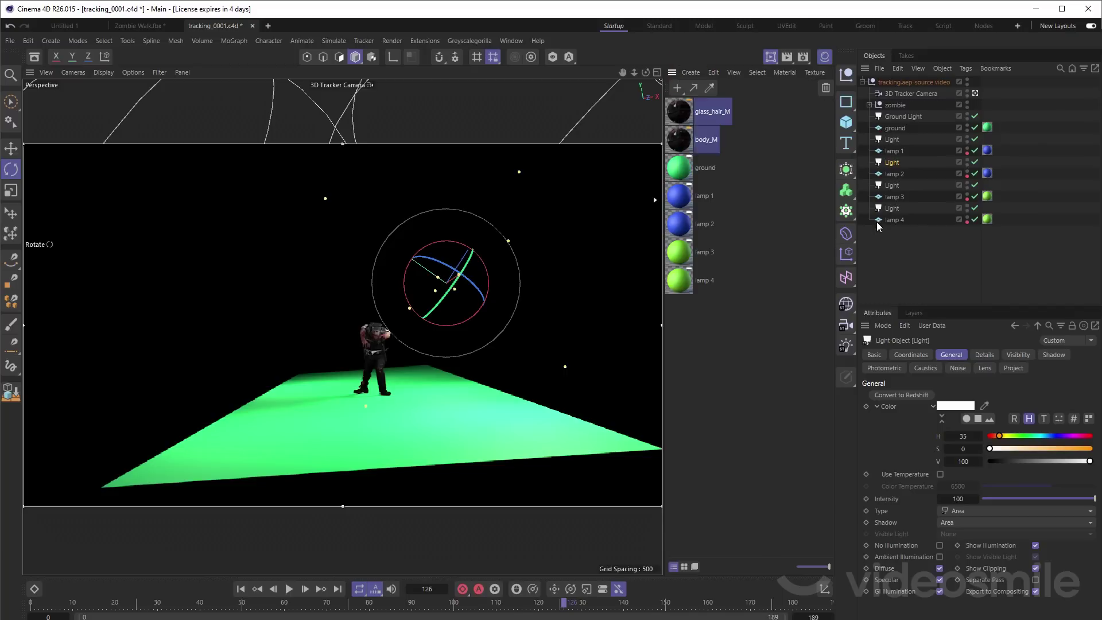
{"action": "left_click_drag", "start_coordinate": [714, 120], "coordinate": [895, 128]}
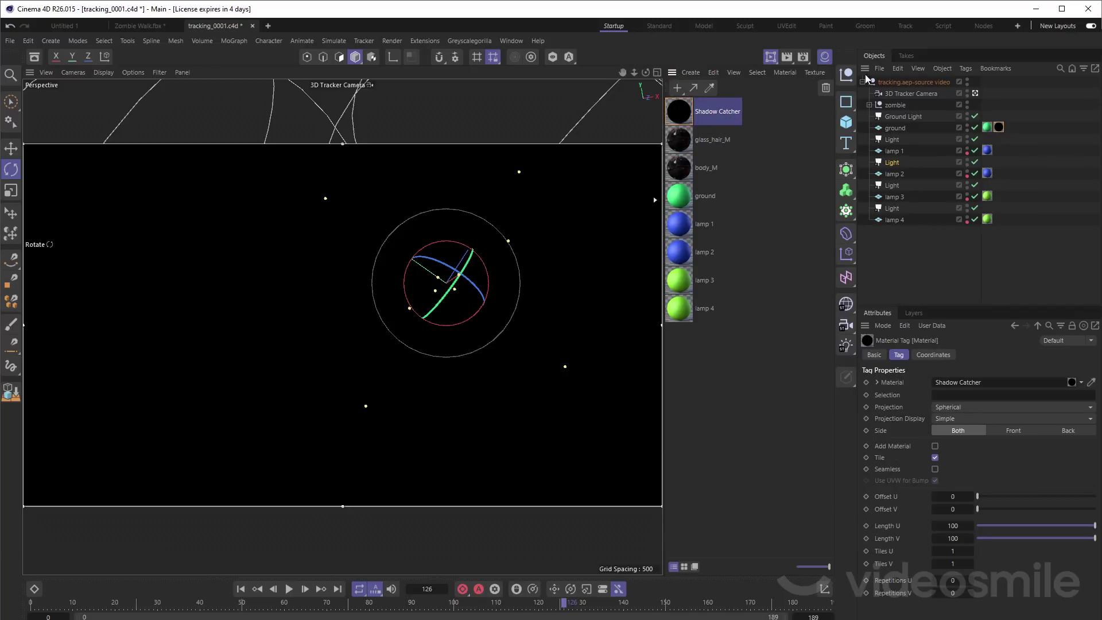
Step: Add a Compositing tag to the zombie with Object Buffer 1 enabled
{"action": "left_click", "coordinate": [896, 105]}
{"action": "right_click", "coordinate": [884, 105]}
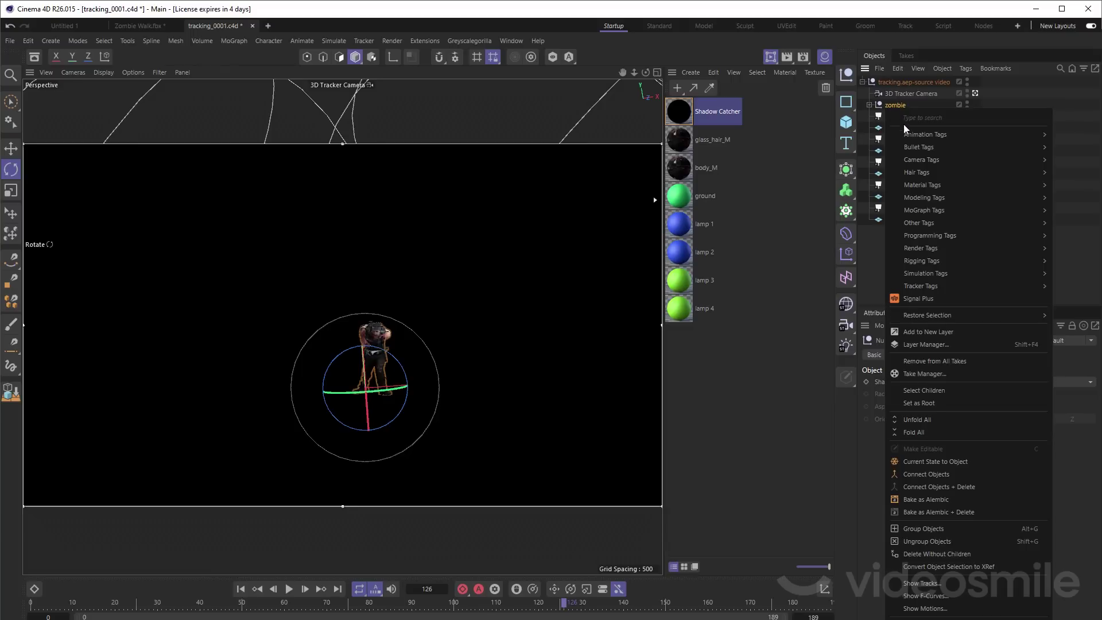
{"action": "mouse_move", "coordinate": [921, 229]}
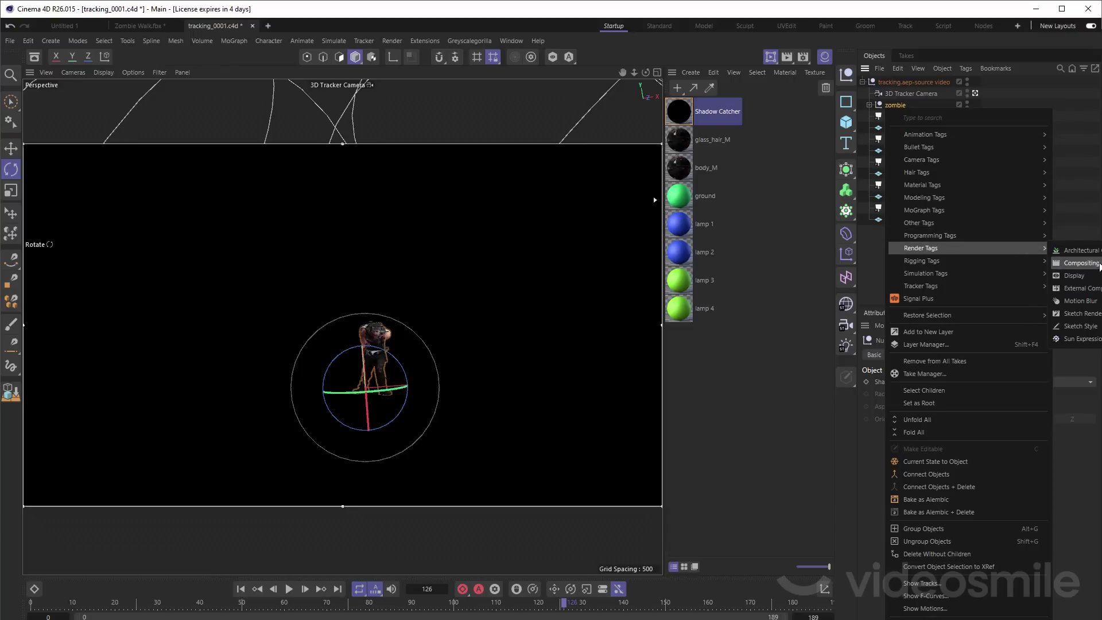
{"action": "left_click", "coordinate": [1076, 253]}
{"action": "left_click", "coordinate": [901, 381]}
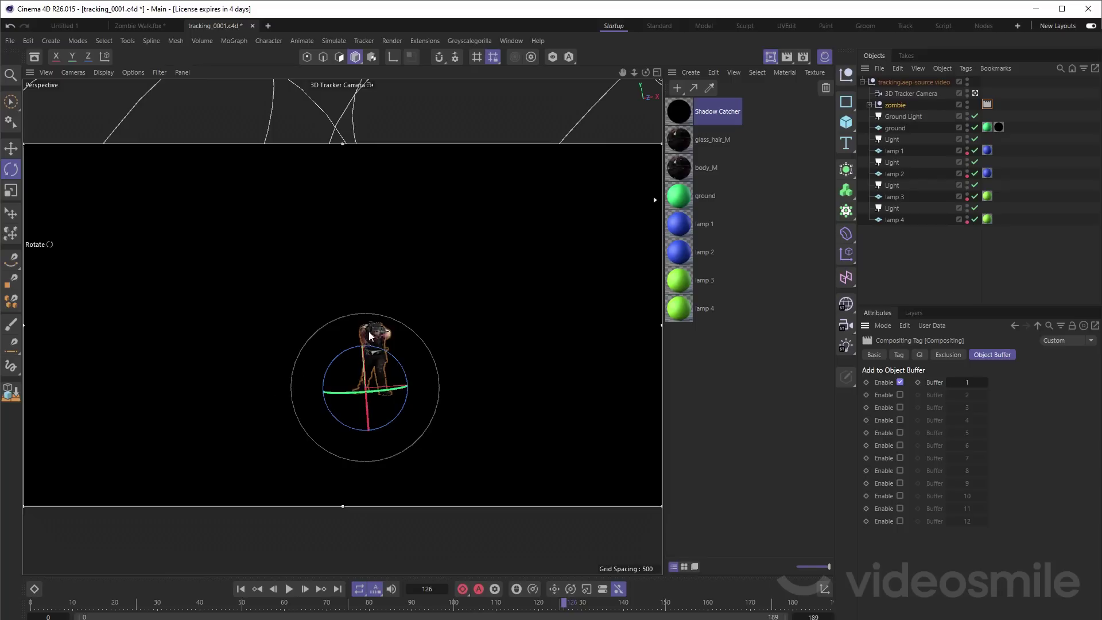
Step: Open Render Settings, edit the output file path, and enable the alpha channel
{"action": "left_click", "coordinate": [806, 54]}
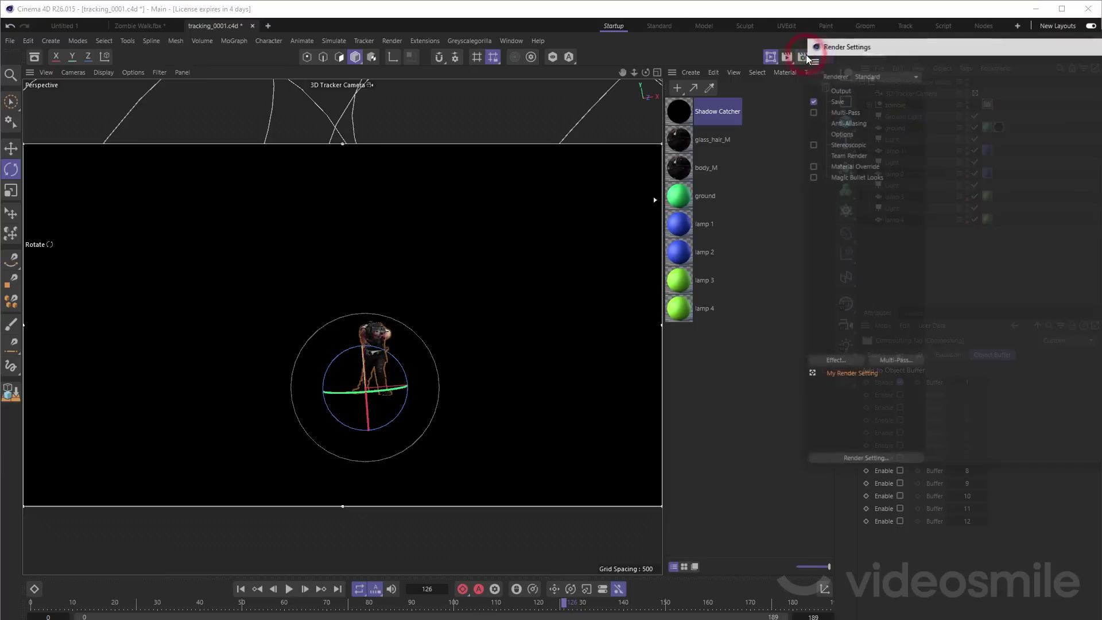
{"action": "left_click_drag", "start_coordinate": [846, 48], "coordinate": [475, 151]}
{"action": "left_click", "coordinate": [465, 203]}
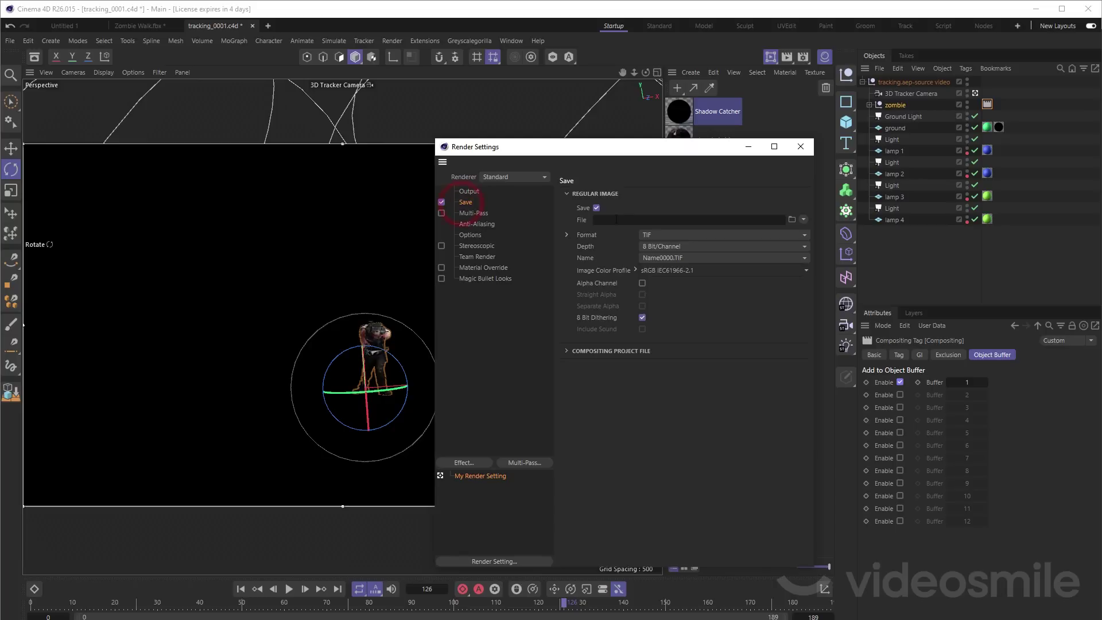
{"action": "left_click", "coordinate": [620, 219]}
{"action": "type", "text": "render/$pr"}
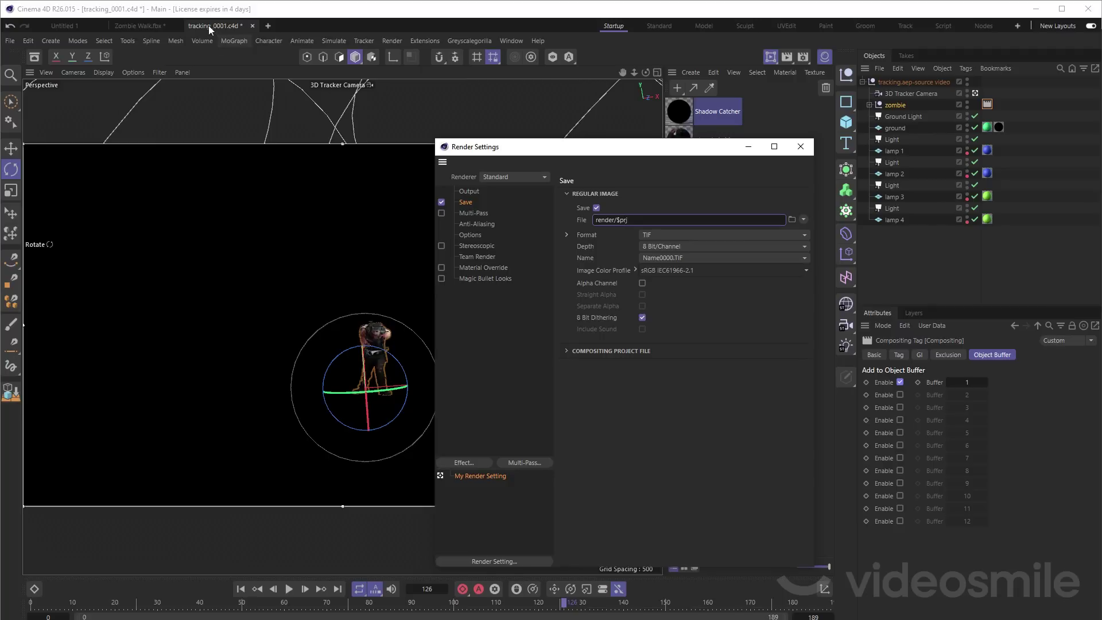
{"action": "type", "text": "j"}
{"action": "left_click", "coordinate": [642, 284]}
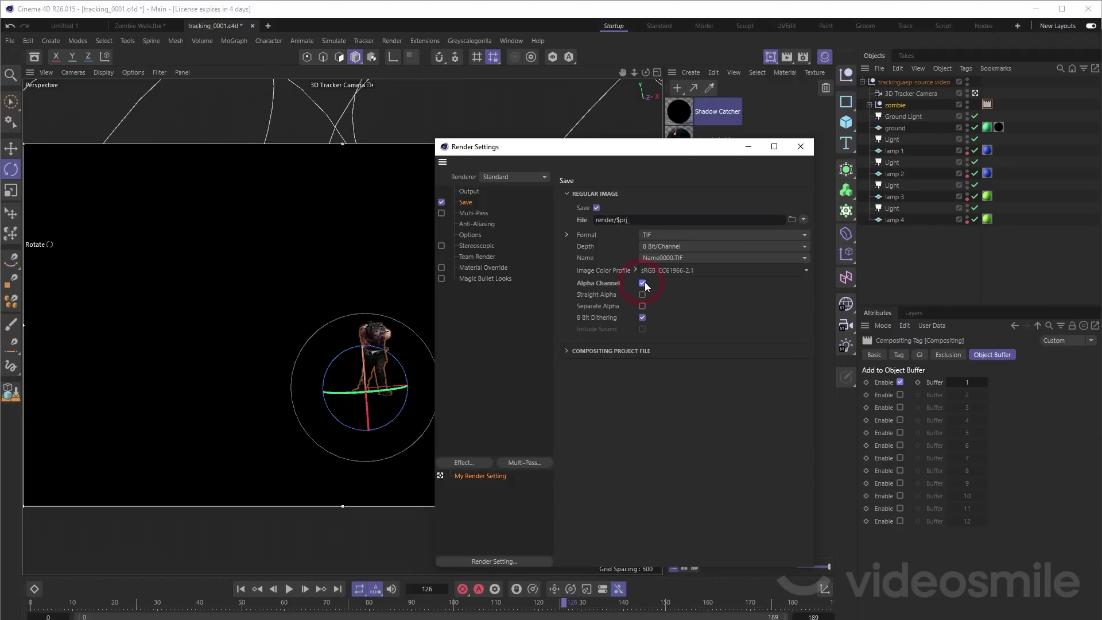
Step: Add an Object Buffer multi-pass with Shadow Correction on and Separate Lights left at None
{"action": "left_click", "coordinate": [525, 463]}
{"action": "left_click", "coordinate": [592, 372]}
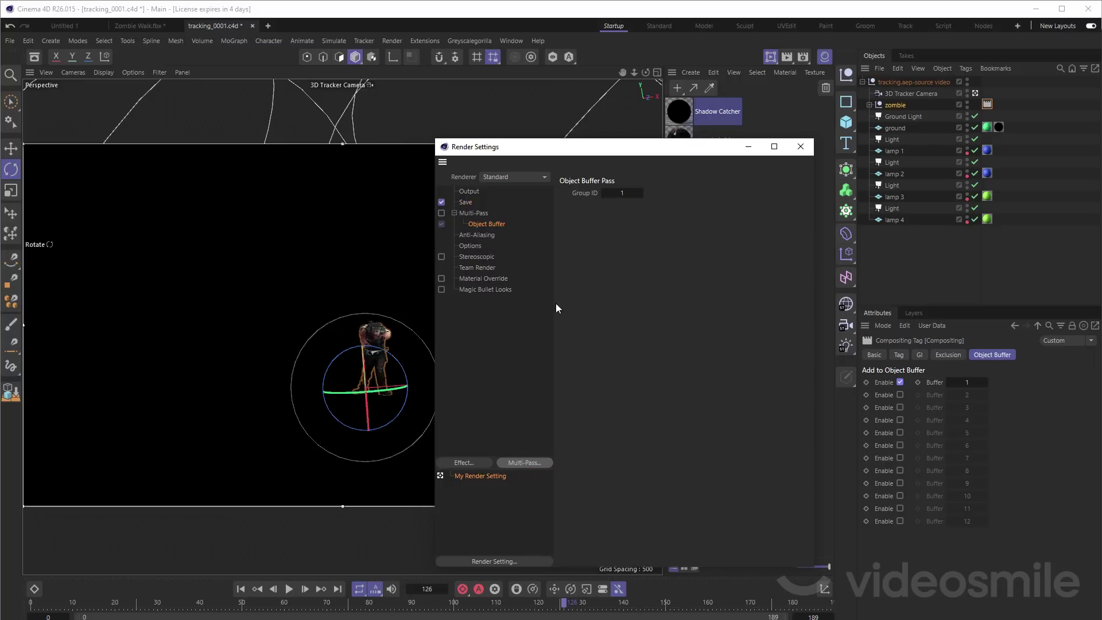
{"action": "left_click", "coordinate": [481, 213]}
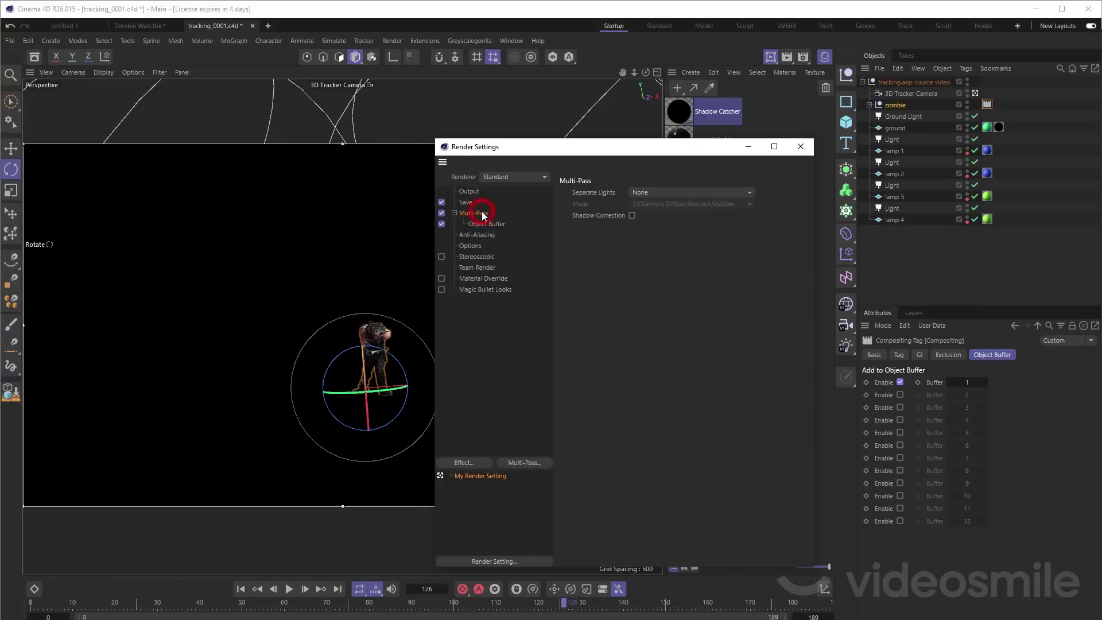
{"action": "left_click", "coordinate": [633, 215]}
{"action": "left_click", "coordinate": [670, 193]}
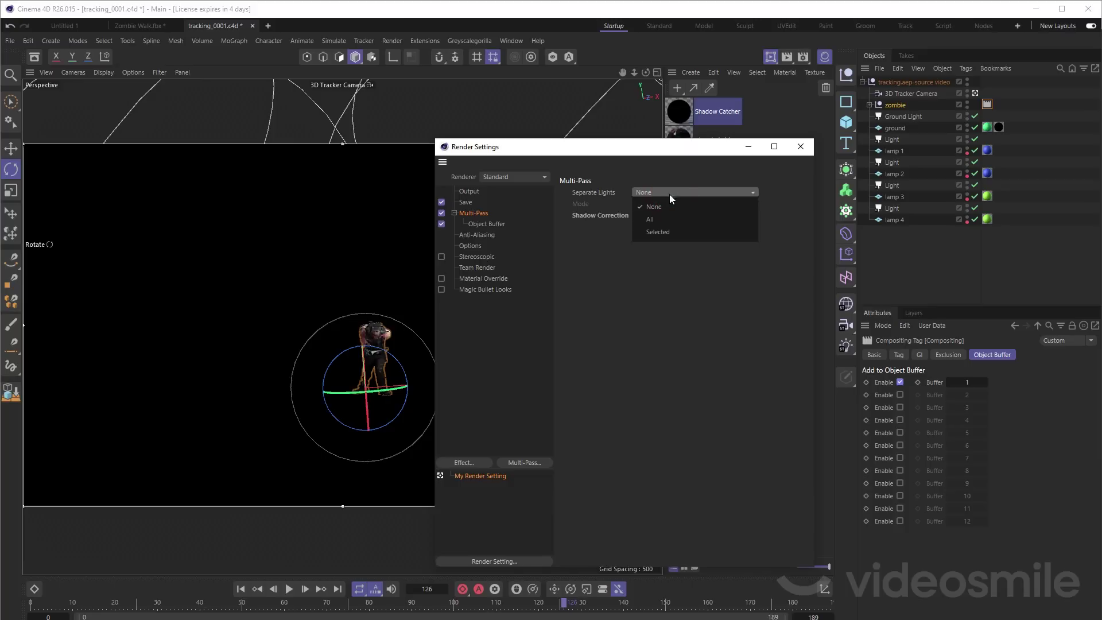
{"action": "left_click", "coordinate": [673, 179]}
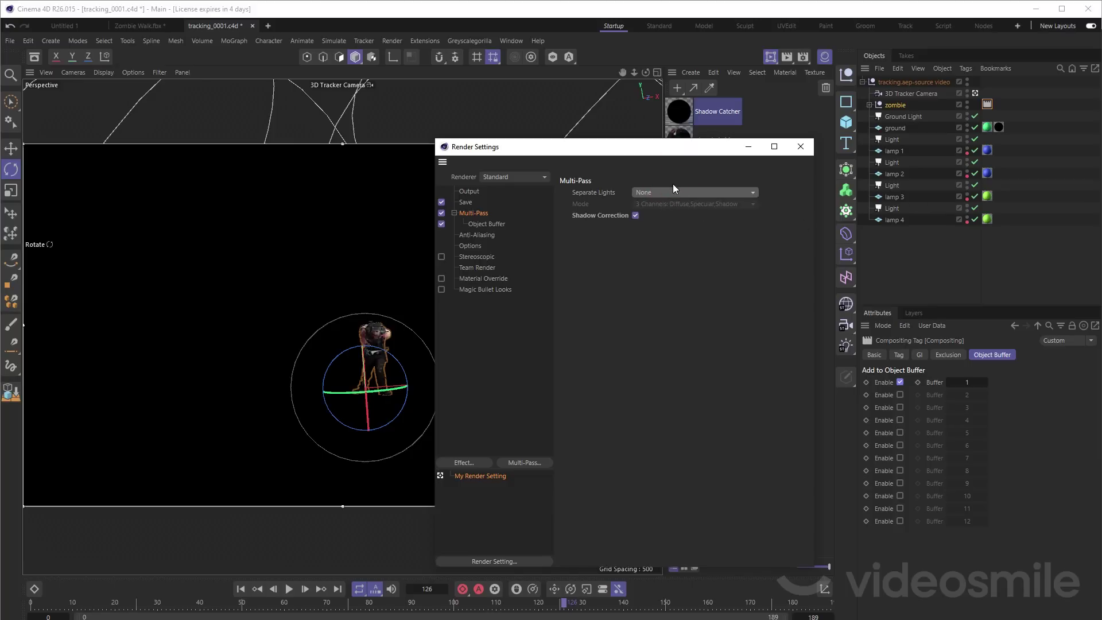
{"action": "left_click", "coordinate": [593, 217]}
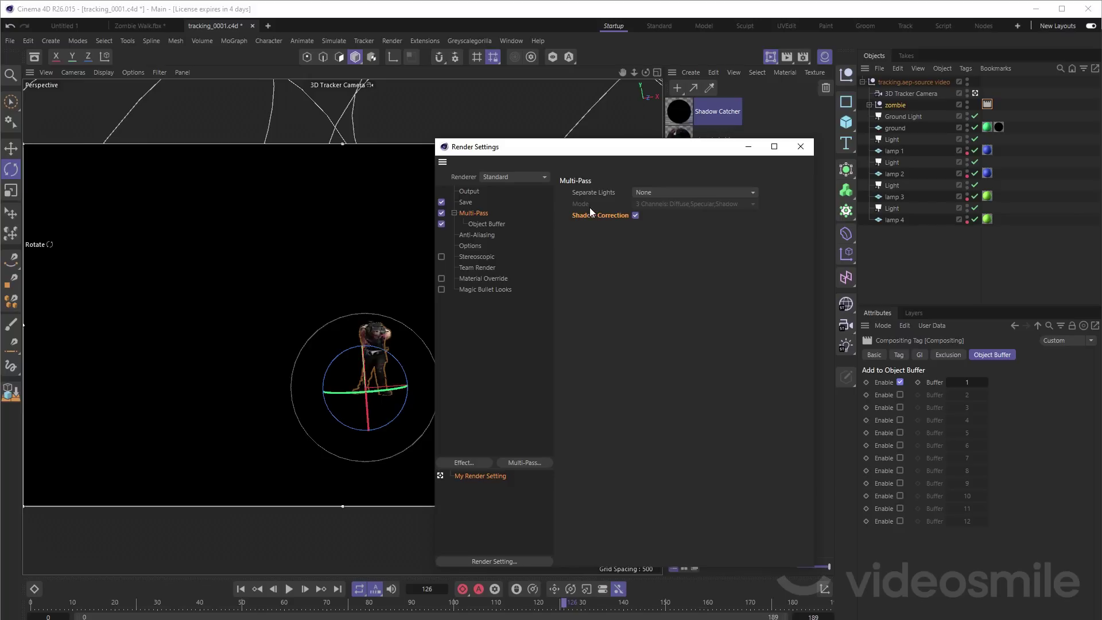
Step: Reuse the regular image path for multi-pass output, saved as 8-bit PNG
{"action": "left_click", "coordinate": [470, 202]}
{"action": "left_click", "coordinate": [648, 221]}
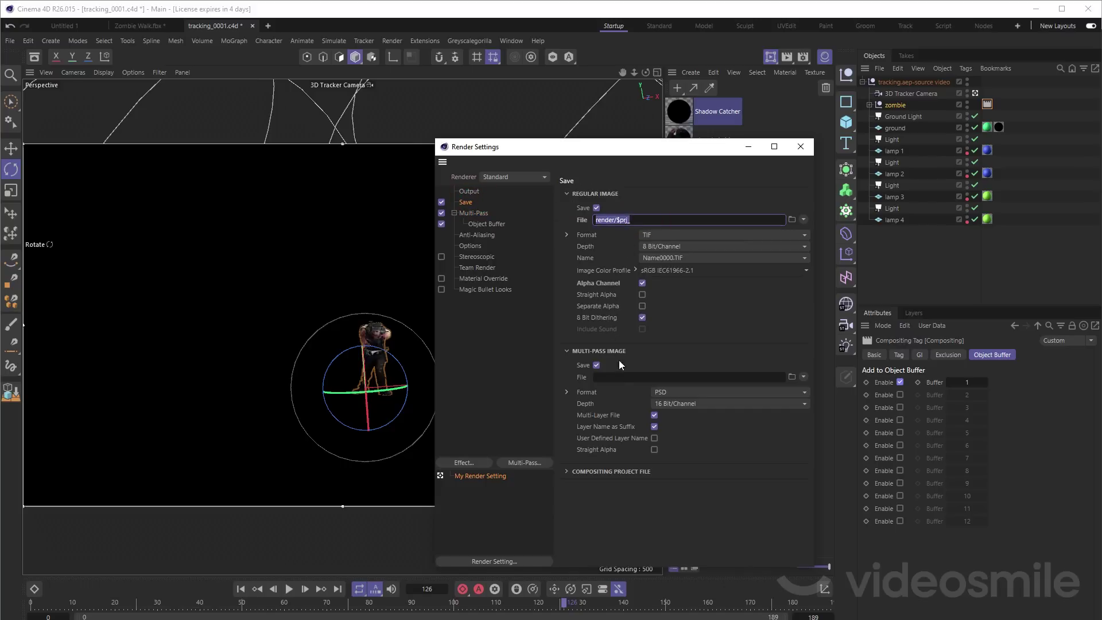
{"action": "key", "text": "ctrl+c"}
{"action": "left_click", "coordinate": [665, 377]}
{"action": "key", "text": "ctrl+v"}
{"action": "left_click", "coordinate": [667, 394]}
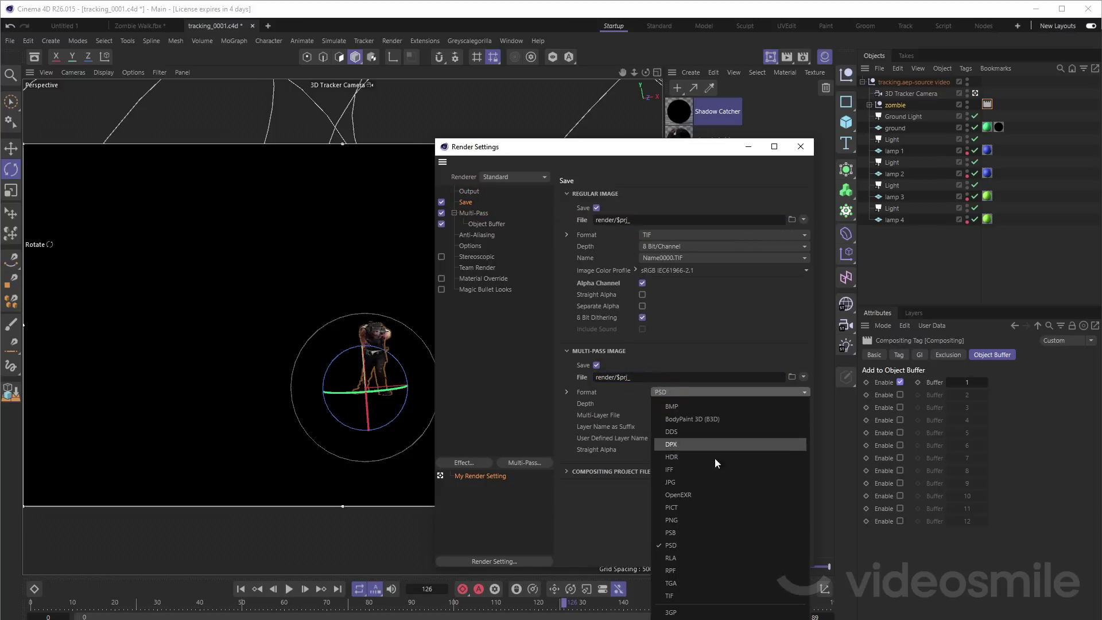
{"action": "left_click", "coordinate": [685, 478]}
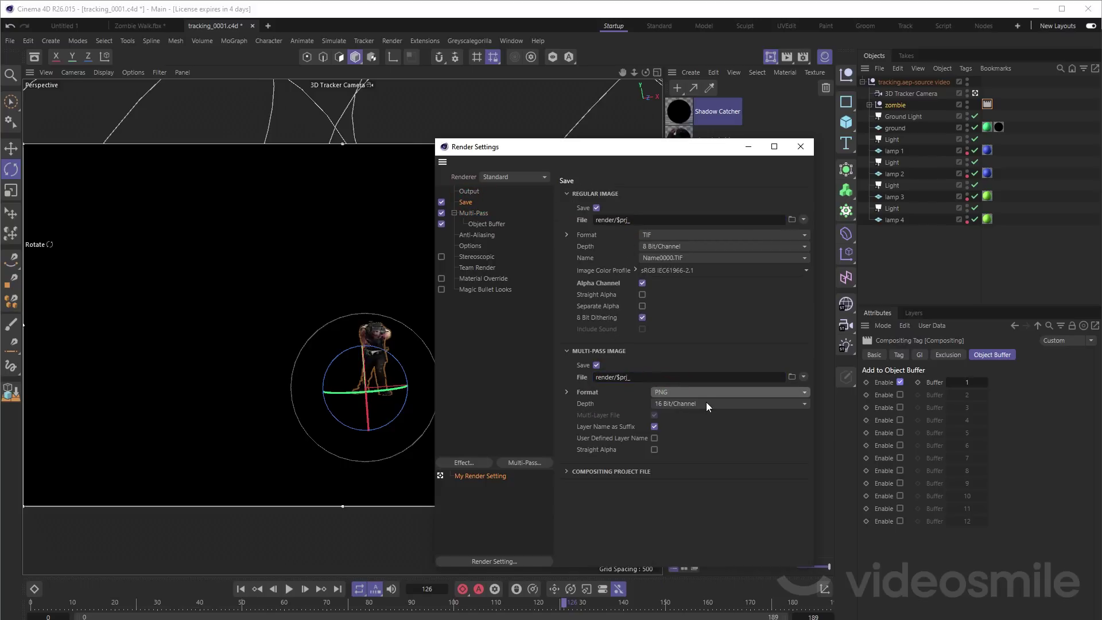
{"action": "left_click", "coordinate": [706, 403]}
{"action": "left_click", "coordinate": [702, 419]}
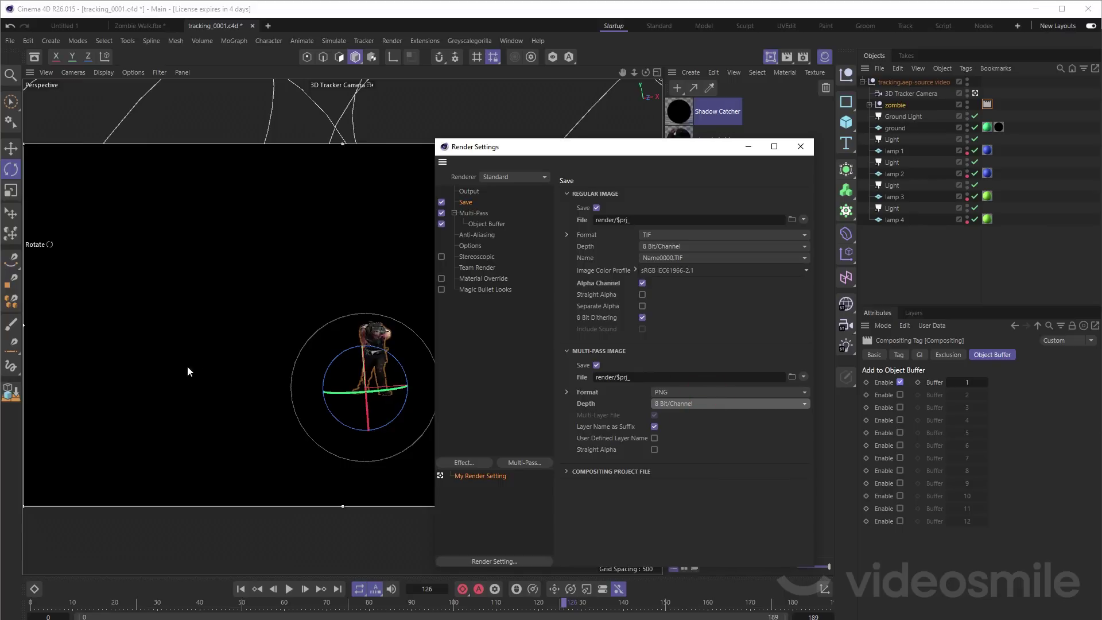
Step: Review output resolution and frame range, save the scene, close Render Settings, and start rendering to disk
{"action": "left_click", "coordinate": [469, 193]}
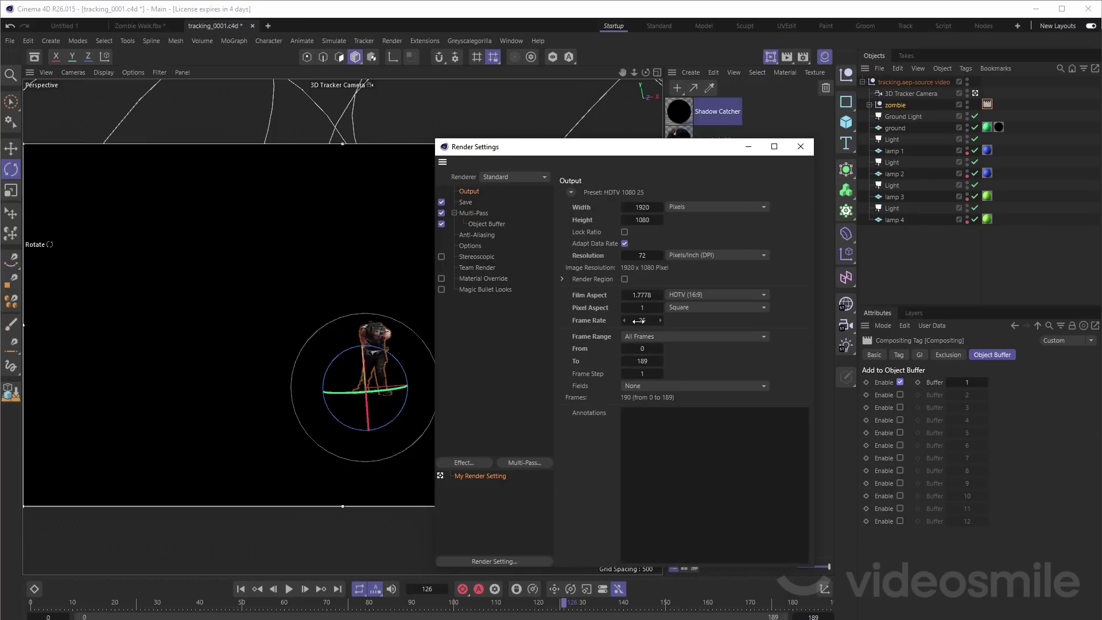
{"action": "left_click_drag", "start_coordinate": [660, 152], "coordinate": [525, 138]}
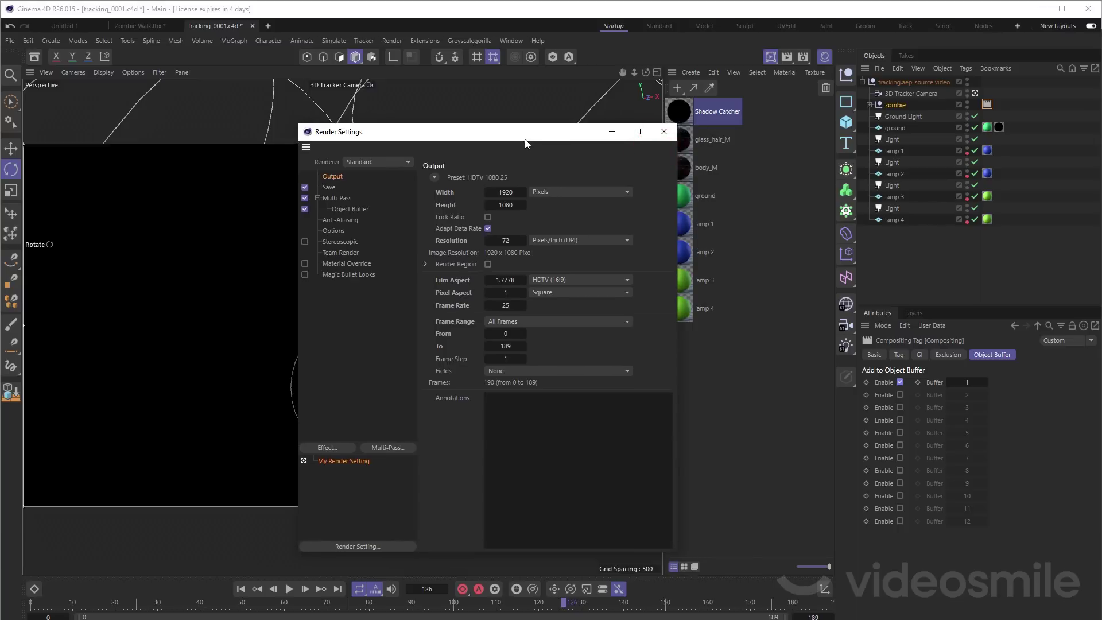
{"action": "key", "text": "ctrl+s"}
{"action": "left_click", "coordinate": [664, 132]}
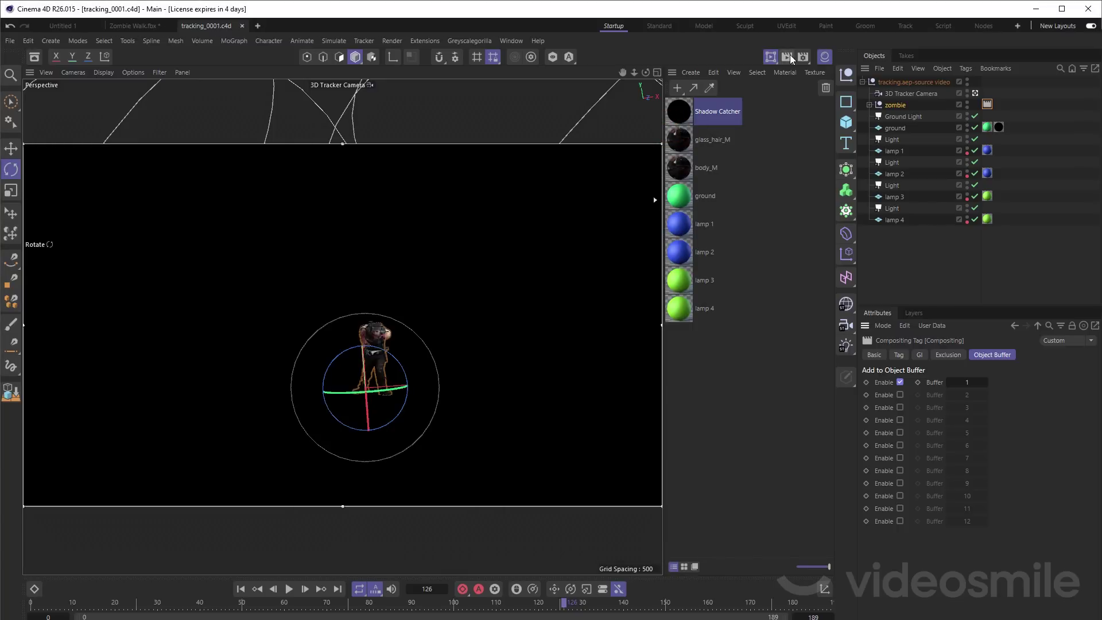
{"action": "left_click", "coordinate": [788, 57]}
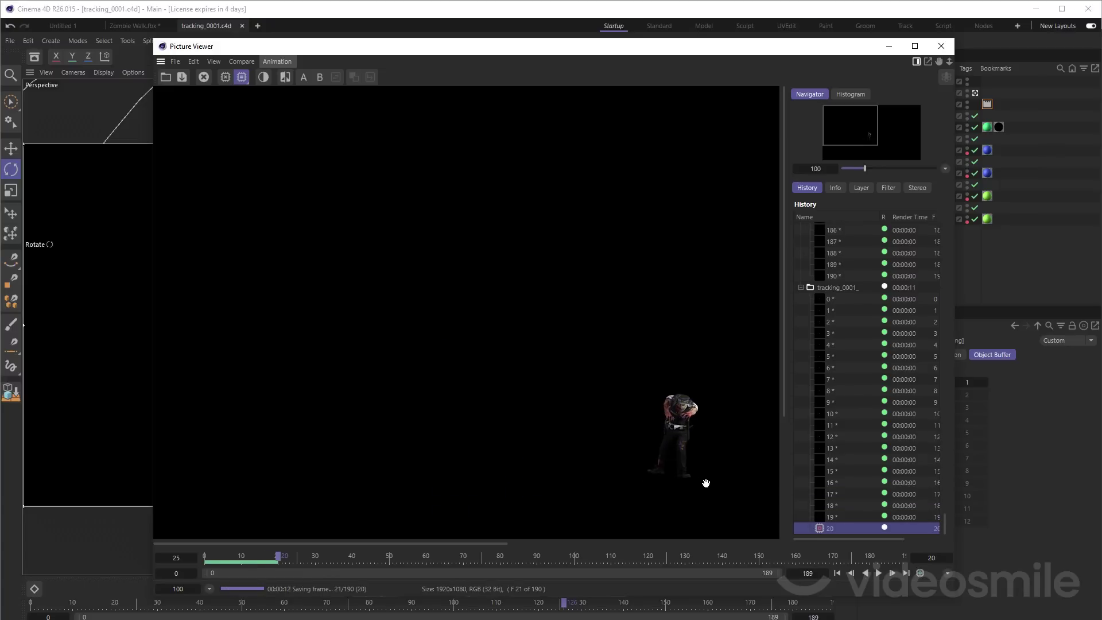
Step: Pan the Picture Viewer to centre the zombie while the 190 frames render
{"action": "left_click_drag", "start_coordinate": [730, 449], "coordinate": [511, 379]}
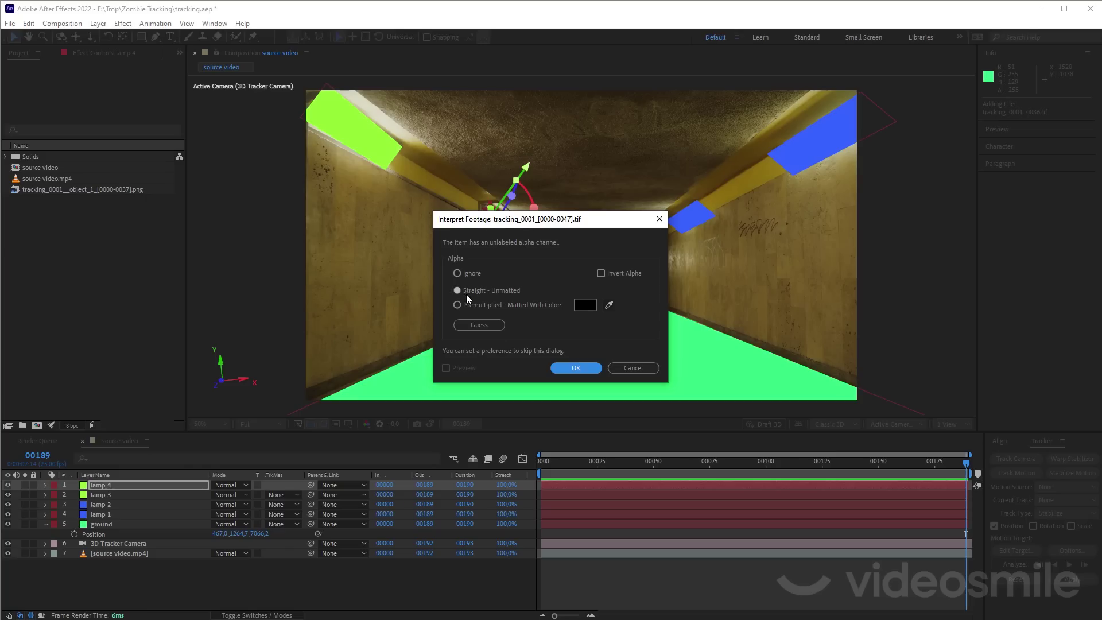
Step: Accept Straight – Unmatted alpha for the TIF sequence and interpret it at 25 fps
{"action": "left_click", "coordinate": [576, 368]}
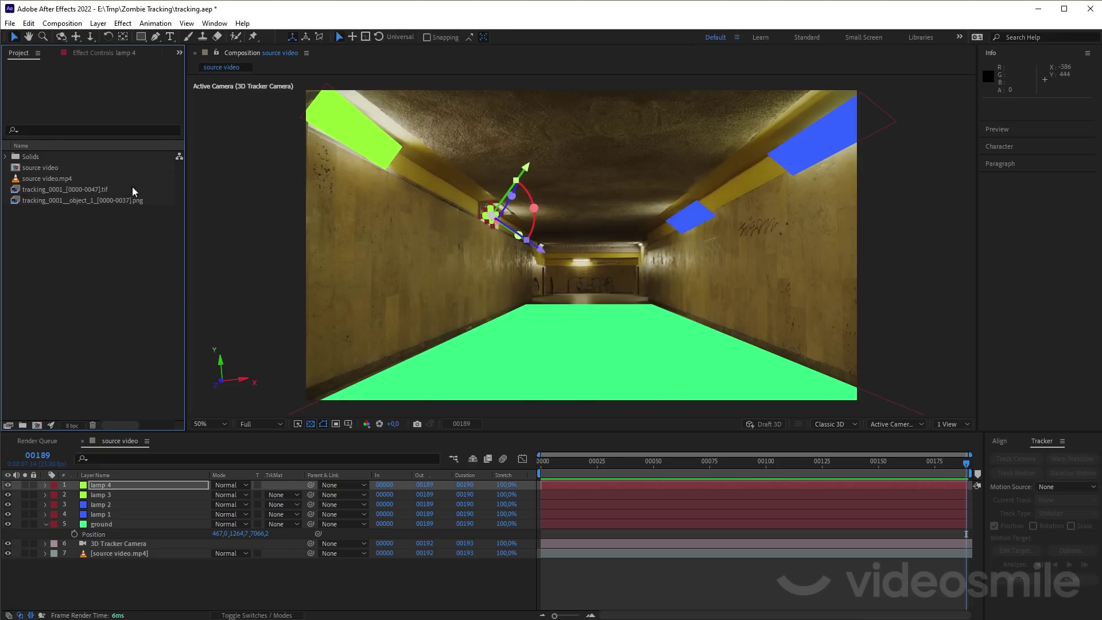
{"action": "right_click", "coordinate": [99, 195]}
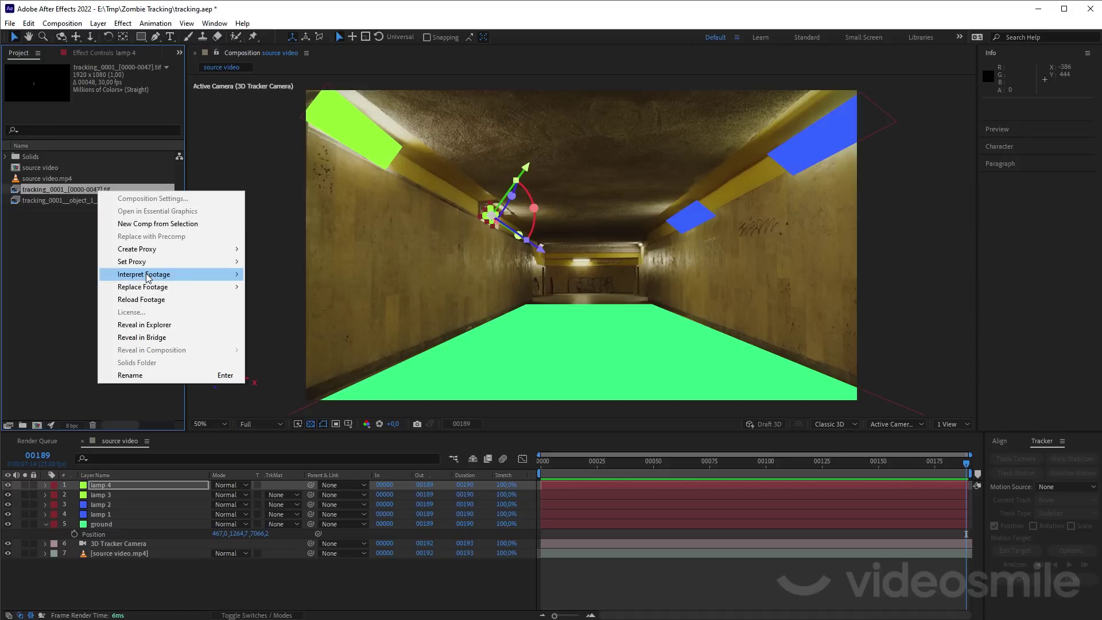
{"action": "mouse_move", "coordinate": [147, 276]}
{"action": "left_click", "coordinate": [258, 275]}
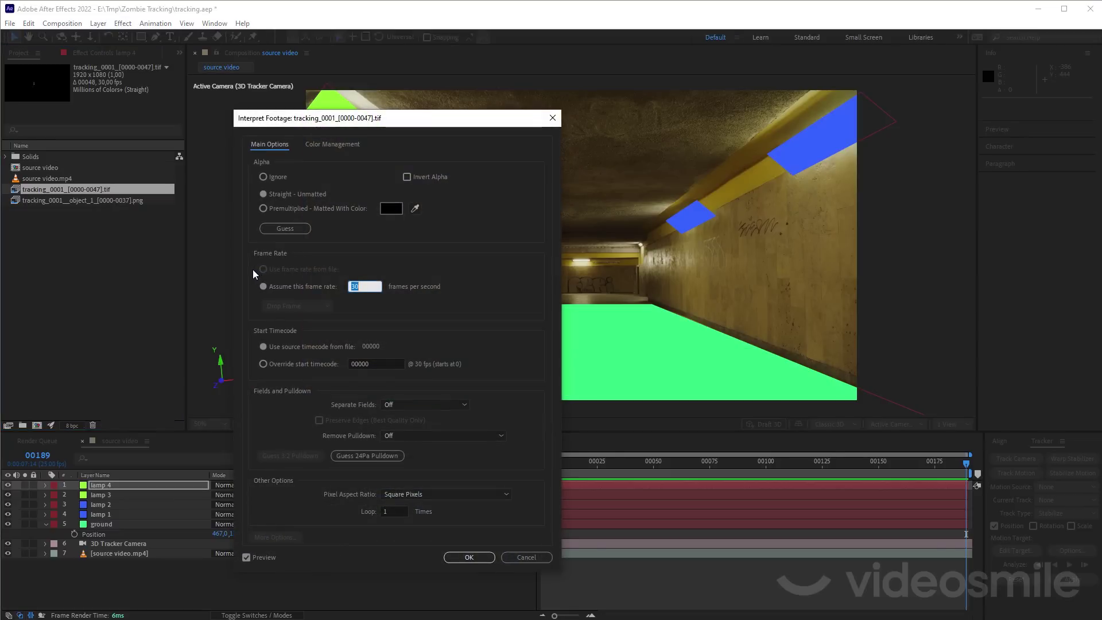
{"action": "type", "text": "25"}
{"action": "left_click", "coordinate": [487, 557]}
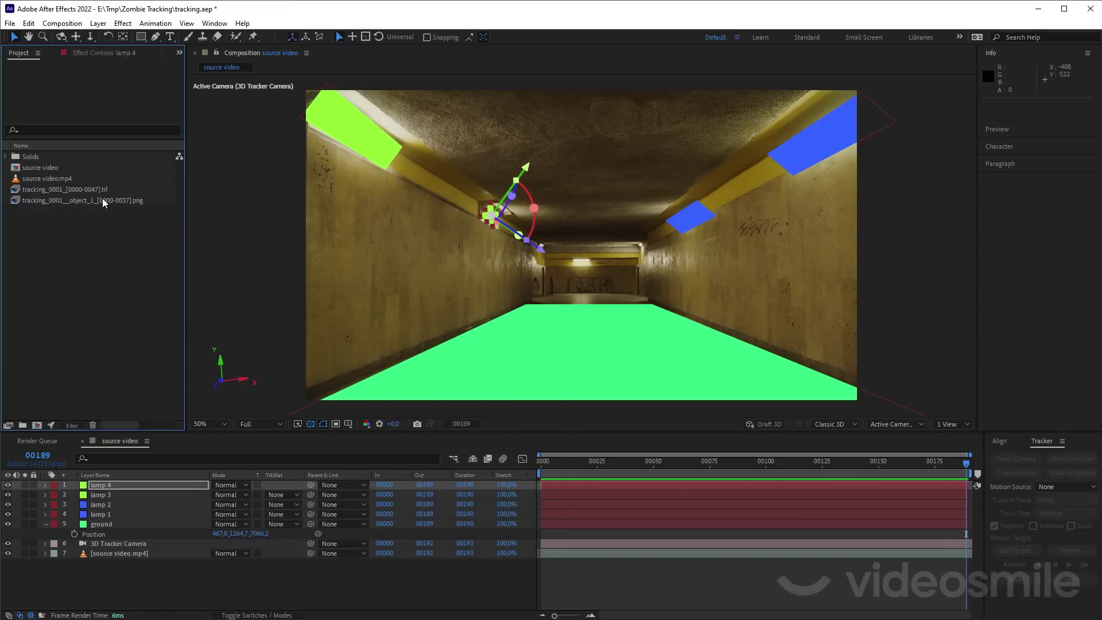
Step: Interpret the PNG object-buffer sequence at 25 fps and select both sequences
{"action": "right_click", "coordinate": [60, 205]}
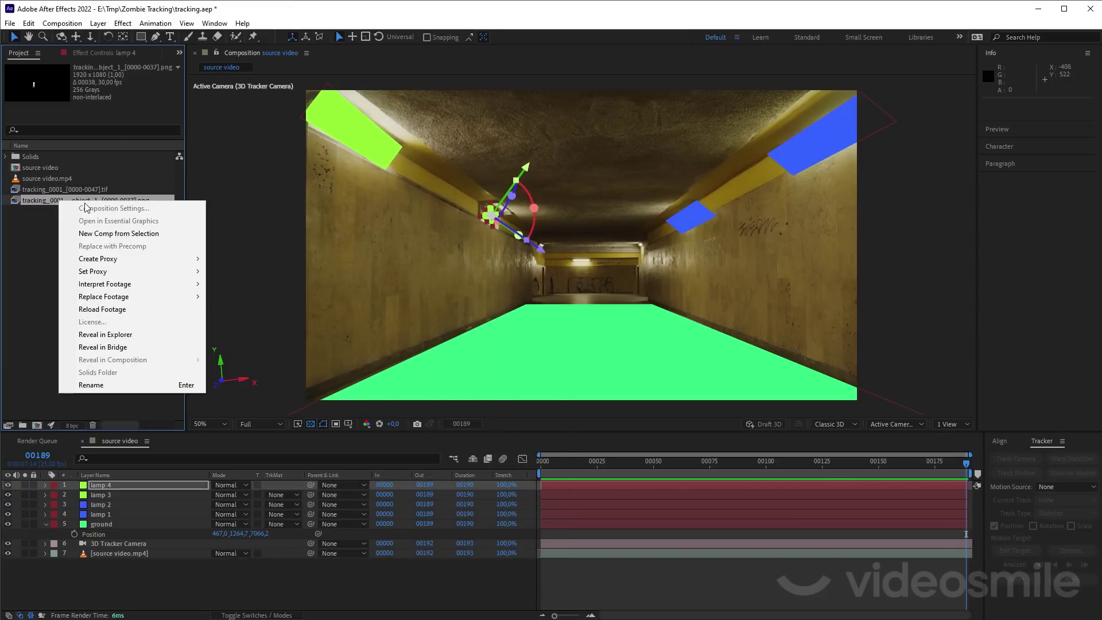
{"action": "mouse_move", "coordinate": [150, 286]}
{"action": "left_click", "coordinate": [241, 285]}
{"action": "type", "text": "25"}
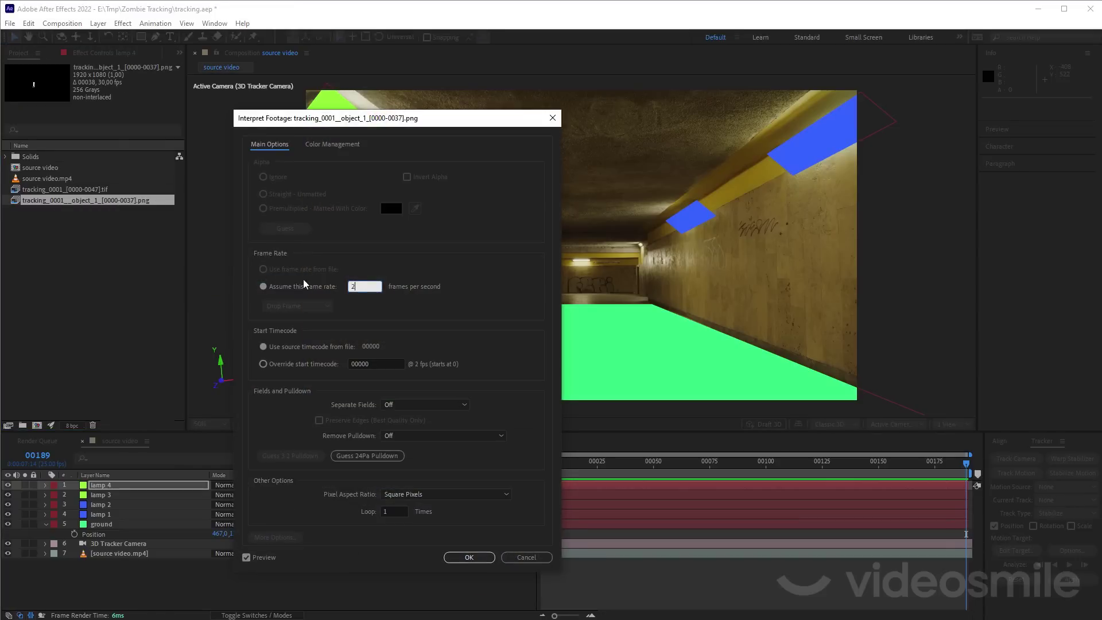
{"action": "left_click", "coordinate": [468, 555]}
{"action": "left_click", "coordinate": [101, 196], "text": "shift"}
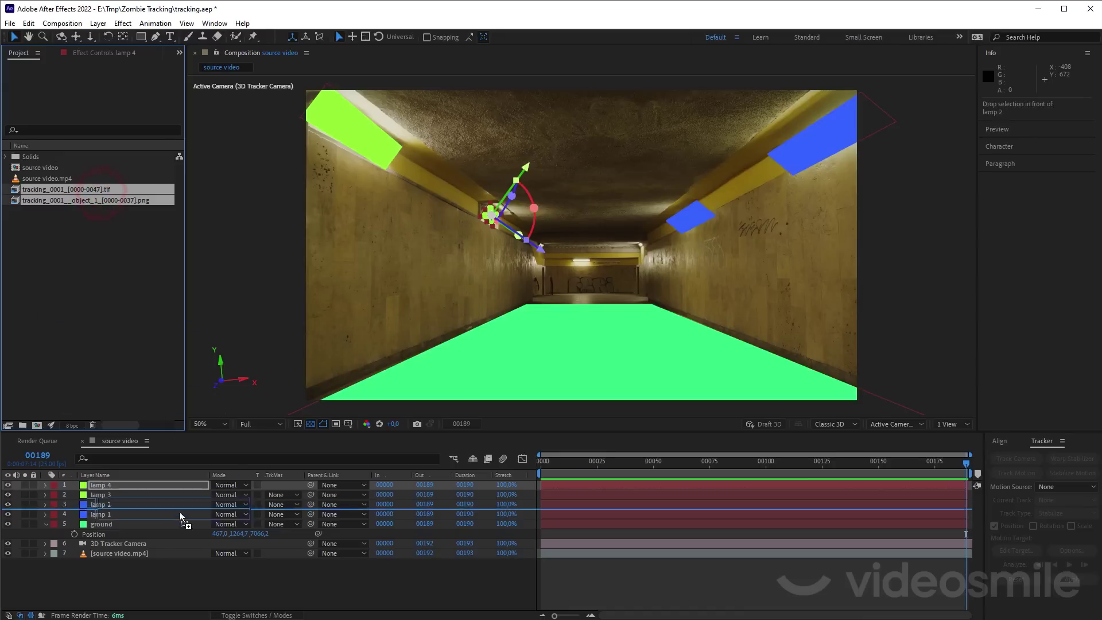
Step: Add both rendered sequences above the source video, hide the lamp and ground layers, and preview
{"action": "left_click_drag", "start_coordinate": [101, 198], "coordinate": [143, 548]}
{"action": "left_click_drag", "start_coordinate": [8, 485], "coordinate": [8, 524]}
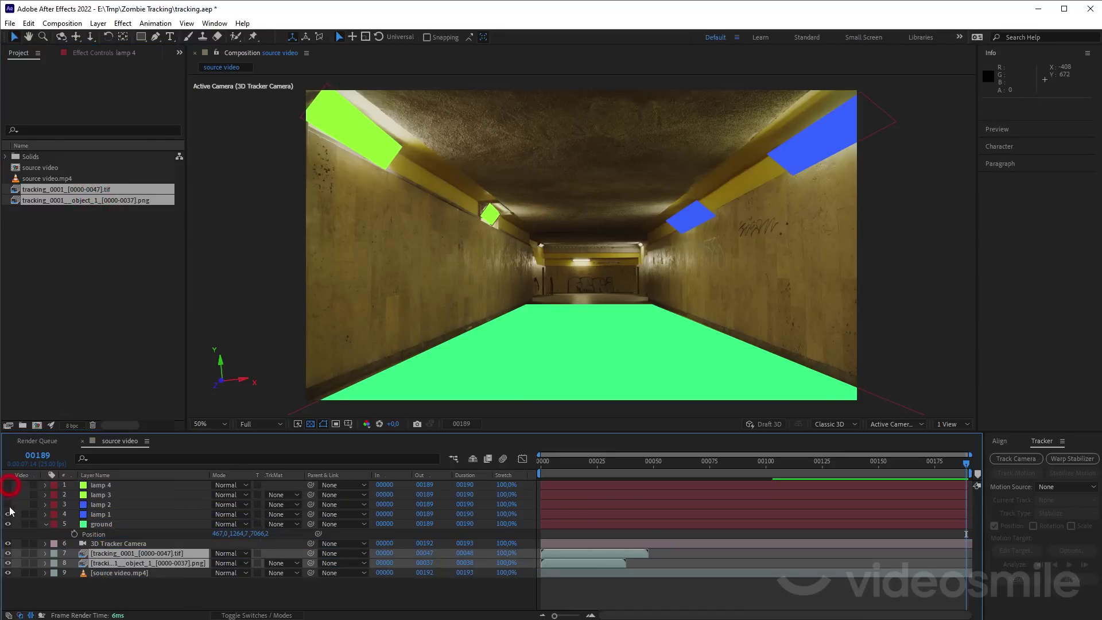
{"action": "left_click", "coordinate": [556, 463]}
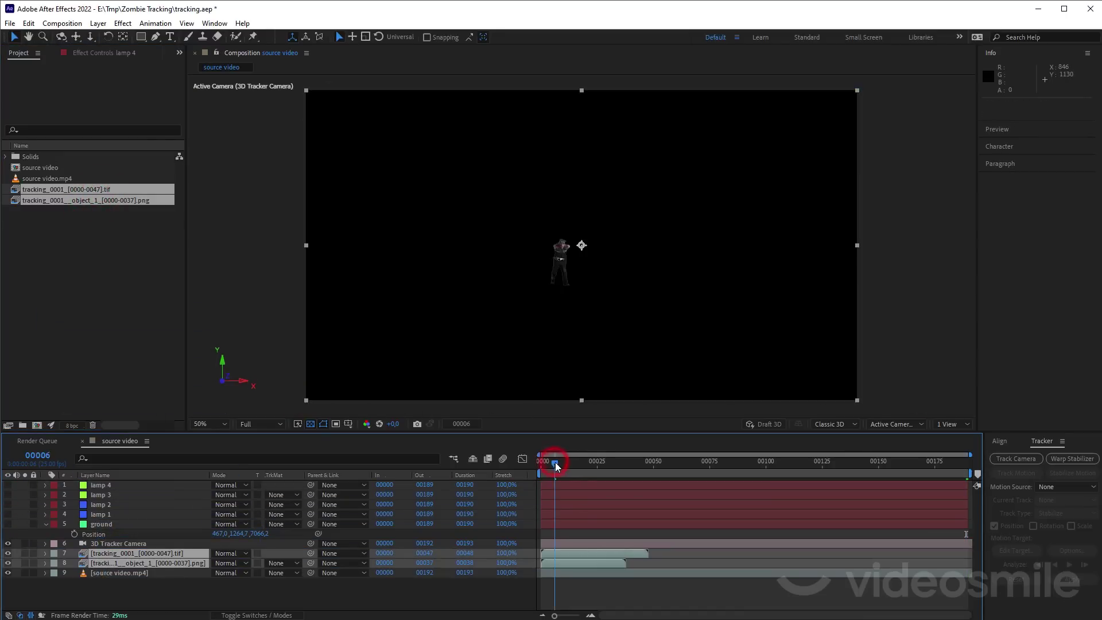
{"action": "key", "text": "space"}
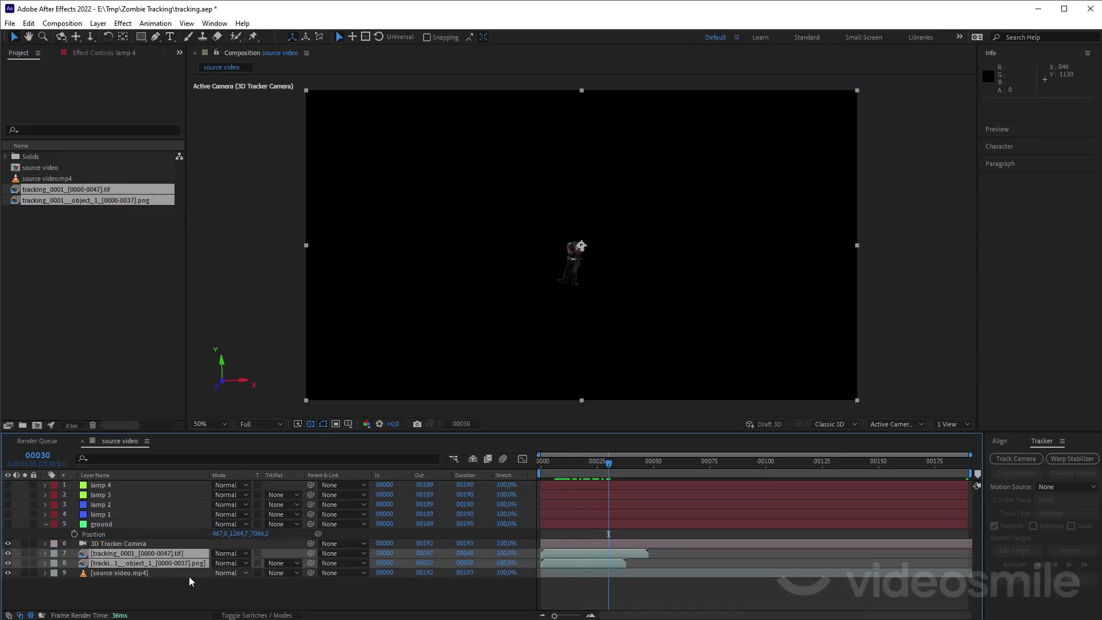
Step: Place the PNG matte above the TIF render layer and duplicate the TIF layer
{"action": "mouse_move", "coordinate": [138, 555]}
{"action": "left_mouse_down"}
{"action": "mouse_move", "coordinate": [160, 551]}
{"action": "mouse_move", "coordinate": [161, 561]}
{"action": "left_mouse_up"}
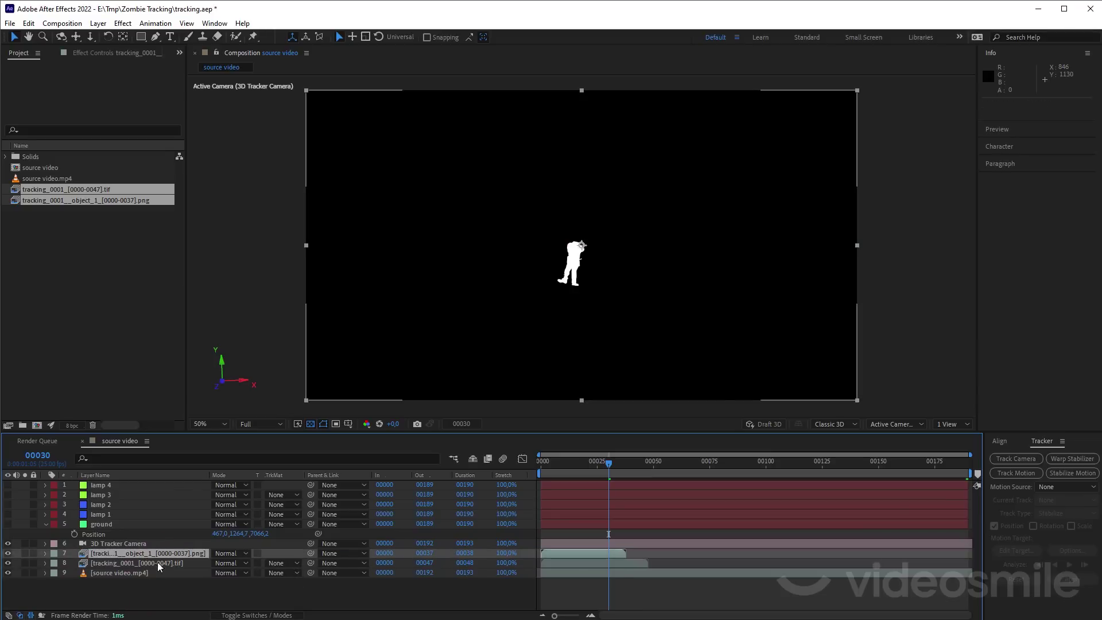
{"action": "left_click", "coordinate": [154, 563]}
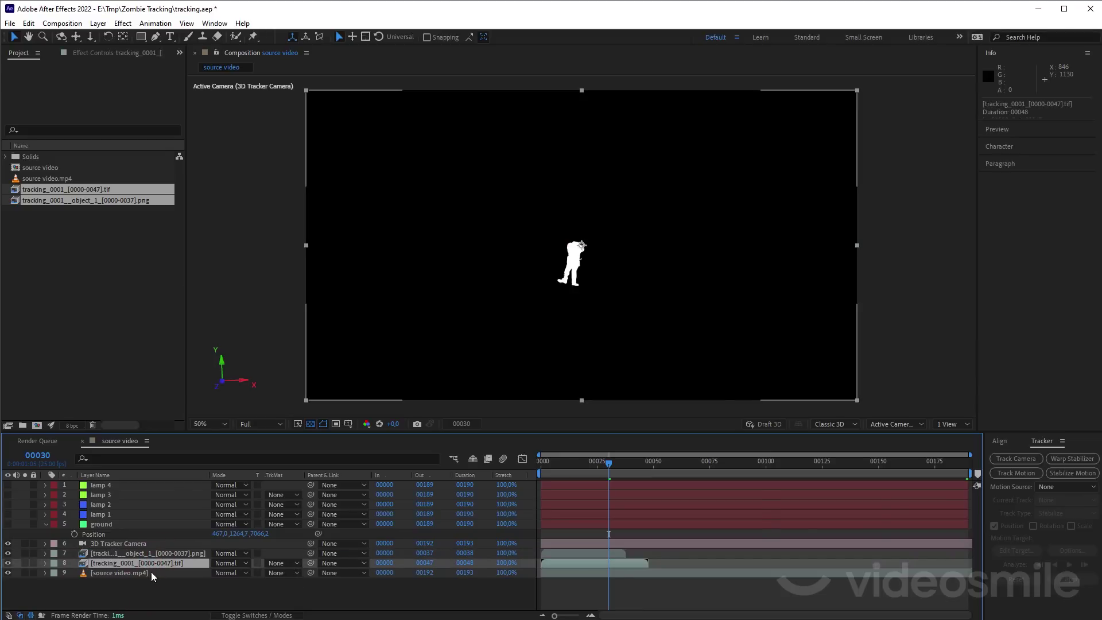
{"action": "left_click_drag", "start_coordinate": [210, 475], "coordinate": [390, 475]}
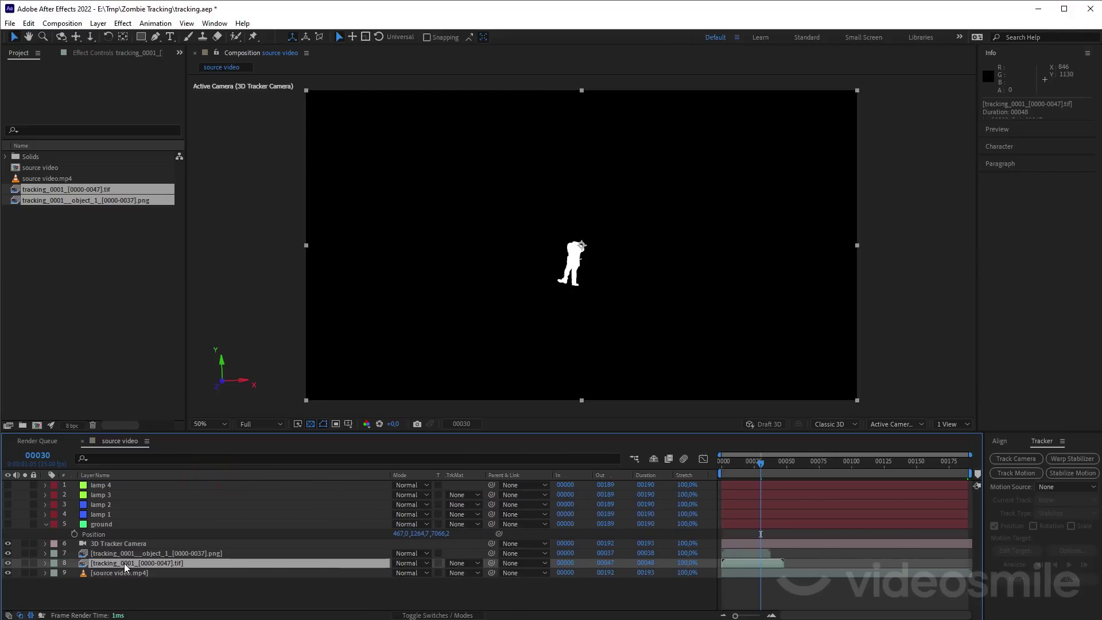
{"action": "key", "text": "ctrl+d"}
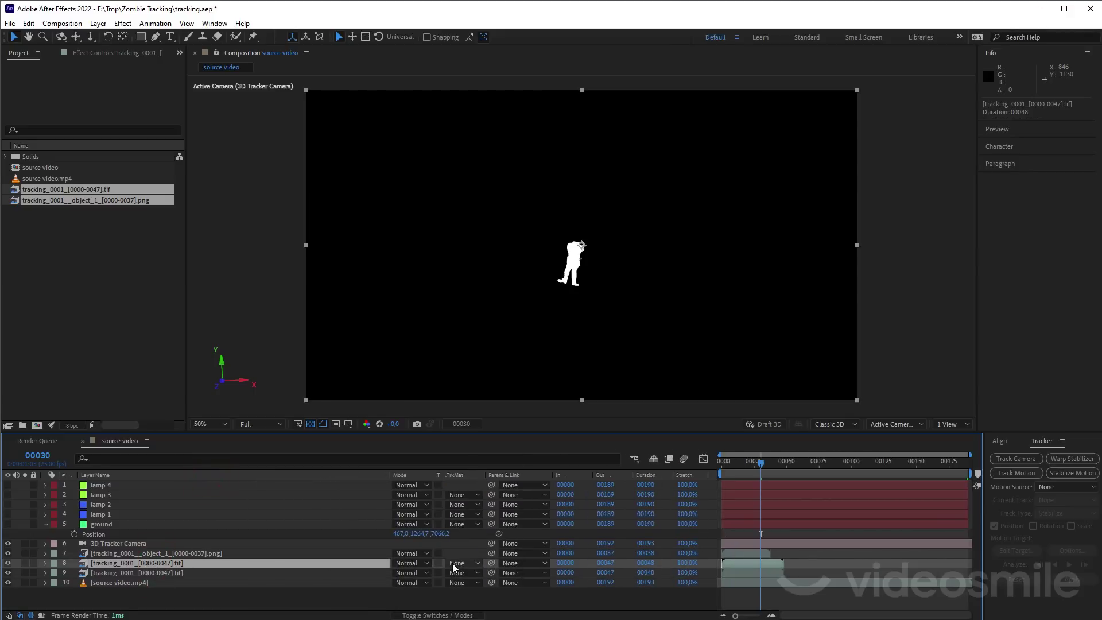
Step: Set the TIF zombie layer's Track Matte to Luma Matte using the PNG object pass
{"action": "left_click", "coordinate": [457, 563]}
{"action": "left_click", "coordinate": [497, 617]}
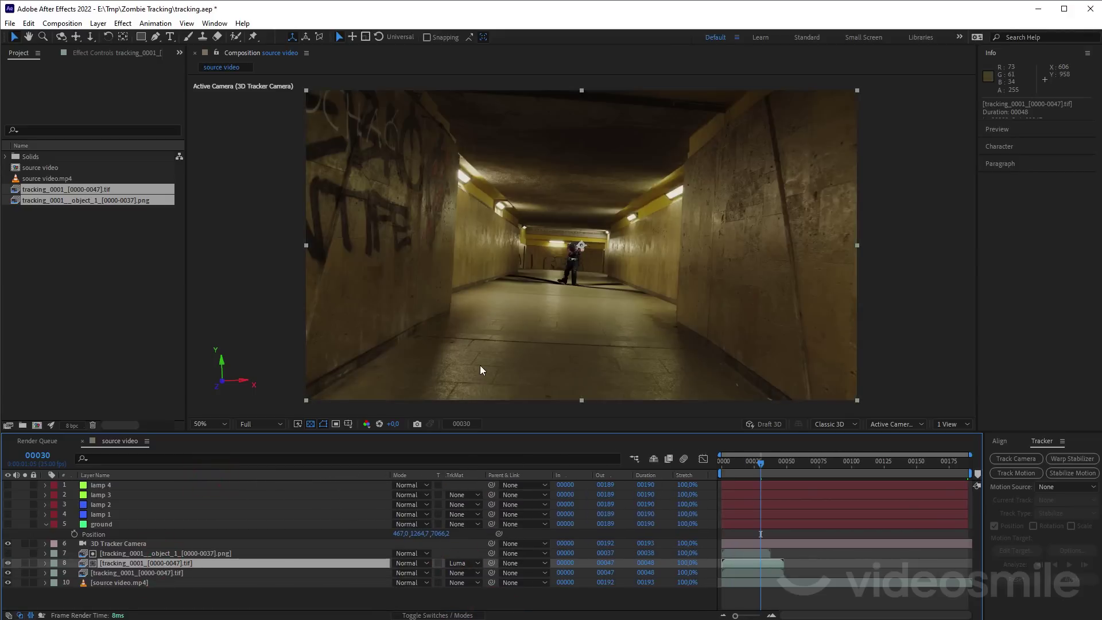
{"action": "scroll", "coordinate": [560, 294], "scroll_direction": "up", "scroll_amount": 3}
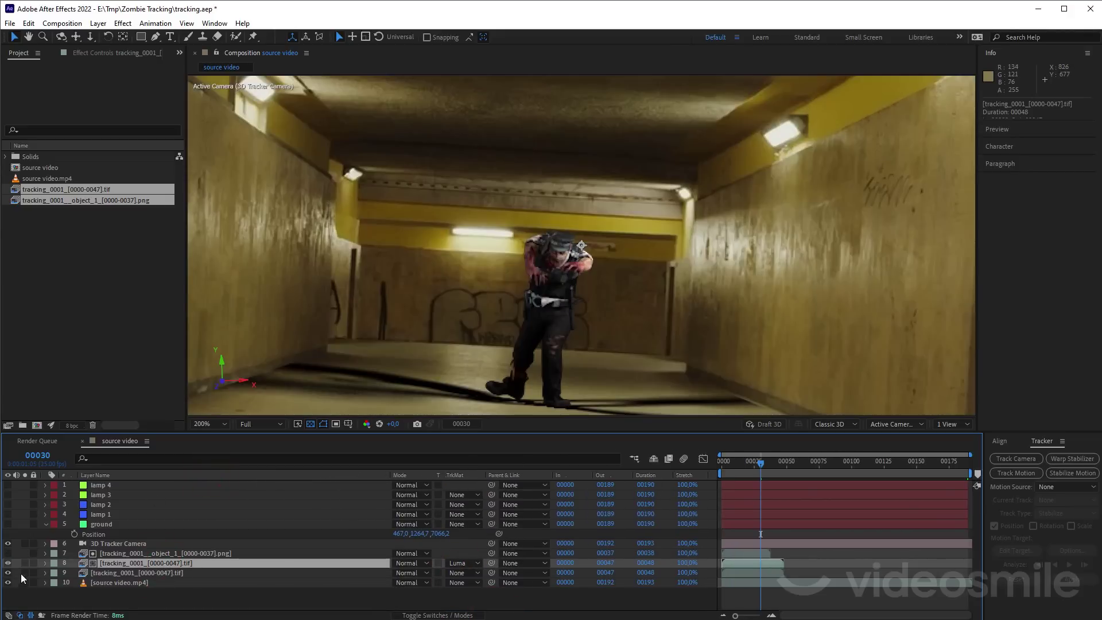
Step: Check the matted zombie with Solo, then hide the duplicate TIF layer
{"action": "left_click", "coordinate": [24, 563]}
{"action": "left_click", "coordinate": [24, 564]}
{"action": "left_click", "coordinate": [8, 573]}
{"action": "key", "text": "period"}
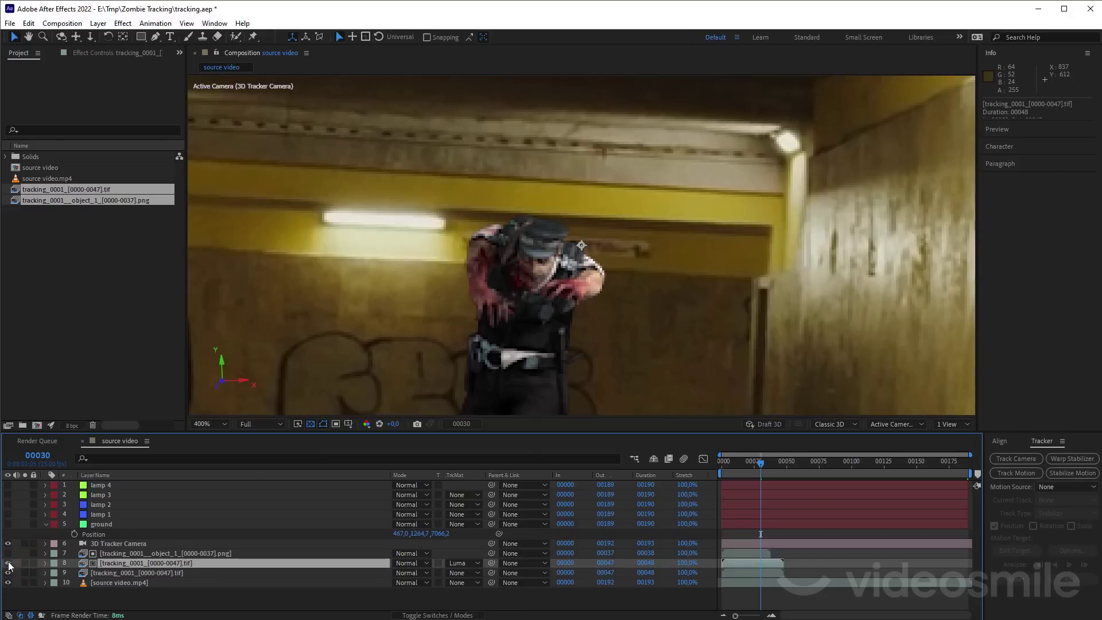
{"action": "left_click", "coordinate": [8, 574]}
Step: Give both zombie render layers, 7 and 8, an orange label
{"action": "key", "text": "comma"}
{"action": "left_click", "coordinate": [132, 554], "text": "ctrl"}
{"action": "left_click", "coordinate": [53, 554]}
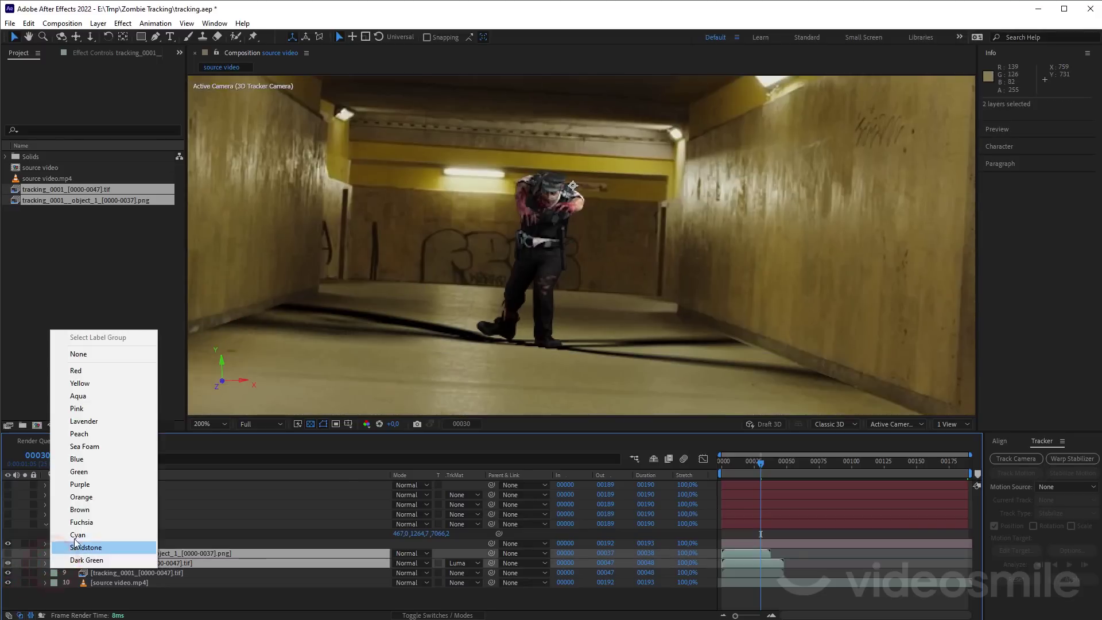
{"action": "left_click", "coordinate": [98, 498]}
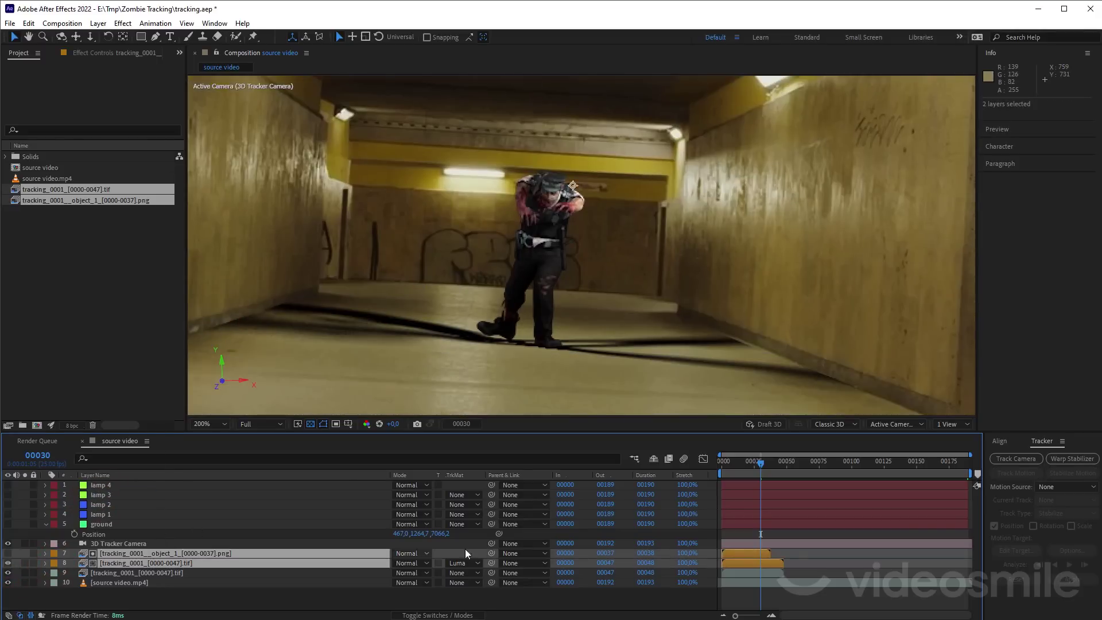
Step: Reload the rendered sequences so they span frames 0000–0151
{"action": "right_click", "coordinate": [107, 207]}
{"action": "left_click", "coordinate": [158, 312]}
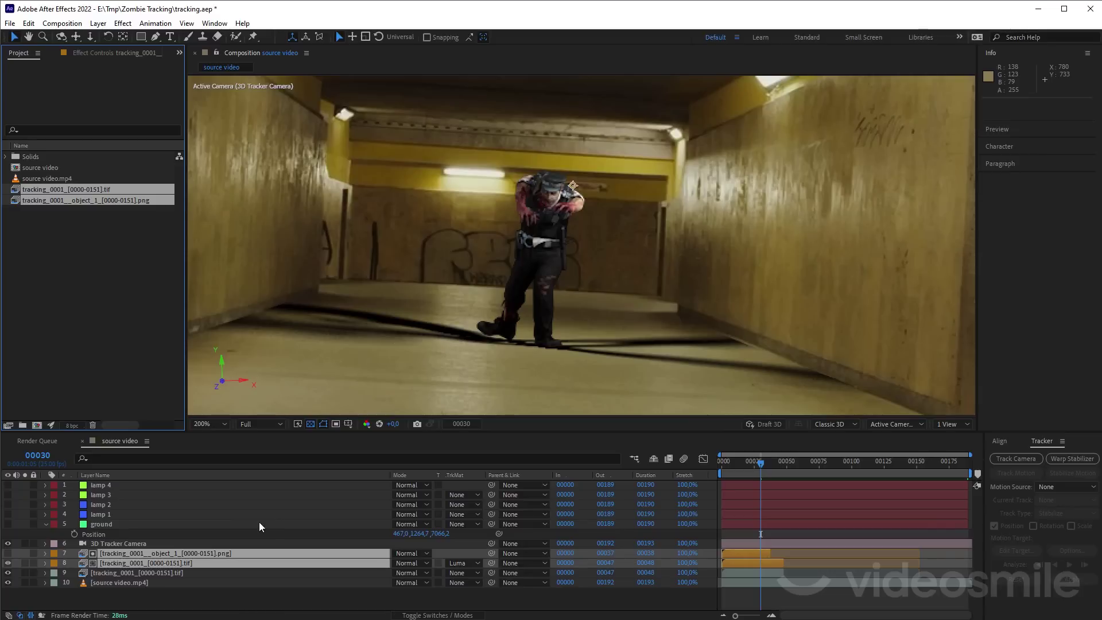
{"action": "scroll", "coordinate": [589, 226], "scroll_direction": "down", "scroll_amount": 1}
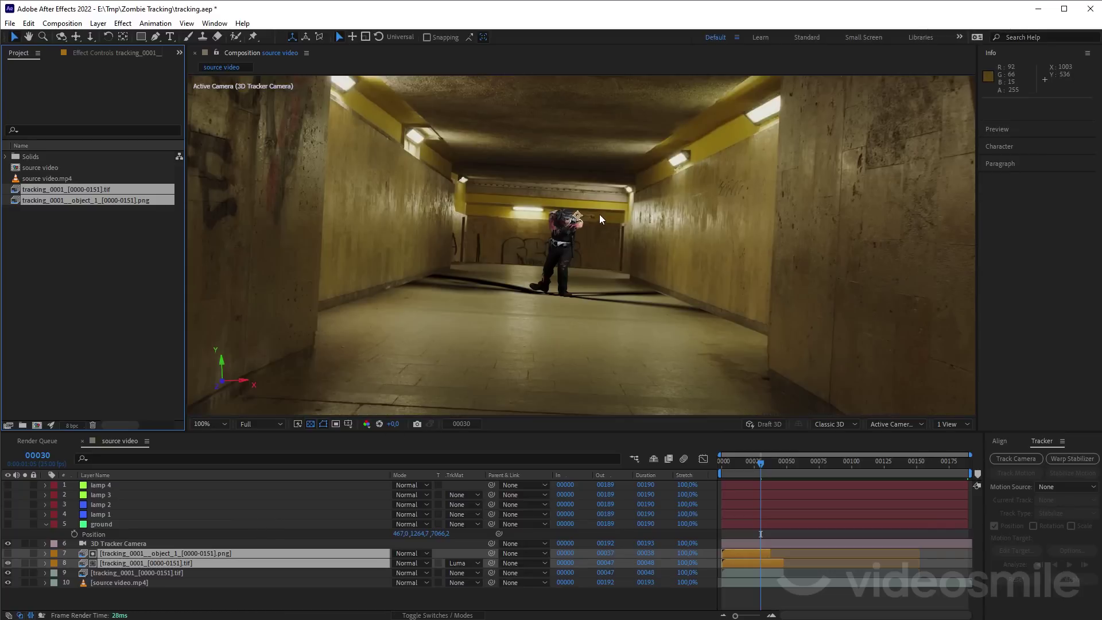
{"action": "scroll", "coordinate": [600, 209], "scroll_direction": "up", "scroll_amount": 1}
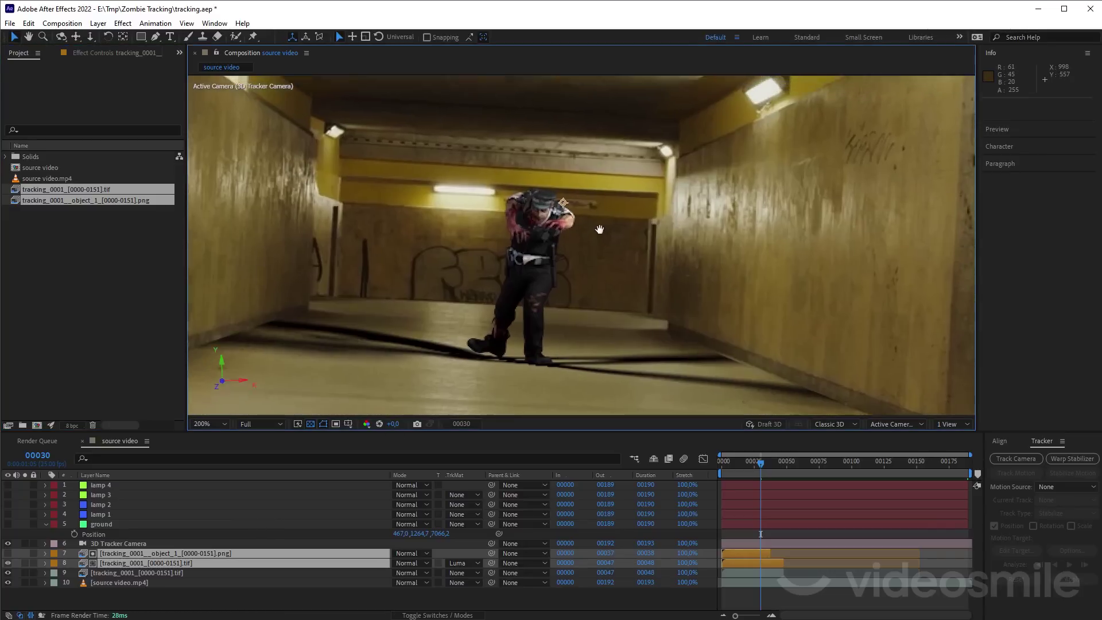
{"action": "scroll", "coordinate": [679, 163], "scroll_direction": "down", "scroll_amount": 1}
{"action": "scroll", "coordinate": [582, 246], "scroll_direction": "up", "scroll_amount": 4}
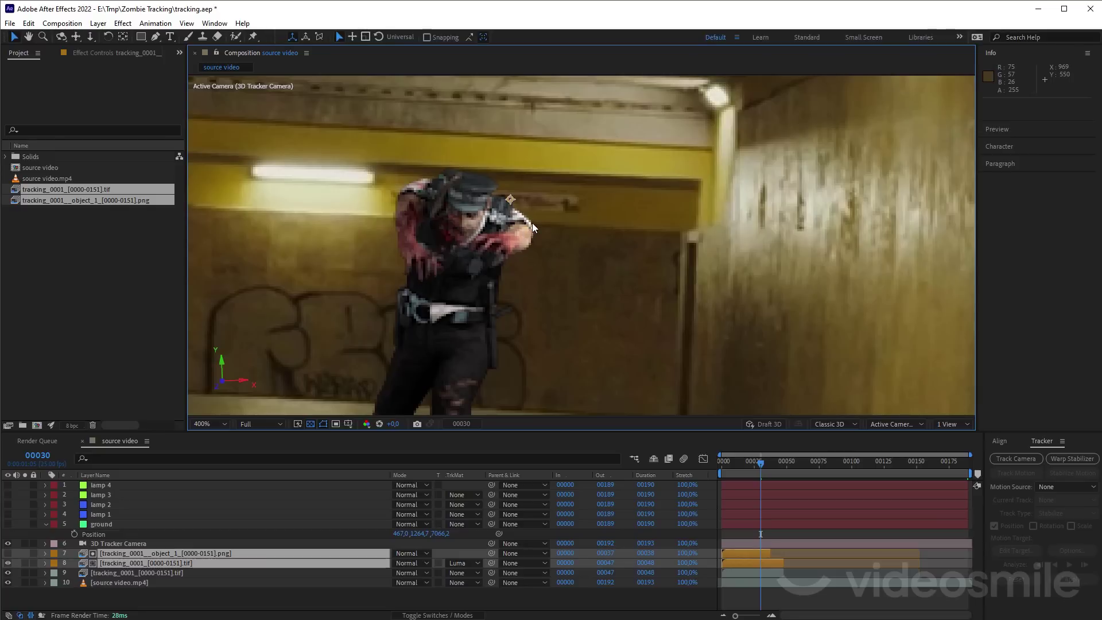
Step: Extend the render layers' out points to about frame 00081
{"action": "mouse_move", "coordinate": [785, 563]}
{"action": "left_mouse_down"}
{"action": "mouse_move", "coordinate": [828, 563]}
{"action": "mouse_move", "coordinate": [832, 572]}
{"action": "mouse_move", "coordinate": [829, 554]}
{"action": "left_mouse_up"}
{"action": "left_click_drag", "start_coordinate": [761, 463], "coordinate": [822, 474]}
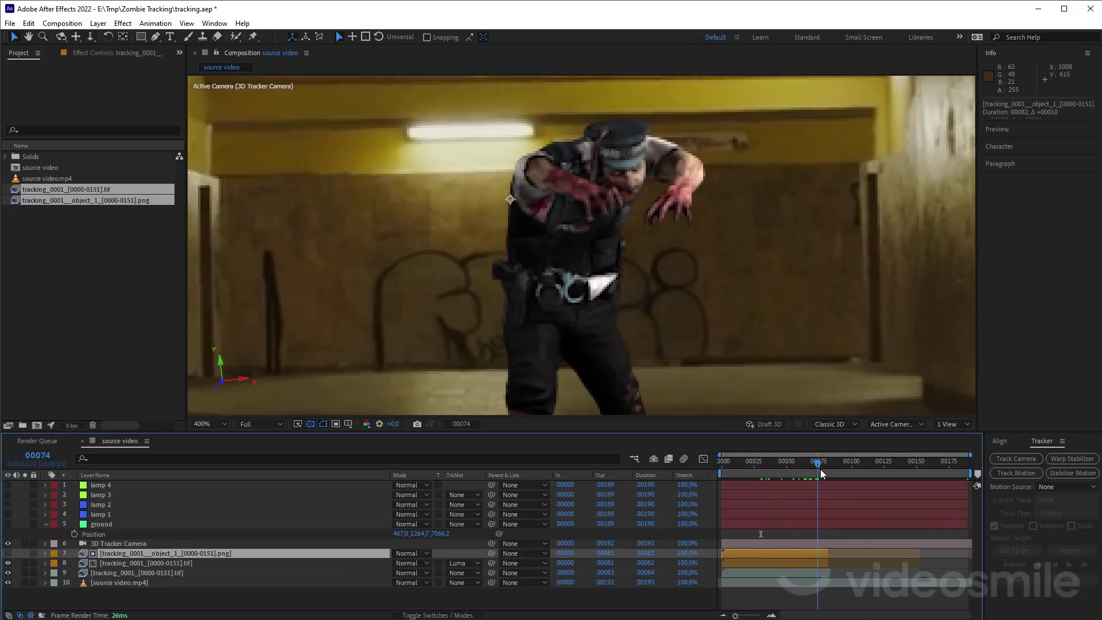
{"action": "scroll", "coordinate": [610, 299], "scroll_direction": "down", "scroll_amount": 4}
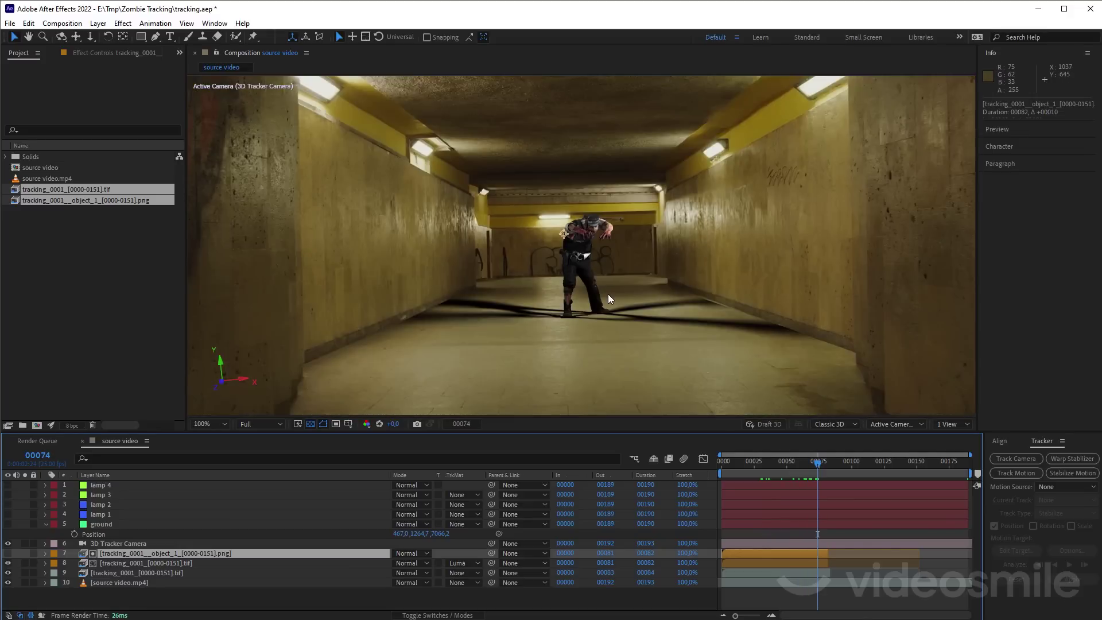
{"action": "scroll", "coordinate": [766, 349], "scroll_direction": "up", "scroll_amount": 2}
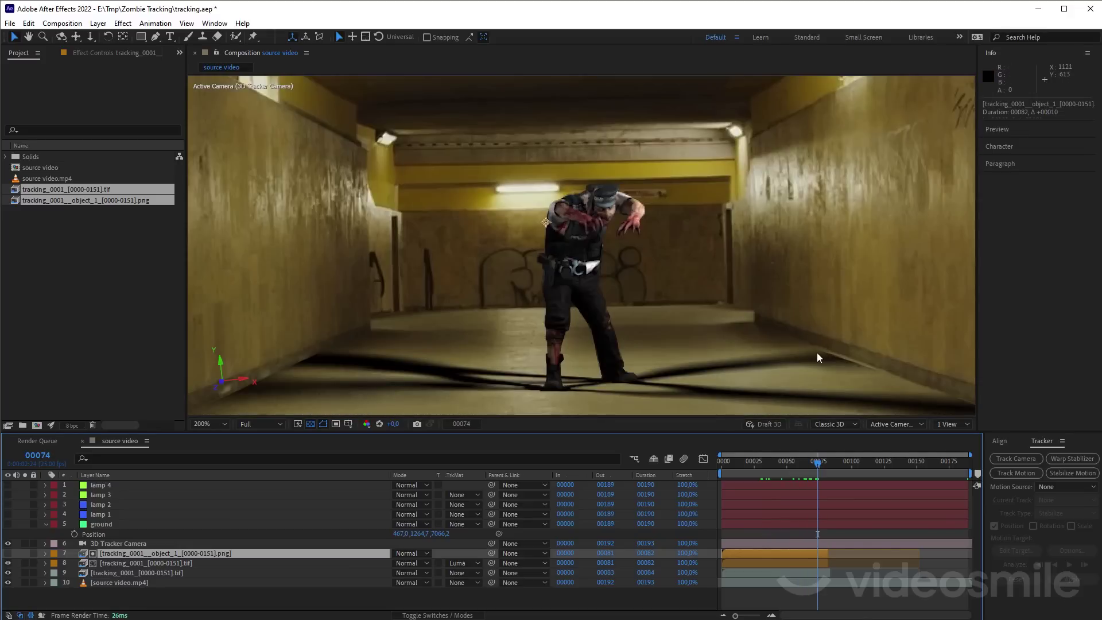
Step: Duplicate the ground layer as ground 2 and move it down the layer stack
{"action": "left_click", "coordinate": [136, 496]}
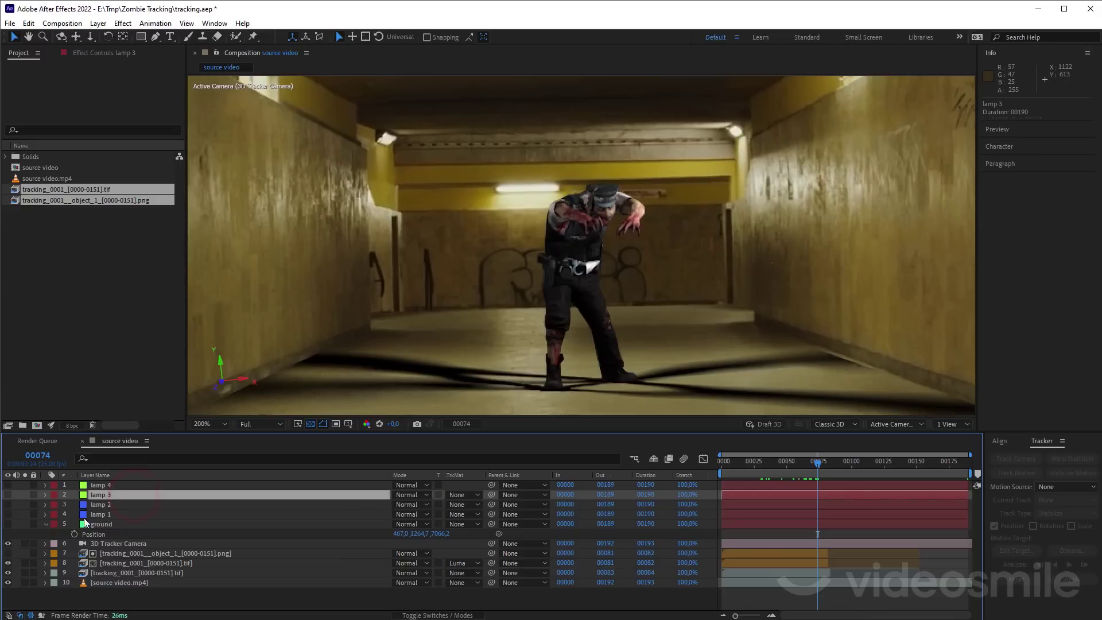
{"action": "left_click", "coordinate": [136, 524]}
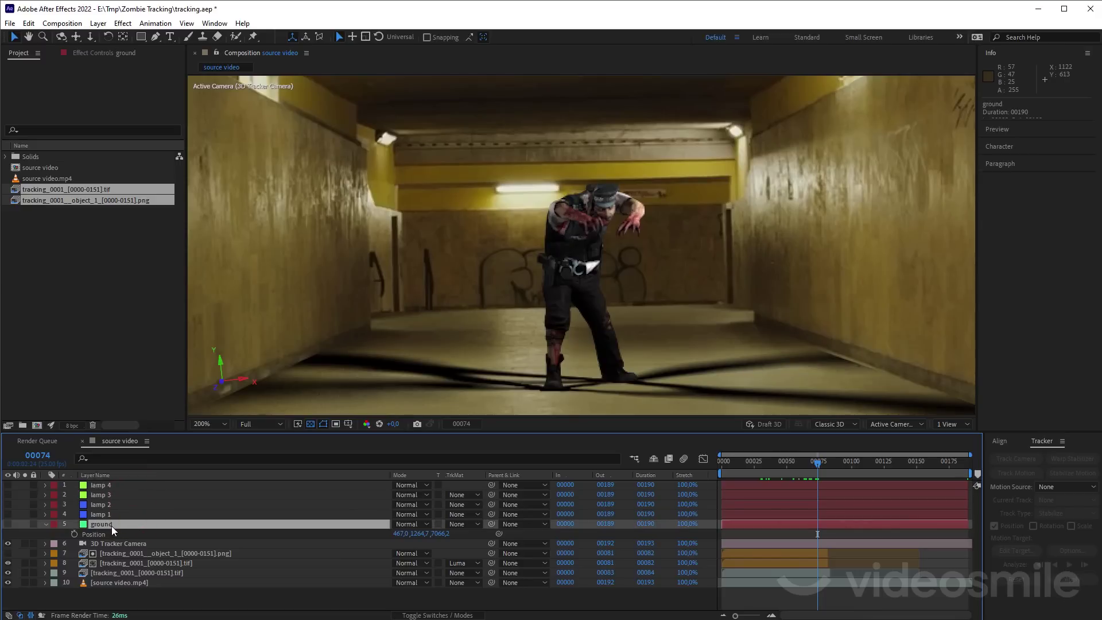
{"action": "key", "text": "ctrl+d"}
{"action": "mouse_move", "coordinate": [109, 524]}
{"action": "left_mouse_down"}
{"action": "mouse_move", "coordinate": [155, 581]}
{"action": "mouse_move", "coordinate": [49, 582]}
{"action": "left_mouse_up"}
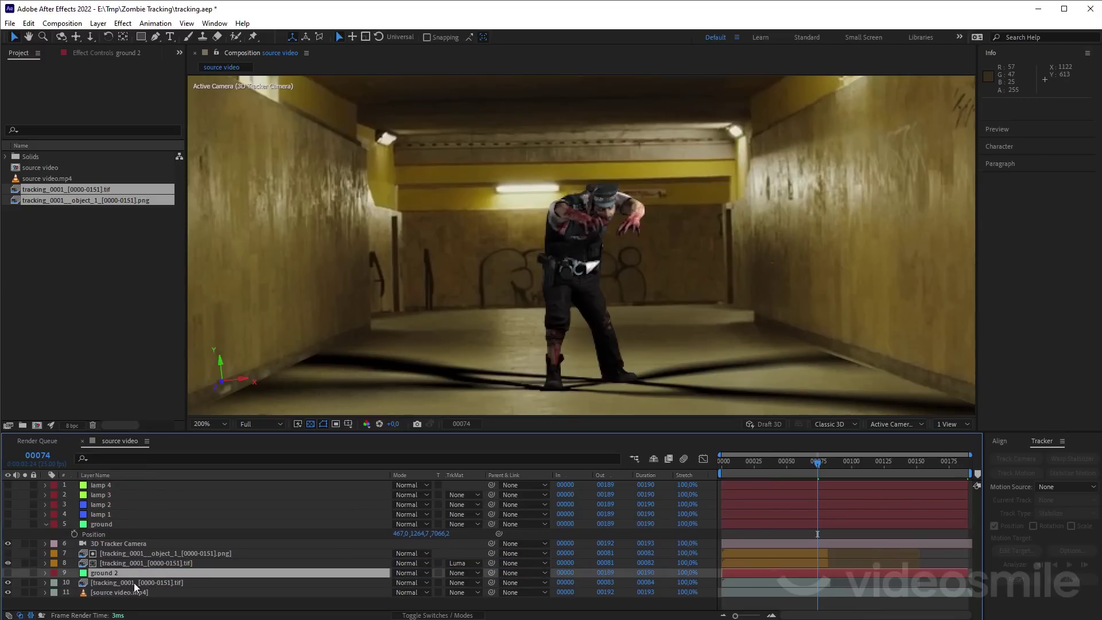
Step: Rename the TIF render pass layer to 'shadow'
{"action": "left_click", "coordinate": [103, 582]}
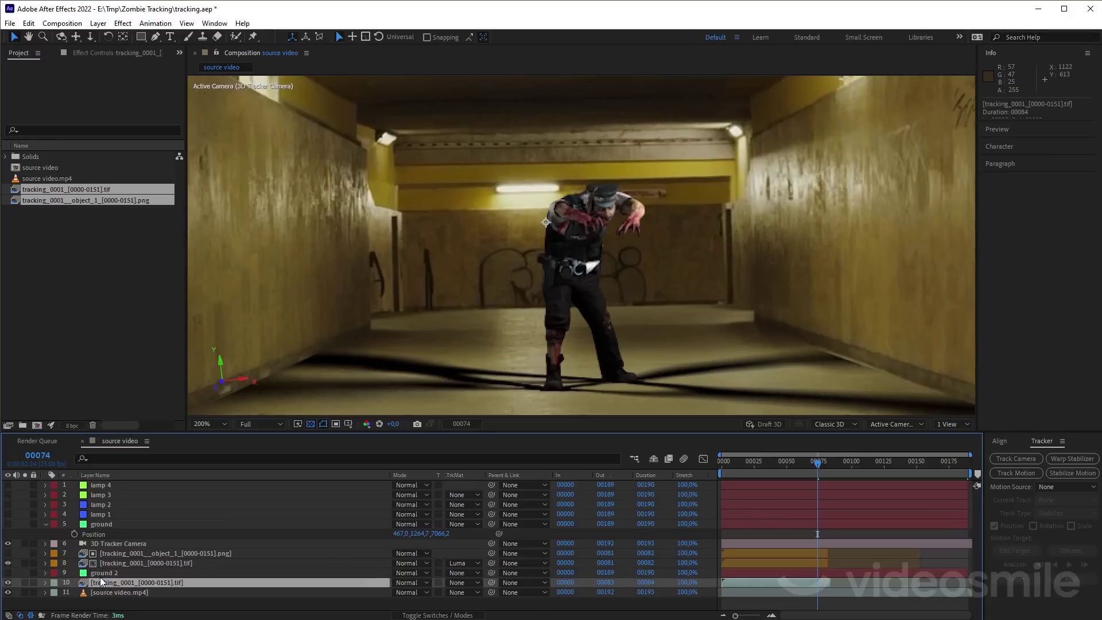
{"action": "key", "text": "Return"}
{"action": "type", "text": "sh"}
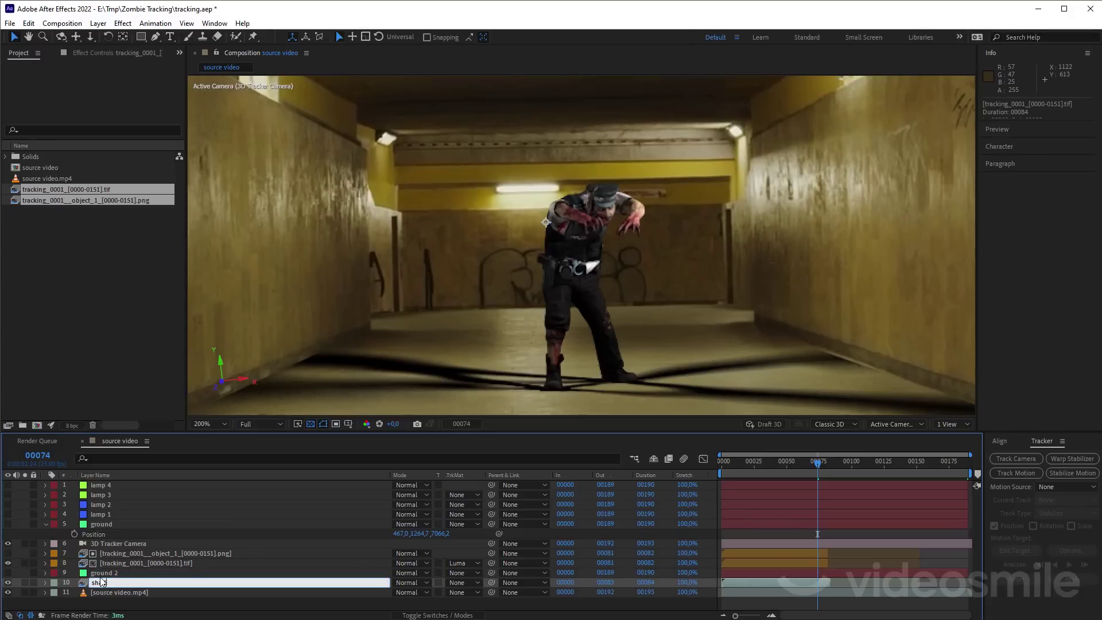
{"action": "type", "text": "adow"}
{"action": "key", "text": "Return"}
Step: Set the shadow layer's Track Matte to Alpha Matte "ground 2" and make ground 2 visible
{"action": "left_click", "coordinate": [462, 582]}
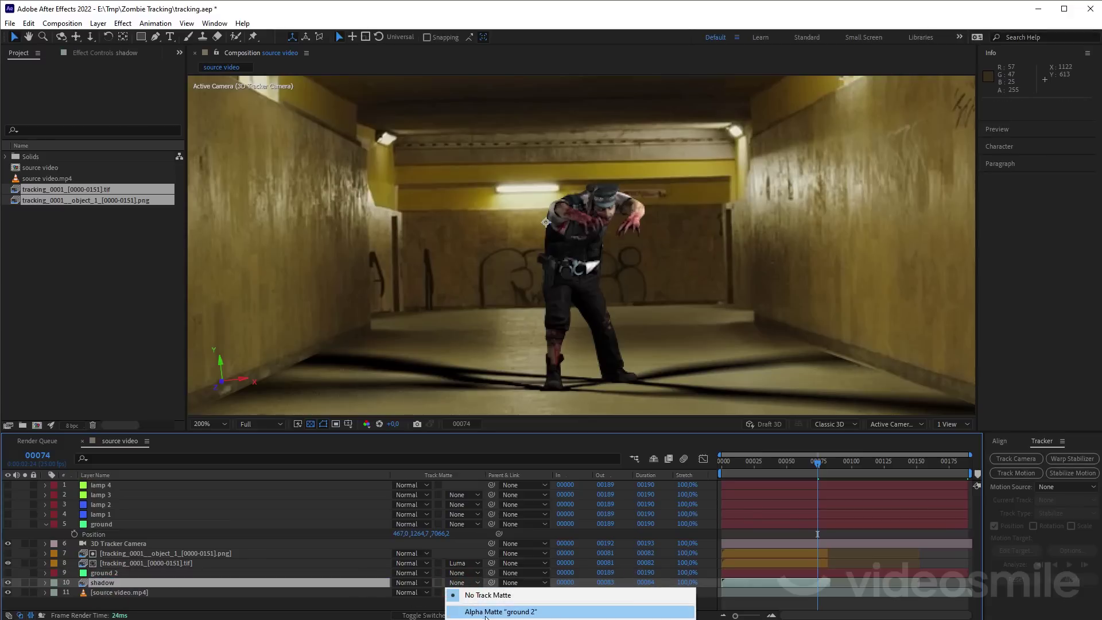
{"action": "left_click", "coordinate": [485, 612]}
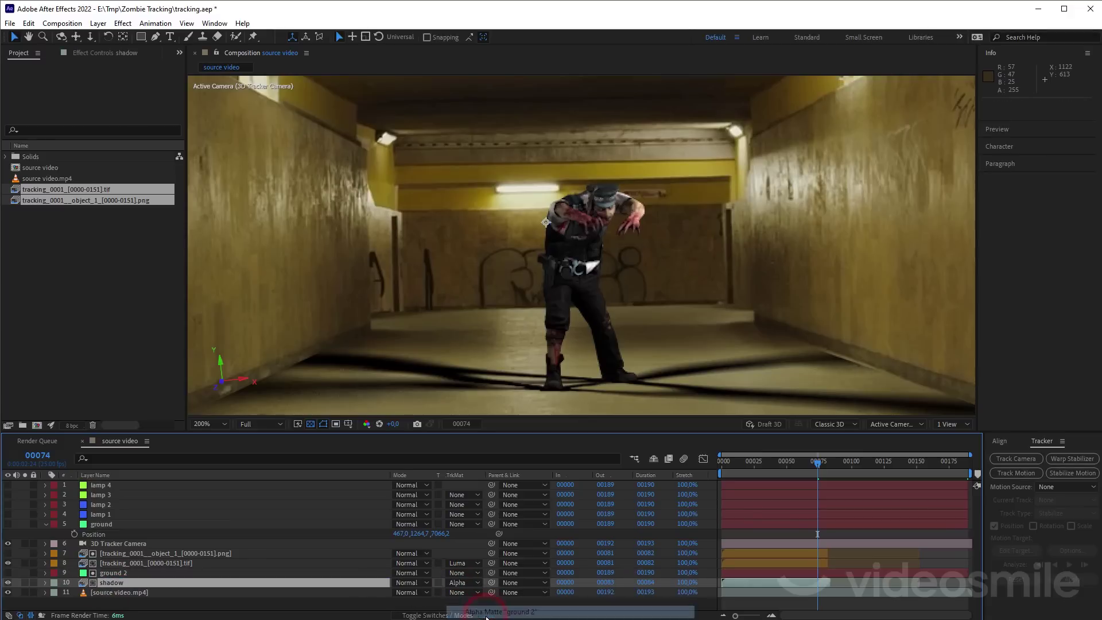
{"action": "left_click", "coordinate": [7, 573]}
{"action": "left_click", "coordinate": [106, 573]}
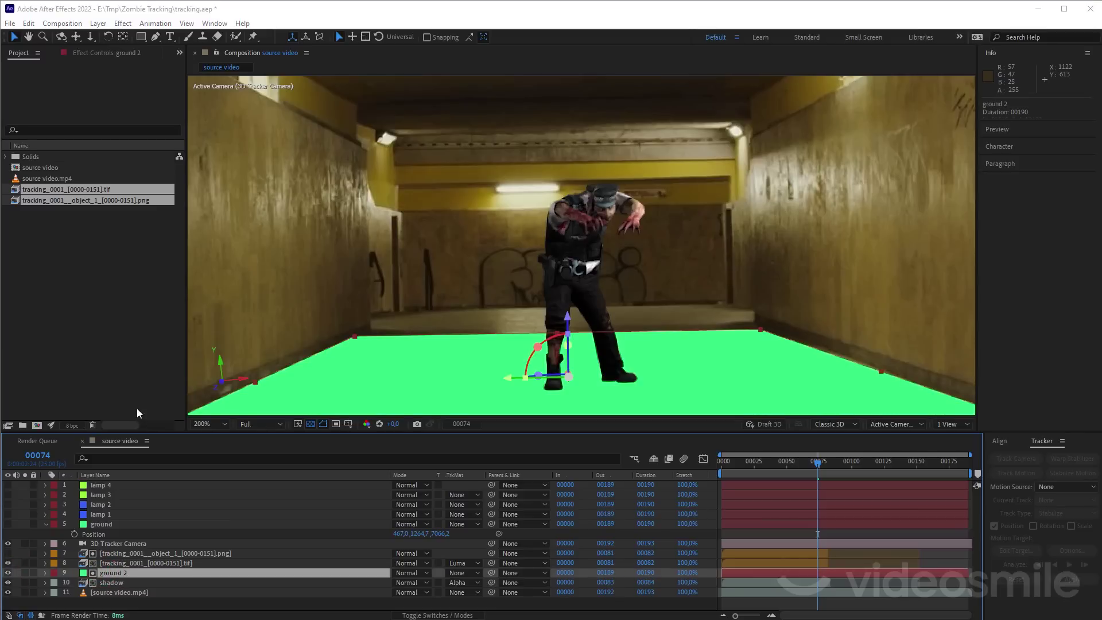
Step: Add Fast Box Blur to ground 2 with Repeat Edge Pixels off and Blur Radius 61
{"action": "key", "text": "ctrl+space"}
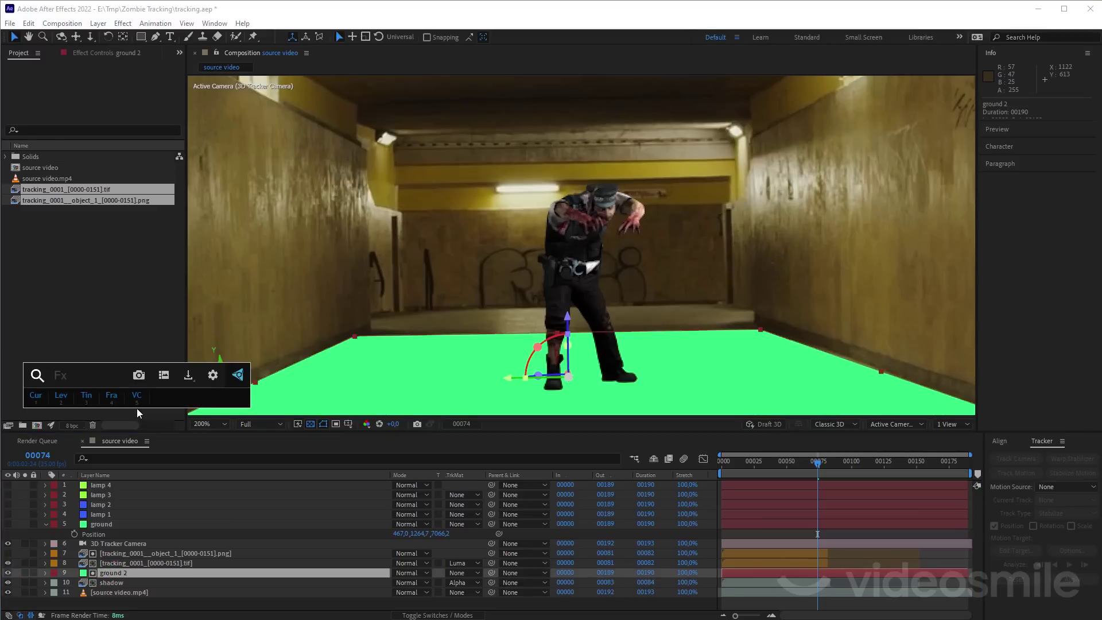
{"action": "type", "text": "fa"}
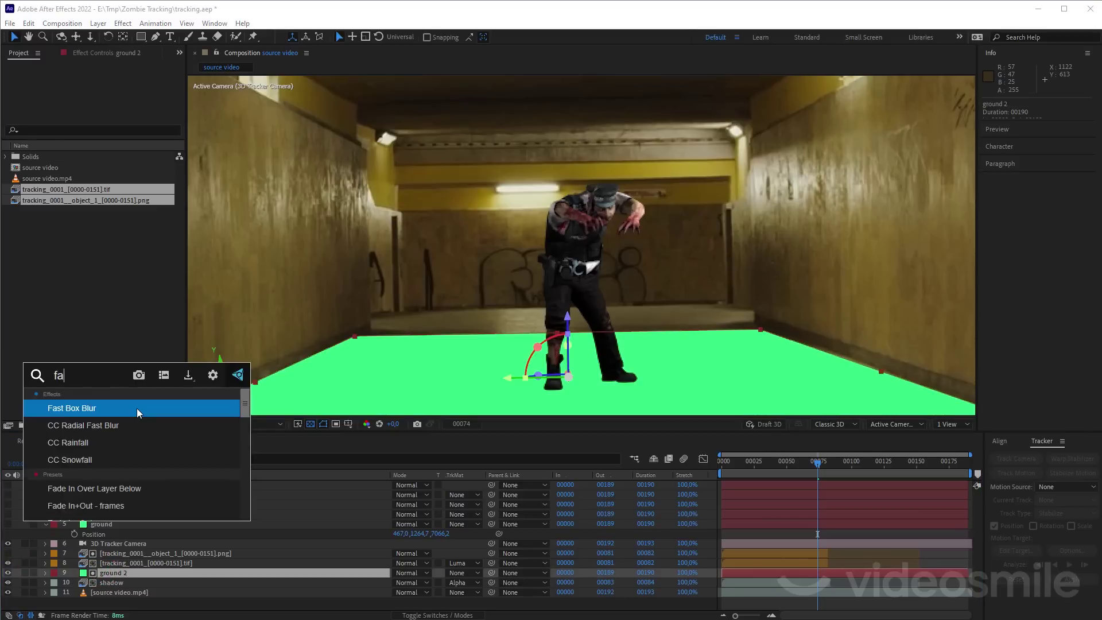
{"action": "type", "text": "st"}
{"action": "key", "text": "Return"}
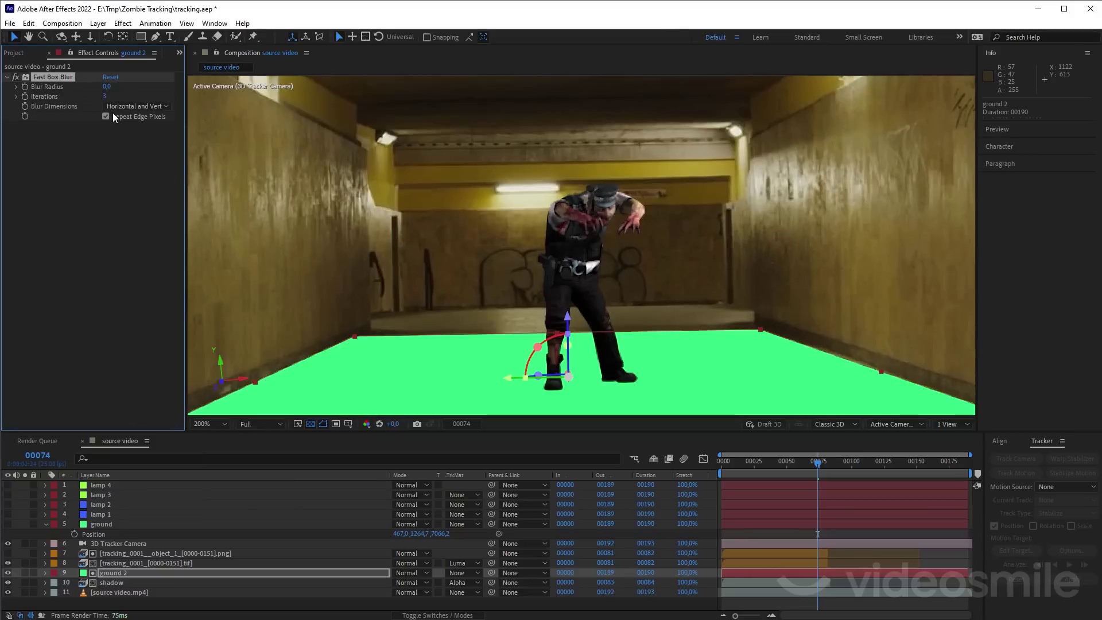
{"action": "left_click", "coordinate": [108, 115]}
{"action": "left_click_drag", "start_coordinate": [106, 87], "coordinate": [136, 82]}
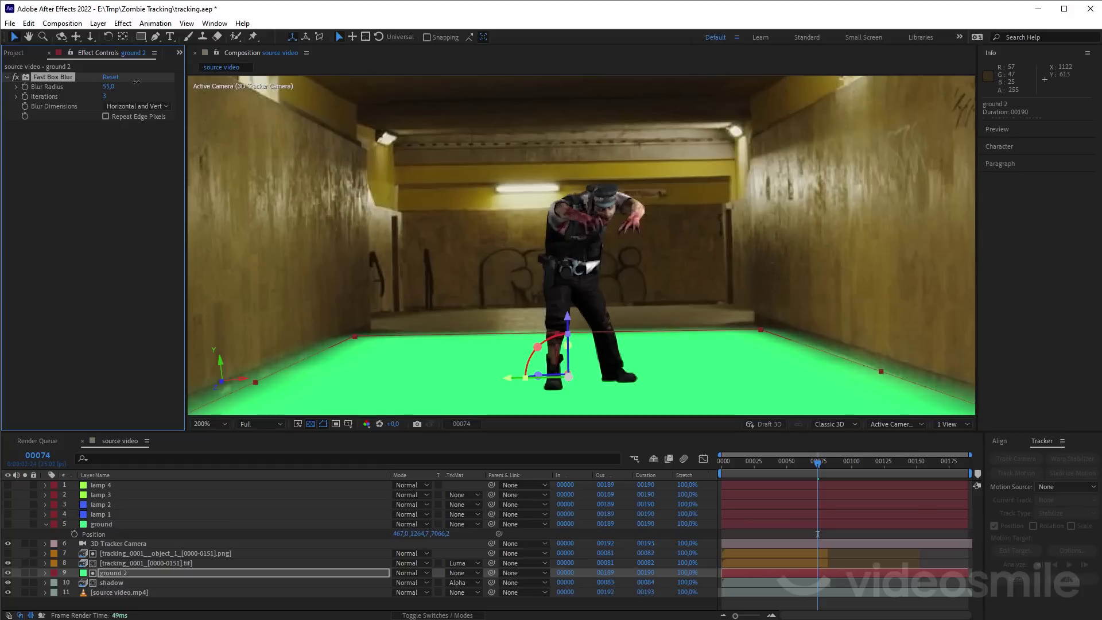
Step: Shrink the green ground 2 plane inward from its left corner
{"action": "left_click", "coordinate": [257, 384]}
{"action": "left_click_drag", "start_coordinate": [257, 384], "coordinate": [306, 387]}
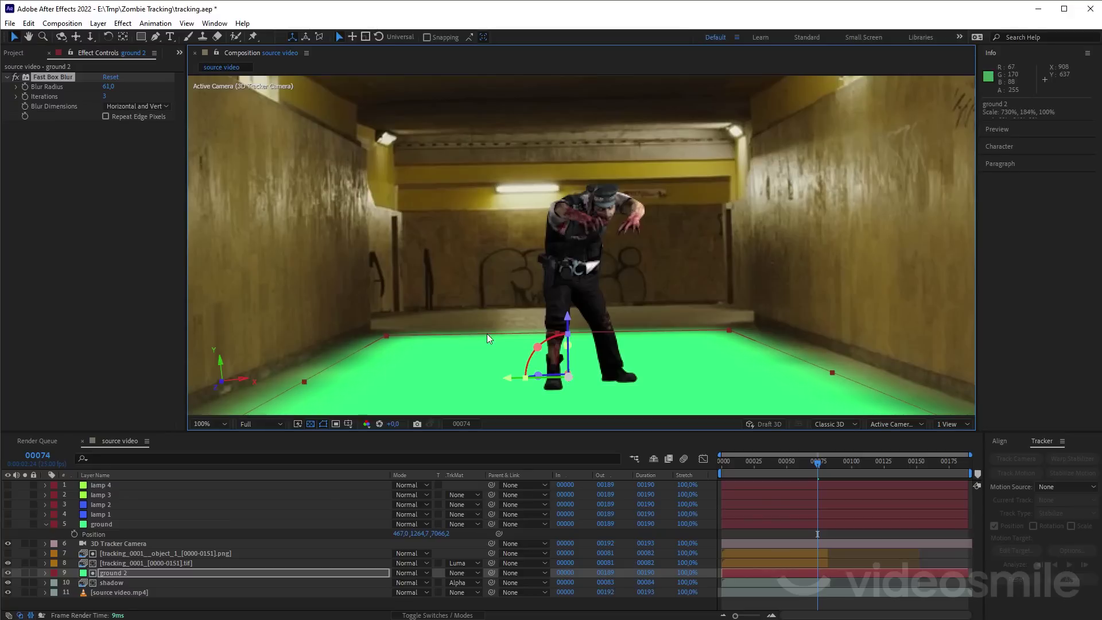
{"action": "key", "text": "comma"}
Step: Hide ground 2 and inspect the zombie's blurred floor shadow up close
{"action": "left_click", "coordinate": [8, 573]}
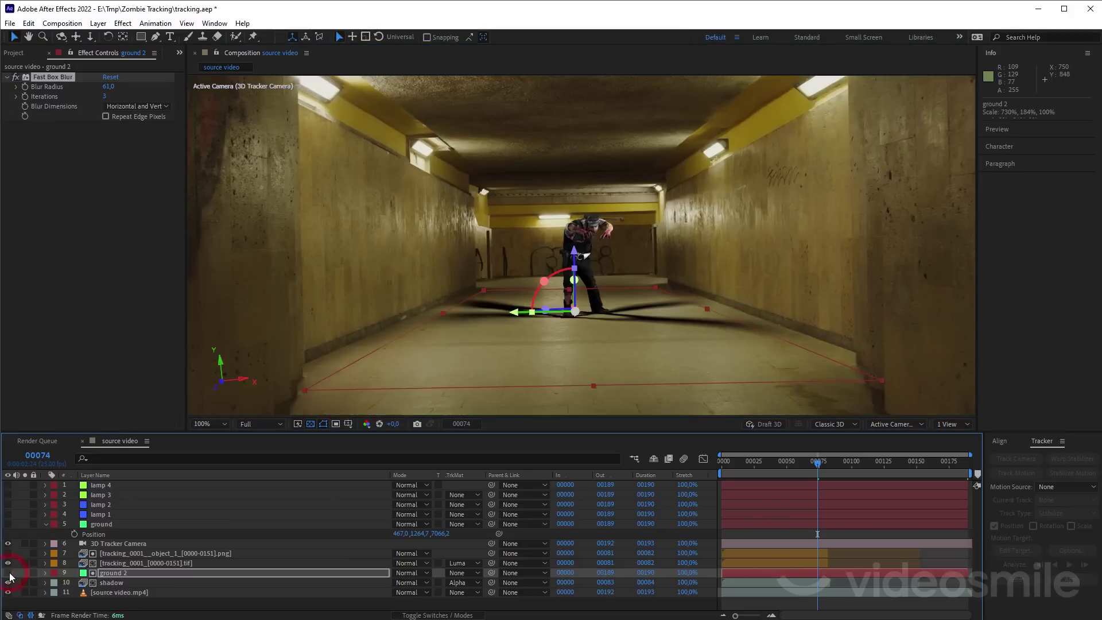
{"action": "key", "text": "period"}
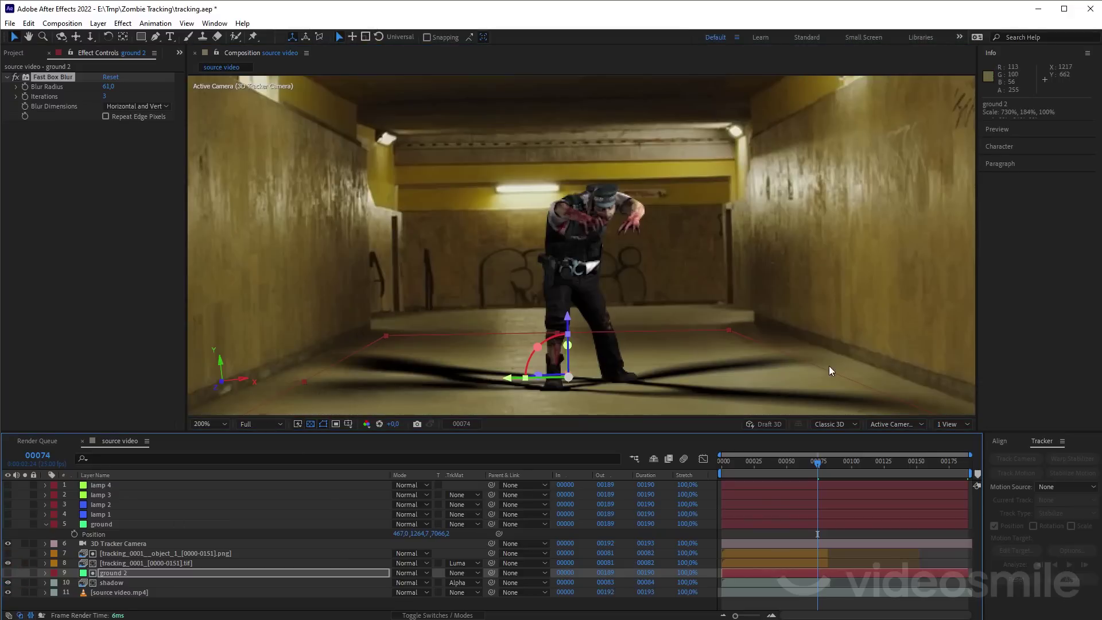
{"action": "left_click", "coordinate": [122, 583]}
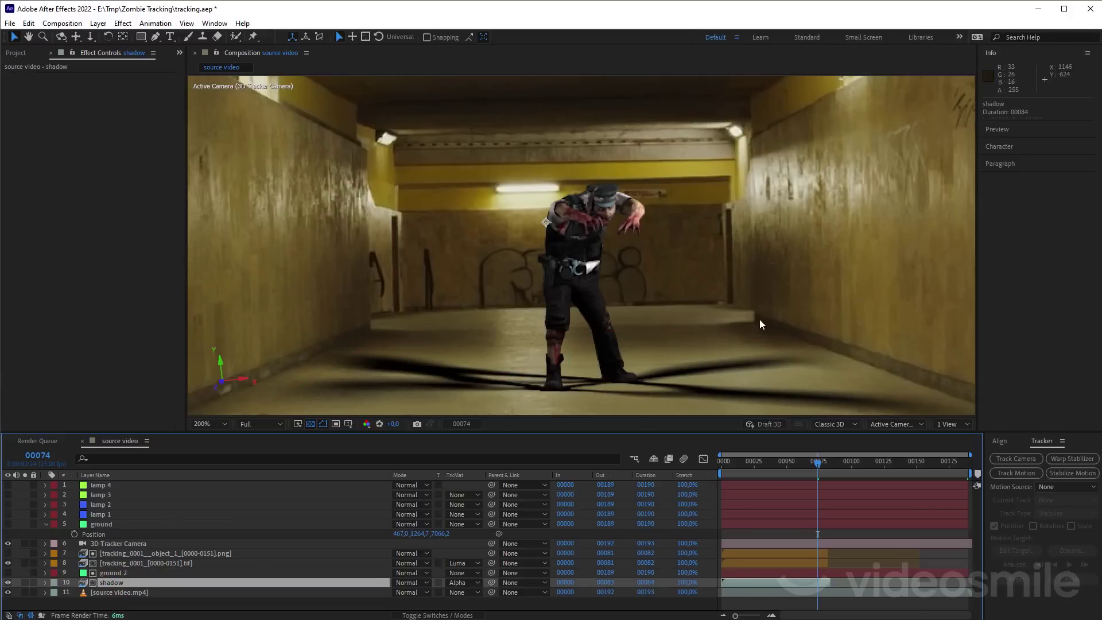
{"action": "key", "text": "period"}
{"action": "left_click_drag", "start_coordinate": [827, 328], "coordinate": [534, 183]}
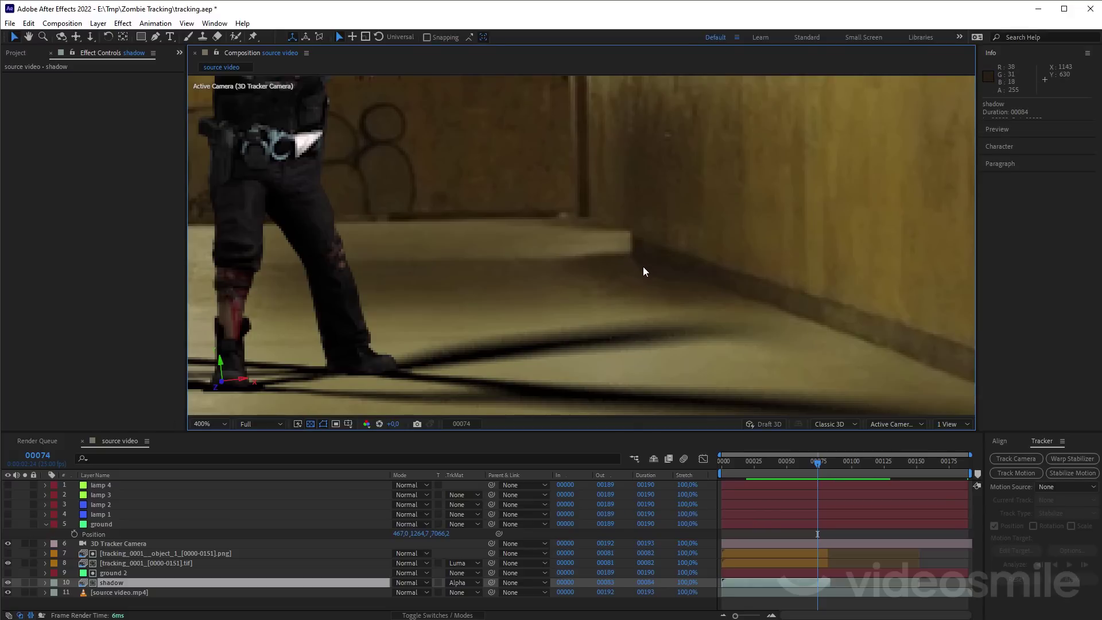
Step: Apply Tint to the shadow layer, with Map Black To sampled from the tunnel wall
{"action": "key", "text": "ctrl+space"}
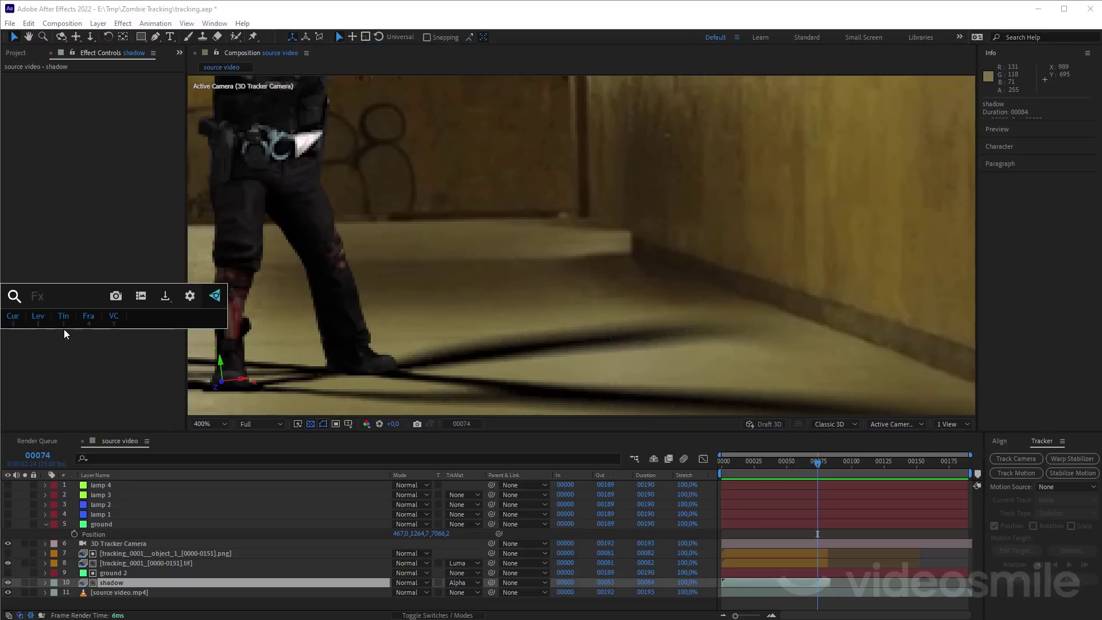
{"action": "type", "text": "tint"}
{"action": "key", "text": "Return"}
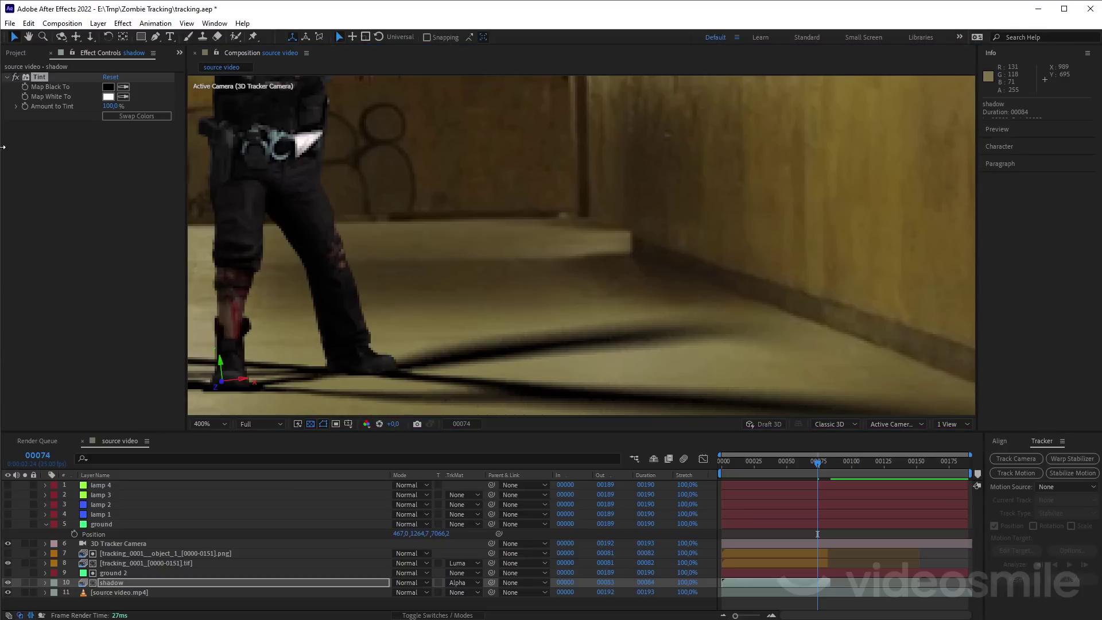
{"action": "left_click", "coordinate": [122, 87]}
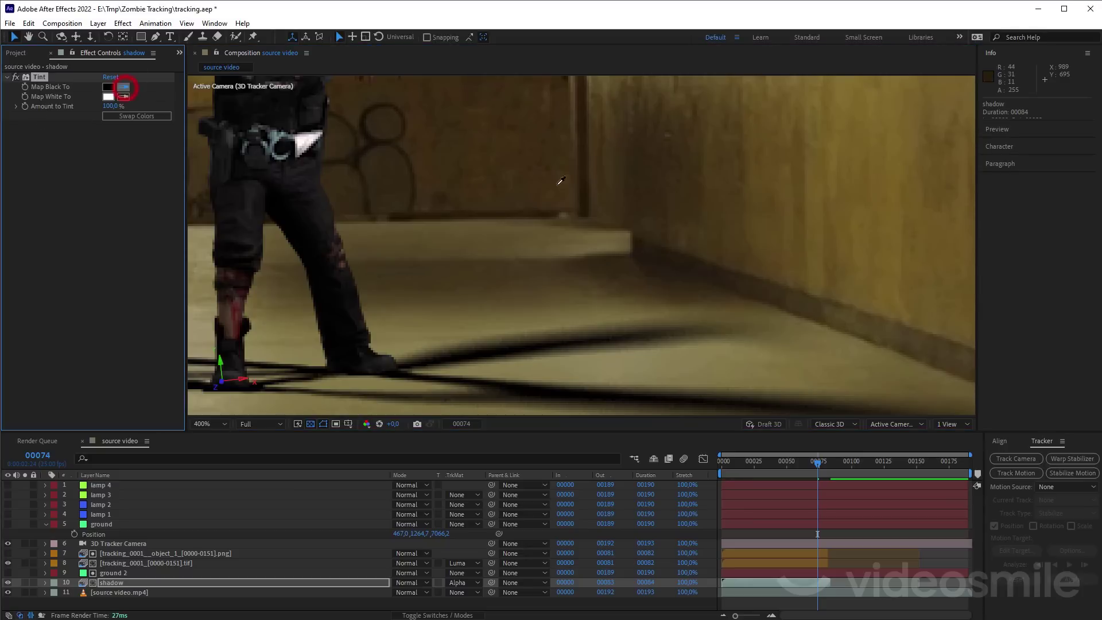
{"action": "left_click", "coordinate": [650, 265]}
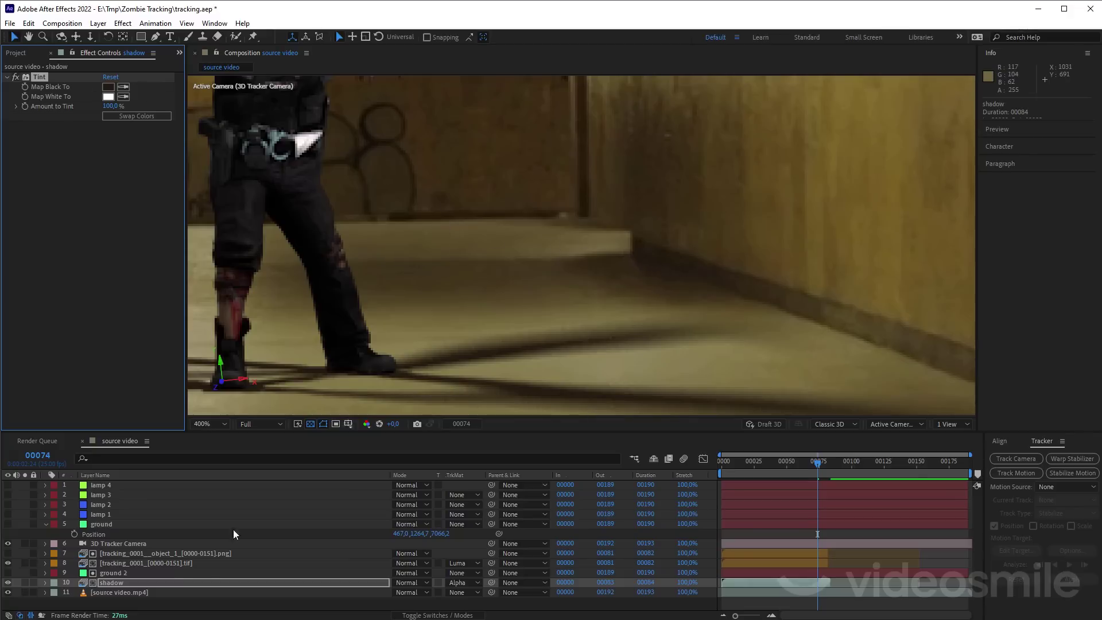
Step: Set the shadow layer to Multiply blend mode at 73% opacity
{"action": "left_click", "coordinate": [428, 583]}
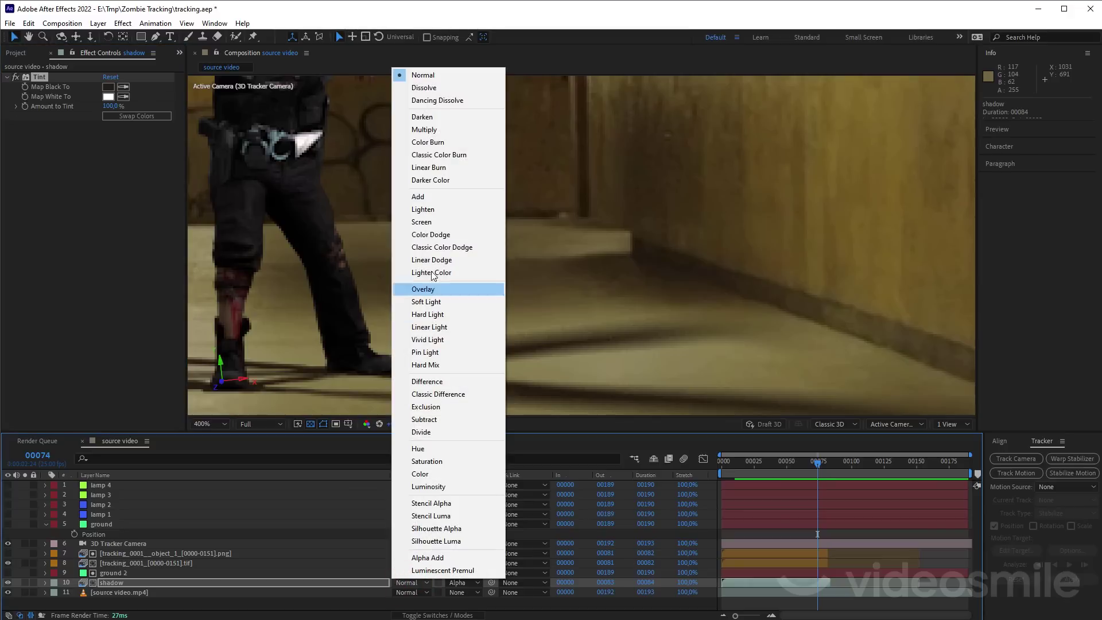
{"action": "left_click", "coordinate": [428, 130]}
{"action": "key", "text": "t"}
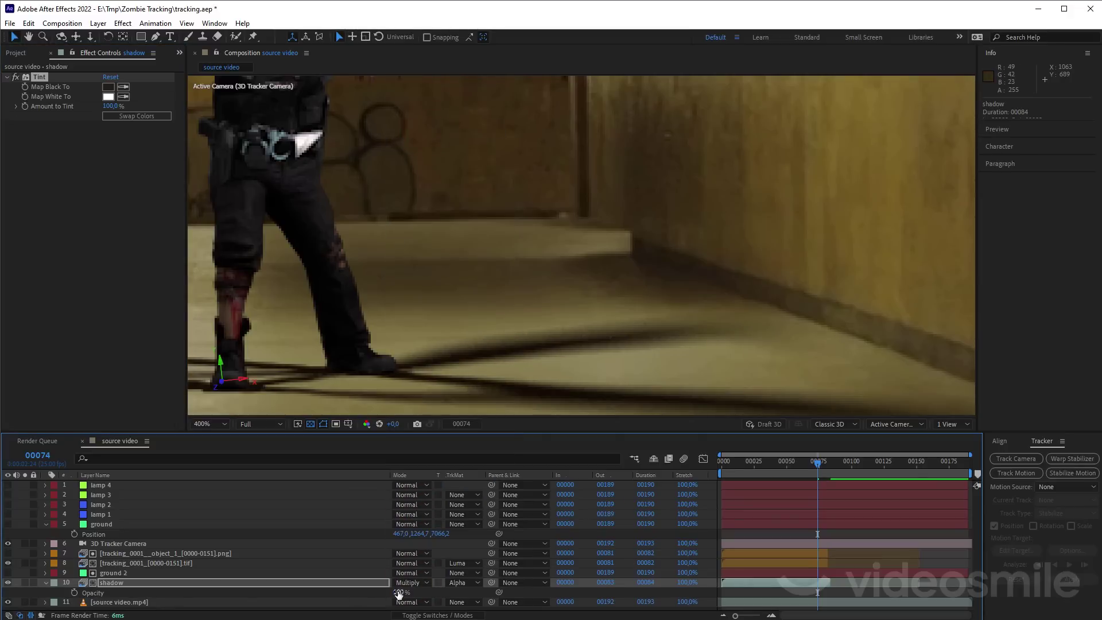
{"action": "left_click_drag", "start_coordinate": [399, 592], "coordinate": [374, 592]}
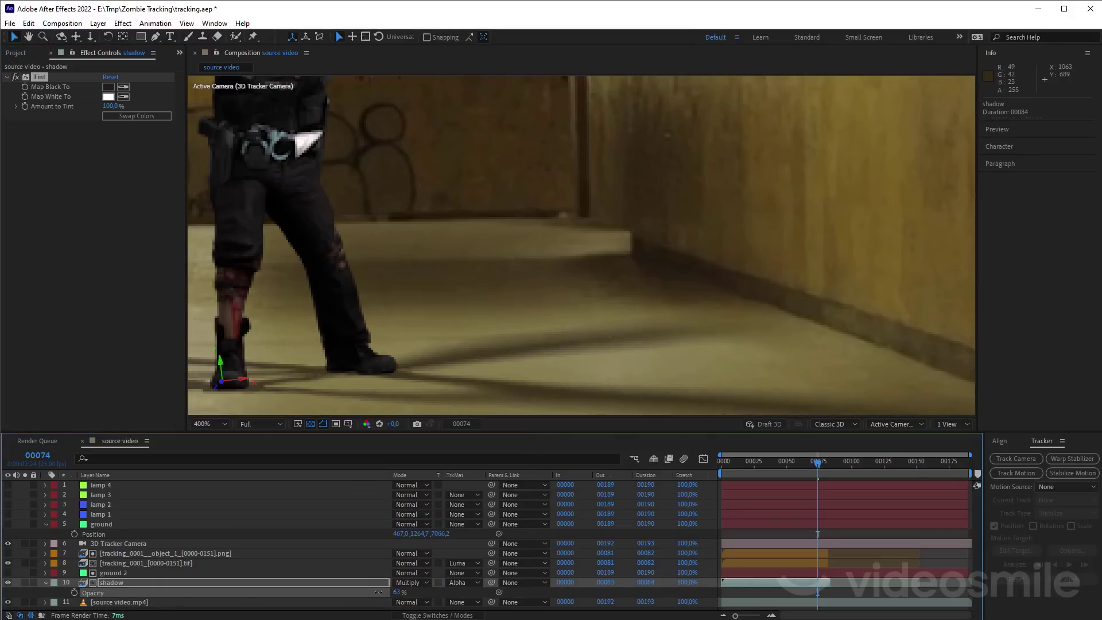
Step: Change Map Black To to a darker, richer brown sampled from the tunnel, then check an earlier frame
{"action": "left_click", "coordinate": [108, 87]}
{"action": "left_click_drag", "start_coordinate": [298, 325], "coordinate": [310, 315]}
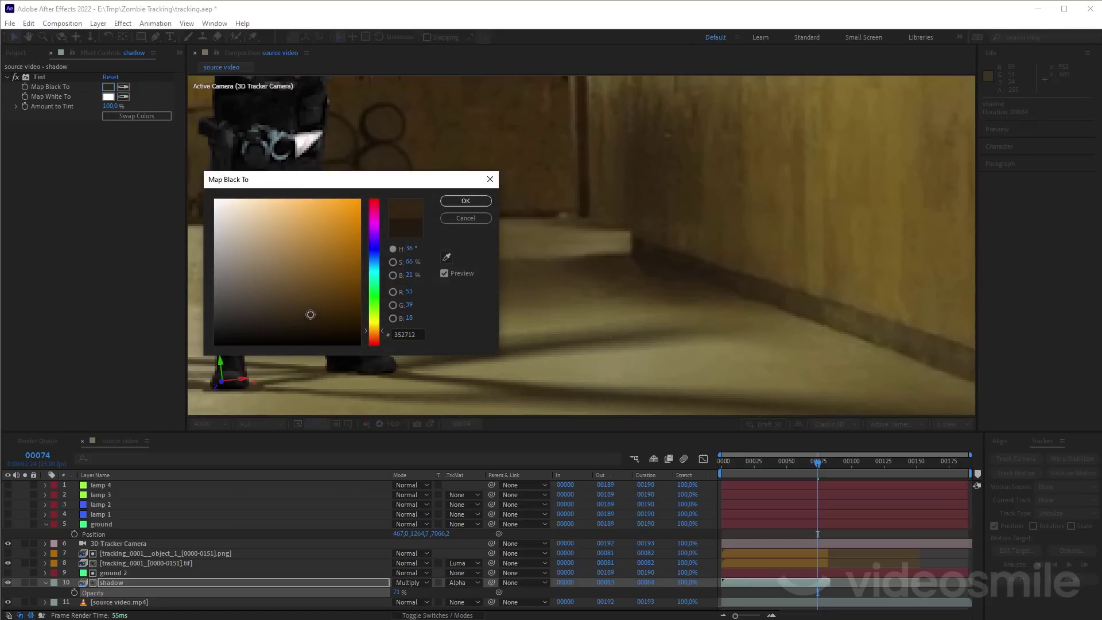
{"action": "left_click", "coordinate": [446, 258]}
{"action": "left_click", "coordinate": [562, 264]}
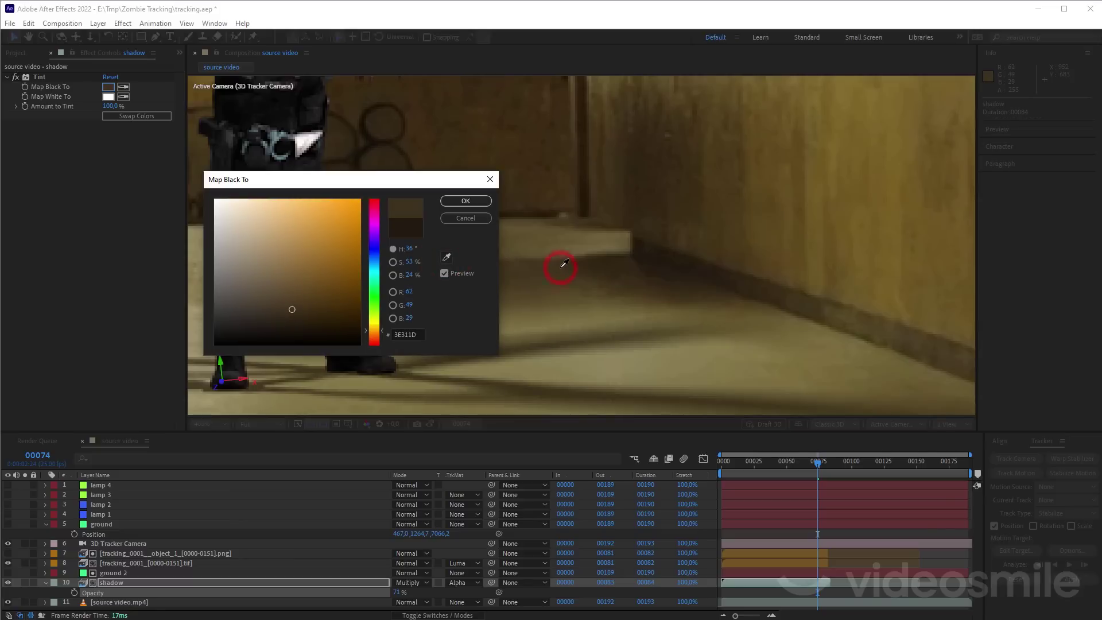
{"action": "left_click_drag", "start_coordinate": [295, 310], "coordinate": [298, 306]}
{"action": "left_click", "coordinate": [465, 201]}
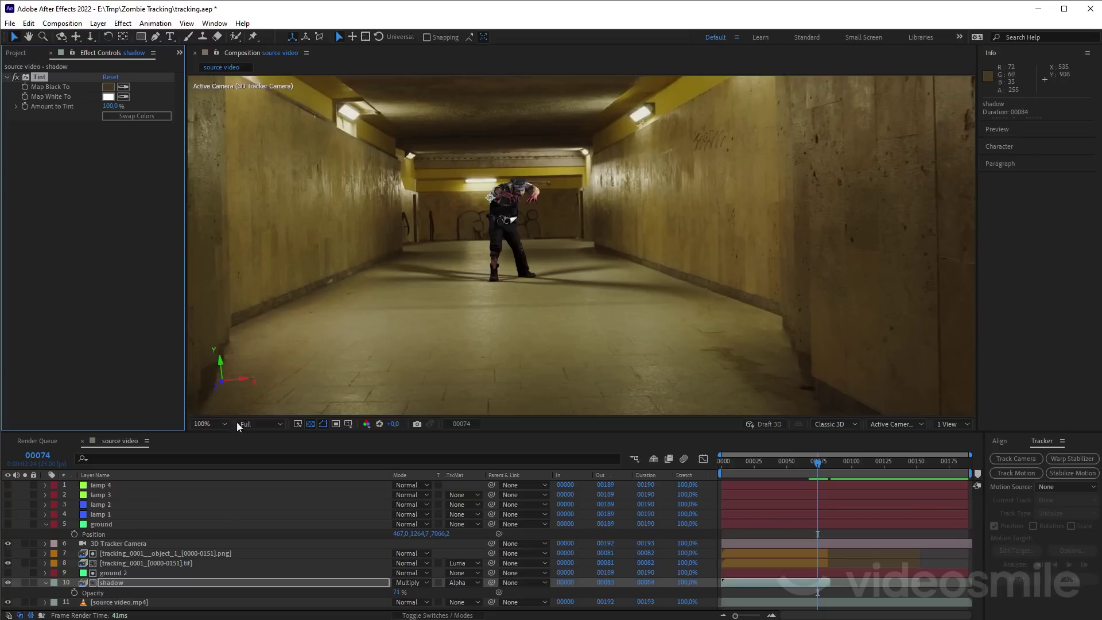
{"action": "mouse_move", "coordinate": [730, 473]}
{"action": "left_mouse_down"}
{"action": "mouse_move", "coordinate": [792, 475]}
{"action": "mouse_move", "coordinate": [743, 476]}
{"action": "left_mouse_up"}
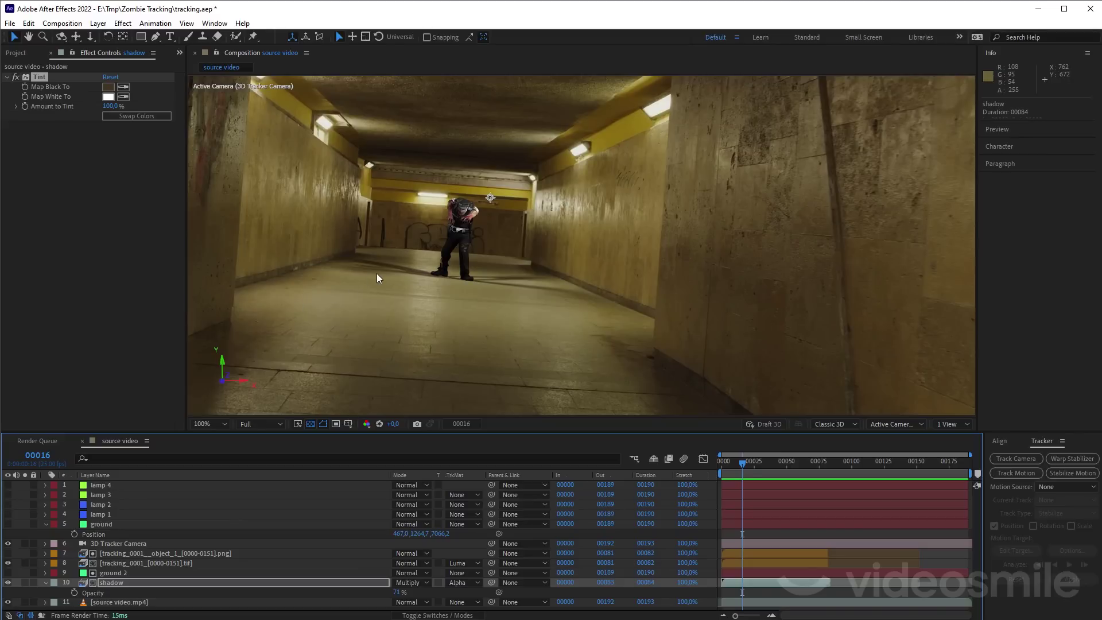
Step: Preview the composite, then add Curves to the zombie layer, brightening its darker tones
{"action": "key", "text": "space"}
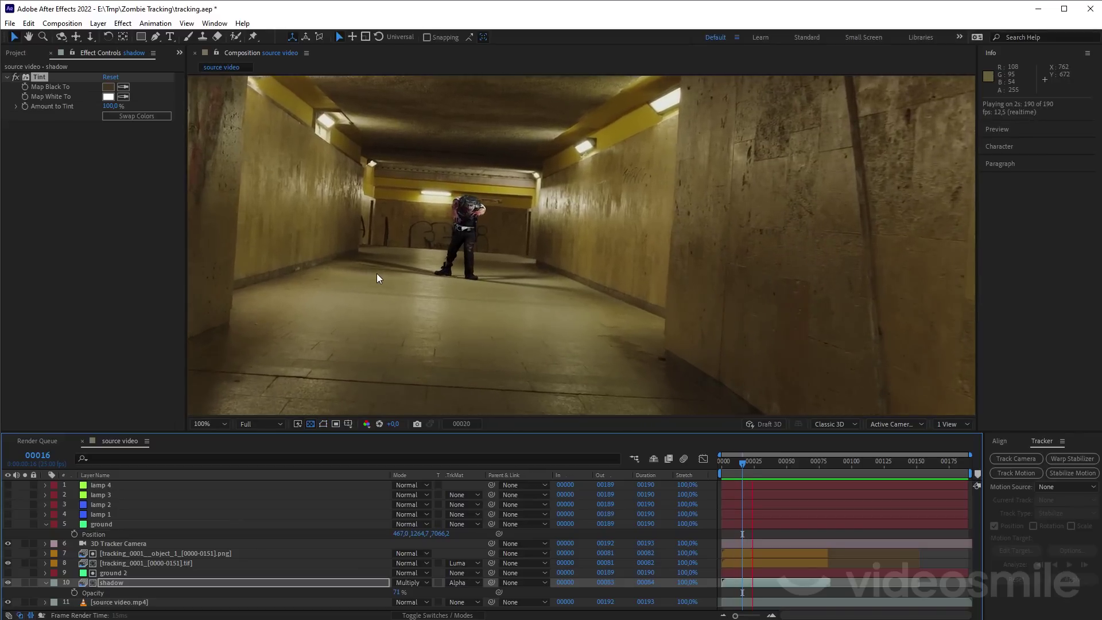
{"action": "key", "text": "space"}
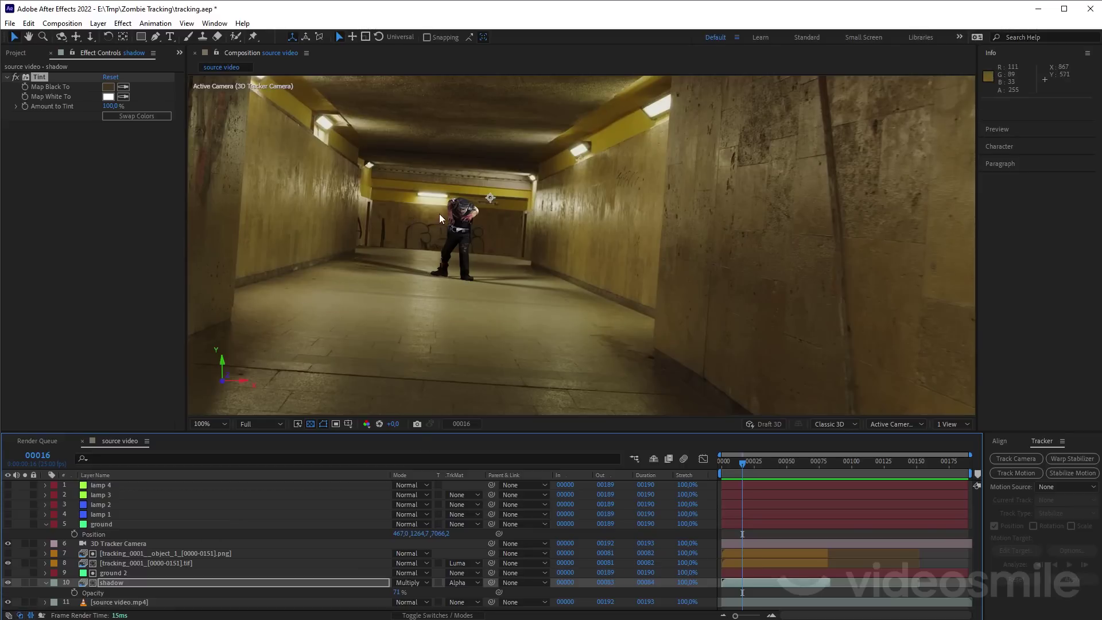
{"action": "left_click", "coordinate": [146, 566]}
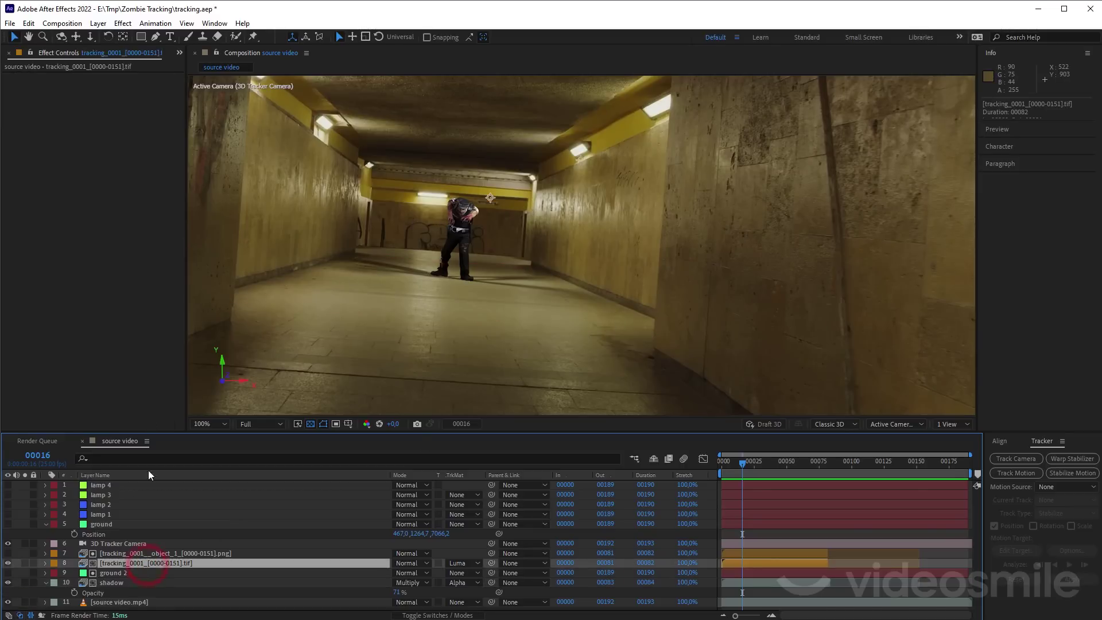
{"action": "scroll", "coordinate": [449, 218], "scroll_direction": "up", "scroll_amount": 1}
{"action": "left_click_drag", "start_coordinate": [397, 235], "coordinate": [556, 308]}
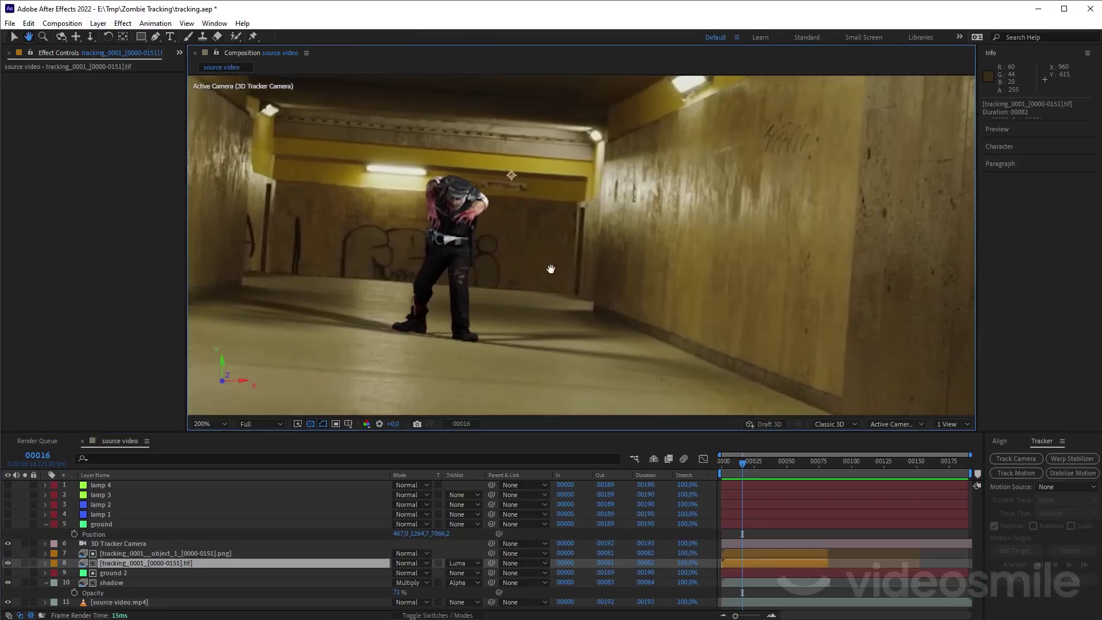
{"action": "scroll", "coordinate": [554, 304], "scroll_direction": "up", "scroll_amount": 1}
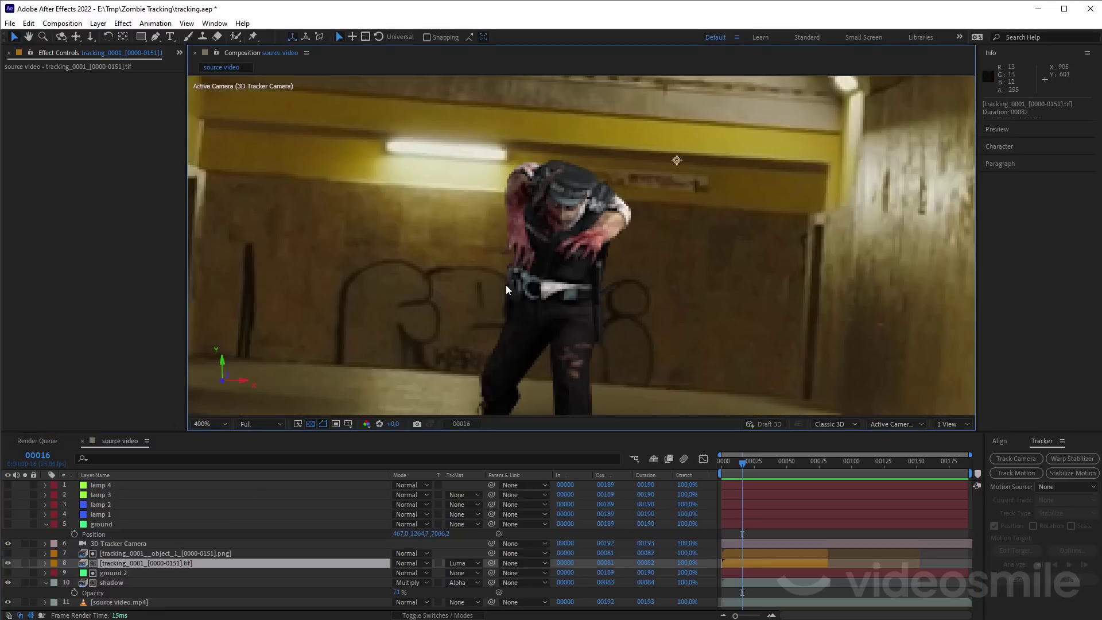
{"action": "key", "text": "ctrl+space"}
{"action": "left_click", "coordinate": [405, 273]}
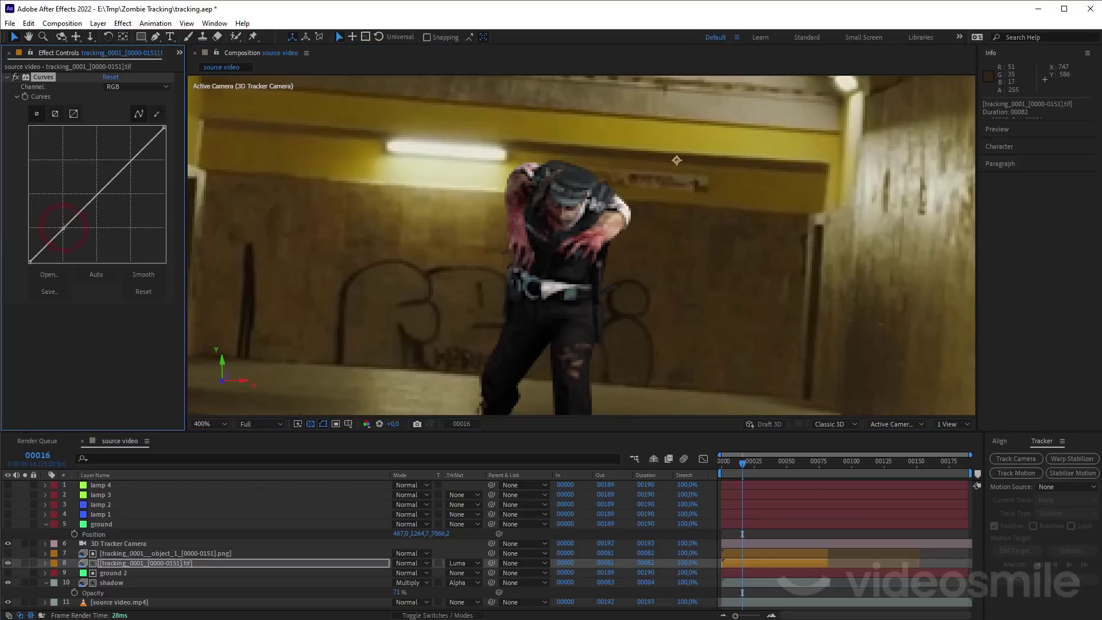
{"action": "left_click_drag", "start_coordinate": [66, 226], "coordinate": [59, 223]}
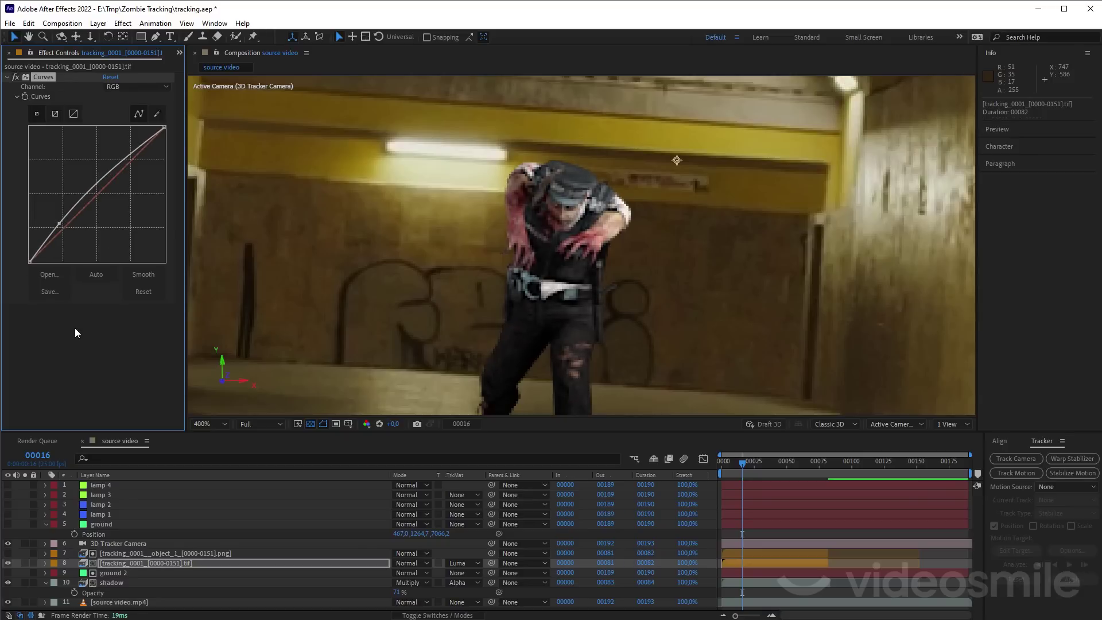
Step: Add Curves 2 with the lower tones lifted and the upper curve kept on the diagonal, comparing on/off
{"action": "key", "text": "ctrl+space"}
{"action": "left_click", "coordinate": [13, 316]}
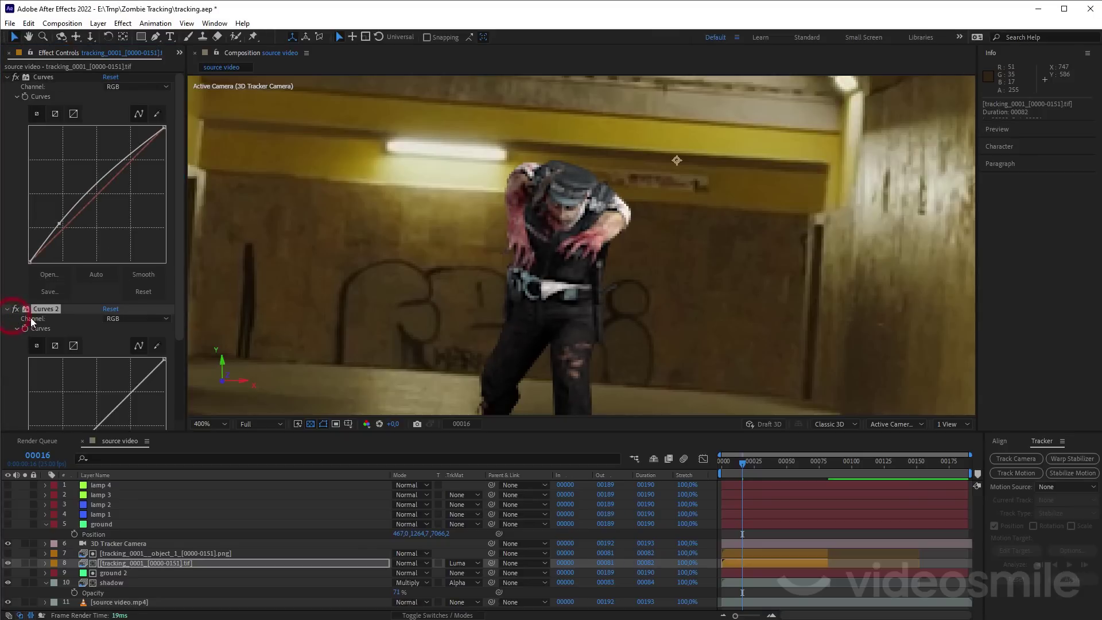
{"action": "left_click_drag", "start_coordinate": [180, 270], "coordinate": [180, 347]}
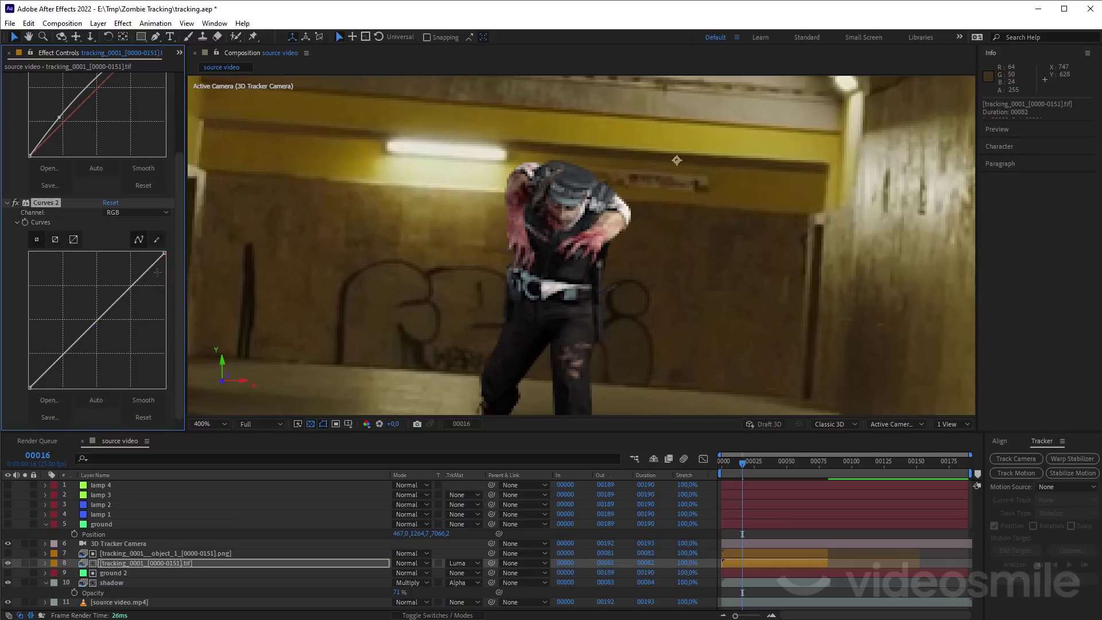
{"action": "key", "text": "comma"}
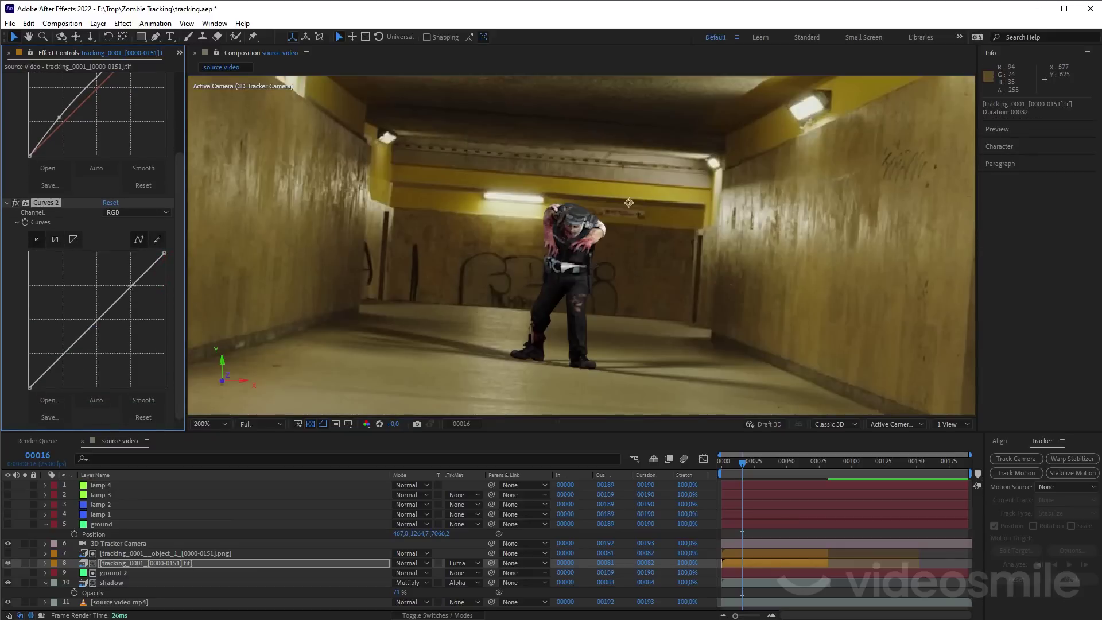
{"action": "left_click_drag", "start_coordinate": [59, 344], "coordinate": [48, 364]}
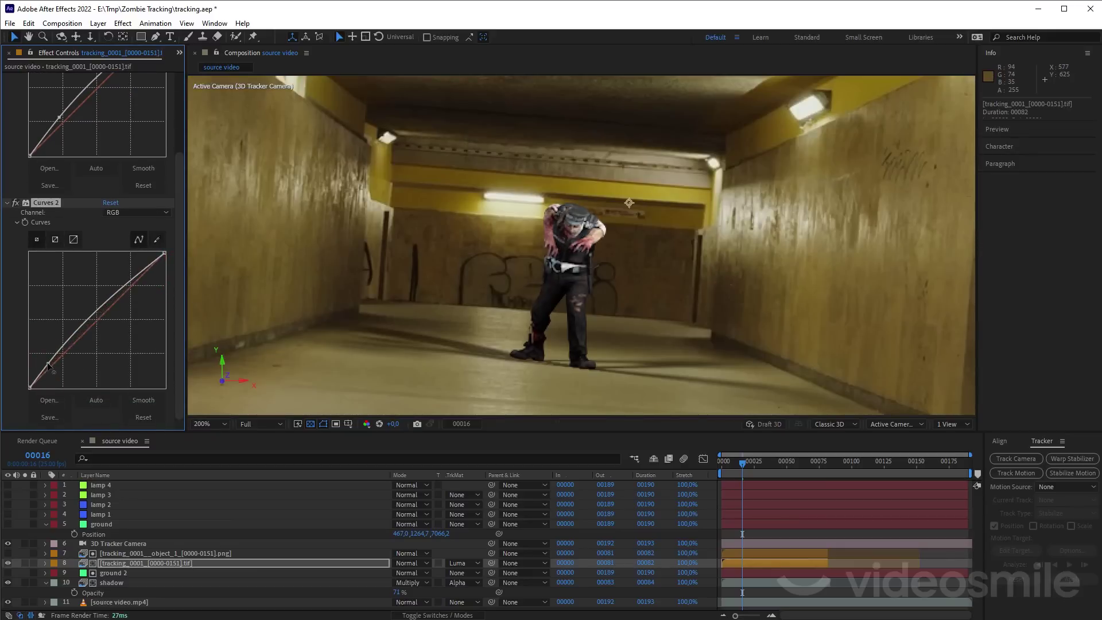
{"action": "left_click_drag", "start_coordinate": [134, 287], "coordinate": [132, 291]}
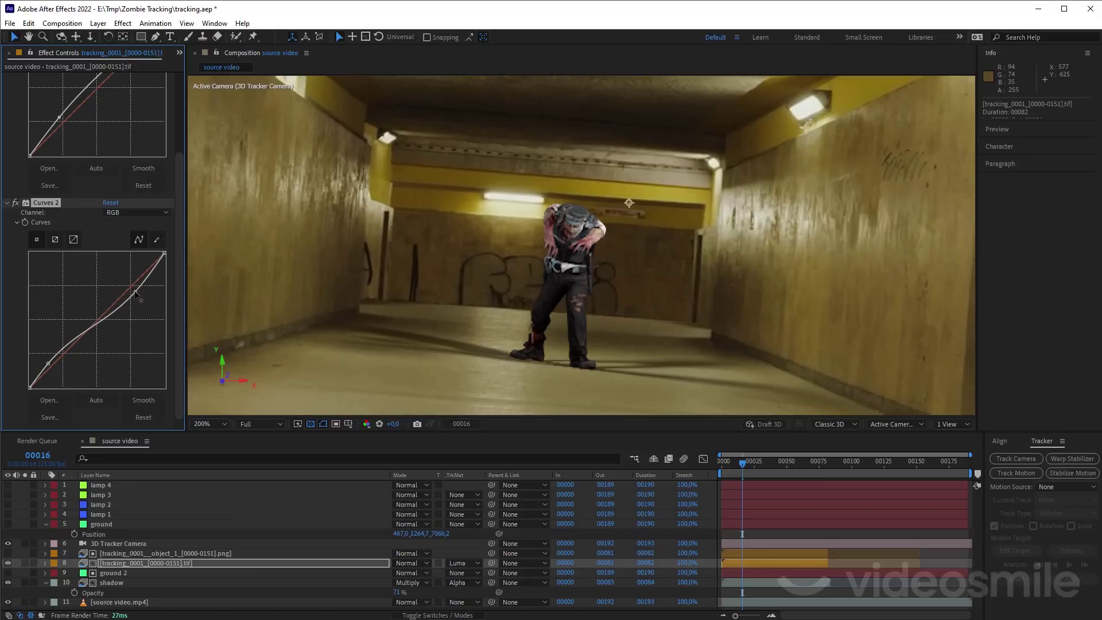
{"action": "left_click", "coordinate": [15, 203]}
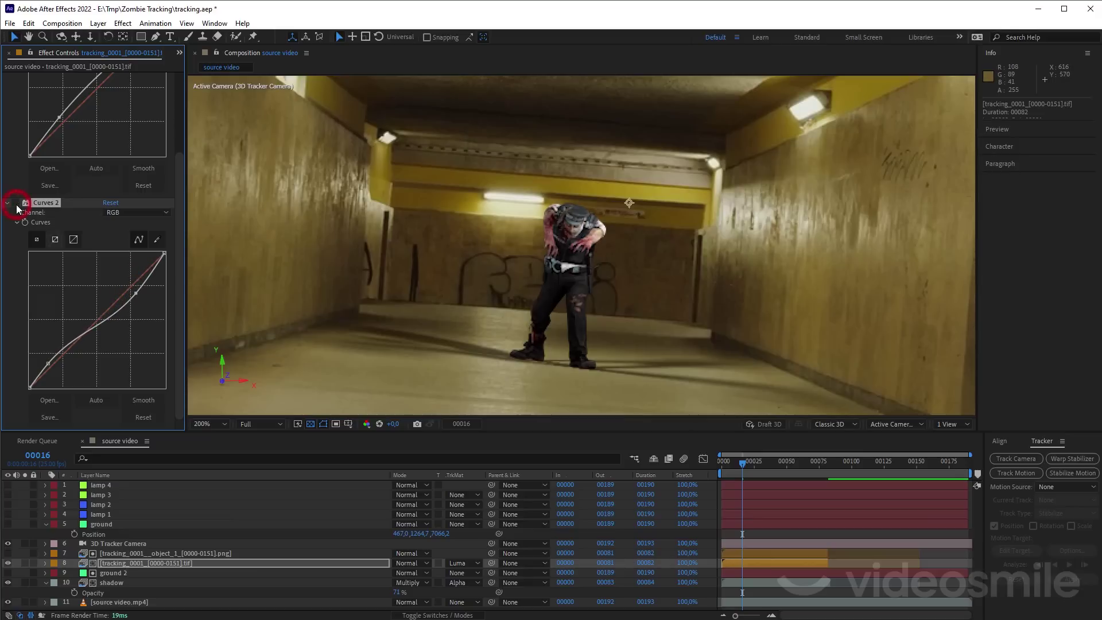
{"action": "left_click", "coordinate": [15, 203]}
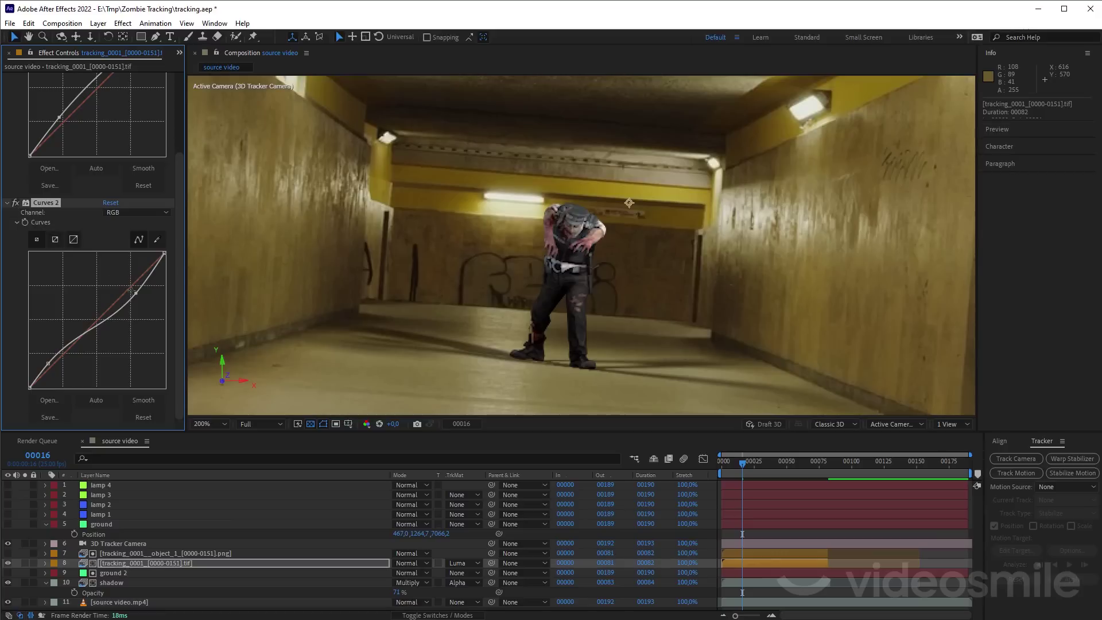
{"action": "left_click_drag", "start_coordinate": [135, 292], "coordinate": [132, 292]}
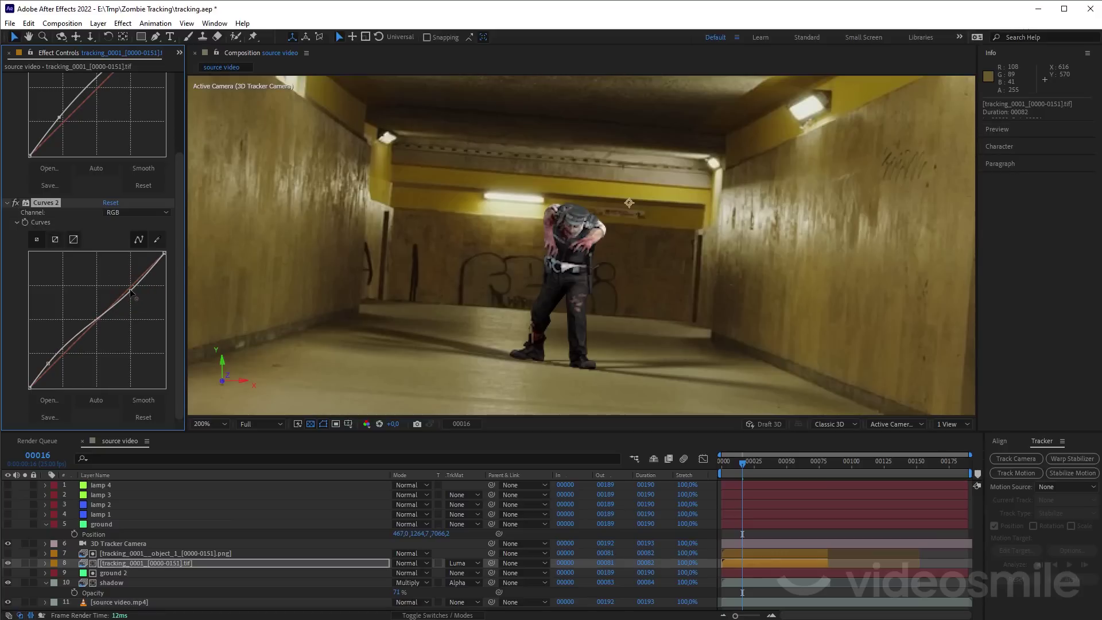
{"action": "key", "text": "space"}
{"action": "key", "text": "space"}
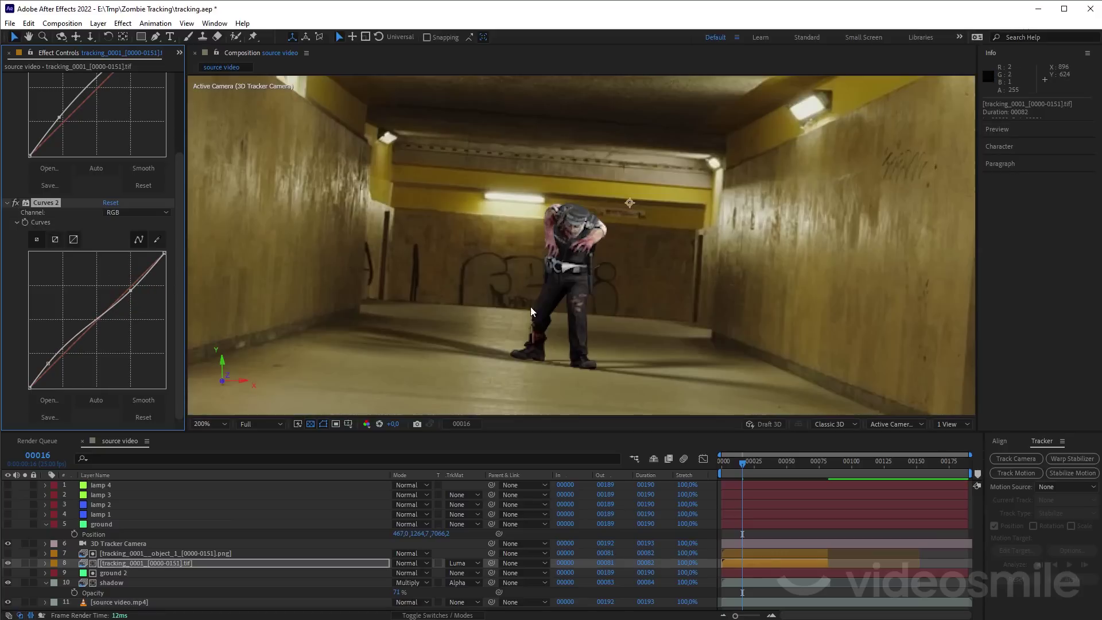
{"action": "left_click_drag", "start_coordinate": [47, 362], "coordinate": [46, 364]}
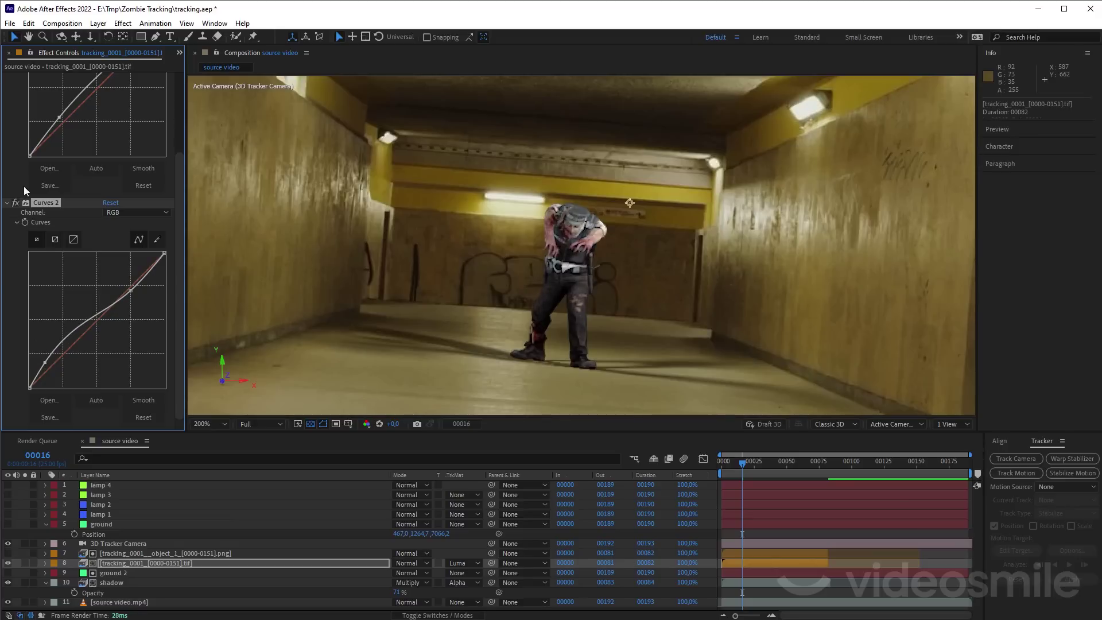
{"action": "scroll", "coordinate": [24, 191], "scroll_direction": "up", "scroll_amount": 3}
Step: Collapse both Curves effects and apply Photo Filter to the zombie layer
{"action": "left_click", "coordinate": [8, 78]}
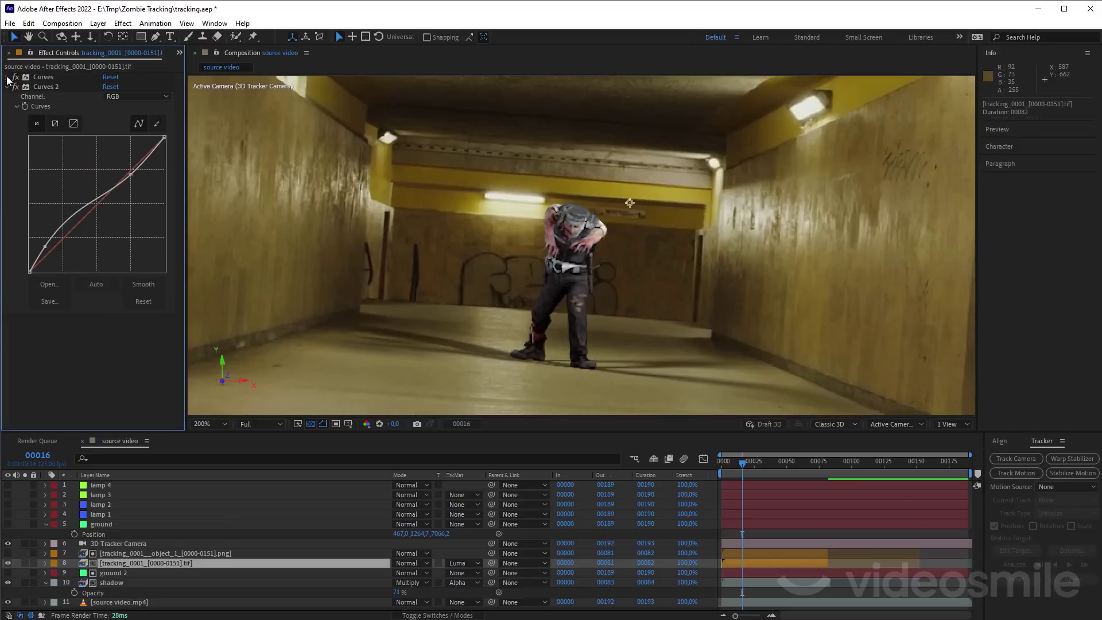
{"action": "left_click", "coordinate": [8, 86]}
{"action": "key", "text": "ctrl+space"}
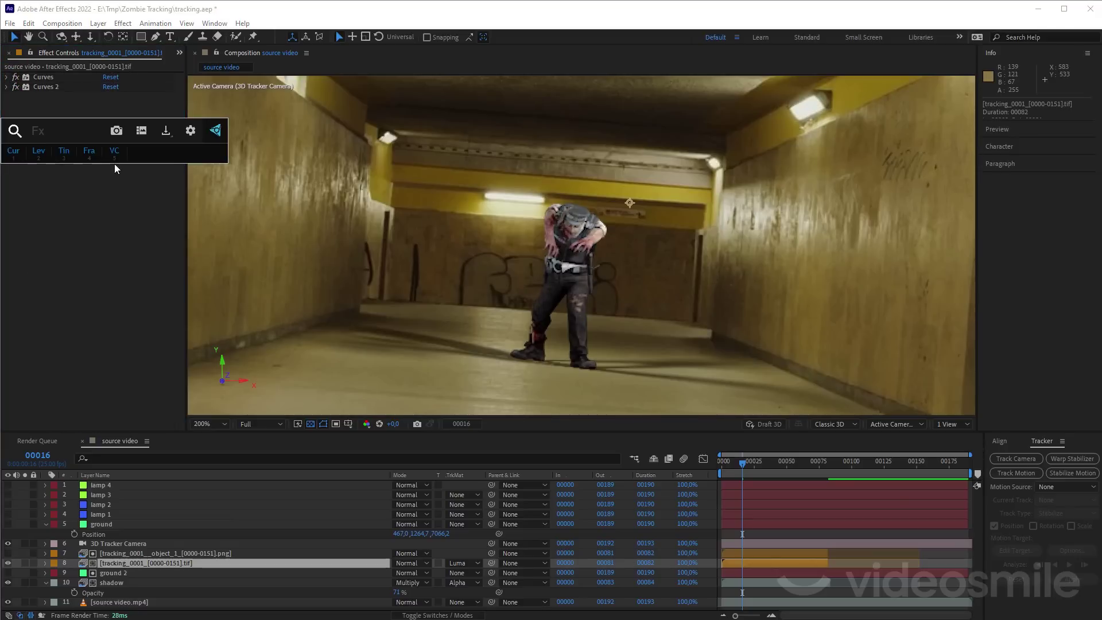
{"action": "type", "text": "pho"}
{"action": "key", "text": "Return"}
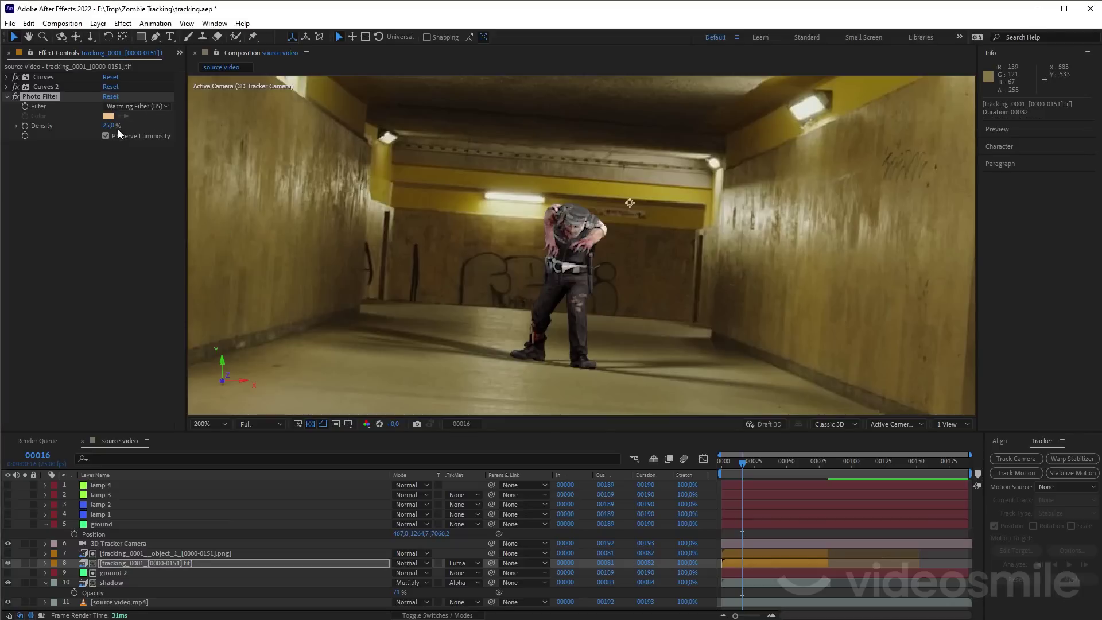
Step: Set Photo Filter to Custom with a colour sampled from the right wall, at 95% density
{"action": "left_click", "coordinate": [144, 105]}
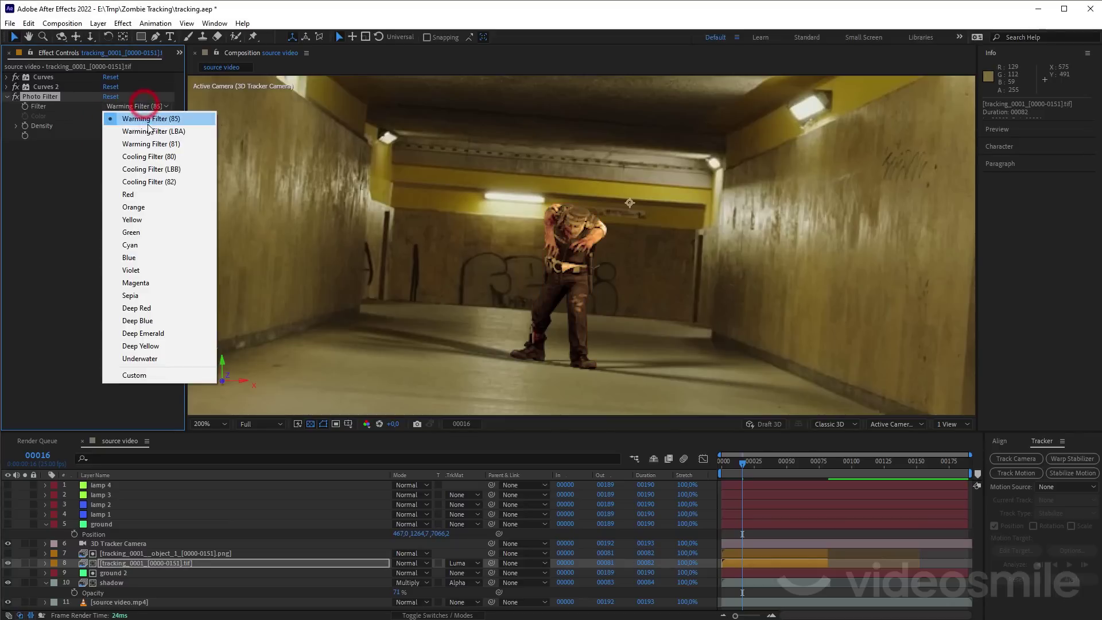
{"action": "left_click", "coordinate": [135, 375]}
{"action": "left_click", "coordinate": [123, 116]}
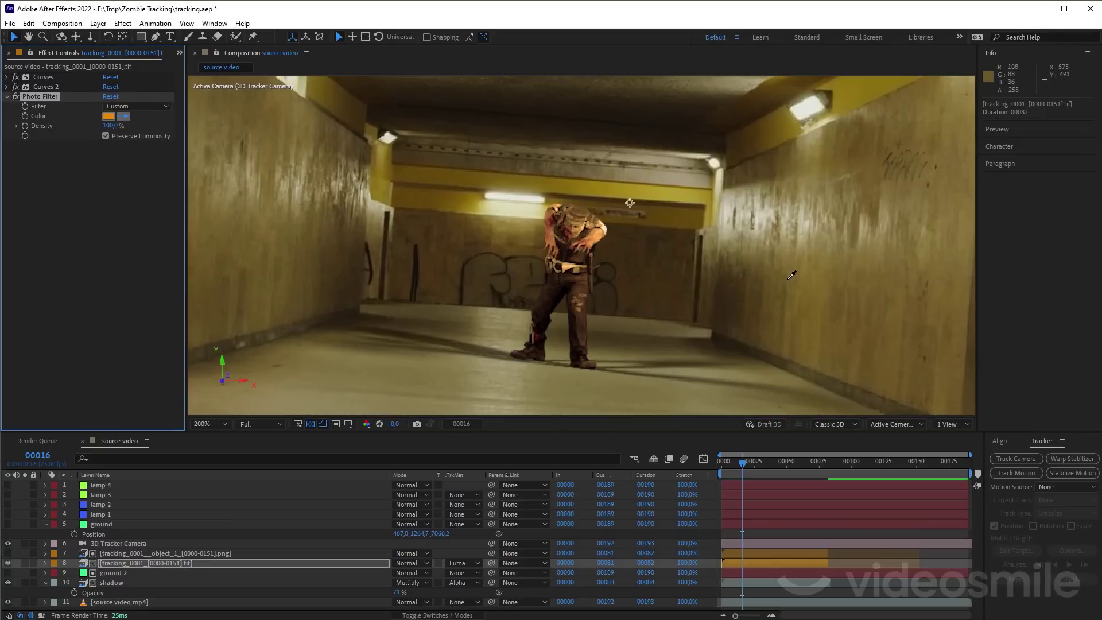
{"action": "left_click", "coordinate": [811, 280]}
{"action": "left_click", "coordinate": [124, 116]}
{"action": "left_click", "coordinate": [827, 237]}
{"action": "left_click_drag", "start_coordinate": [109, 125], "coordinate": [104, 125]}
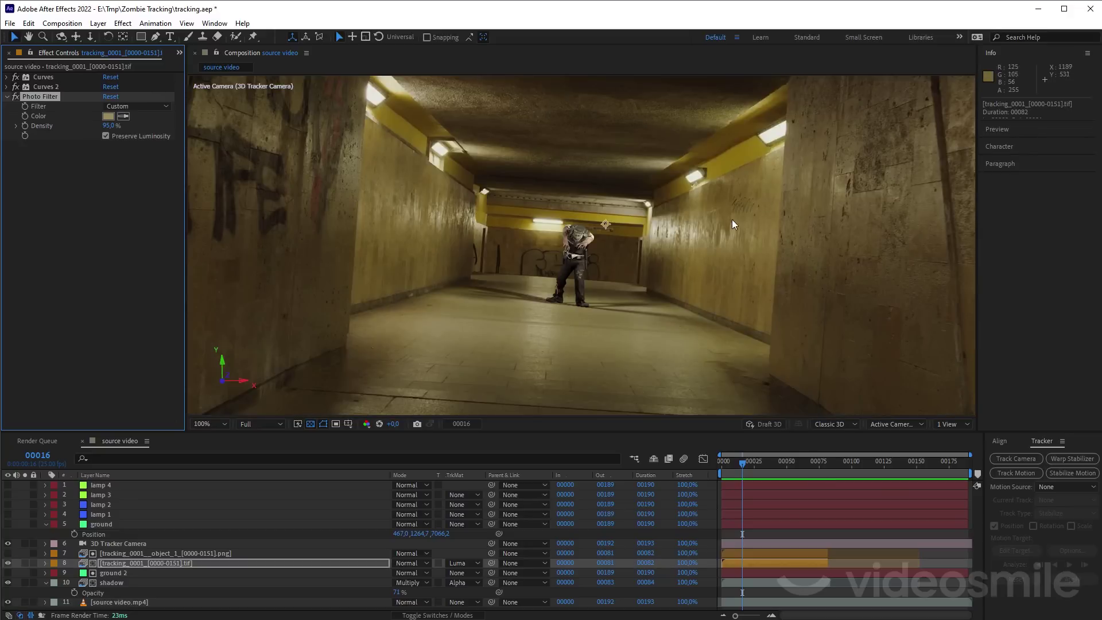
{"action": "key", "text": "period"}
{"action": "left_click_drag", "start_coordinate": [770, 223], "coordinate": [524, 222]}
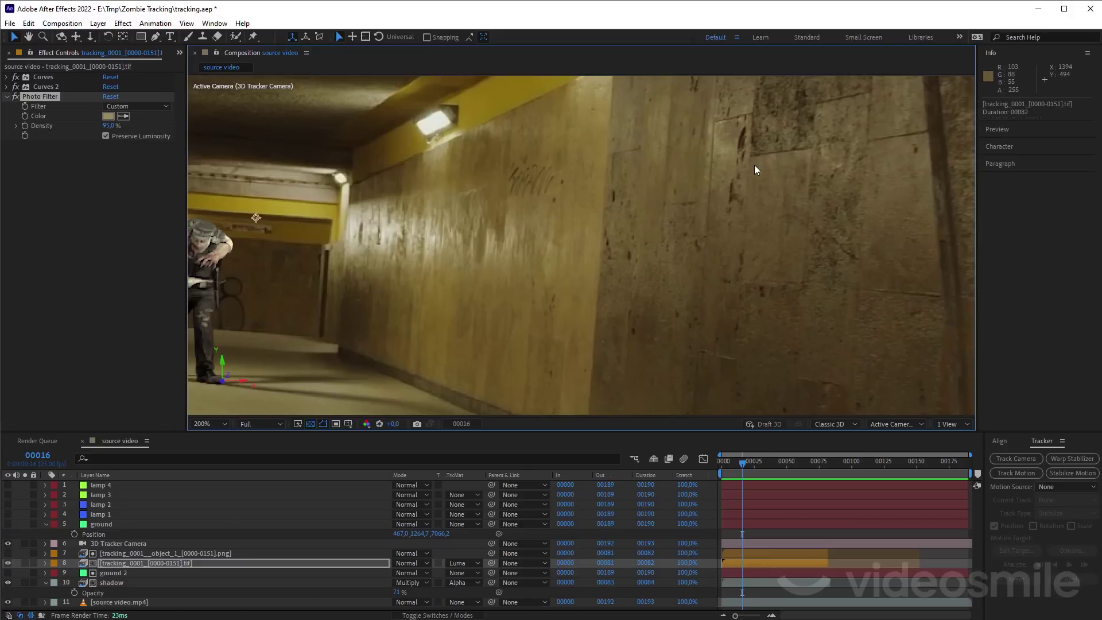
{"action": "left_click_drag", "start_coordinate": [340, 277], "coordinate": [615, 287]}
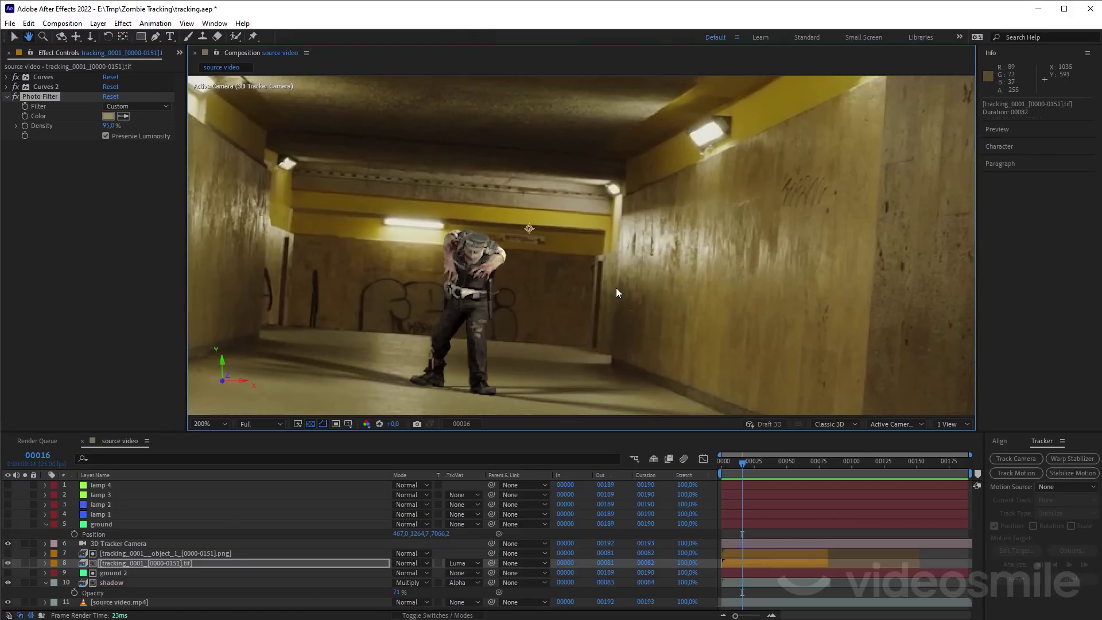
Step: Apply Sharpen at amount 7 to the zombie and toggle it on and off to compare
{"action": "key", "text": "ctrl+space"}
{"action": "type", "text": "sh"}
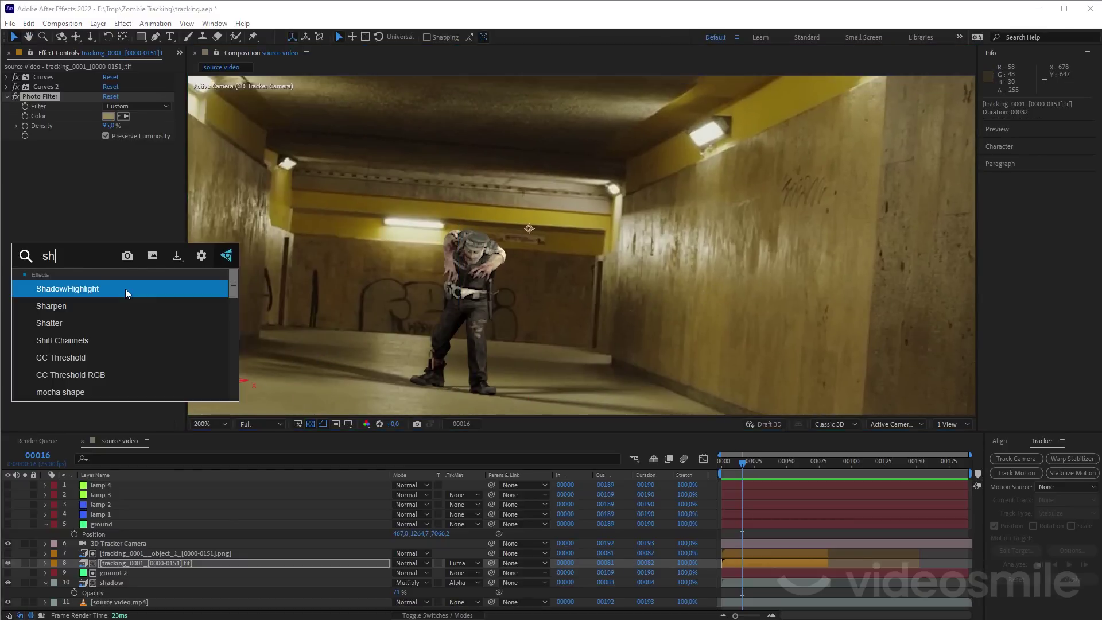
{"action": "type", "text": "ar"}
{"action": "left_click", "coordinate": [126, 289]}
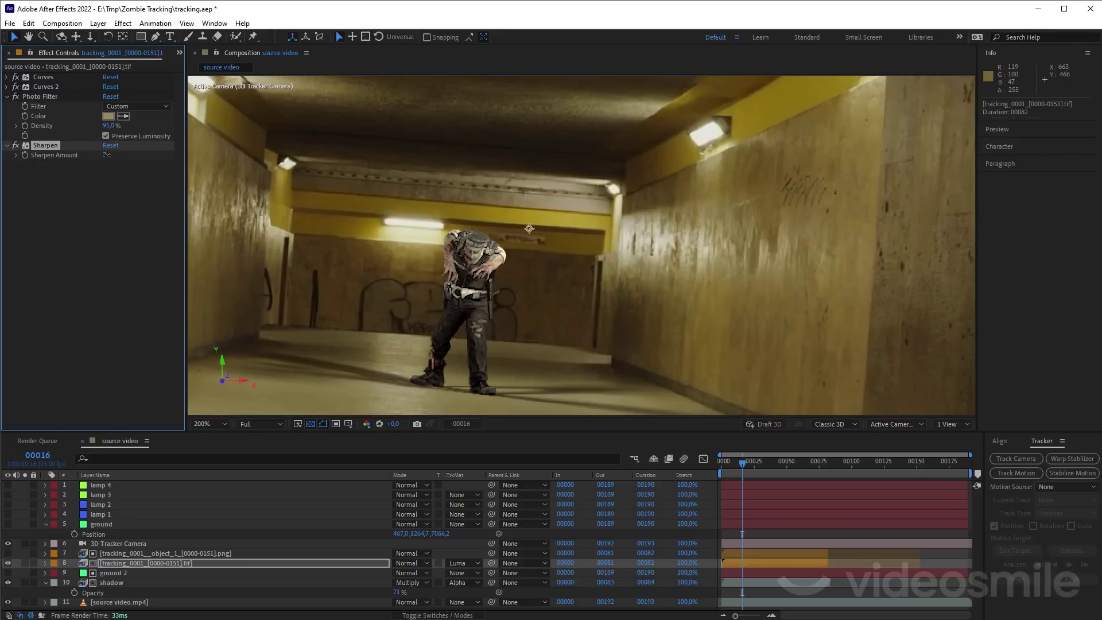
{"action": "left_click", "coordinate": [16, 146]}
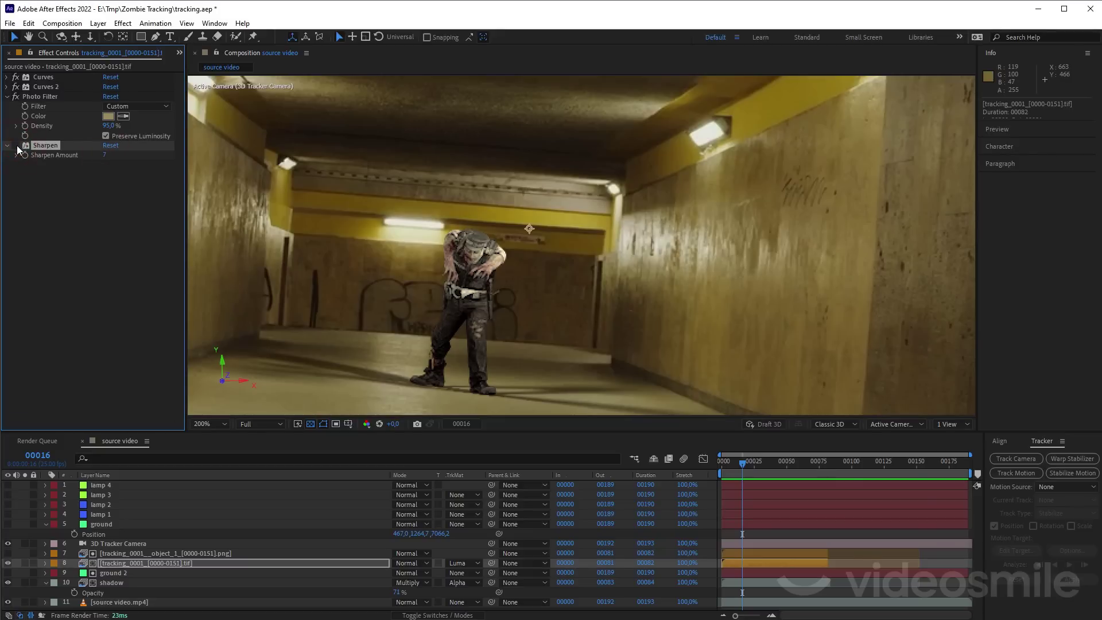
{"action": "left_click", "coordinate": [17, 145]}
{"action": "left_click", "coordinate": [17, 146]}
{"action": "left_click", "coordinate": [16, 146]}
Step: Zoom the viewer back out and select the zombie object PNG sequence layer
{"action": "scroll", "coordinate": [500, 238], "scroll_direction": "up", "scroll_amount": 1}
{"action": "scroll", "coordinate": [436, 264], "scroll_direction": "up", "scroll_amount": 1}
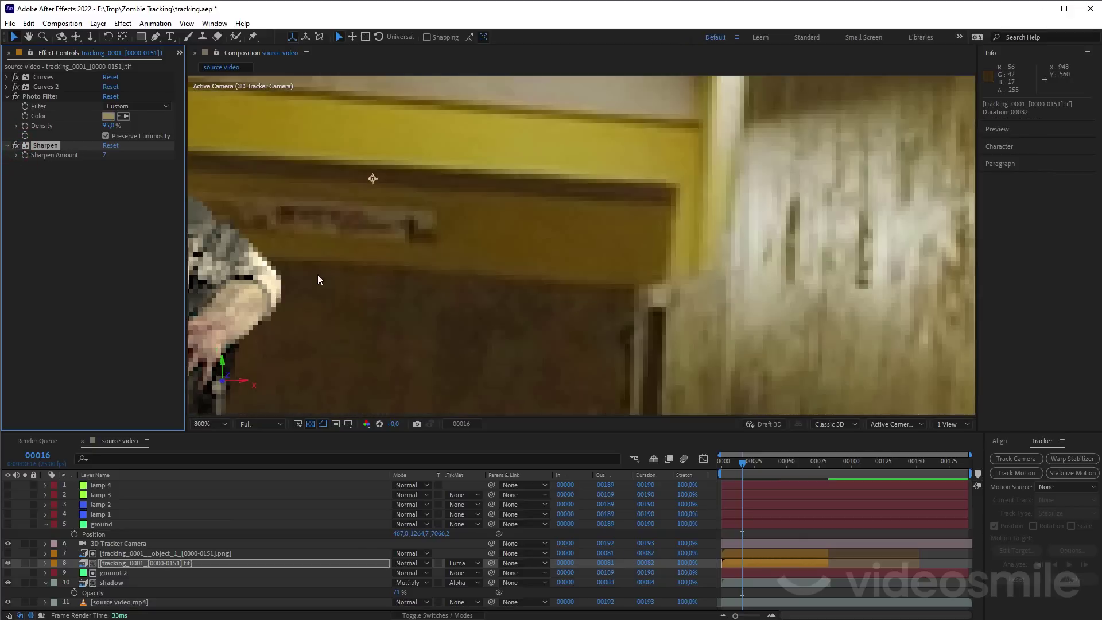
{"action": "scroll", "coordinate": [318, 275], "scroll_direction": "up", "scroll_amount": 1}
{"action": "key", "text": "v"}
{"action": "key", "text": "comma"}
{"action": "left_click", "coordinate": [793, 554]}
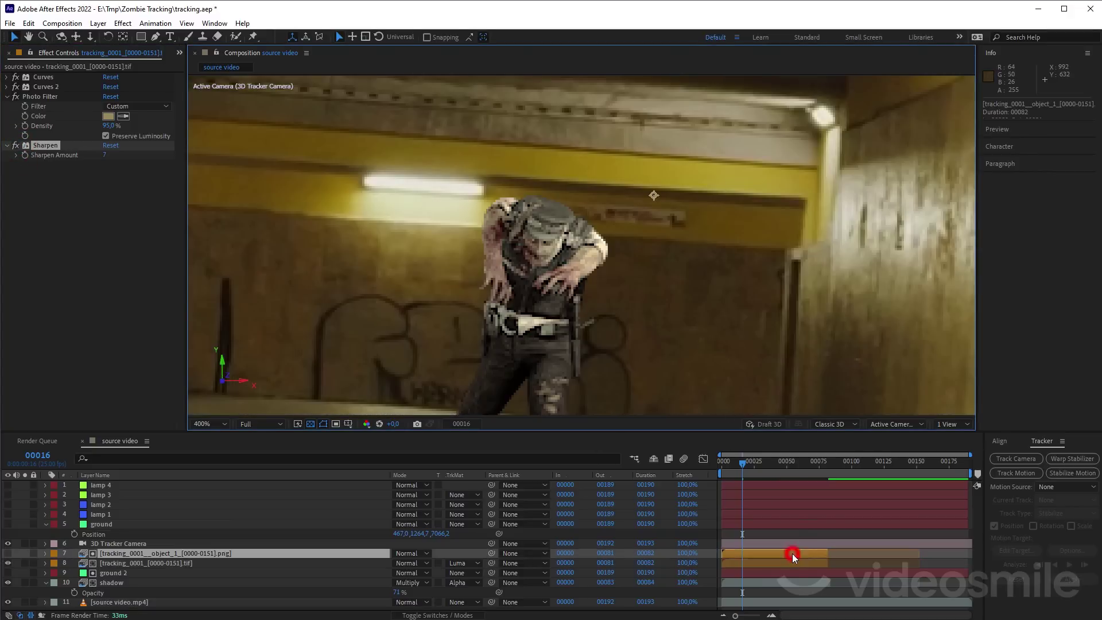
{"action": "left_click", "coordinate": [797, 587]}
Step: Reload the zombie image sequences and extend the zombie layer's Out point to frame 00189
{"action": "left_click", "coordinate": [5, 53]}
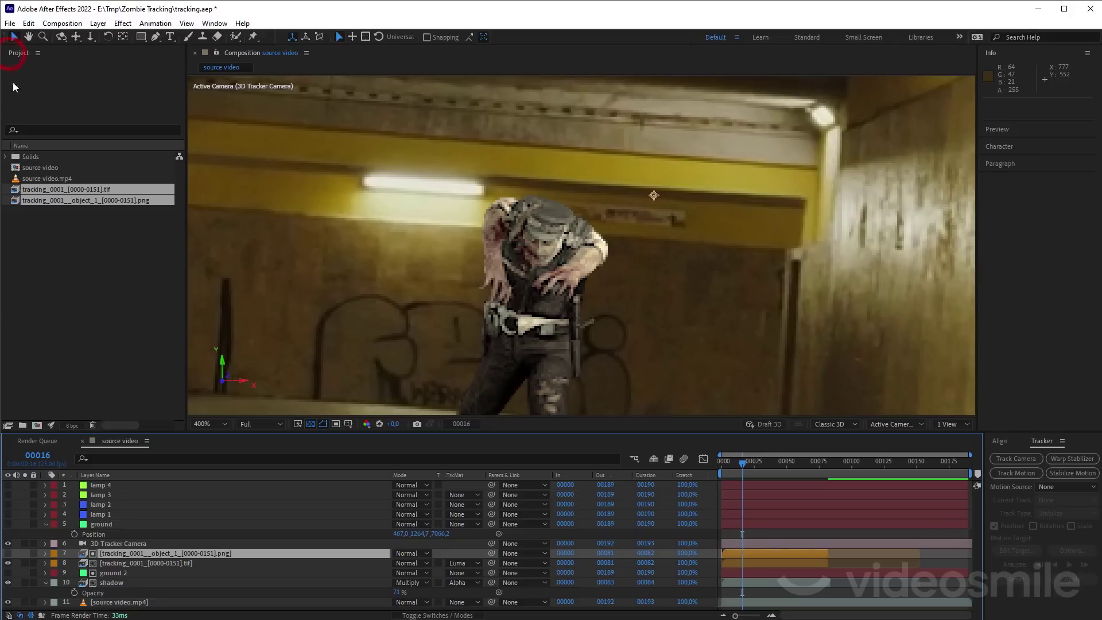
{"action": "right_click", "coordinate": [51, 194]}
{"action": "left_click", "coordinate": [112, 301]}
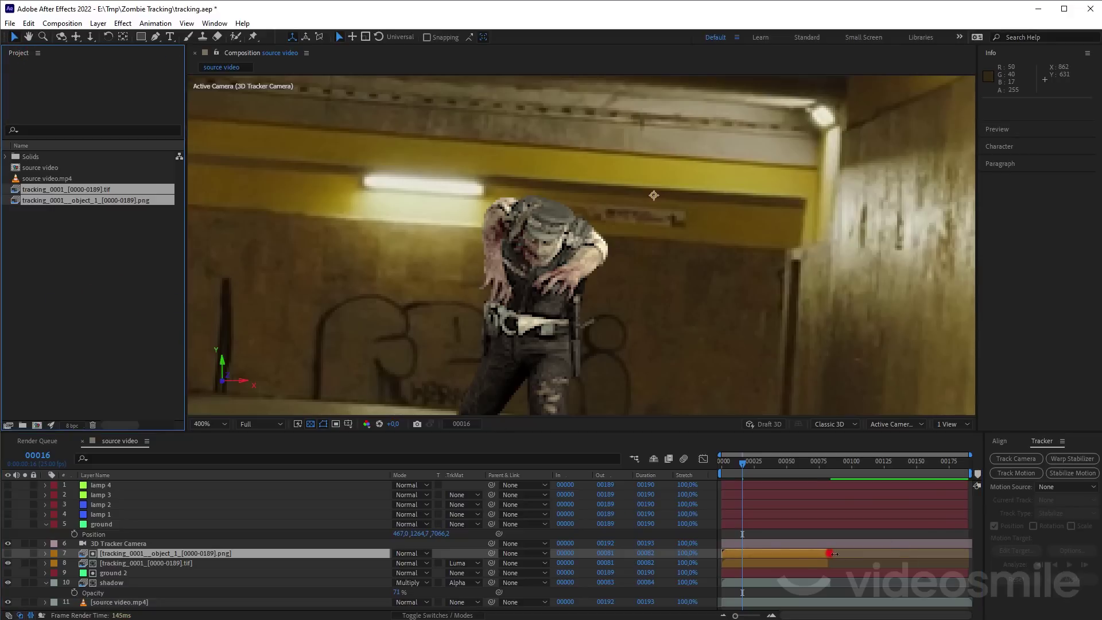
{"action": "left_click_drag", "start_coordinate": [827, 553], "coordinate": [969, 553]}
Step: Move to frame 00119 and inspect the zombie and corridor wall, then select the zombie TIFF layer
{"action": "left_click", "coordinate": [831, 582]}
{"action": "key", "text": "comma"}
{"action": "left_click_drag", "start_coordinate": [841, 475], "coordinate": [876, 476]}
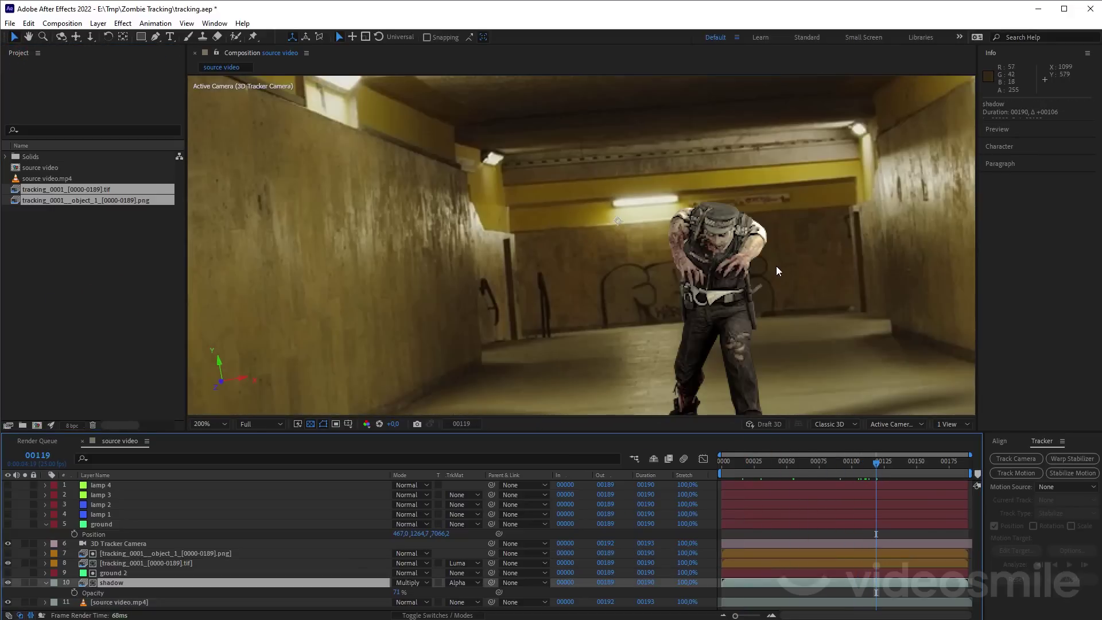
{"action": "left_click_drag", "start_coordinate": [727, 317], "coordinate": [604, 291]}
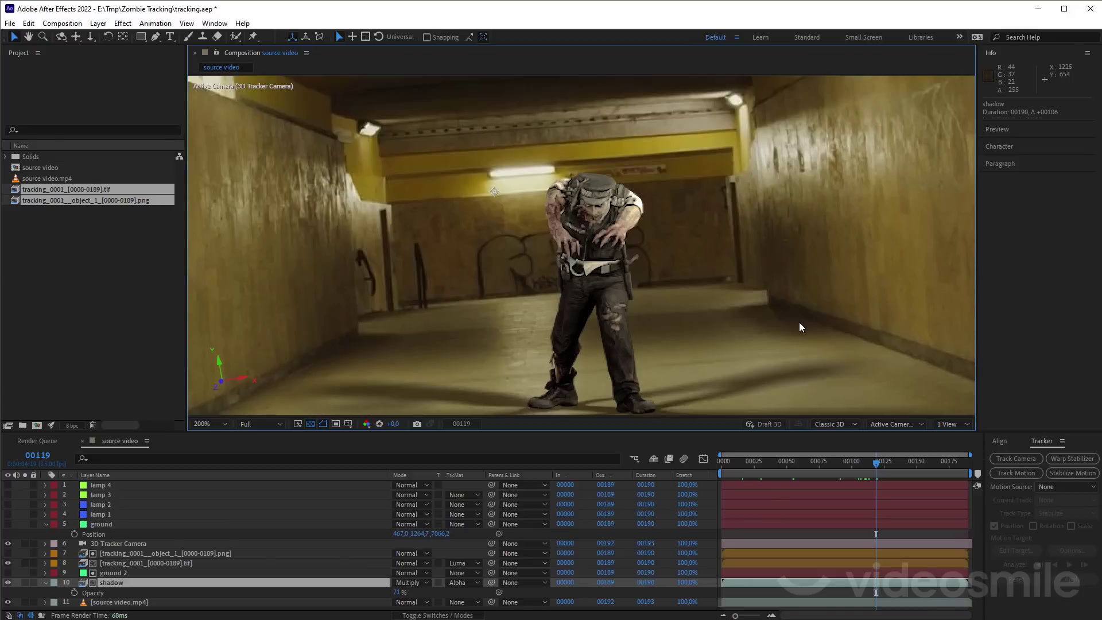
{"action": "scroll", "coordinate": [800, 322], "scroll_direction": "up", "scroll_amount": 1}
{"action": "scroll", "coordinate": [812, 326], "scroll_direction": "down", "scroll_amount": 1}
{"action": "left_click_drag", "start_coordinate": [812, 326], "coordinate": [546, 251]}
{"action": "scroll", "coordinate": [568, 257], "scroll_direction": "up", "scroll_amount": 2}
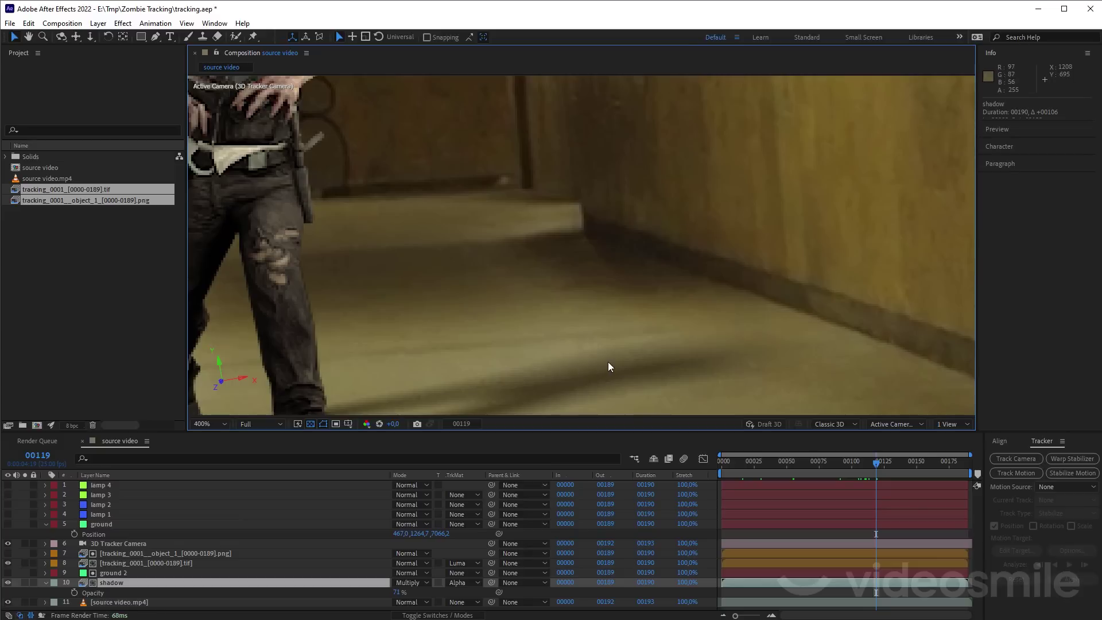
{"action": "scroll", "coordinate": [681, 367], "scroll_direction": "down", "scroll_amount": 2}
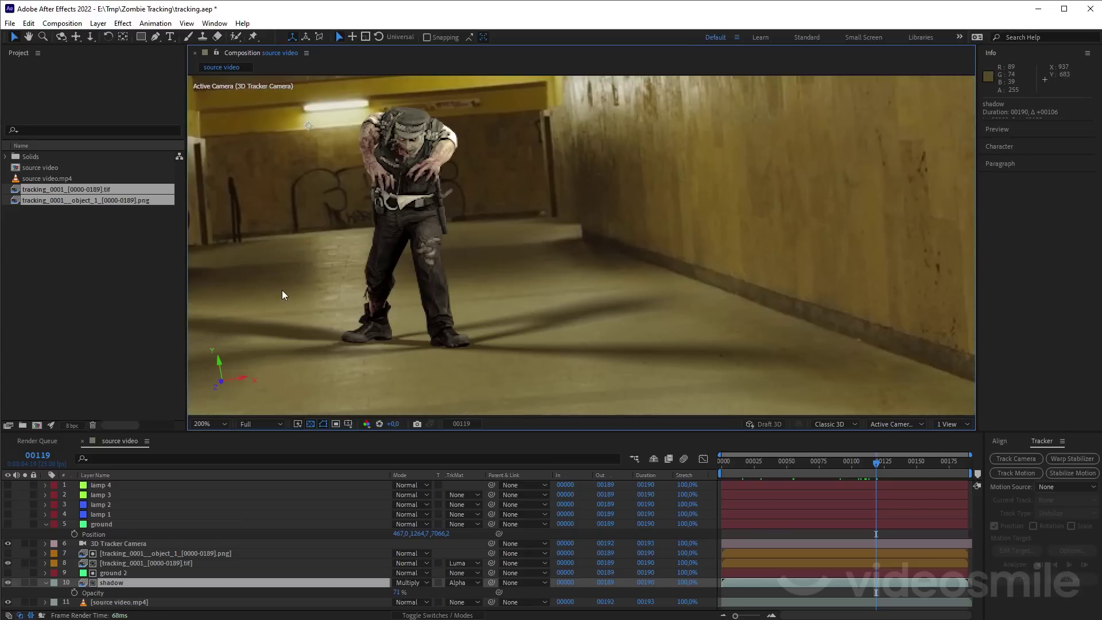
{"action": "left_click_drag", "start_coordinate": [353, 324], "coordinate": [505, 313]}
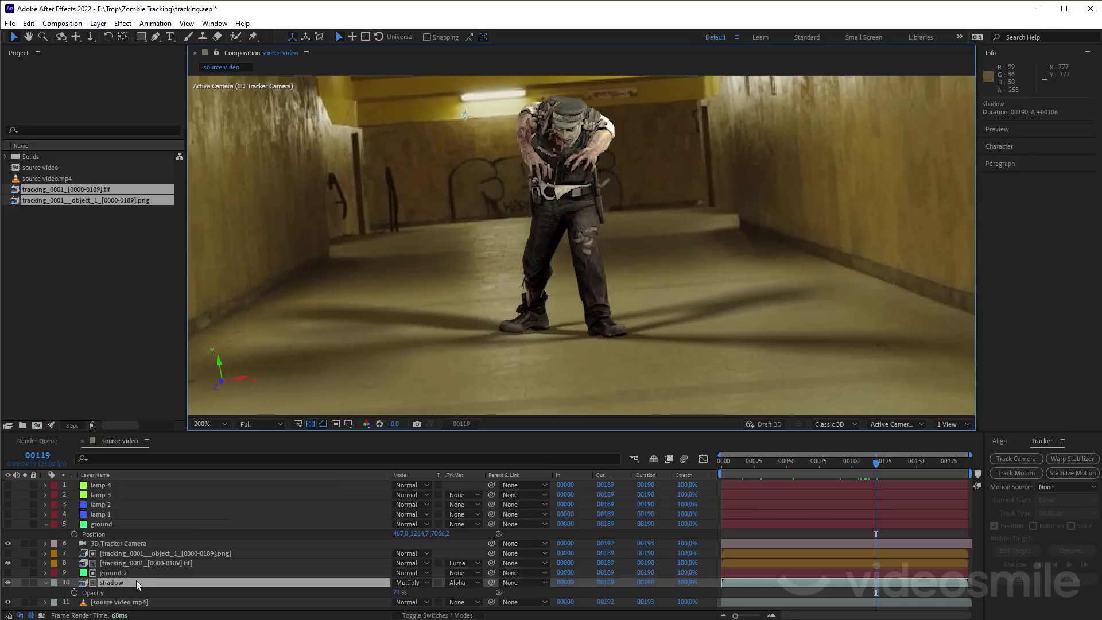
{"action": "left_click", "coordinate": [131, 565]}
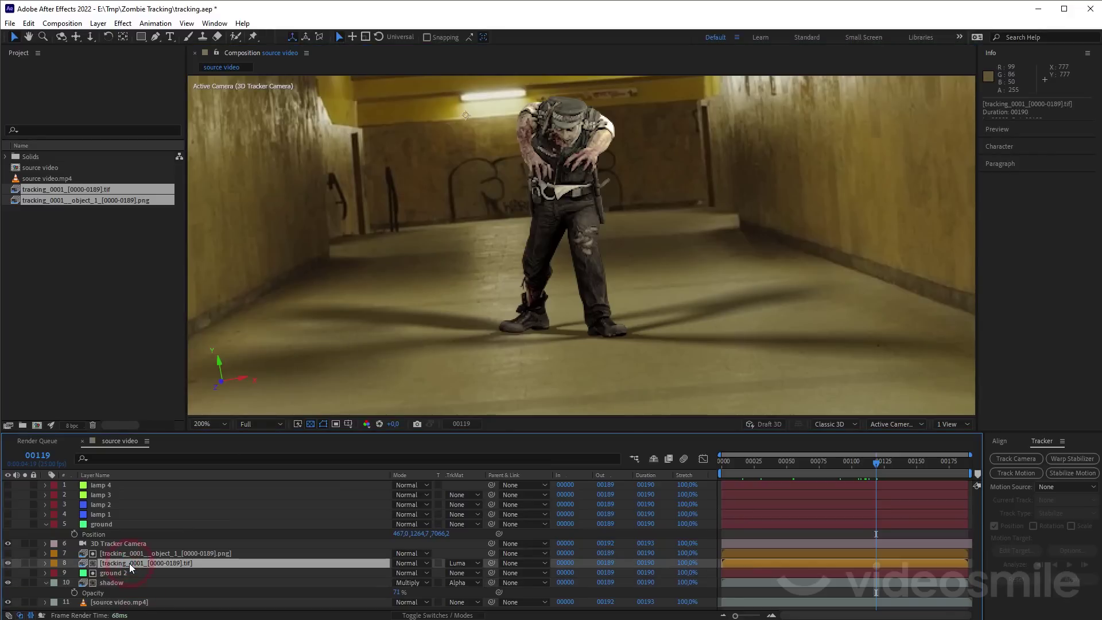
Step: Apply Add Grain to the zombie and make the grain Monochromatic
{"action": "key", "text": "ctrl+space"}
{"action": "type", "text": "a"}
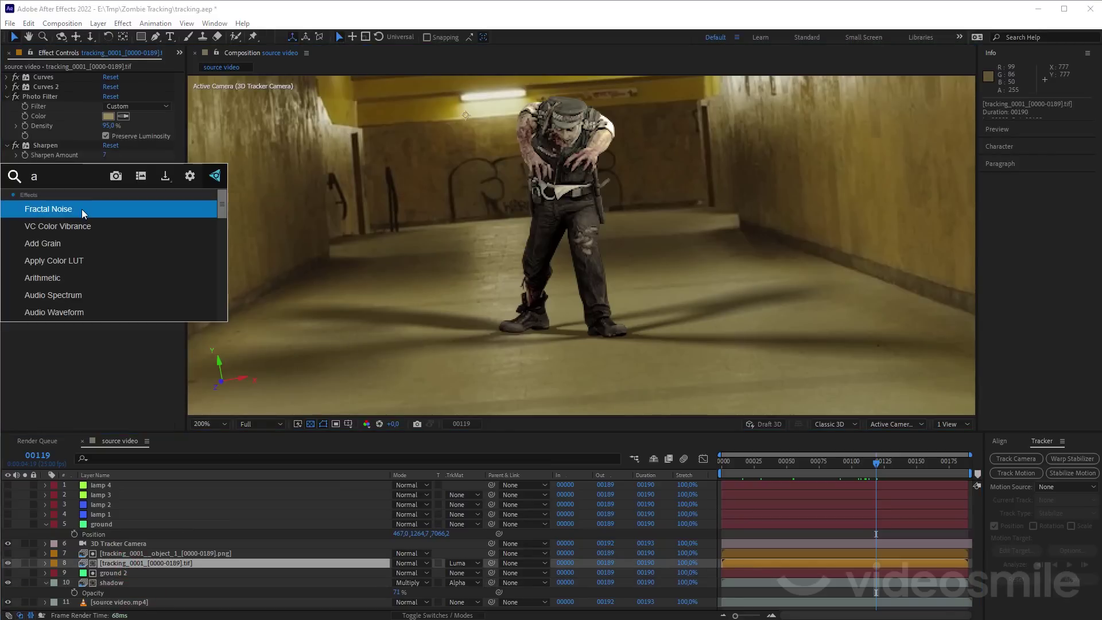
{"action": "type", "text": "dd"}
{"action": "left_click", "coordinate": [82, 209]}
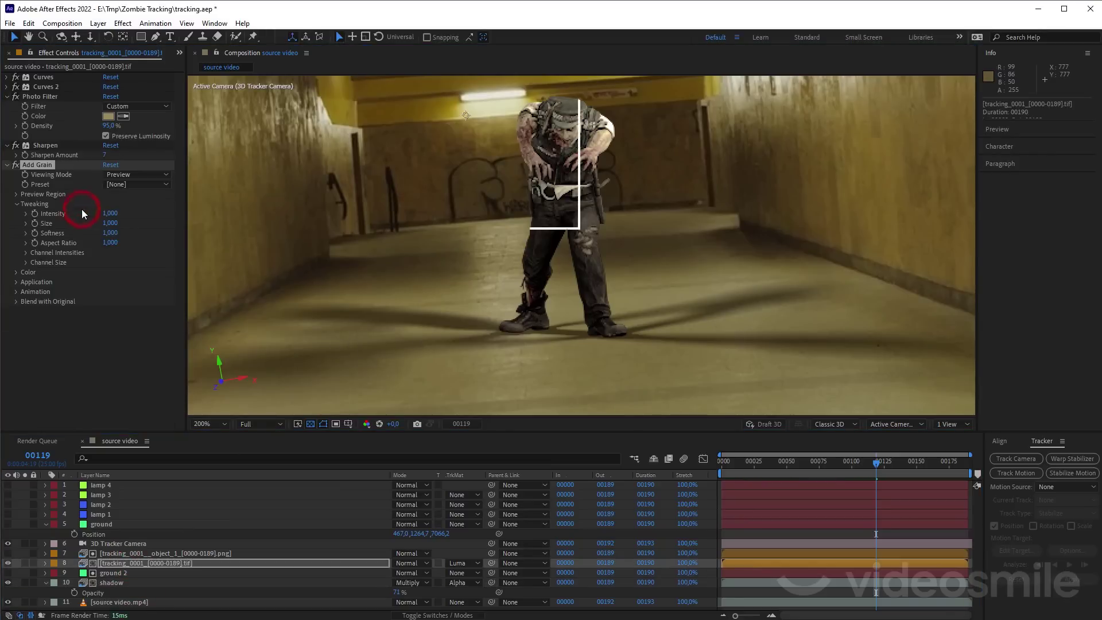
{"action": "left_click", "coordinate": [16, 272]}
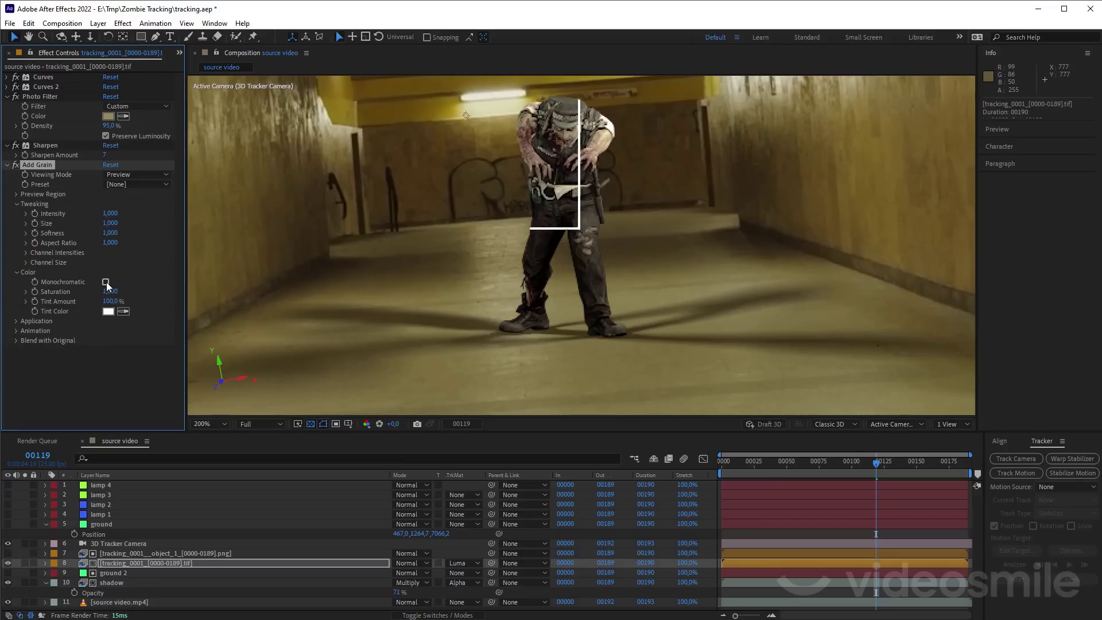
{"action": "left_click", "coordinate": [106, 282]}
{"action": "scroll", "coordinate": [543, 161], "scroll_direction": "up", "scroll_amount": 2}
{"action": "left_click_drag", "start_coordinate": [542, 162], "coordinate": [595, 271]}
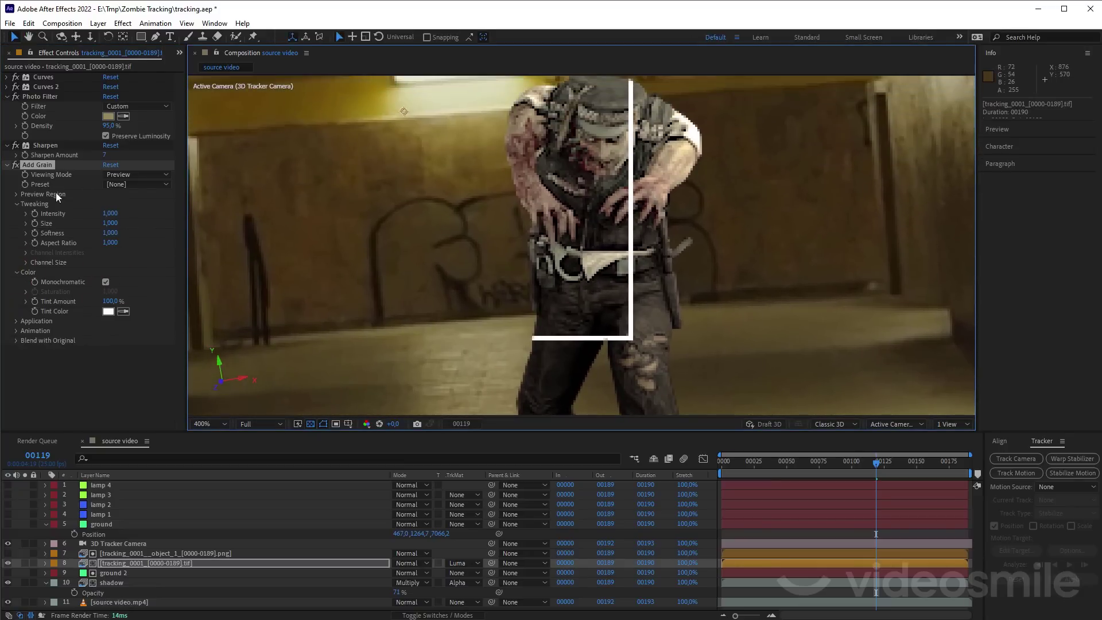
Step: Tune the grain to a finer size of 0.2 and a lower intensity
{"action": "left_click_drag", "start_coordinate": [107, 216], "coordinate": [179, 221]}
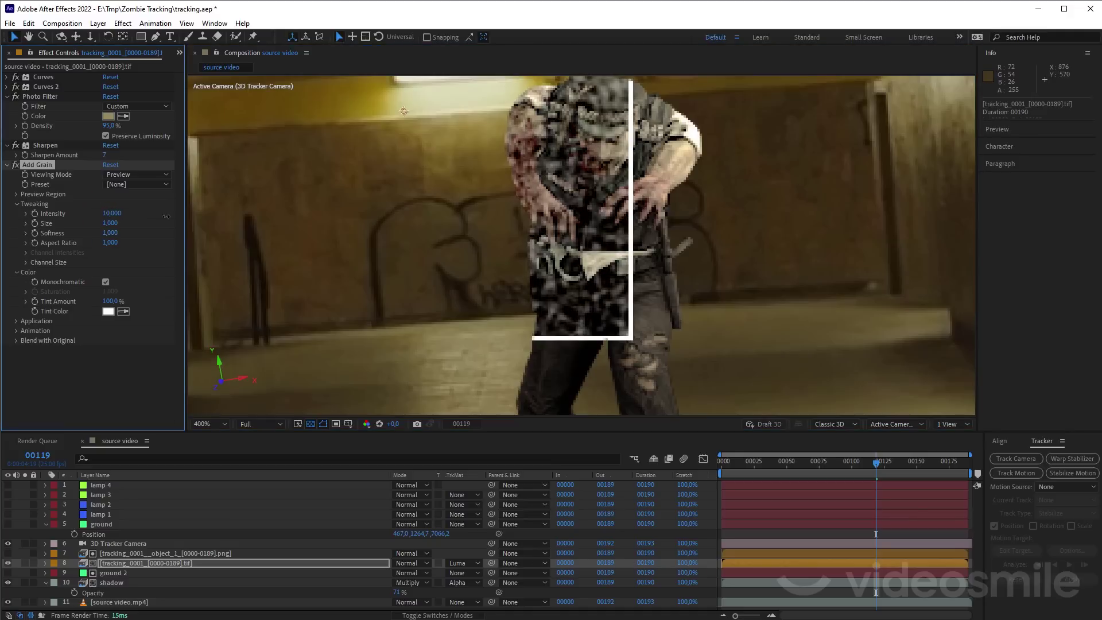
{"action": "mouse_move", "coordinate": [110, 223]}
{"action": "left_mouse_down"}
{"action": "mouse_move", "coordinate": [76, 223]}
{"action": "mouse_move", "coordinate": [103, 213]}
{"action": "mouse_move", "coordinate": [53, 221]}
{"action": "left_mouse_up"}
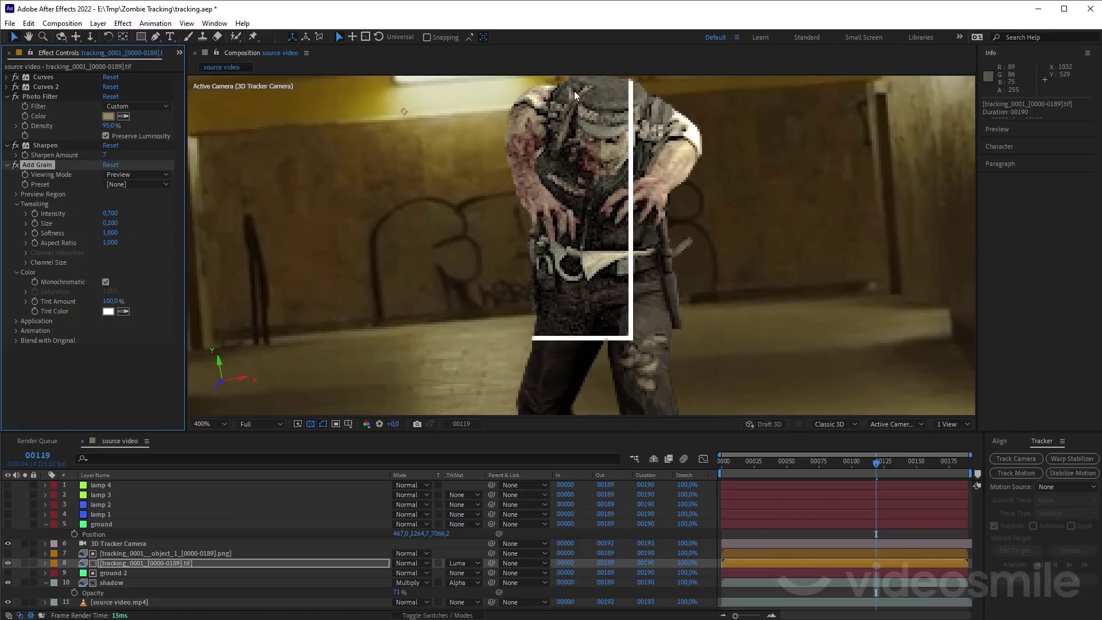
{"action": "left_click_drag", "start_coordinate": [574, 91], "coordinate": [561, 153]}
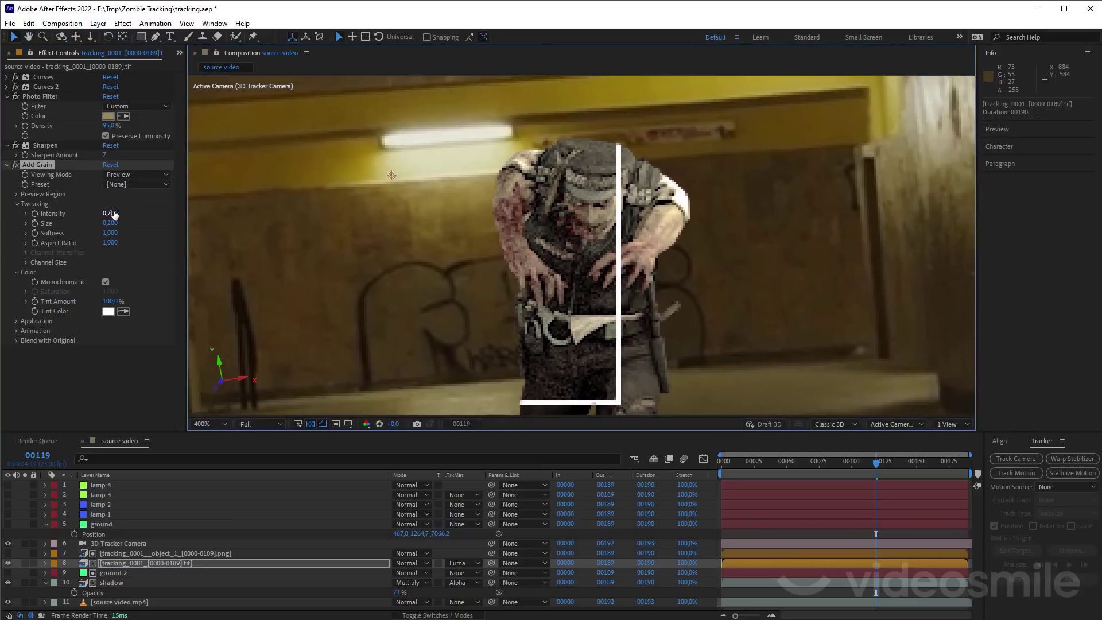
{"action": "left_click_drag", "start_coordinate": [113, 214], "coordinate": [98, 215]}
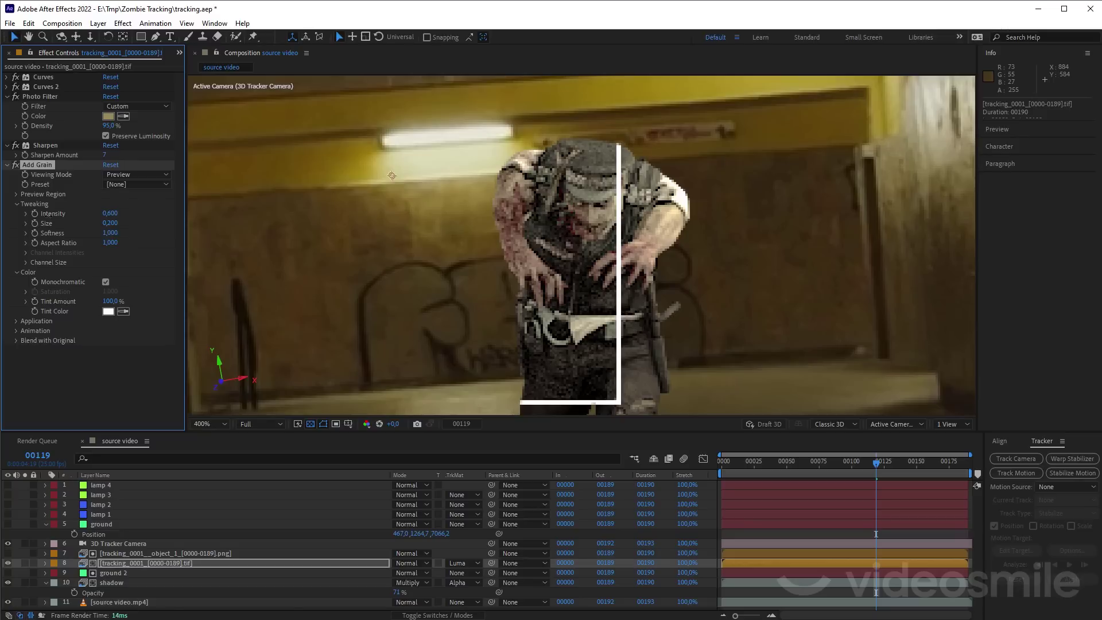
{"action": "left_click_drag", "start_coordinate": [557, 386], "coordinate": [577, 315]}
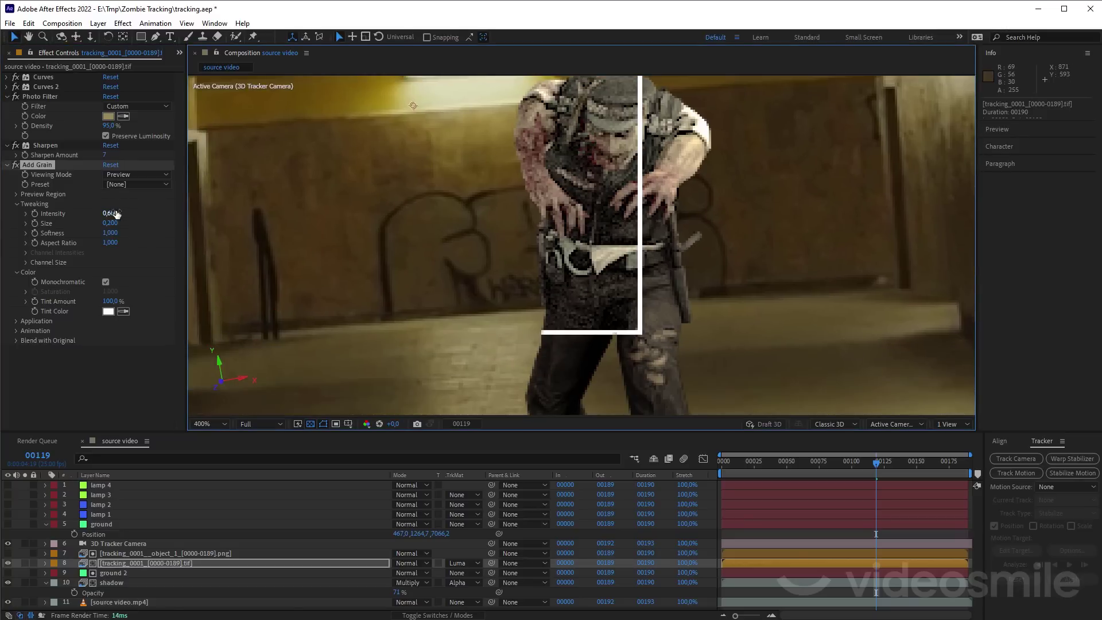
{"action": "left_click_drag", "start_coordinate": [110, 213], "coordinate": [107, 213]}
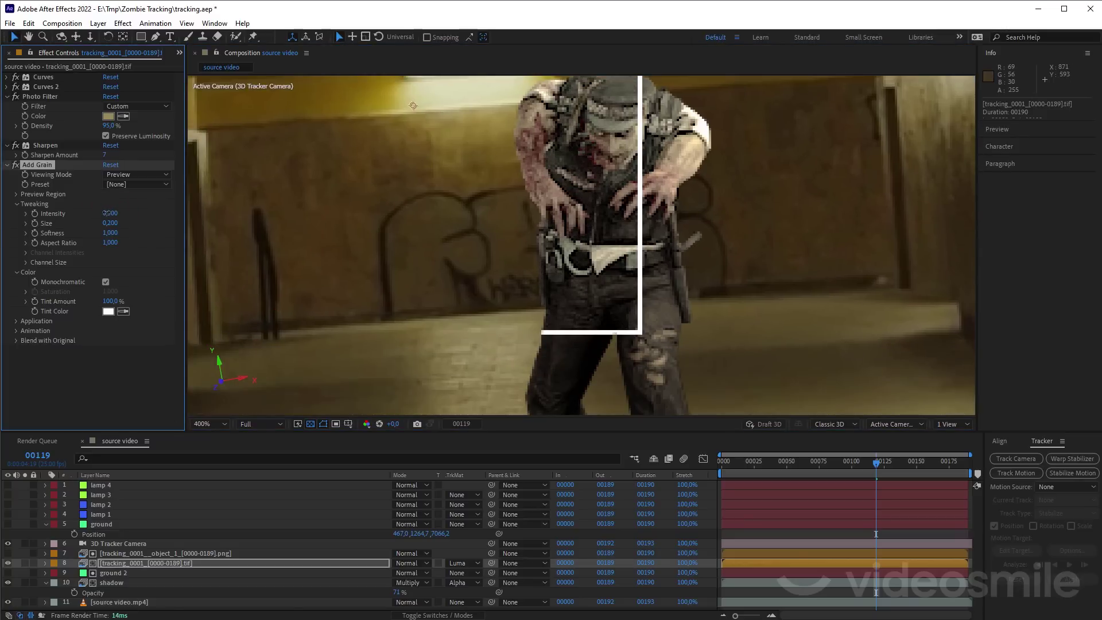
Step: Set the grain Viewing Mode to Final Output and the intensity to 0.3
{"action": "left_click", "coordinate": [138, 174]}
{"action": "left_click", "coordinate": [140, 211]}
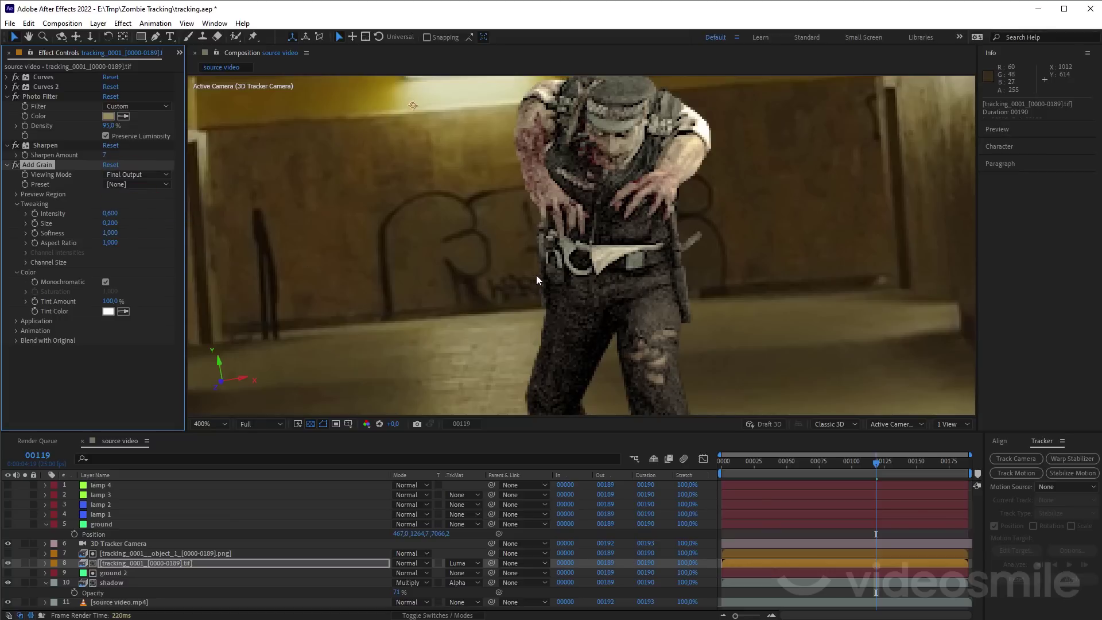
{"action": "scroll", "coordinate": [539, 273], "scroll_direction": "down", "scroll_amount": 2}
{"action": "scroll", "coordinate": [566, 277], "scroll_direction": "up", "scroll_amount": 2}
{"action": "left_click", "coordinate": [111, 214]}
{"action": "type", "text": "0,3"}
{"action": "key", "text": "Return"}
{"action": "key", "text": "slash"}
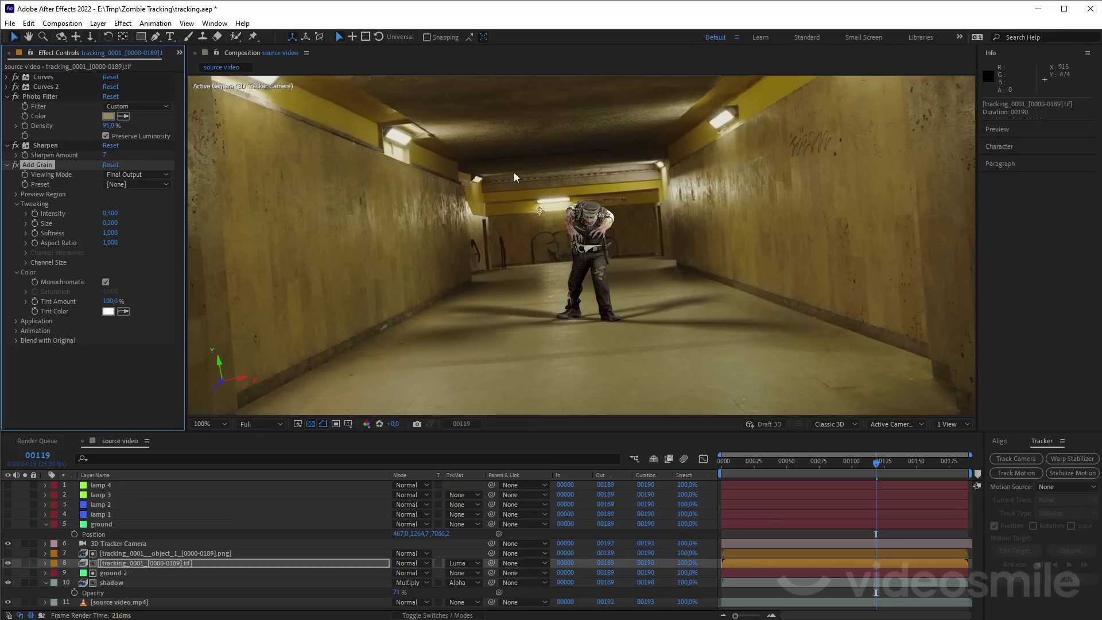
{"action": "left_click", "coordinate": [109, 524]}
{"action": "key", "text": "ctrl+a"}
{"action": "left_click", "coordinate": [46, 525]}
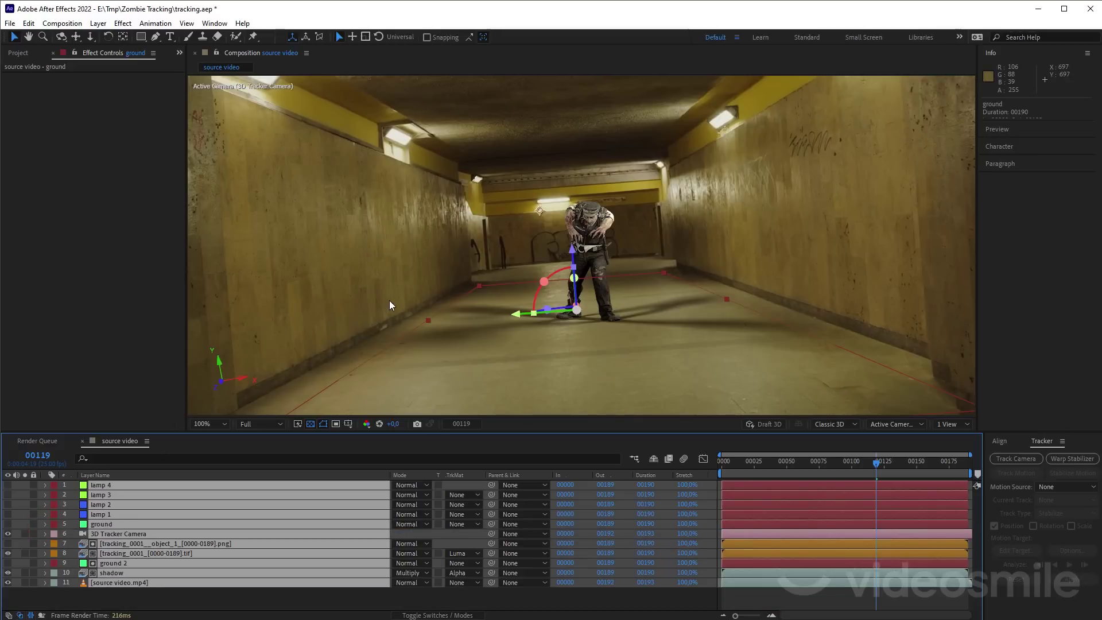
{"action": "left_click", "coordinate": [304, 277]}
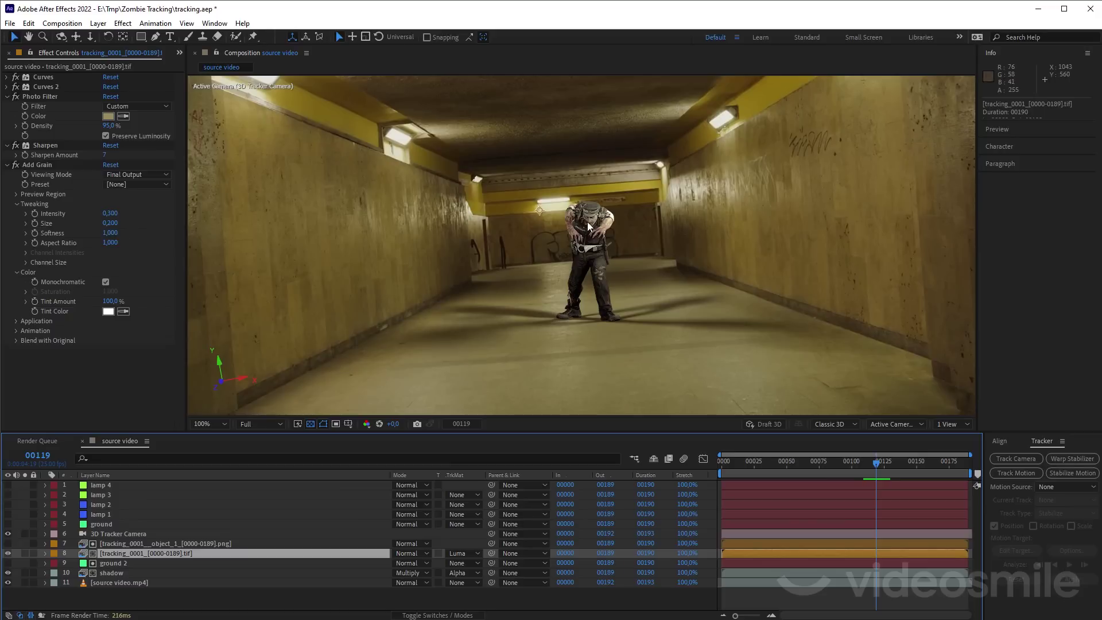
{"action": "key", "text": "space"}
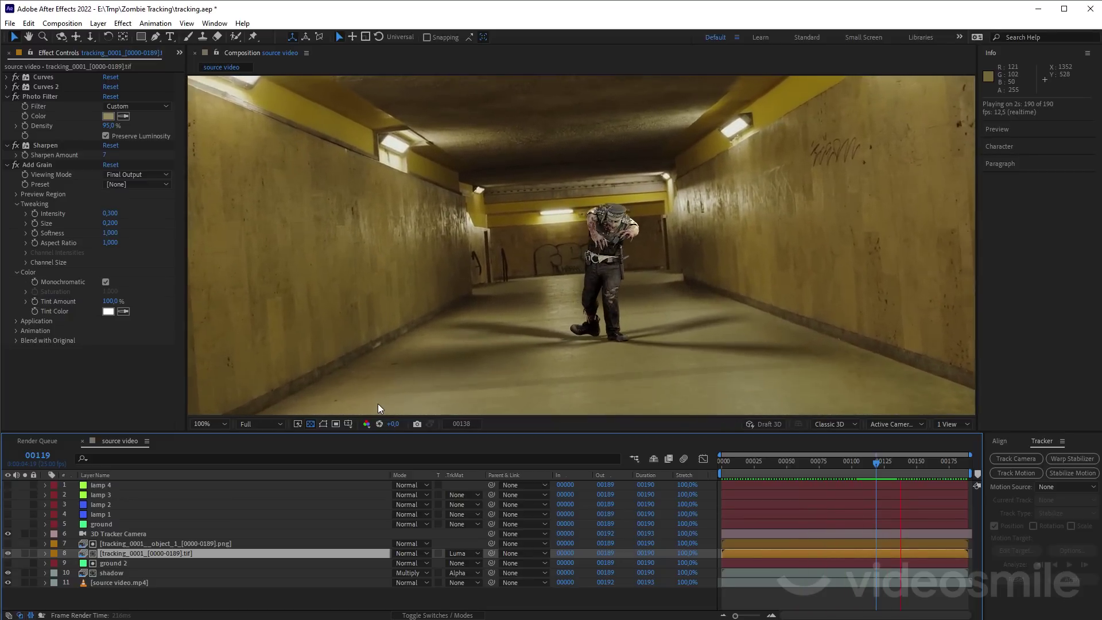
{"action": "key", "text": "space"}
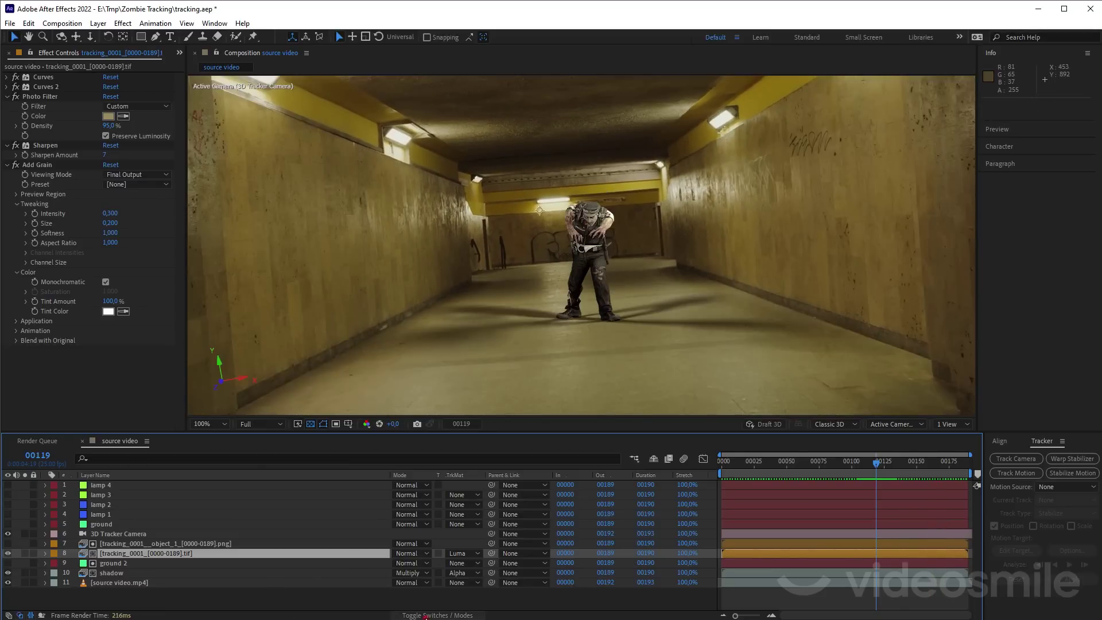
{"action": "left_click", "coordinate": [437, 615]}
Step: Toggle the zombie layer's fx switch off and on while previewing, then disable Curves 2
{"action": "left_click", "coordinate": [421, 554]}
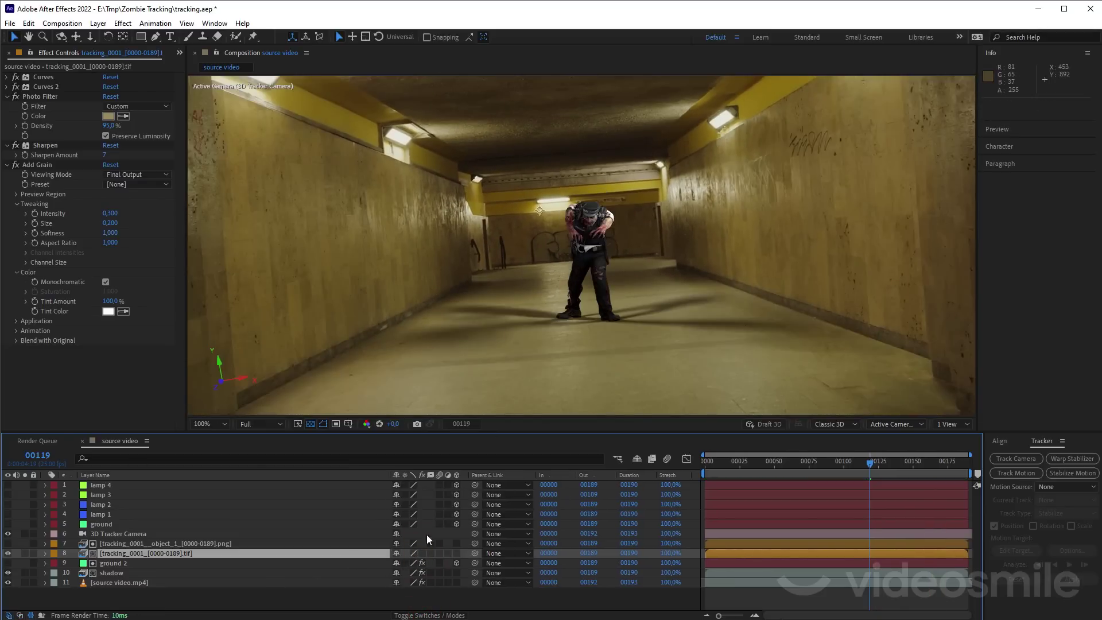
{"action": "key", "text": "space"}
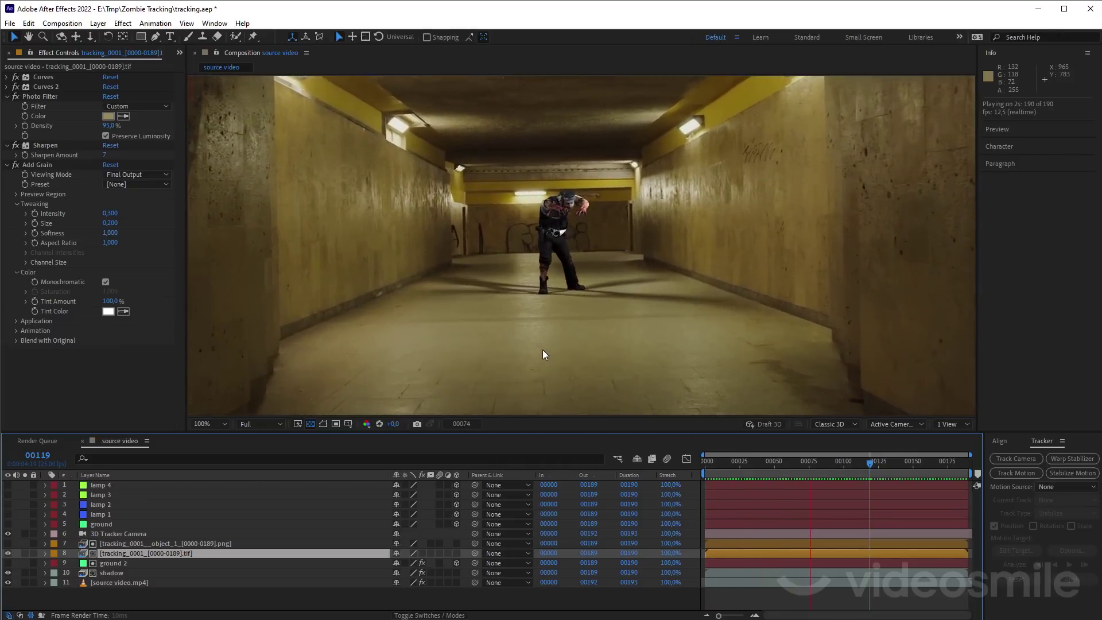
{"action": "key", "text": "space"}
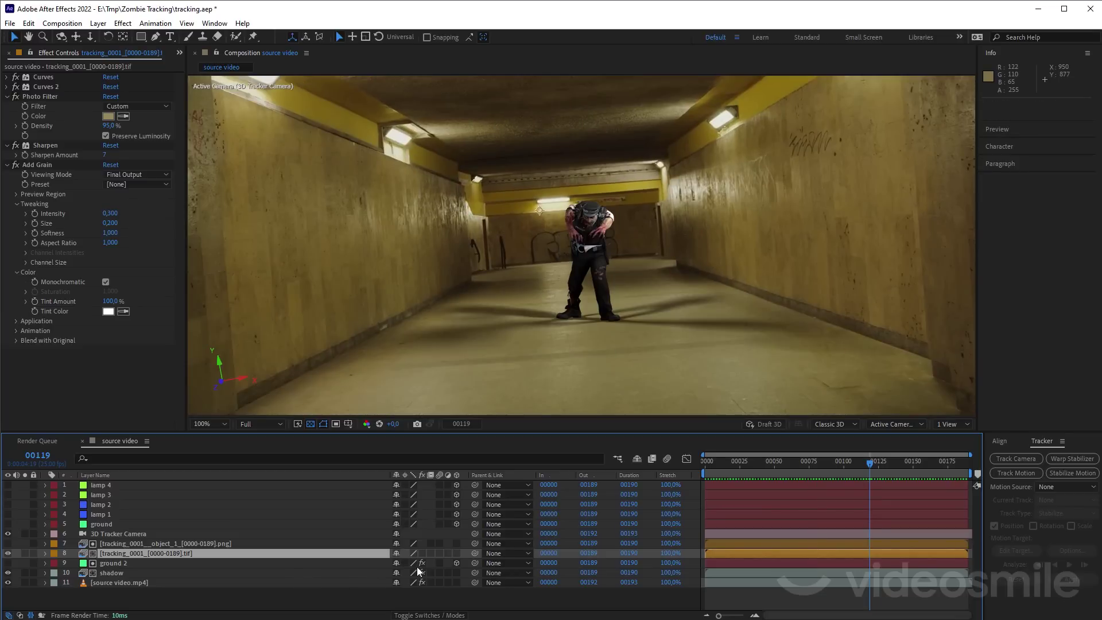
{"action": "left_click", "coordinate": [422, 553]}
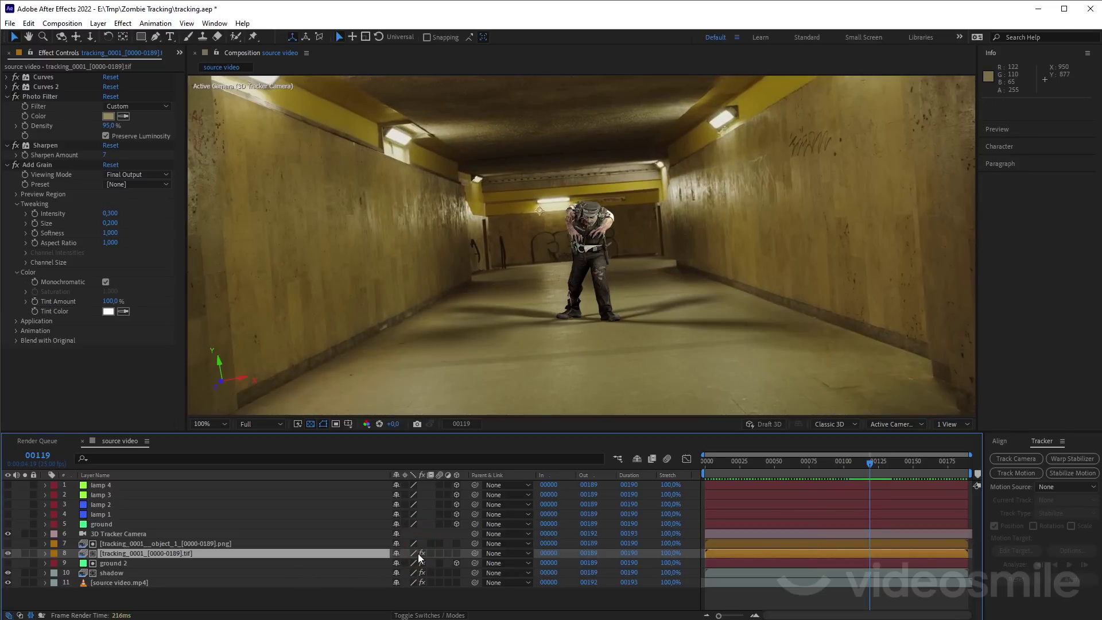
{"action": "key", "text": "ctrl+shift+a"}
{"action": "left_click", "coordinate": [422, 554]}
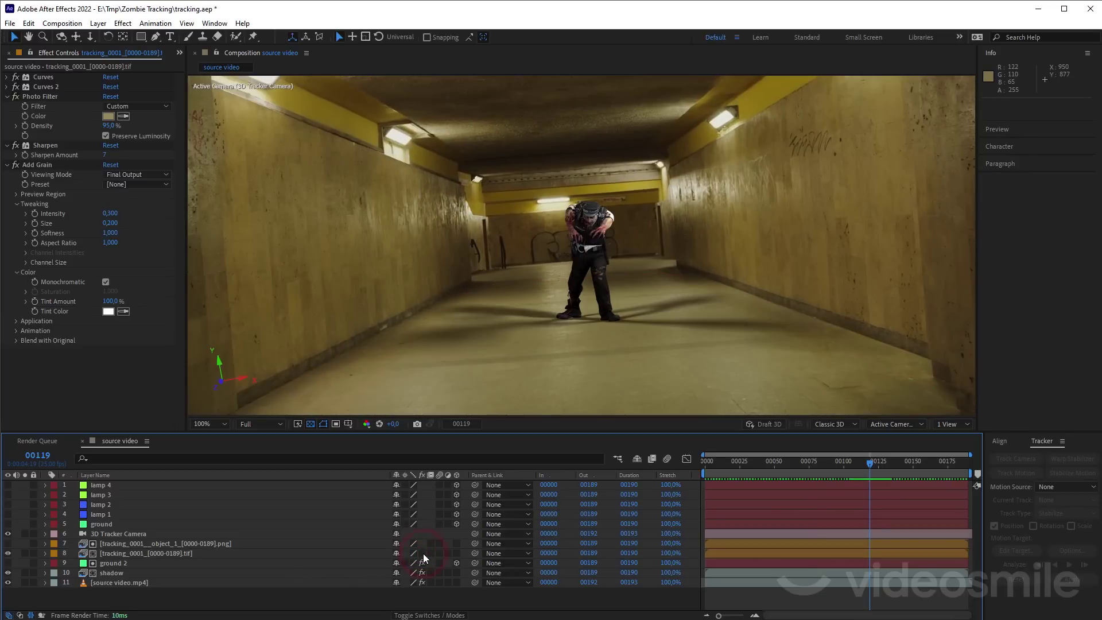
{"action": "left_click", "coordinate": [423, 554]}
{"action": "left_click", "coordinate": [422, 554]}
{"action": "left_click", "coordinate": [423, 553]}
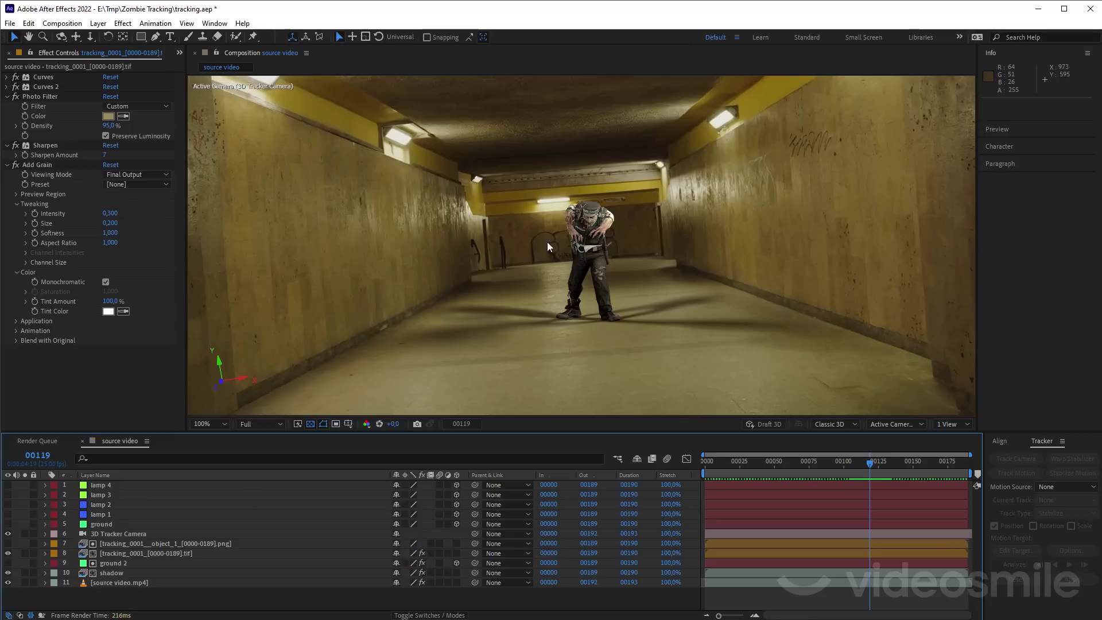
{"action": "left_click", "coordinate": [17, 86]}
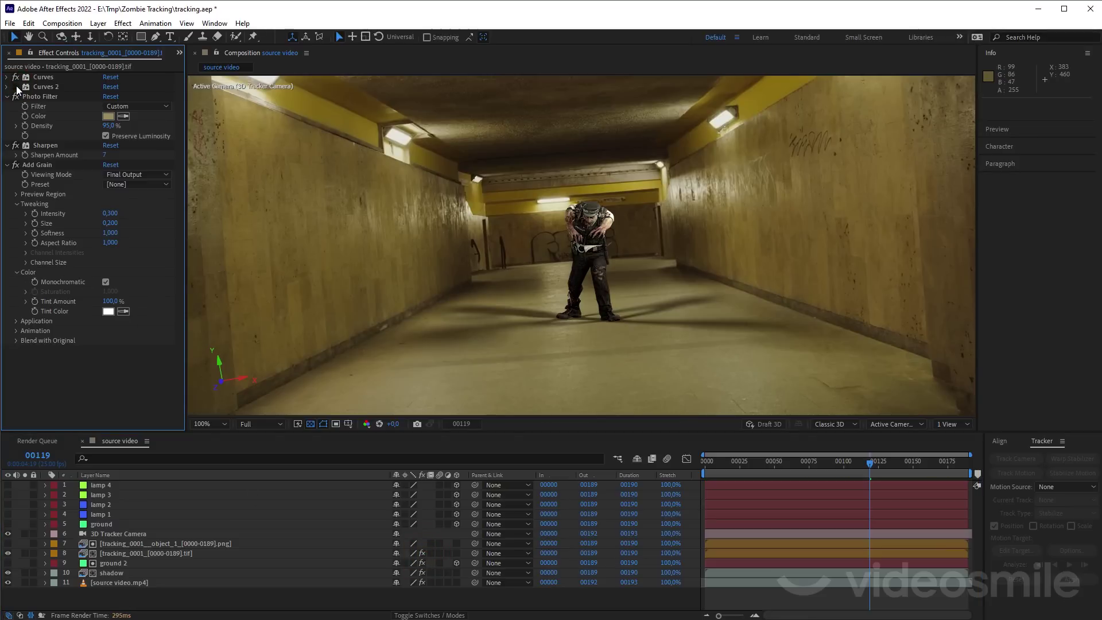
Step: Re-enable Curves 2 with its shadow point nudged flatter, then play the composite from frame one
{"action": "left_click", "coordinate": [16, 86]}
{"action": "left_click", "coordinate": [7, 87]}
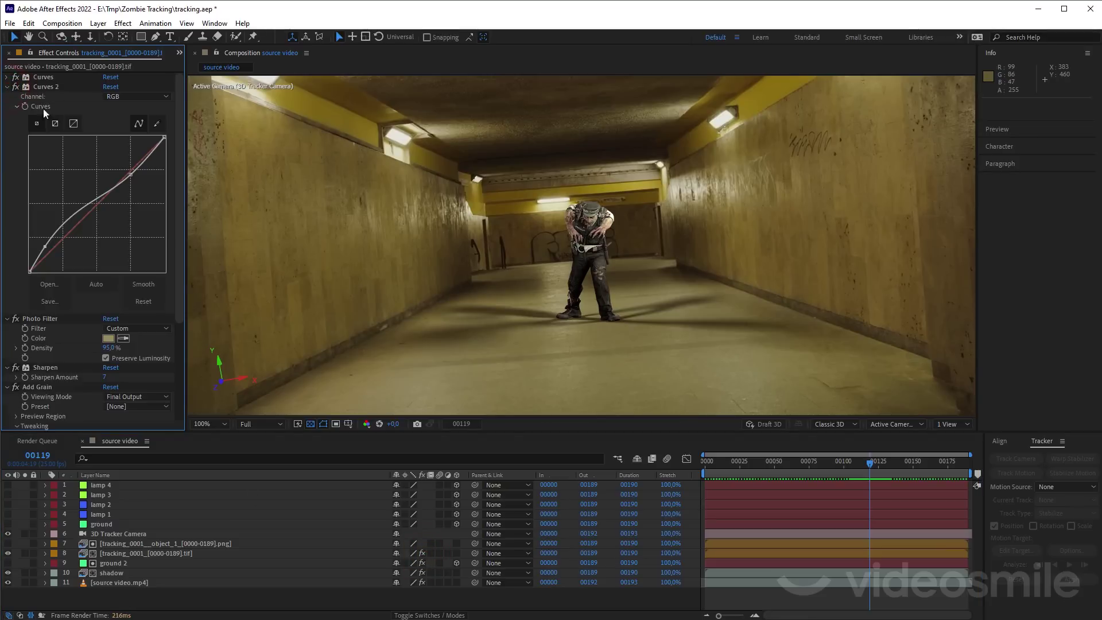
{"action": "left_click_drag", "start_coordinate": [46, 246], "coordinate": [46, 247]}
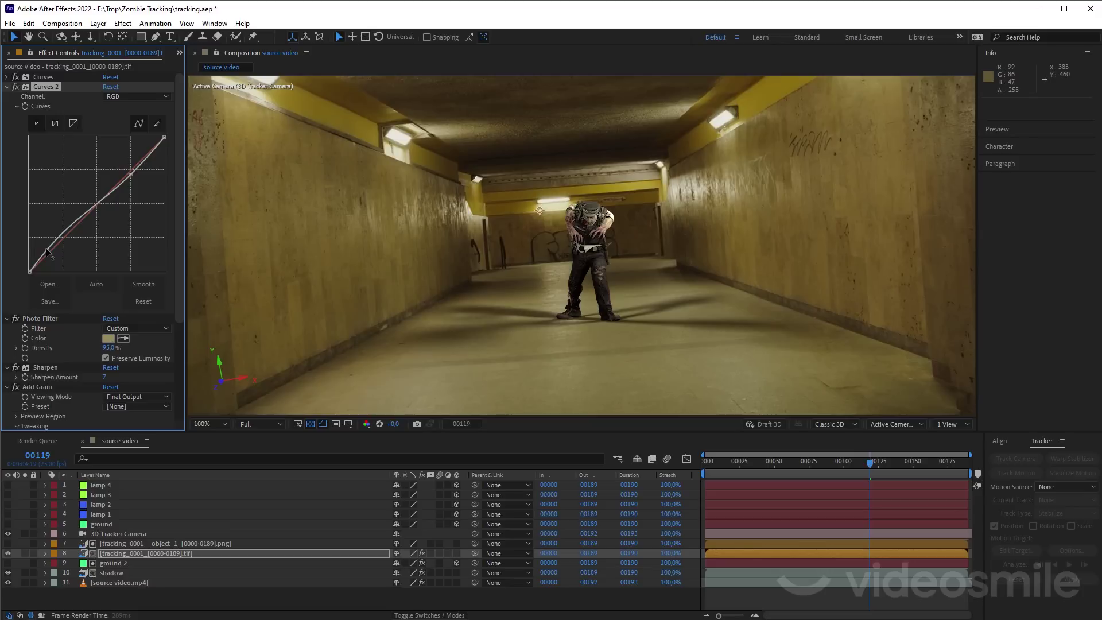
{"action": "left_click", "coordinate": [7, 87]}
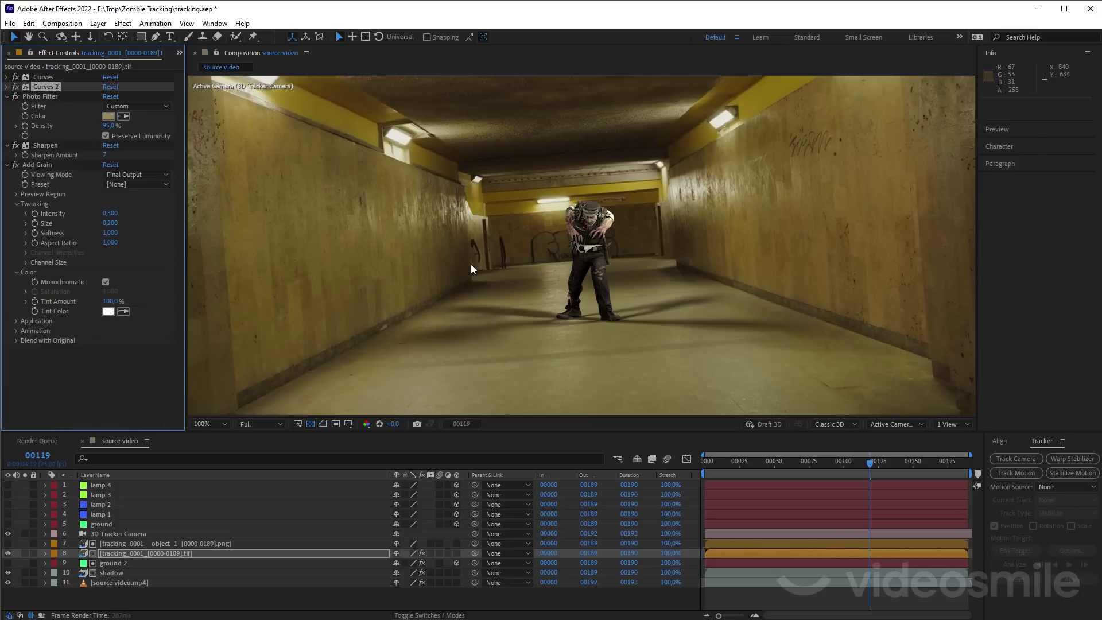
{"action": "left_click", "coordinate": [699, 456]}
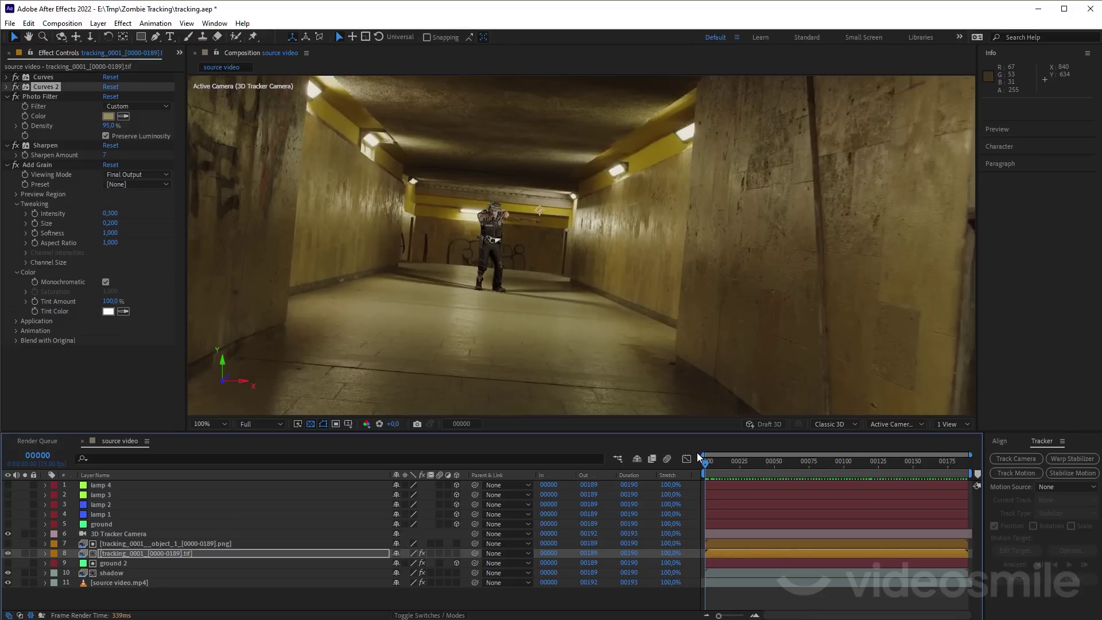
{"action": "key", "text": "space"}
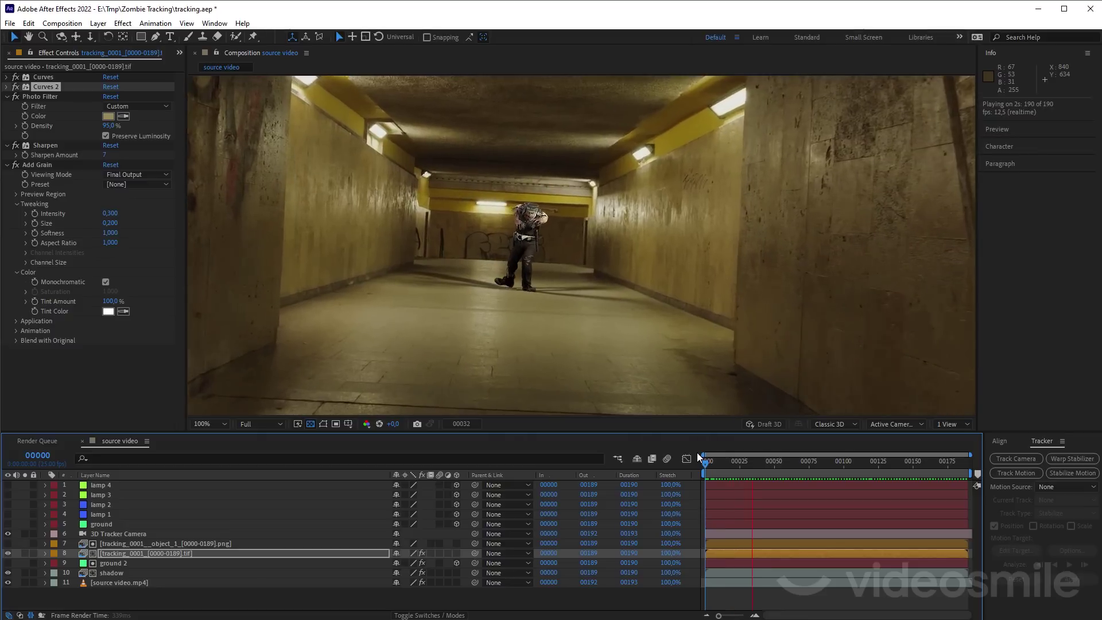